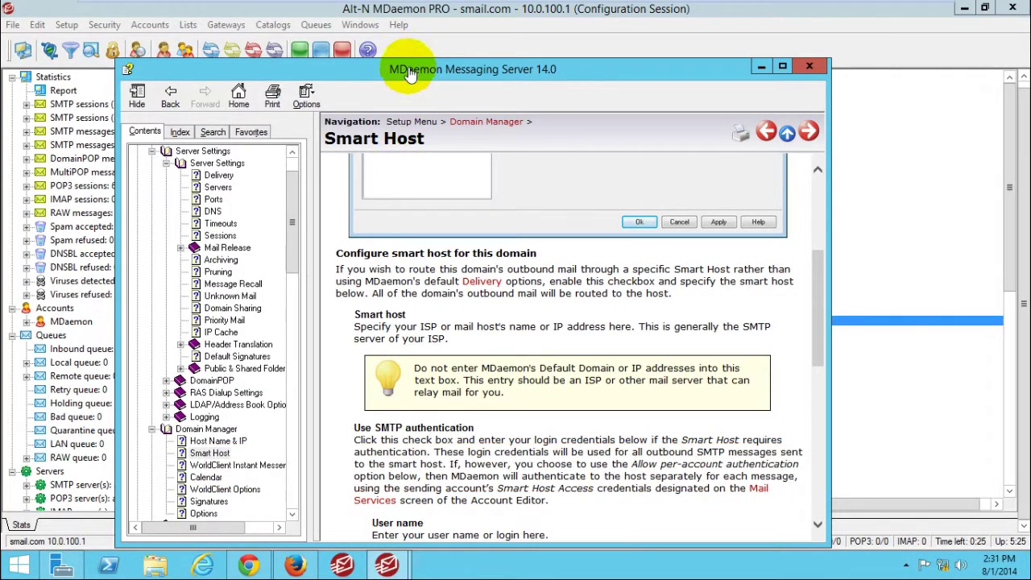
# Step: Minimize the MDaemon help window, nudge the Account Options dialog aside, and minimize the MDaemon console
pyautogui.moveTo(416, 4)
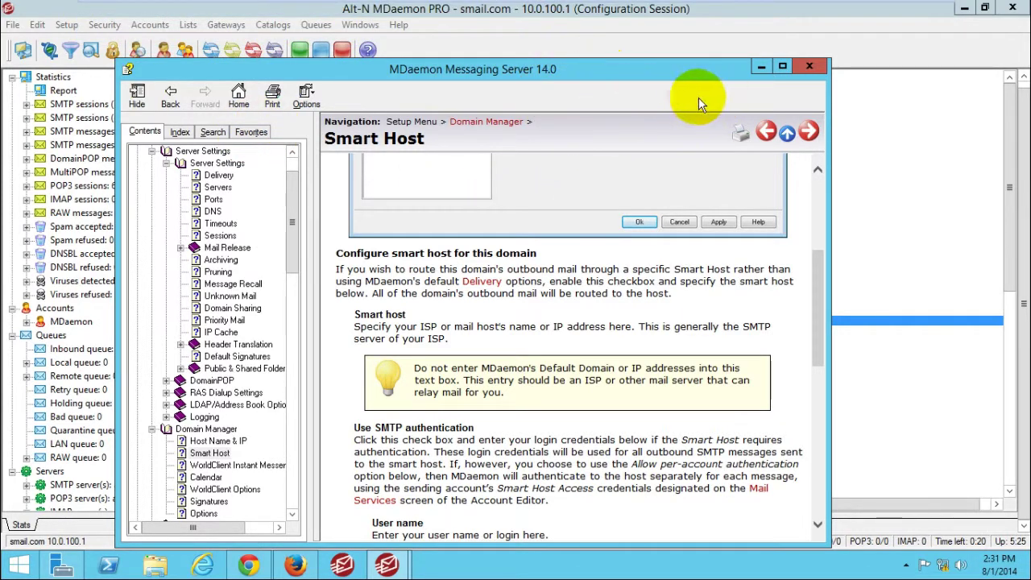
pyautogui.click(751, 71)
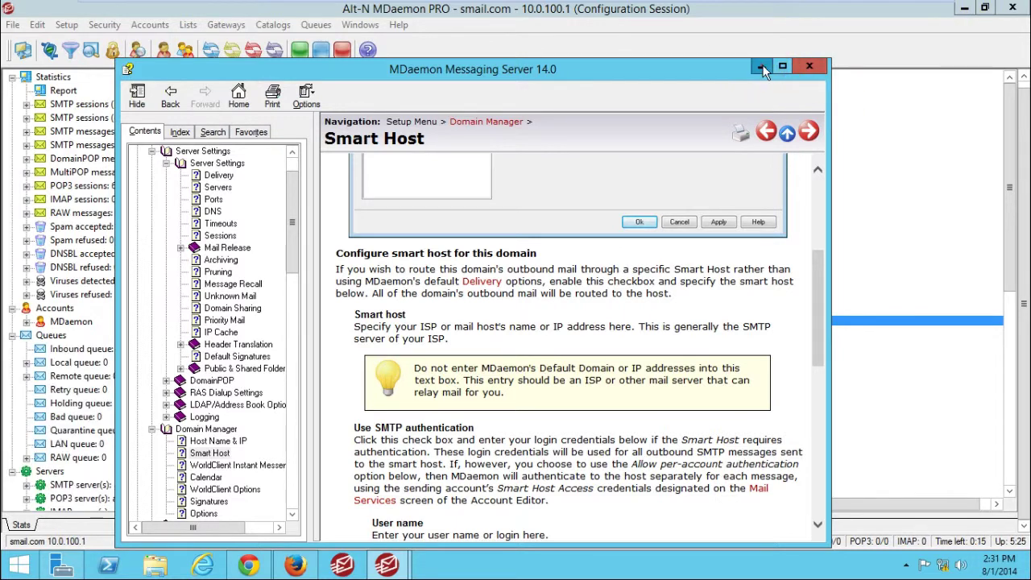
pyautogui.click(761, 66)
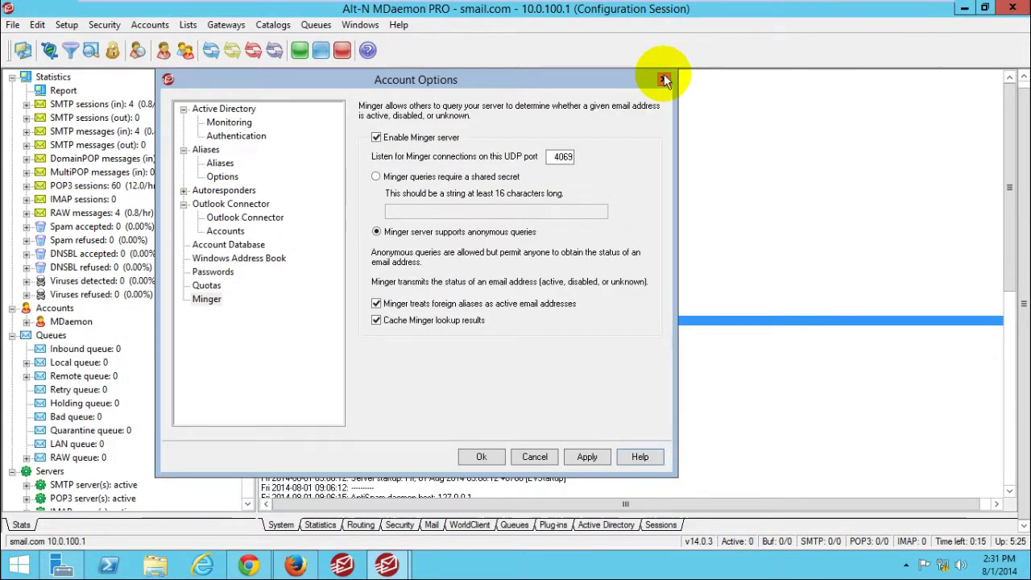
pyautogui.moveTo(588, 77); pyautogui.dragTo(596, 80)
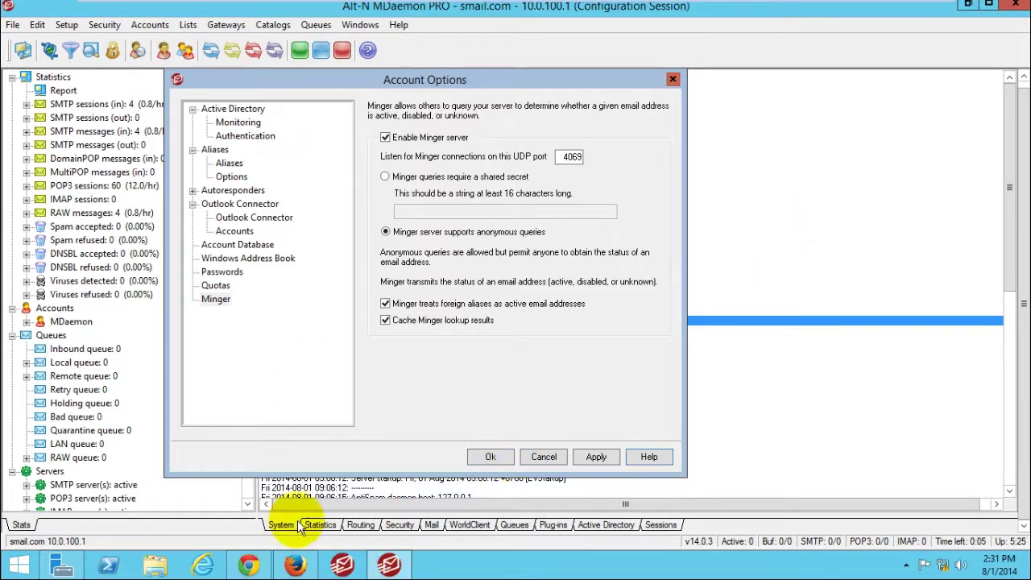
pyautogui.click(294, 565)
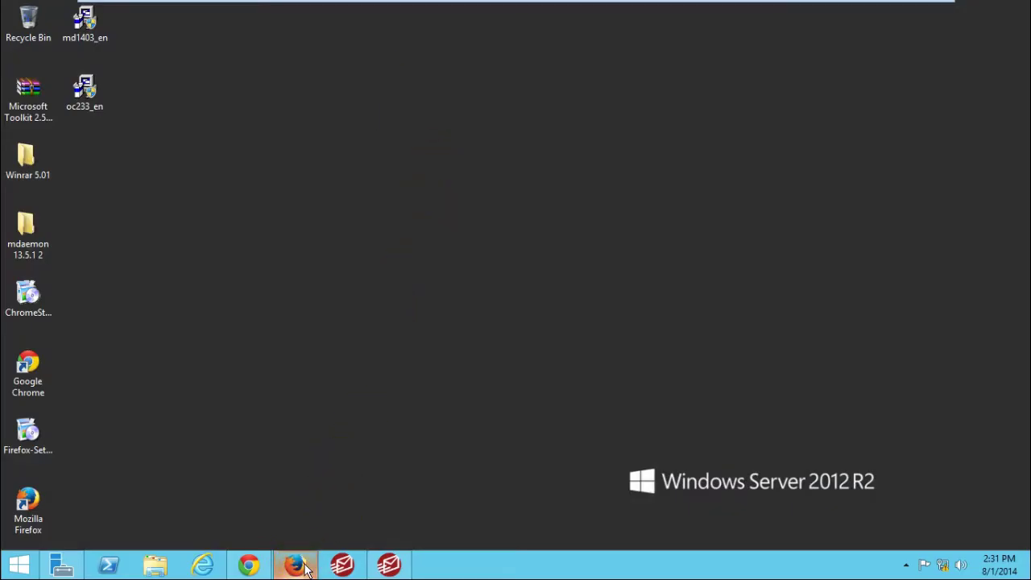
# Step: In Firefox, close the MDaemon Administration tab via Leave Page and select the address bar URL
pyautogui.click(295, 565)
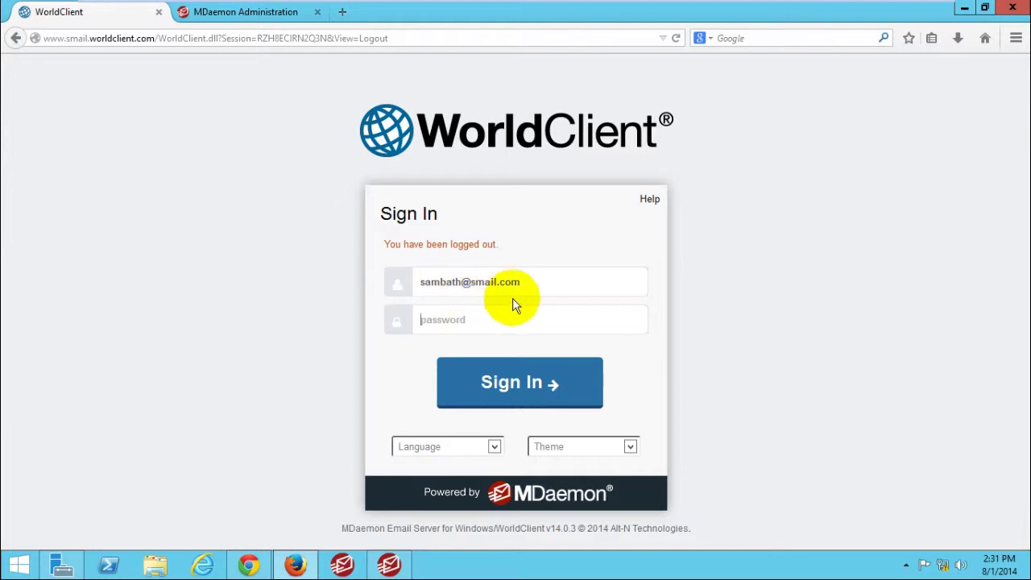
pyautogui.click(426, 320)
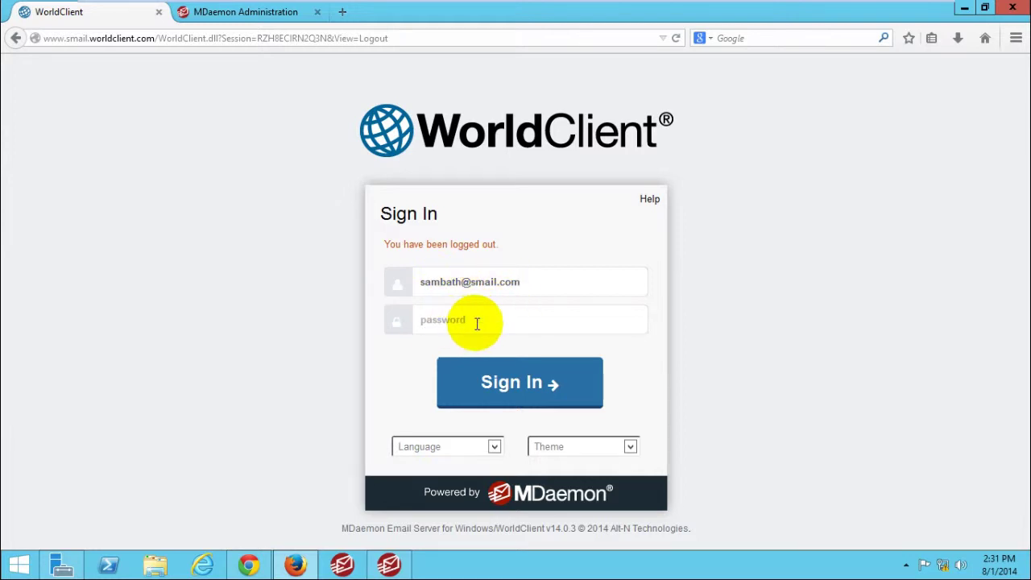
pyautogui.click(438, 317)
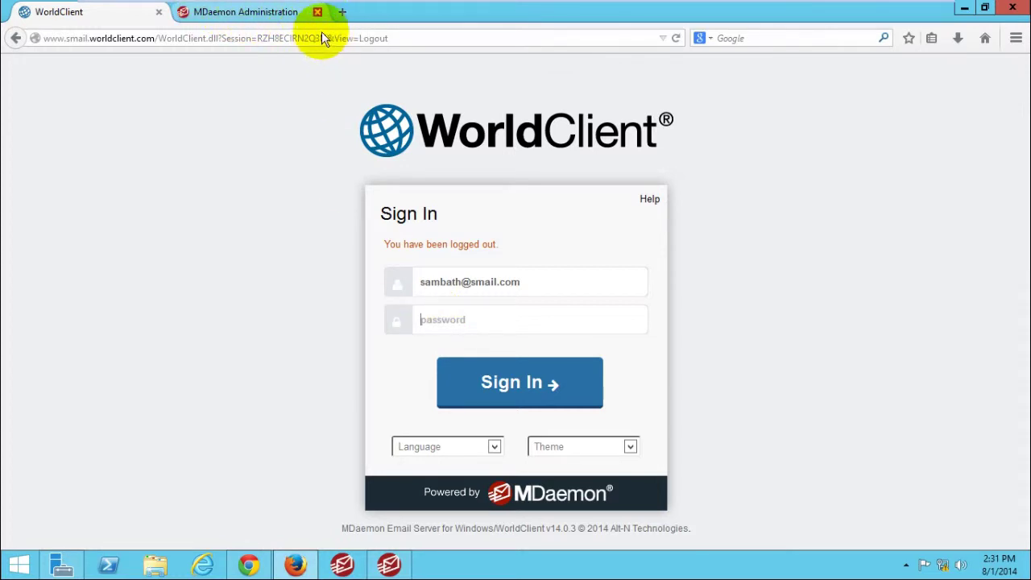
pyautogui.click(318, 11)
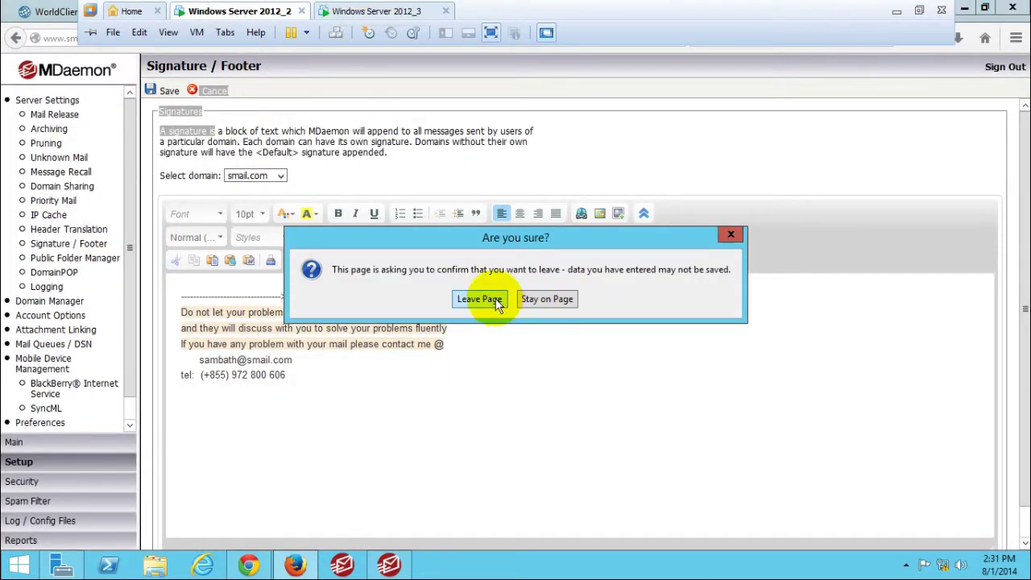
pyautogui.click(481, 300)
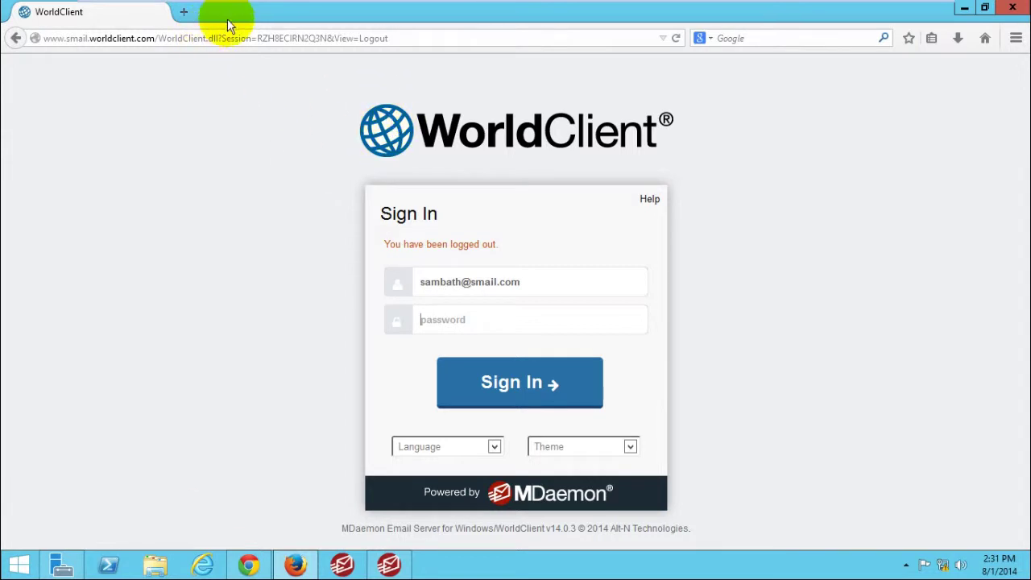
pyautogui.moveTo(396, 38); pyautogui.dragTo(11, 46)
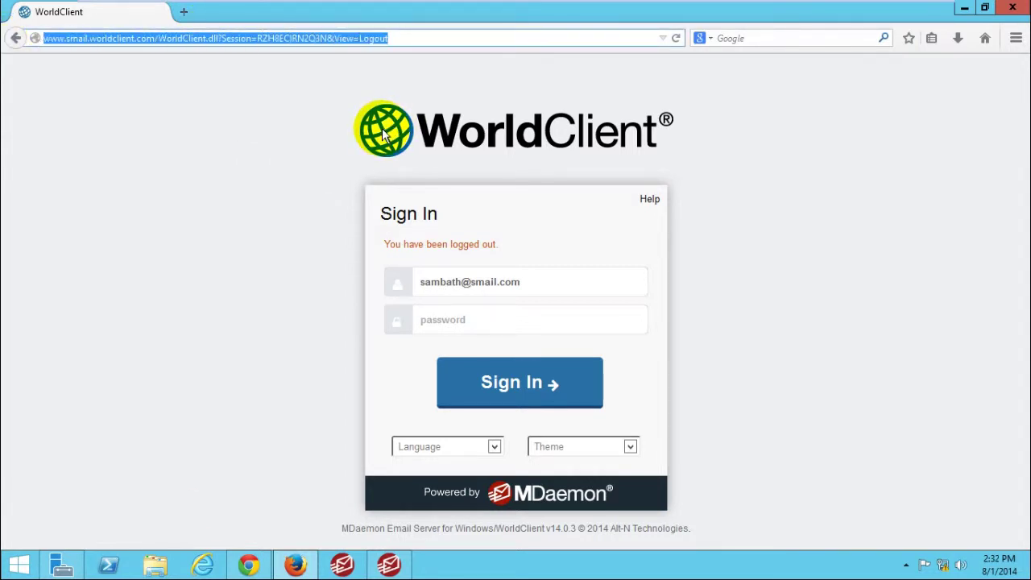
pyautogui.write('www')
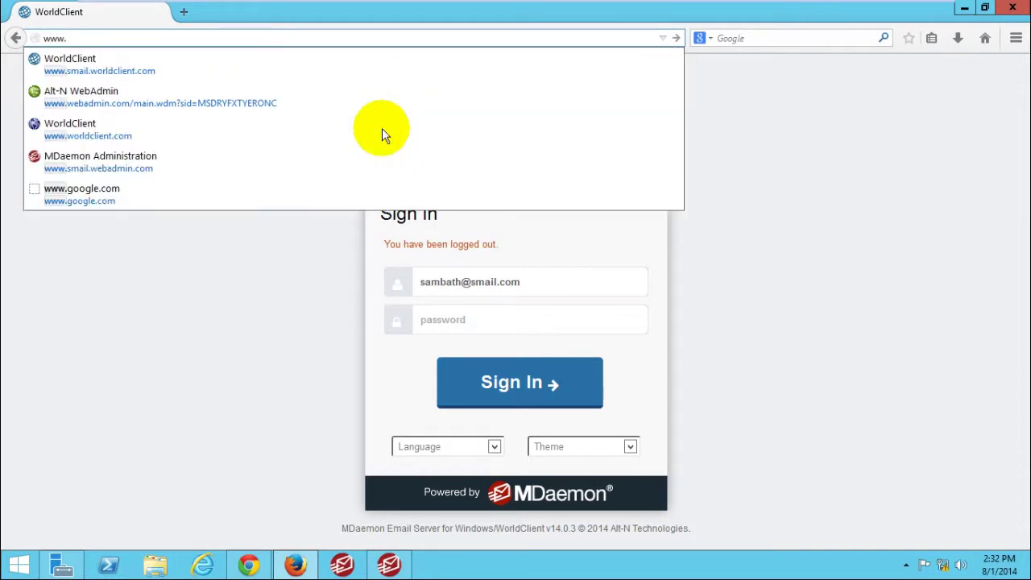
pyautogui.write('.smail')
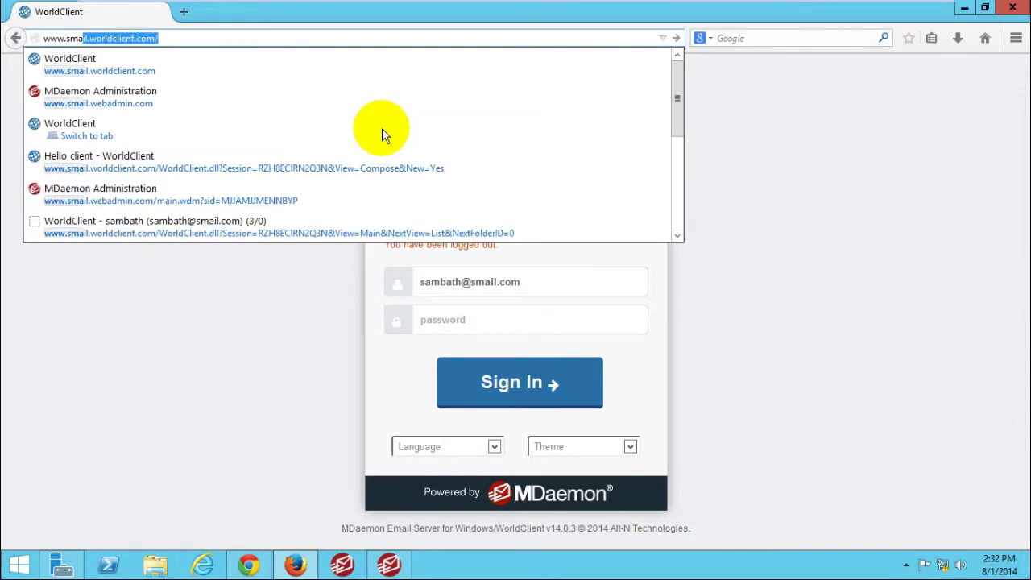
pyautogui.write('.worldcl')
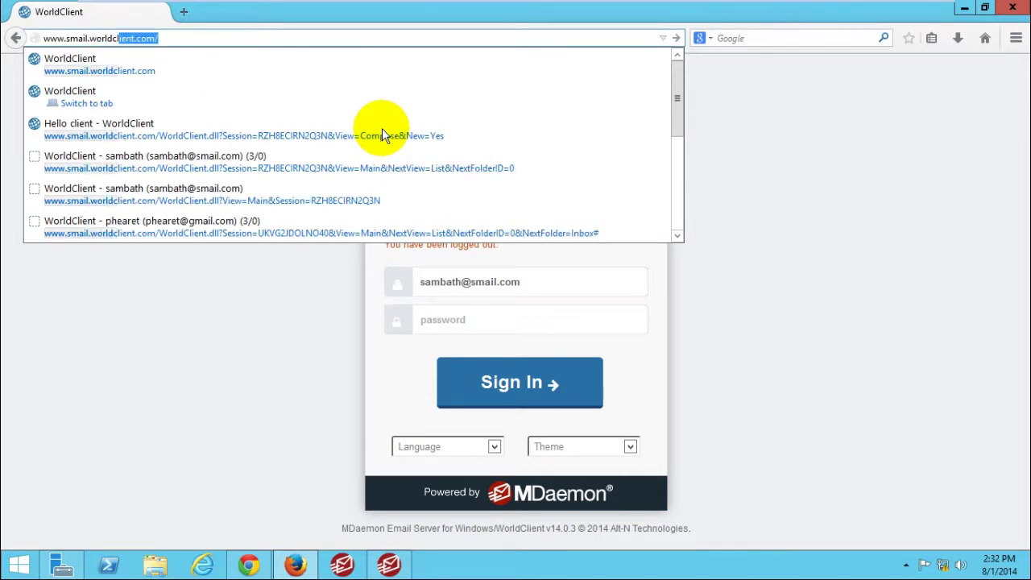
pyautogui.write('ietnt')
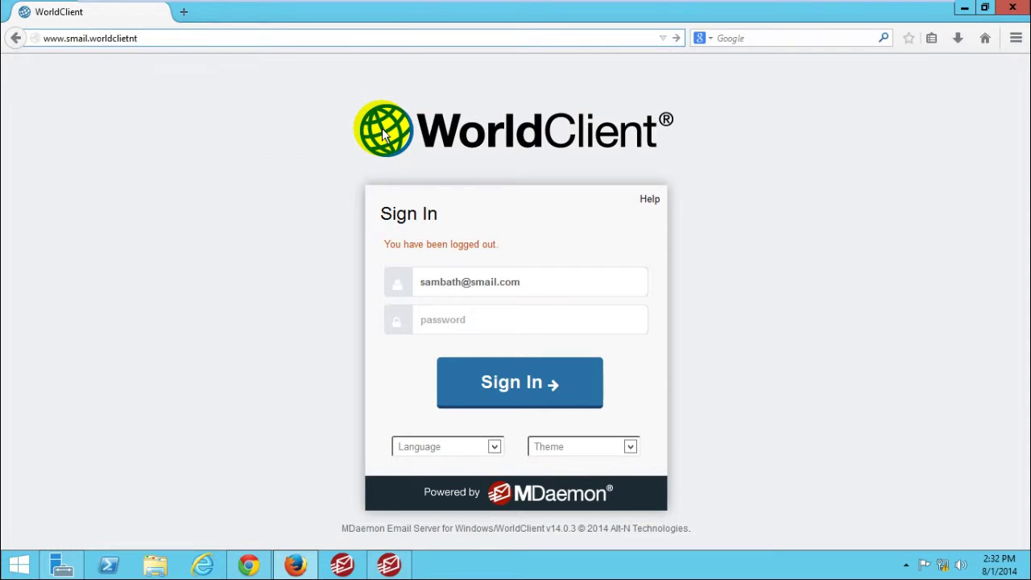
pyautogui.press('BackSpace')
pyautogui.press('BackSpace')
pyautogui.write('nt.co')
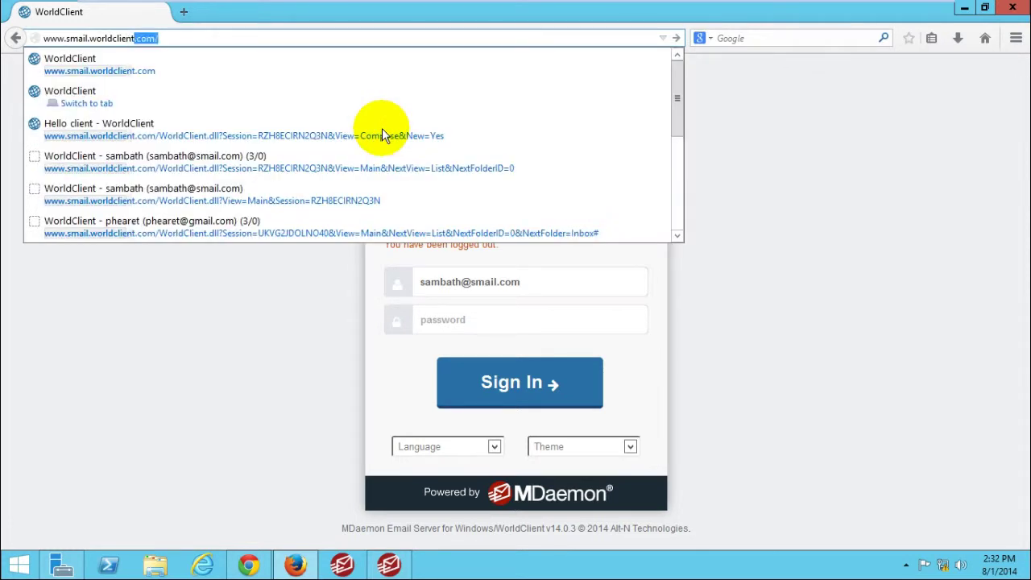
pyautogui.write('m')
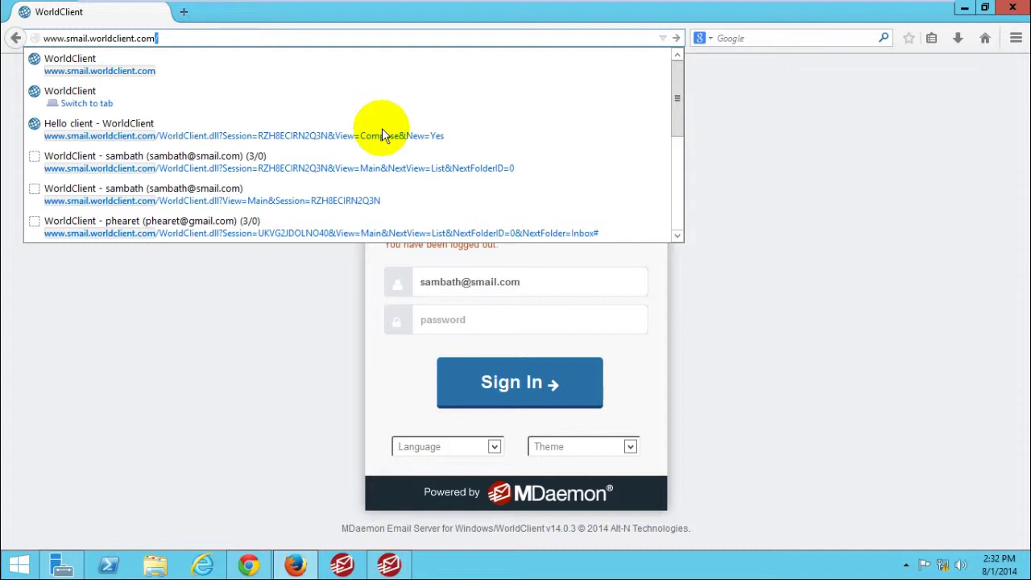
pyautogui.press('Escape')
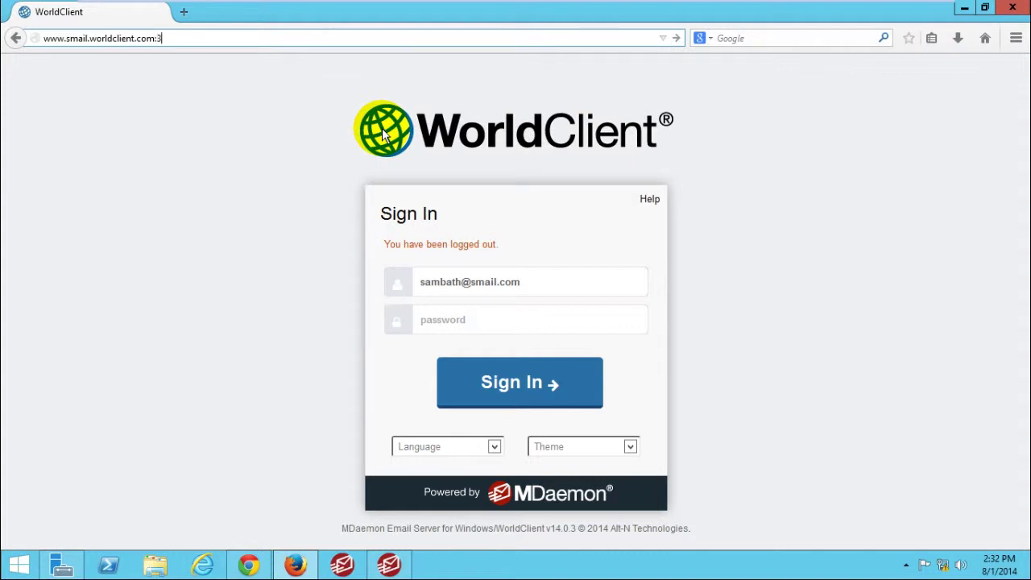
pyautogui.write('00')
pyautogui.press('BackSpace')
pyautogui.press('BackSpace')
pyautogui.press('BackSpace')
pyautogui.press('BackSpace')
pyautogui.press('BackSpace')
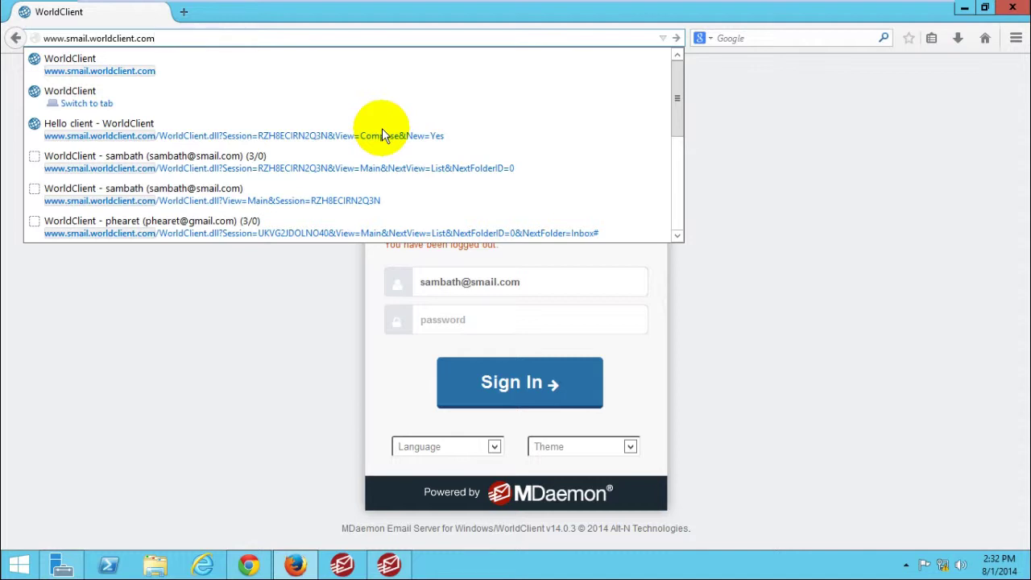
pyautogui.press('Return')
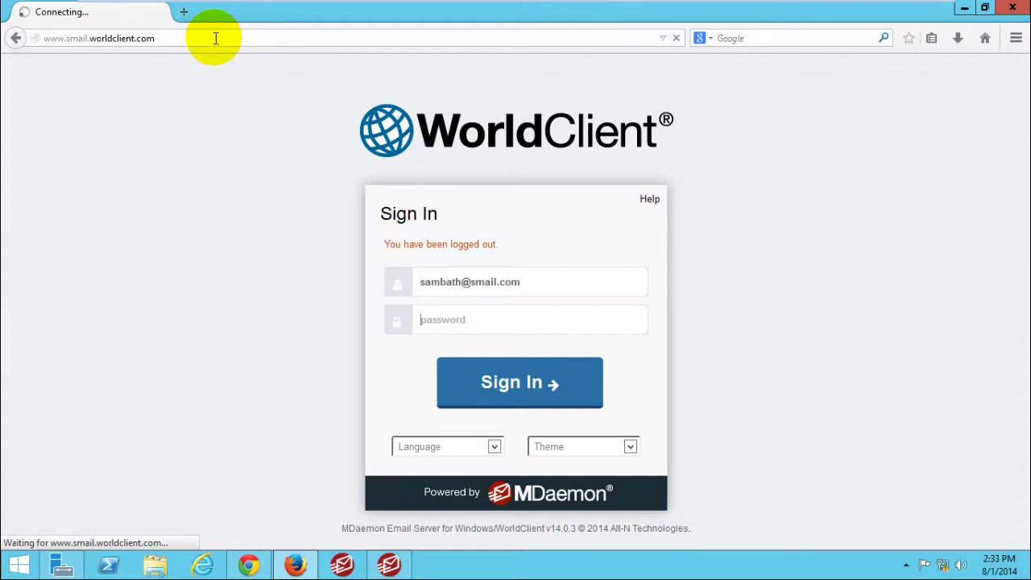
pyautogui.moveTo(575, 6)
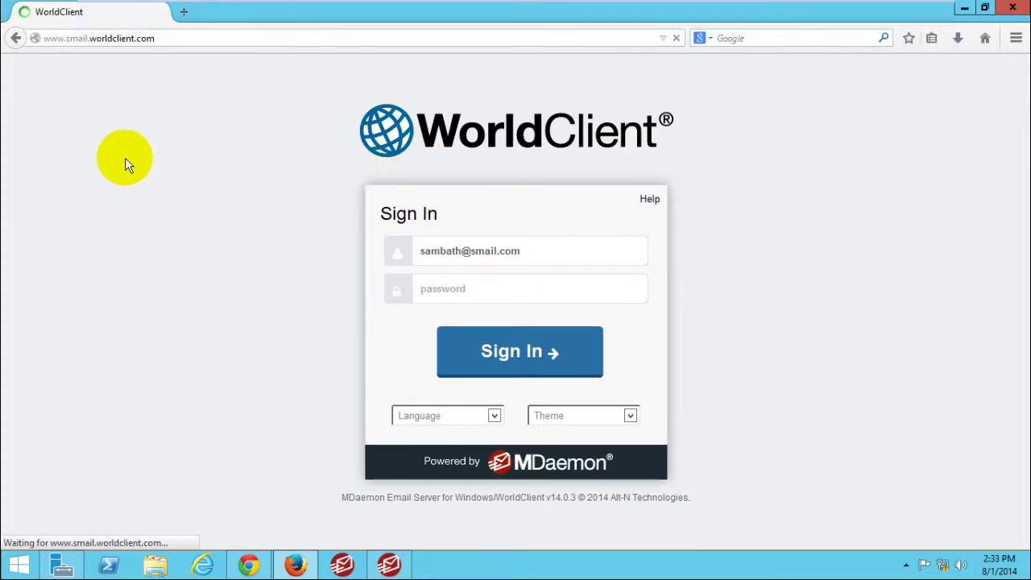
pyautogui.click(470, 286)
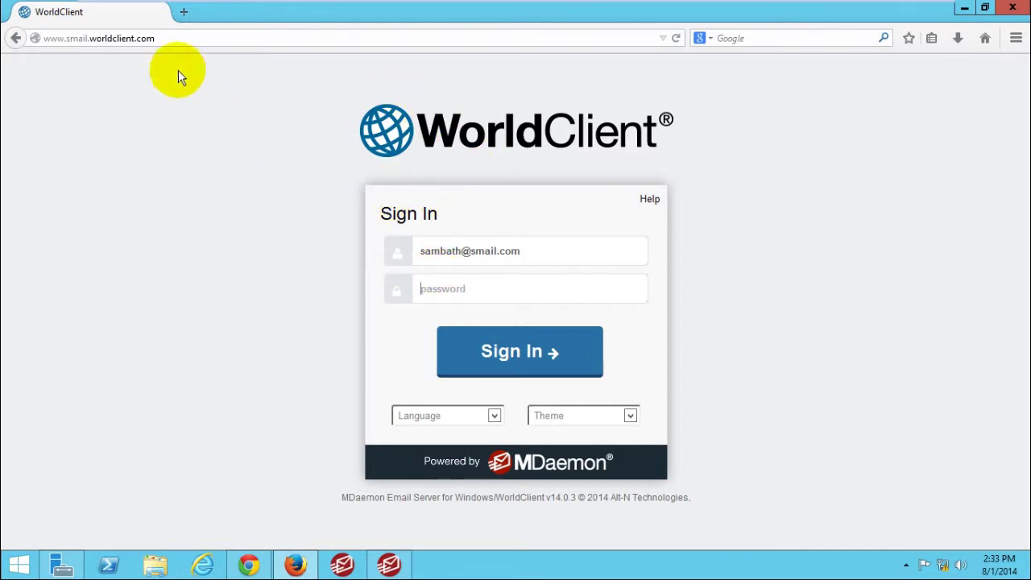
pyautogui.click(165, 39)
pyautogui.click(165, 39)
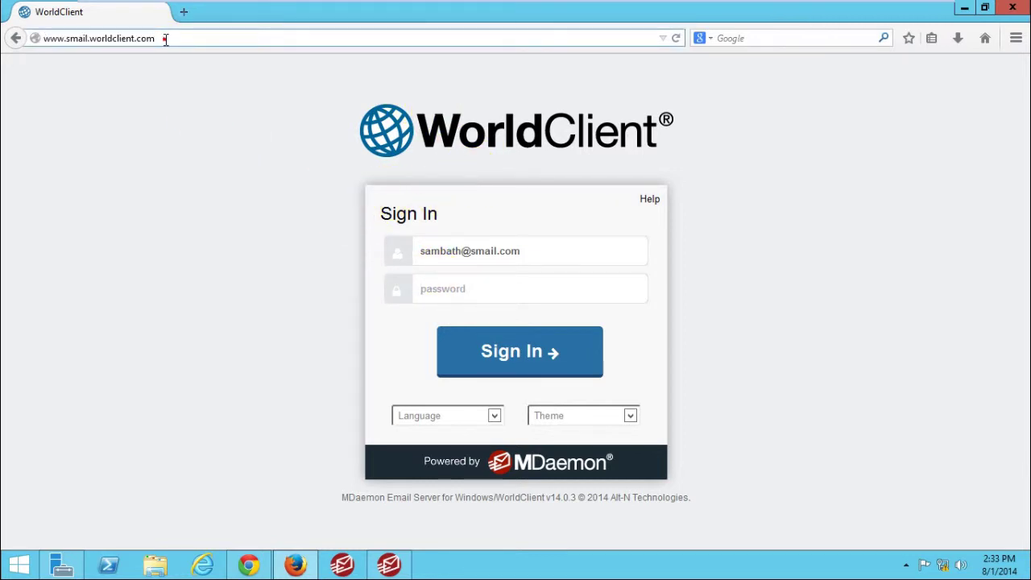
pyautogui.click(165, 39)
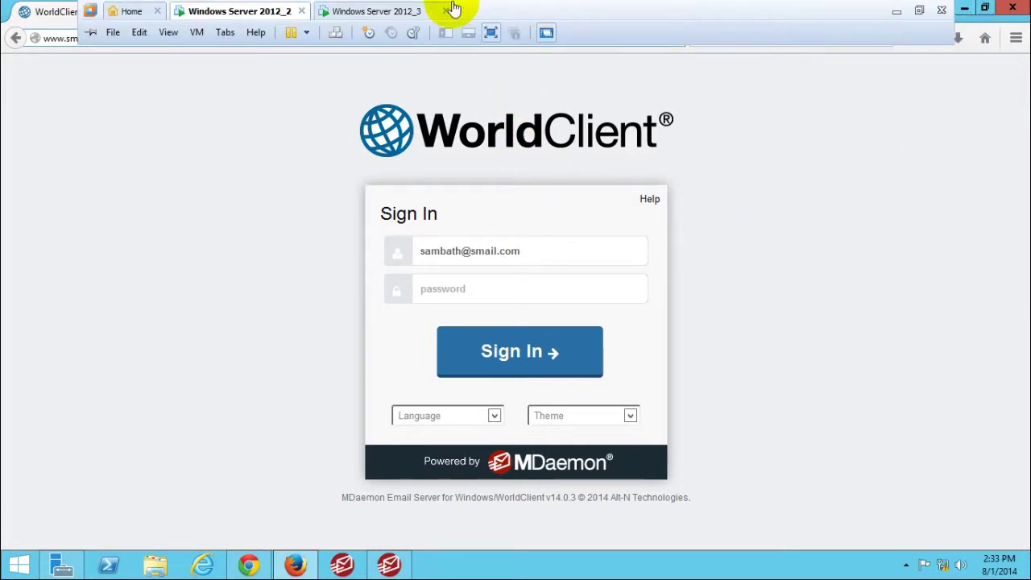
# Step: Switch to the Windows Server 2012_3 virtual machine and refresh its desktop several times
pyautogui.click(394, 8)
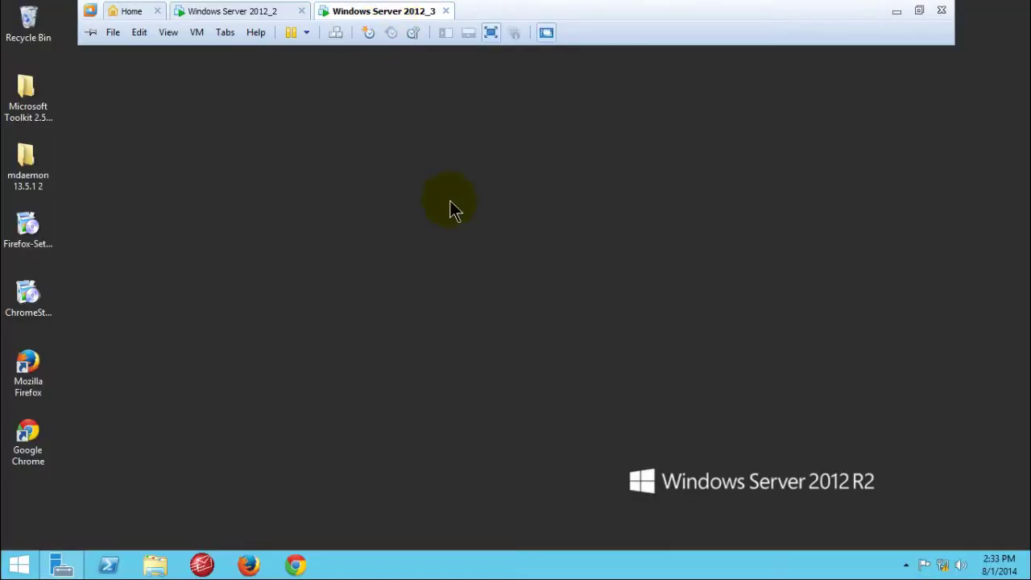
pyautogui.rightClick(601, 94)
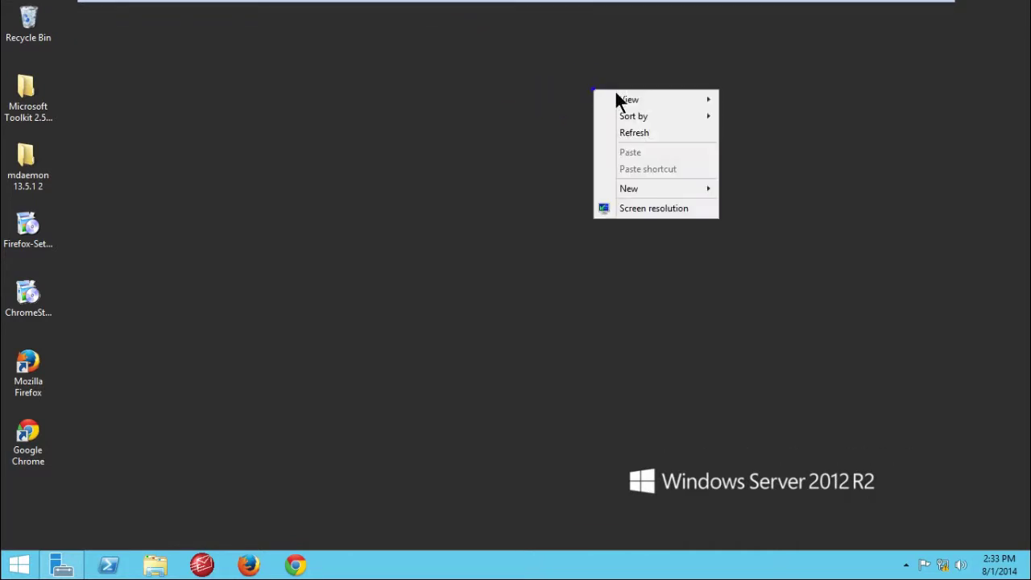
pyautogui.click(633, 133)
pyautogui.rightClick(392, 131)
pyautogui.click(438, 172)
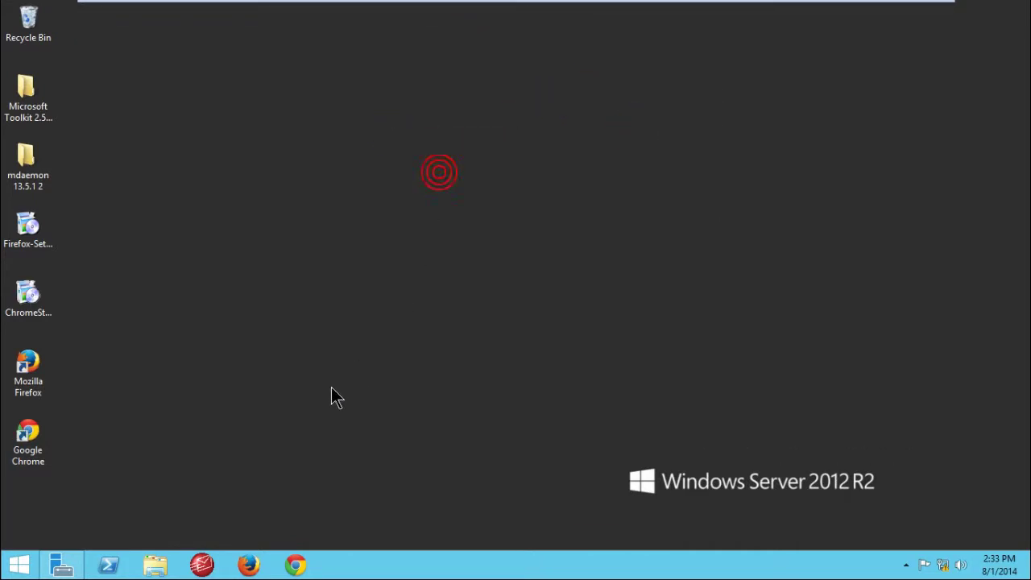
pyautogui.rightClick(797, 117)
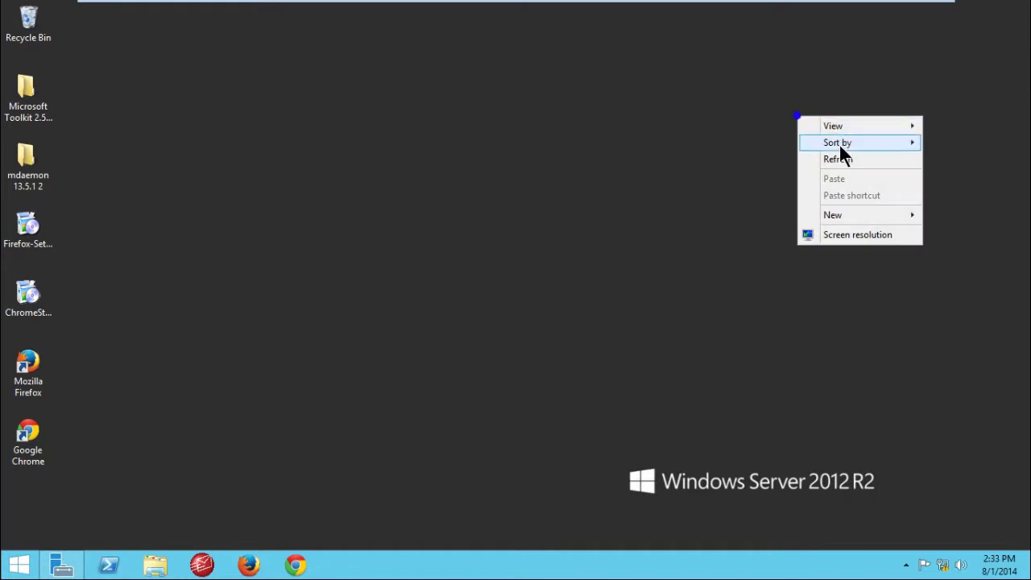
pyautogui.click(838, 159)
pyautogui.rightClick(350, 141)
pyautogui.click(414, 186)
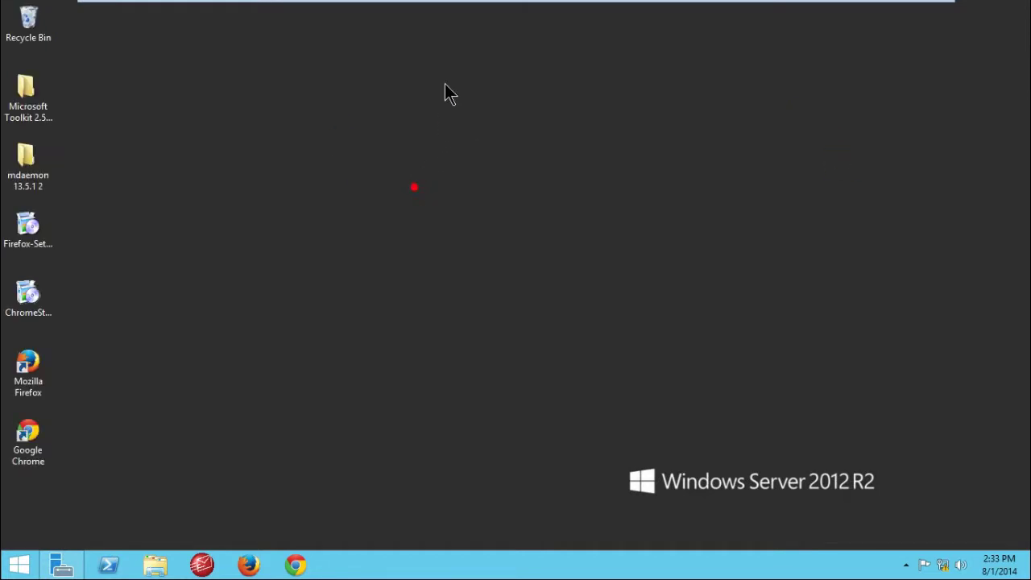
pyautogui.rightClick(426, 81)
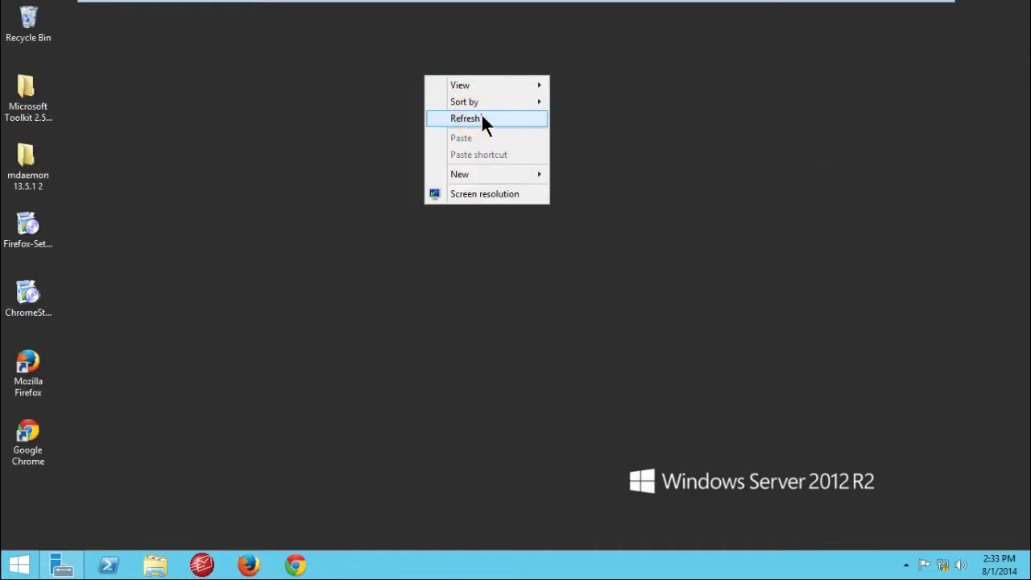
pyautogui.click(481, 114)
pyautogui.rightClick(639, 117)
pyautogui.rightClick(670, 83)
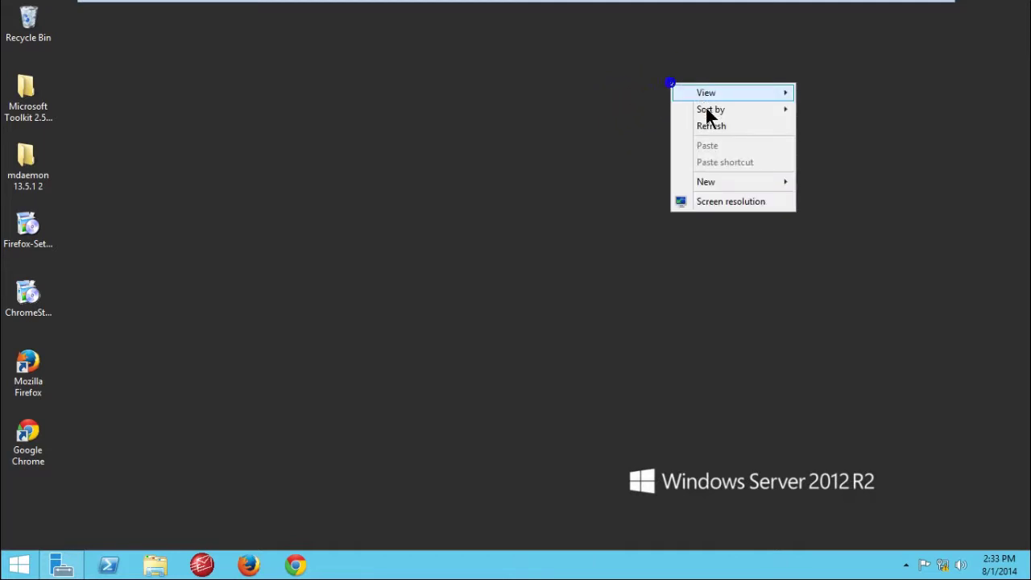
pyautogui.click(712, 126)
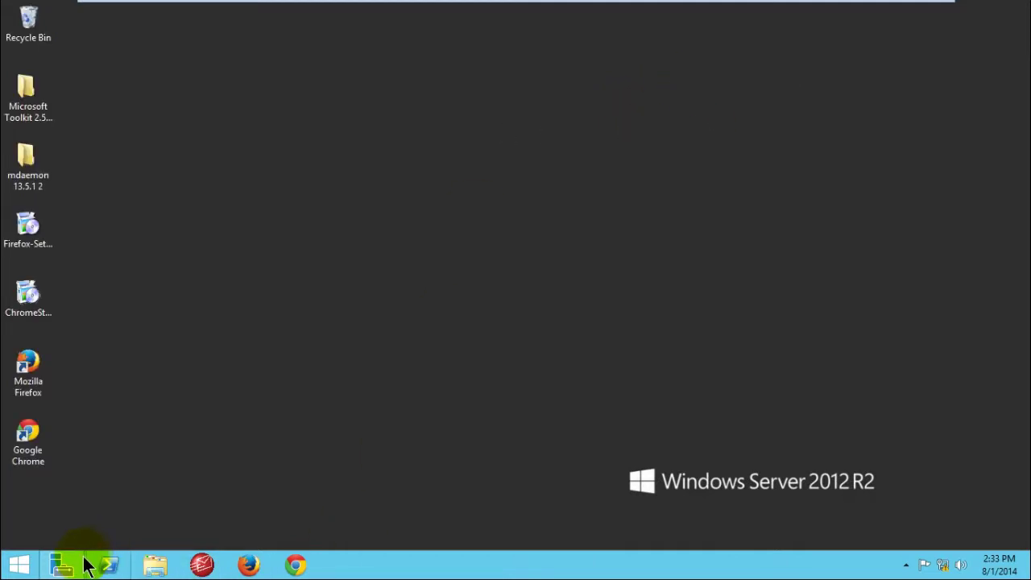
# Step: Restore Server Manager, minimize it, refresh the desktop, and restore the Dashboard again
pyautogui.moveTo(77, 566)
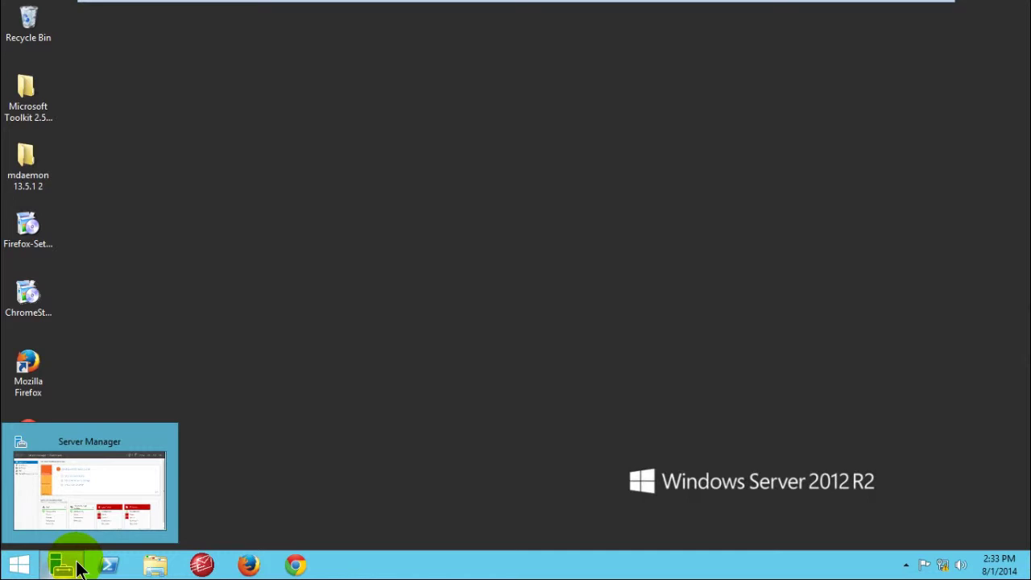
pyautogui.click(76, 565)
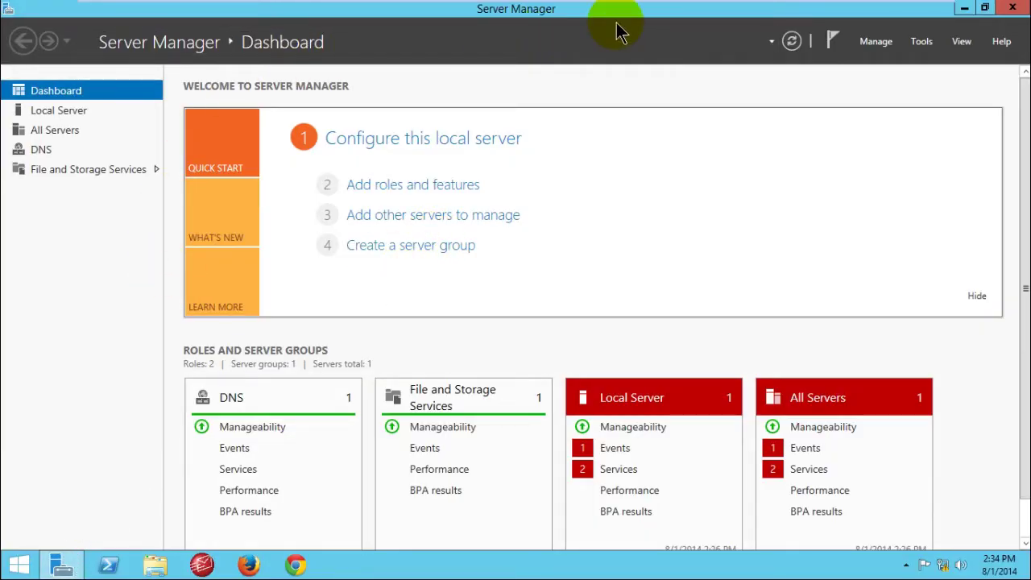
pyautogui.moveTo(58, 568)
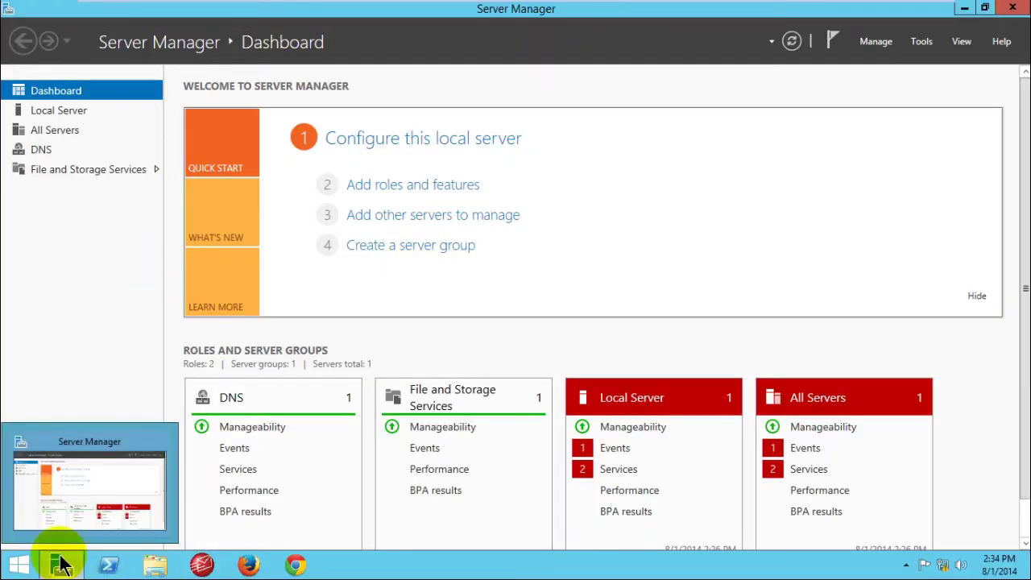
pyautogui.click(964, 7)
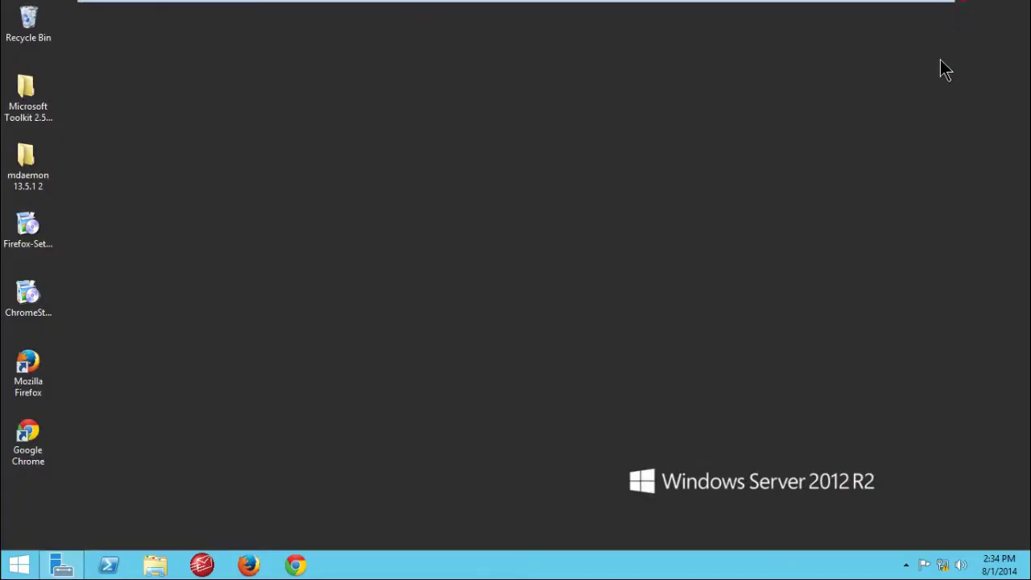
pyautogui.rightClick(450, 191)
pyautogui.rightClick(419, 154)
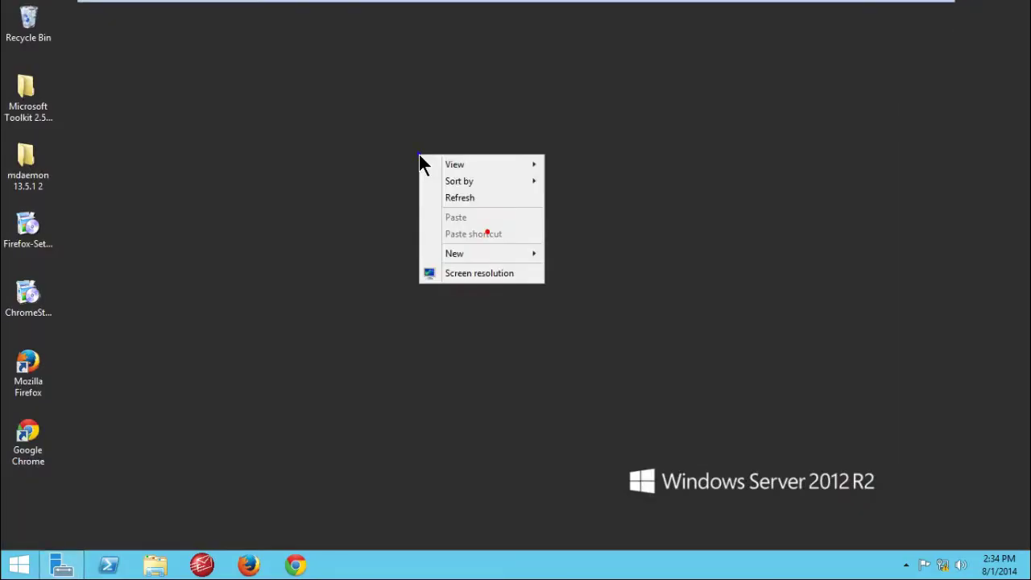
pyautogui.click(456, 198)
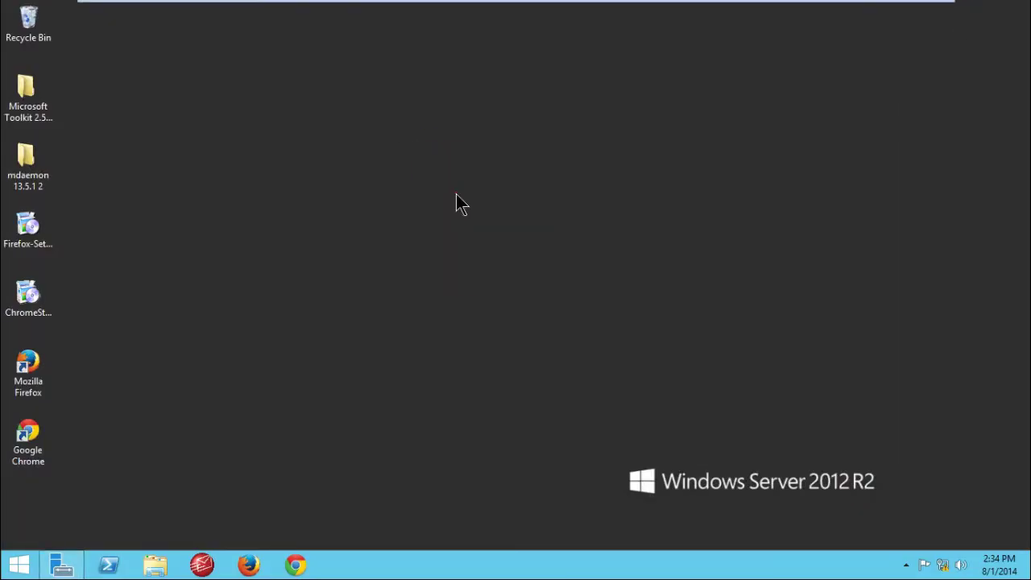
pyautogui.click(62, 565)
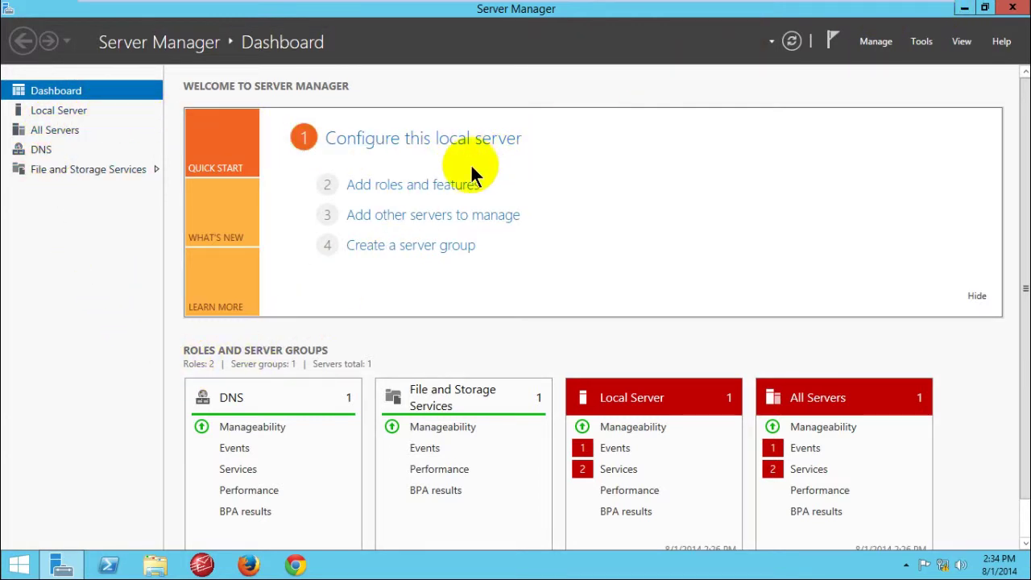
# Step: Start the Add Roles and Features Wizard, keeping role-based installation
pyautogui.click(405, 185)
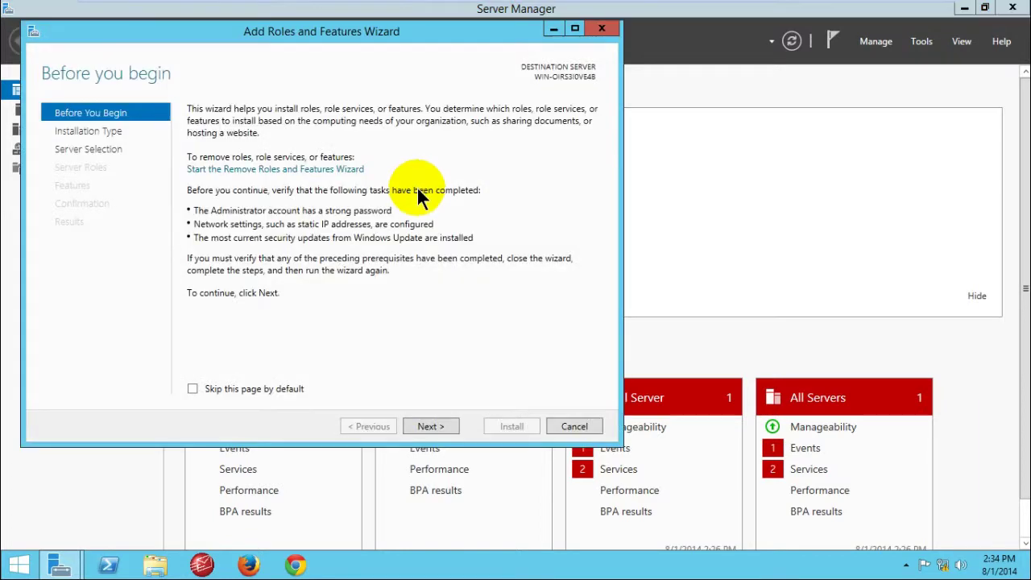
pyautogui.moveTo(341, 53); pyautogui.dragTo(523, 58)
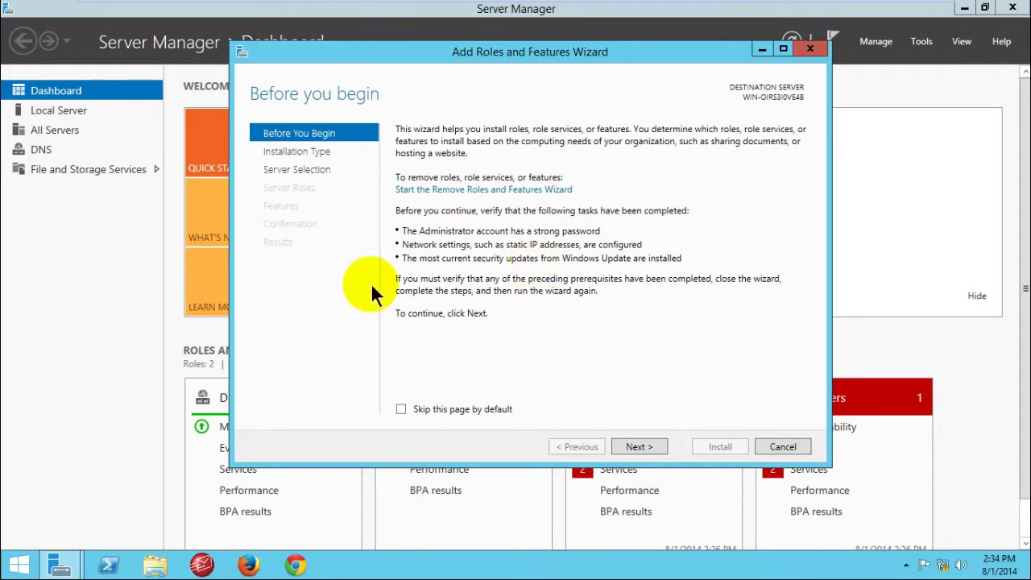
pyautogui.click(636, 448)
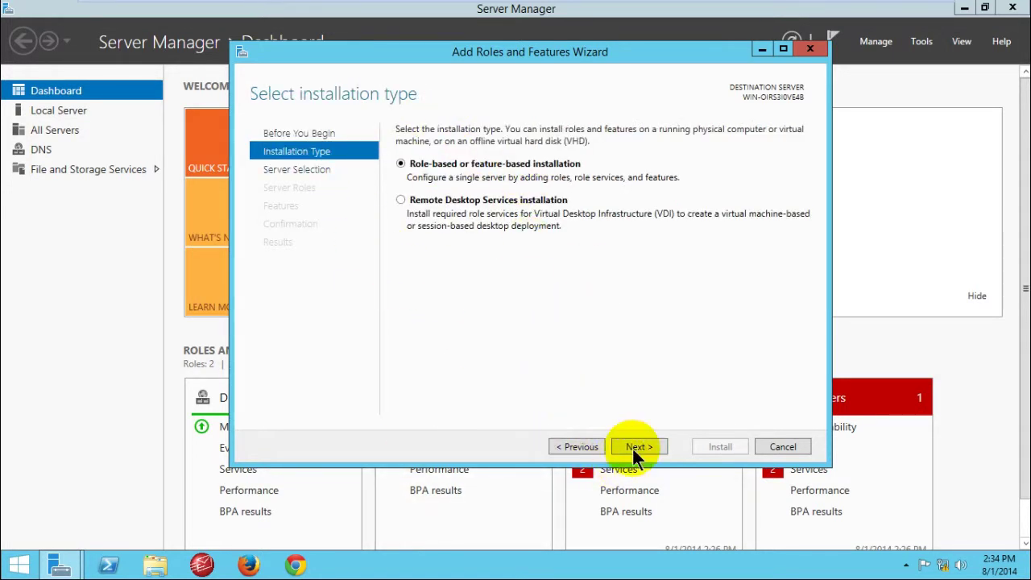
pyautogui.click(634, 448)
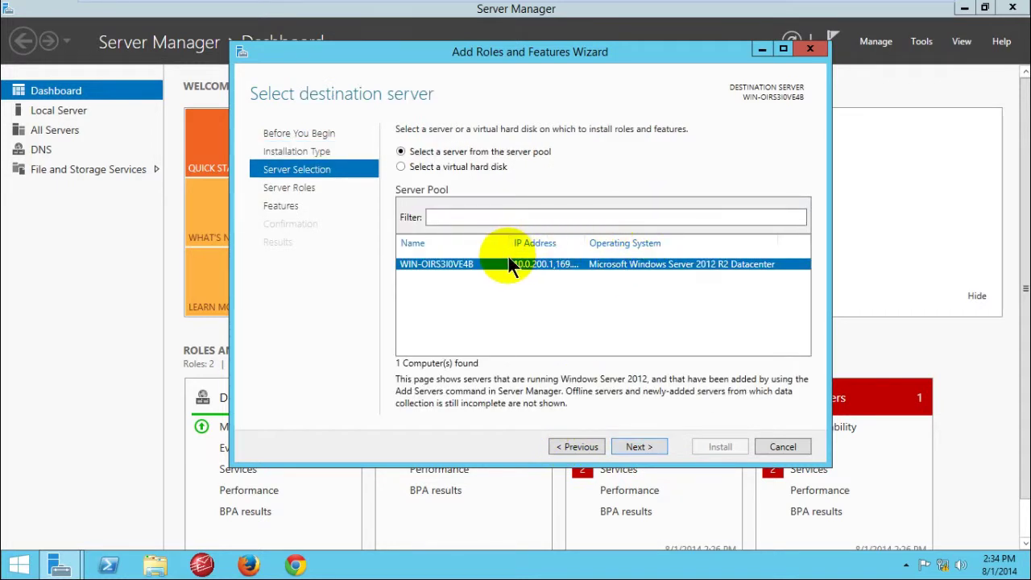
# Step: Choose the local server from the server pool and continue to Select server roles
pyautogui.click(587, 239)
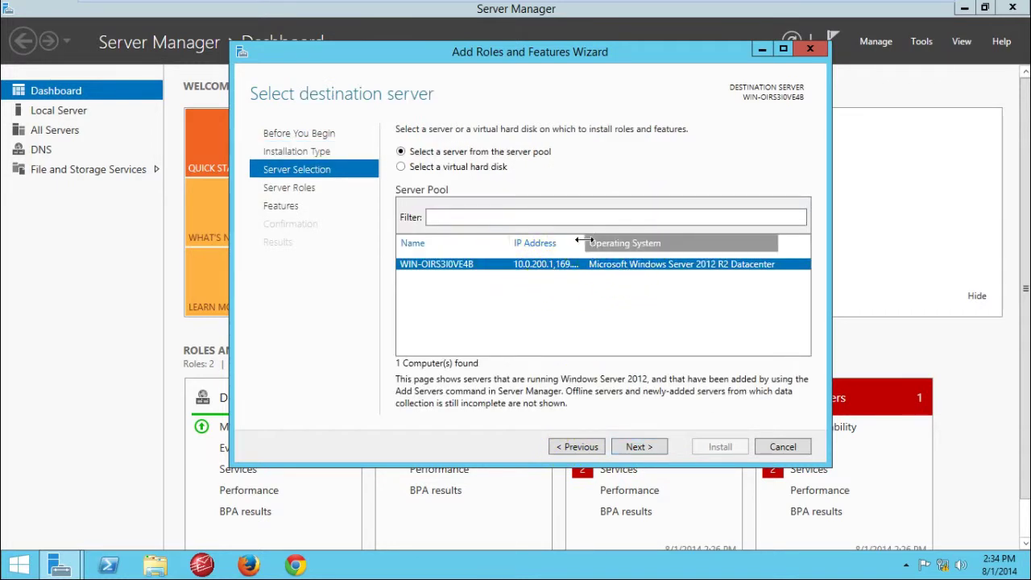
pyautogui.moveTo(583, 238); pyautogui.dragTo(722, 239)
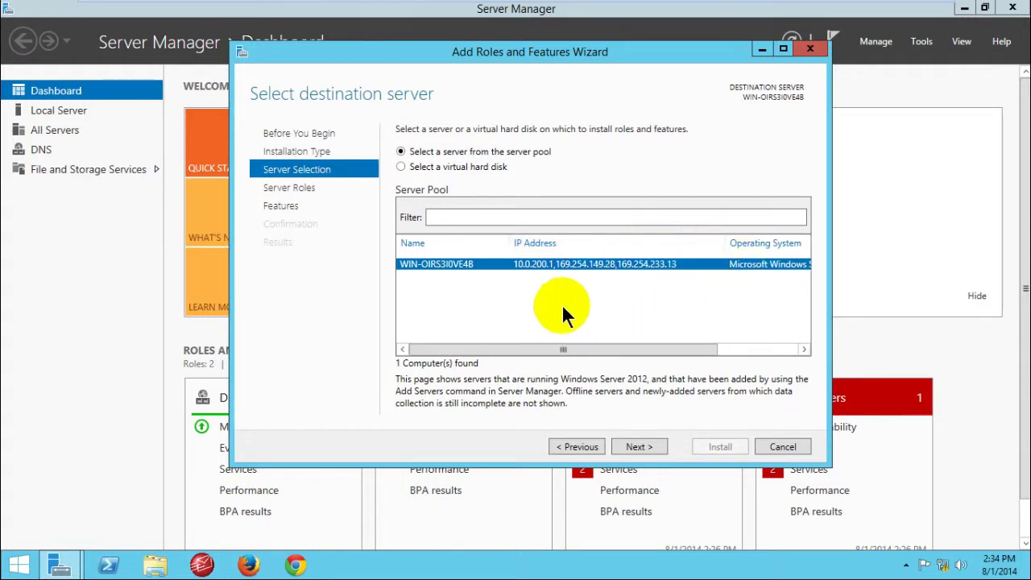
pyautogui.click(525, 272)
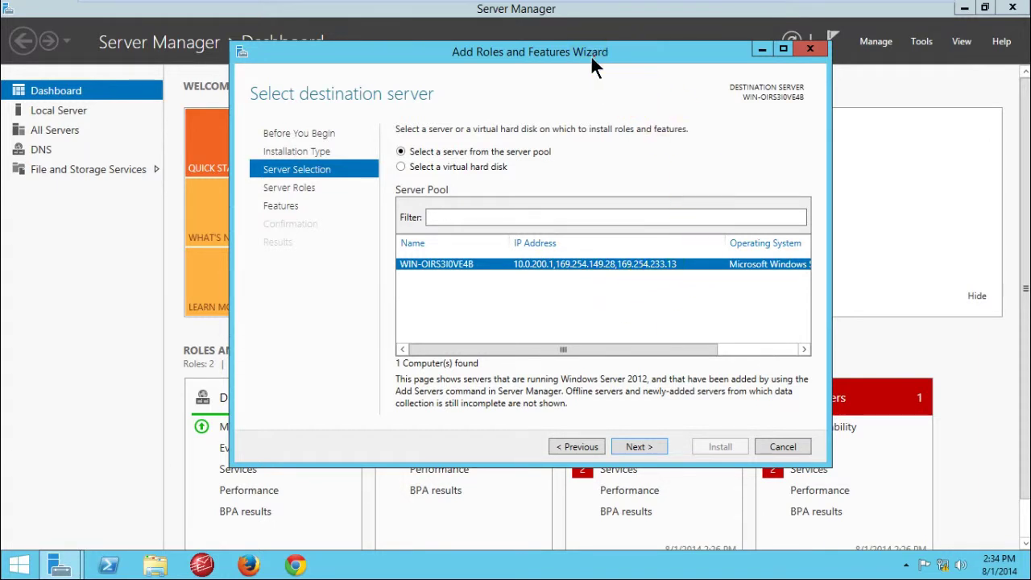
pyautogui.moveTo(591, 55); pyautogui.dragTo(515, 58)
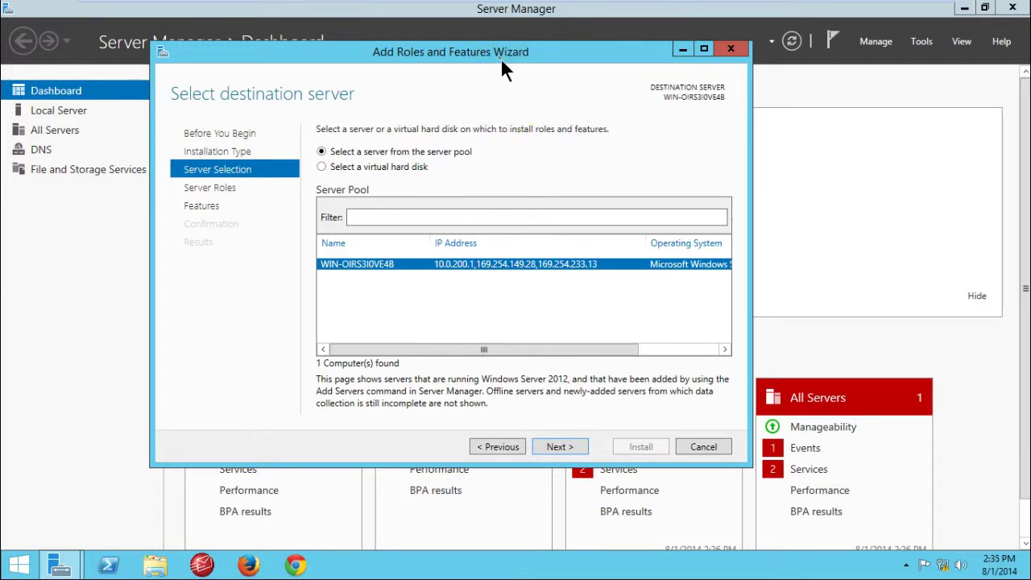
pyautogui.moveTo(500, 58); pyautogui.dragTo(516, 61)
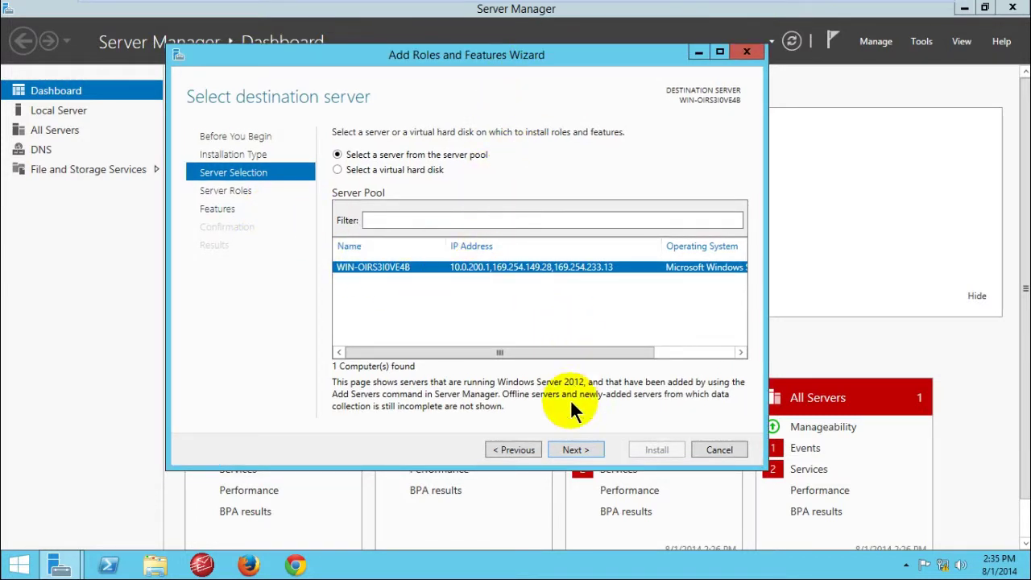
pyautogui.click(569, 450)
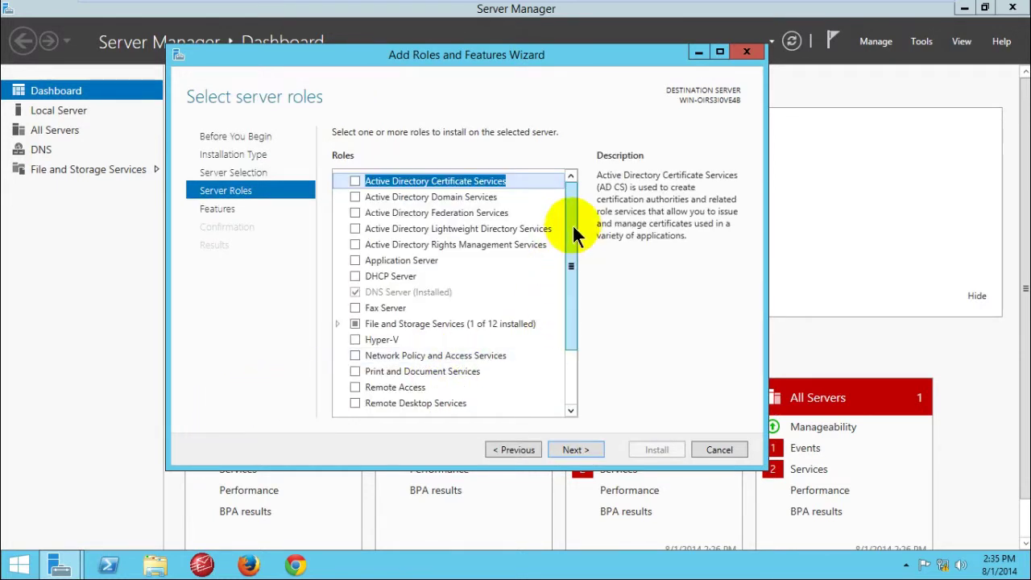
# Step: Check Web Server (IIS) and accept the required IIS Management Console features
pyautogui.moveTo(572, 223); pyautogui.dragTo(566, 363)
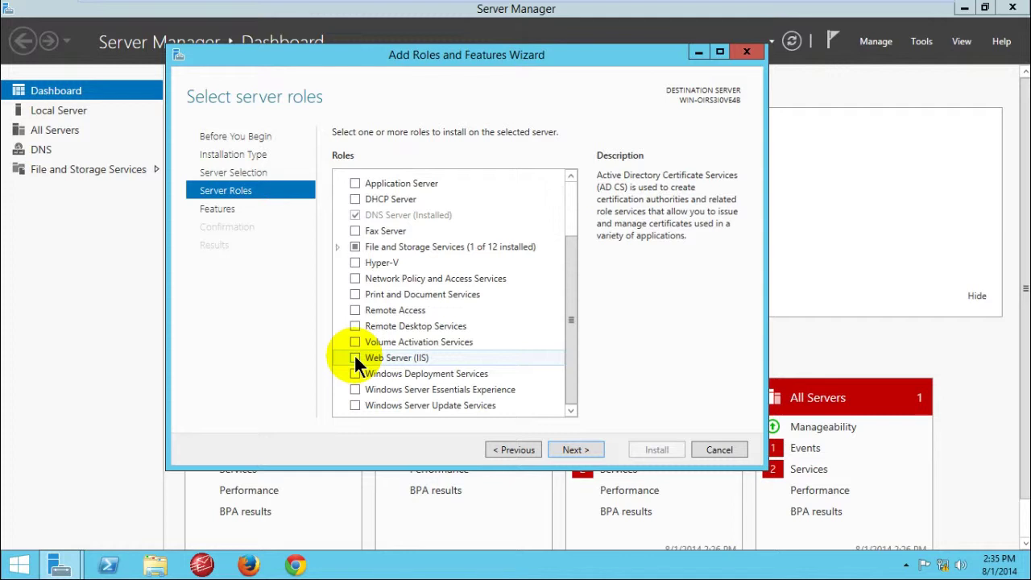
pyautogui.click(355, 357)
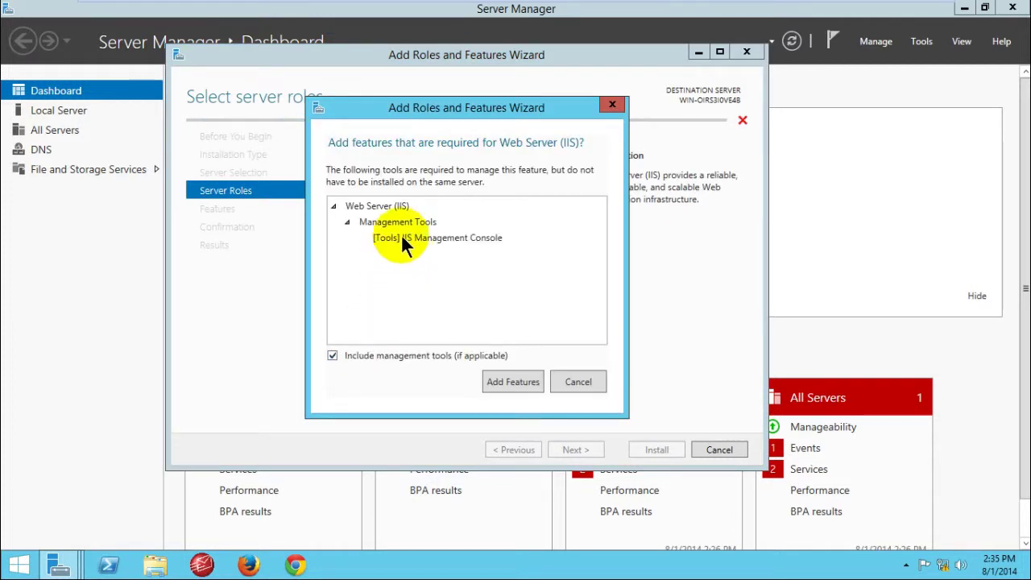
pyautogui.moveTo(487, 114); pyautogui.dragTo(478, 105)
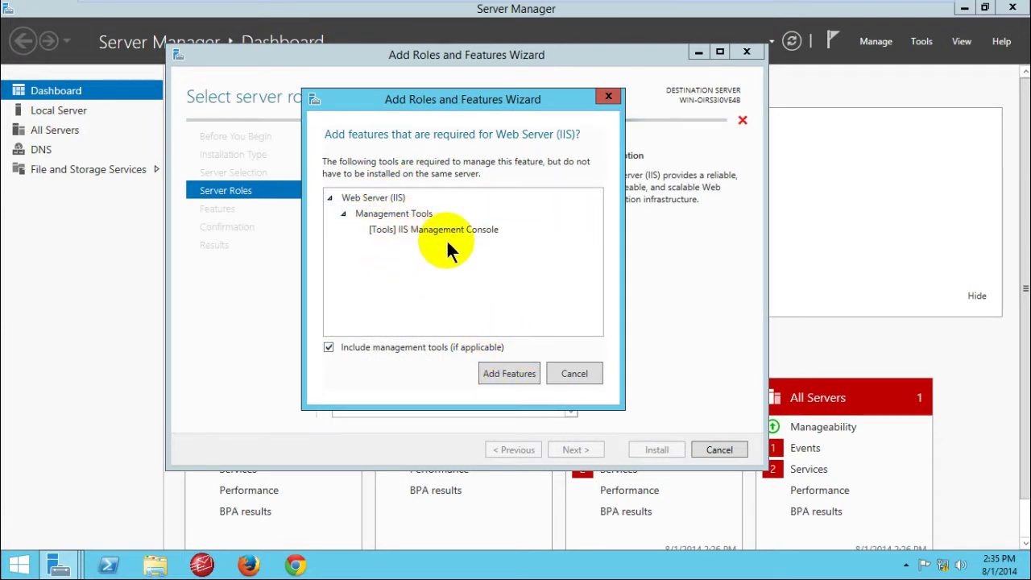
pyautogui.click(509, 373)
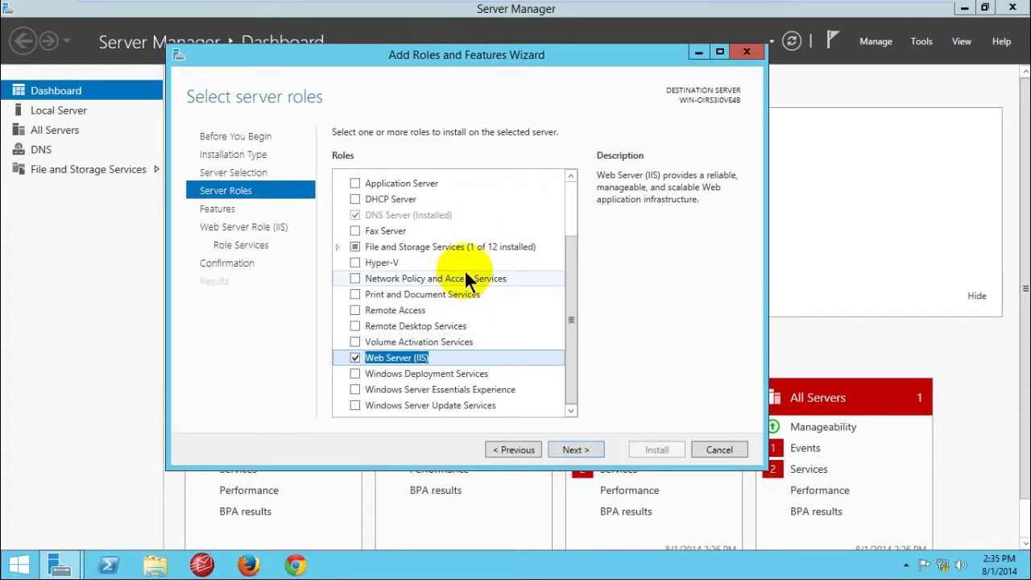
# Step: Advance past the Features page to the Web Server Role (IIS) page
pyautogui.click(563, 447)
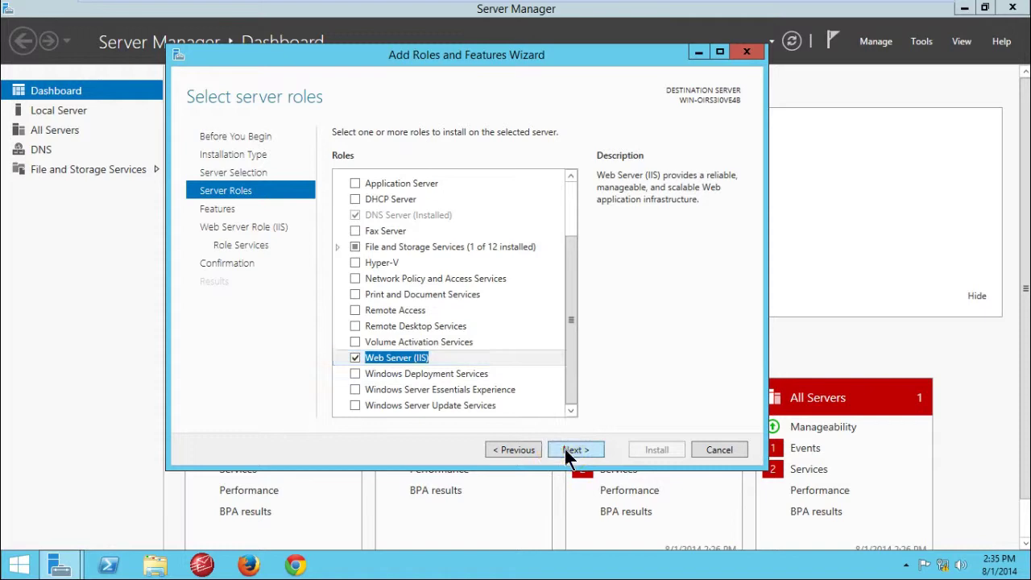
pyautogui.click(575, 449)
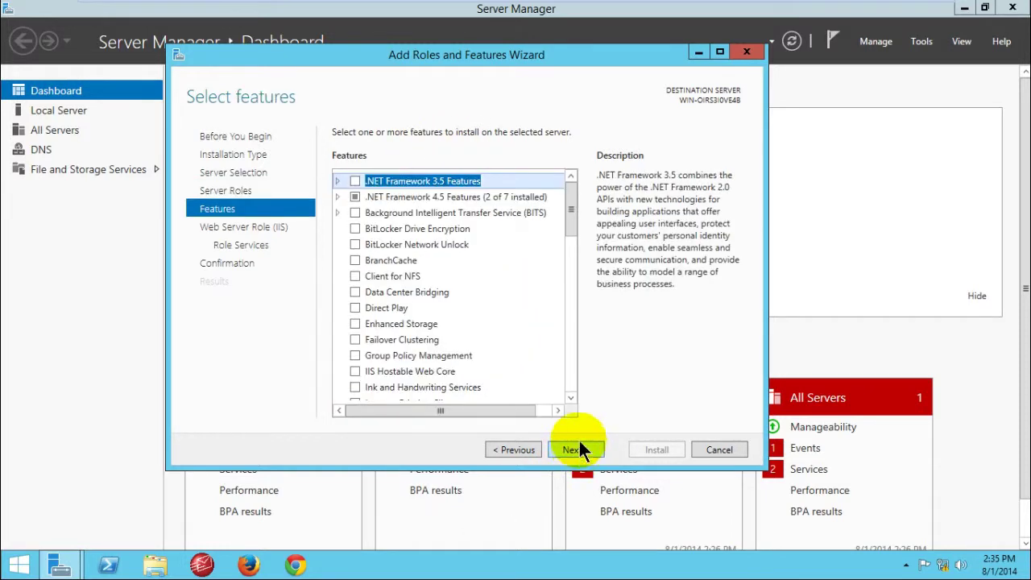
pyautogui.moveTo(578, 197); pyautogui.dragTo(571, 360)
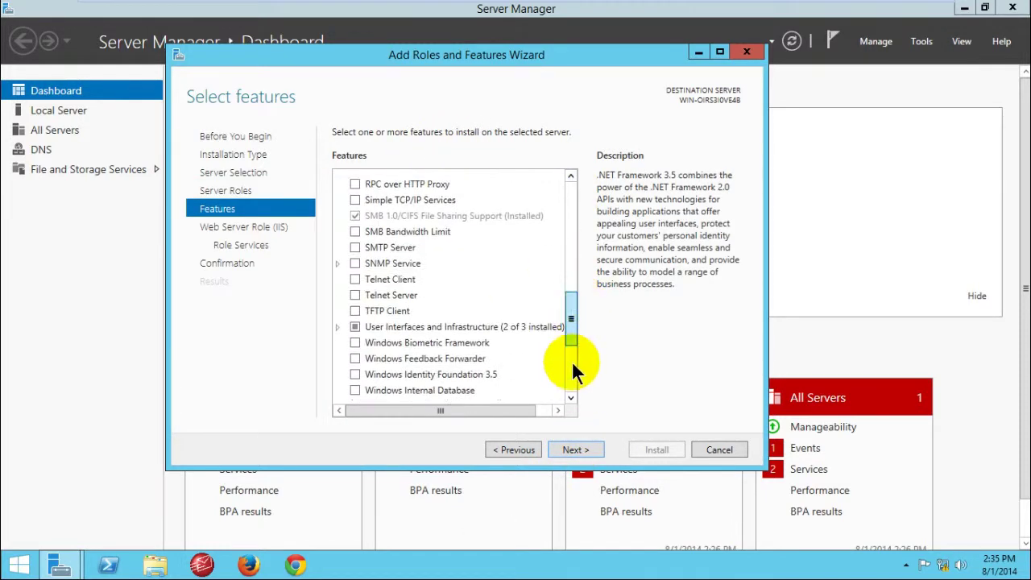
pyautogui.click(573, 449)
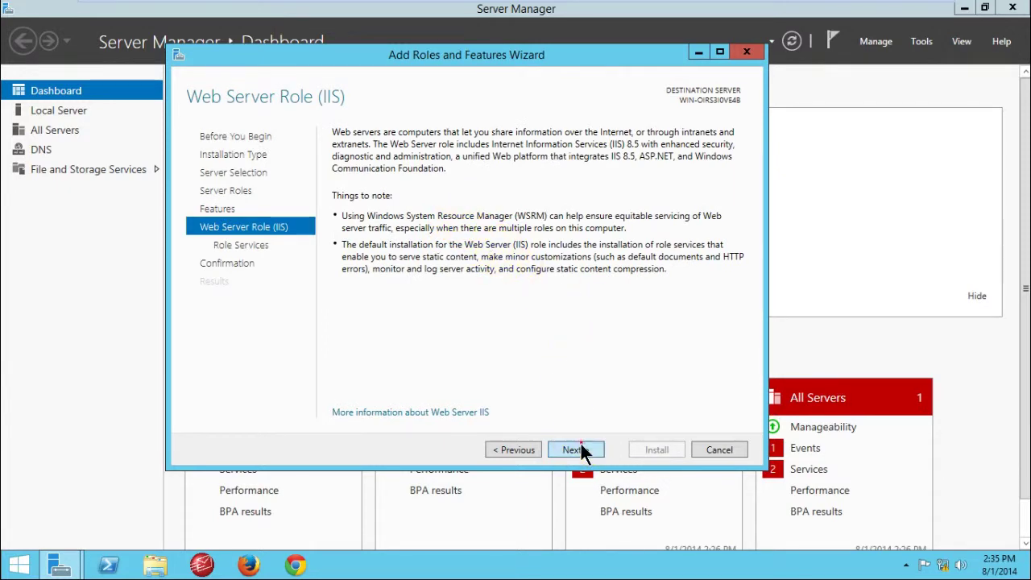
pyautogui.click(574, 447)
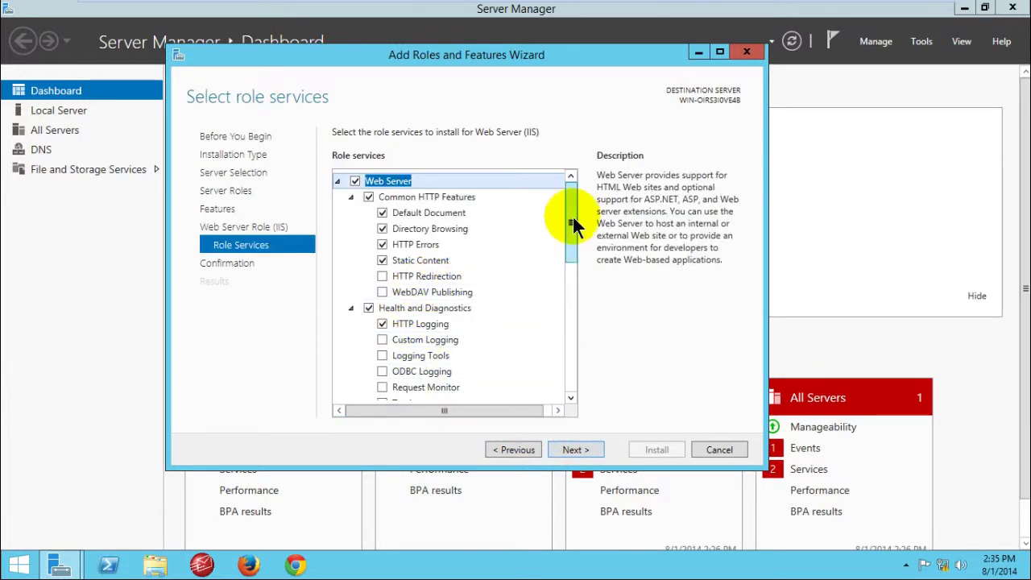
pyautogui.moveTo(573, 257); pyautogui.dragTo(569, 369)
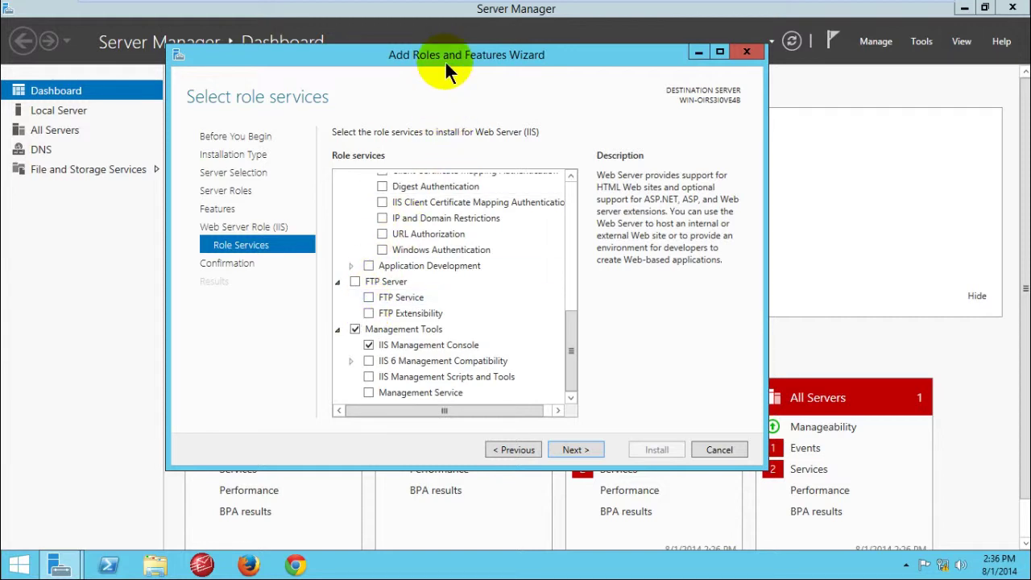
pyautogui.moveTo(445, 61); pyautogui.dragTo(487, 57)
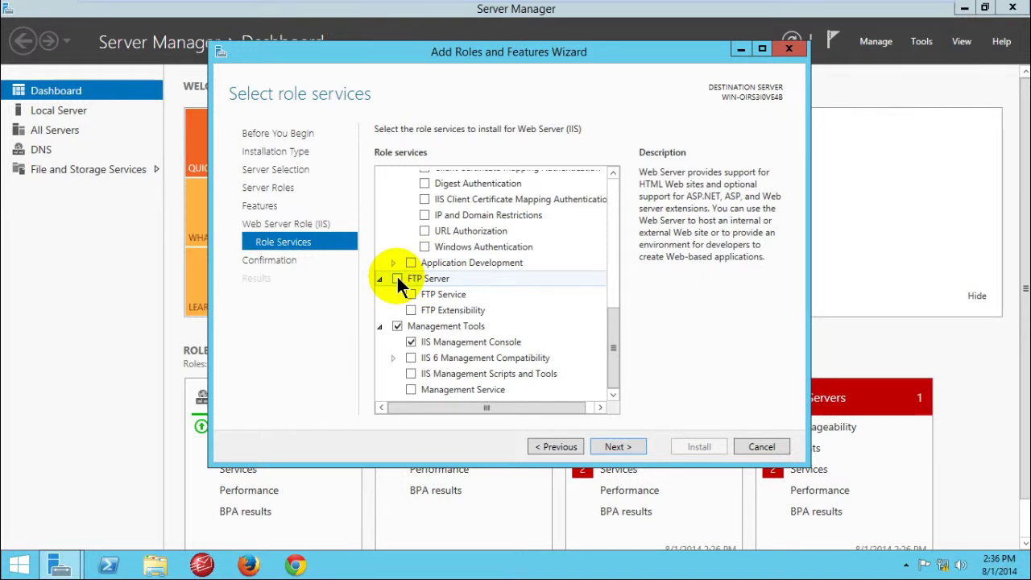
# Step: Check FTP Server, FTP Service and FTP Extensibility in the IIS role services list
pyautogui.click(397, 278)
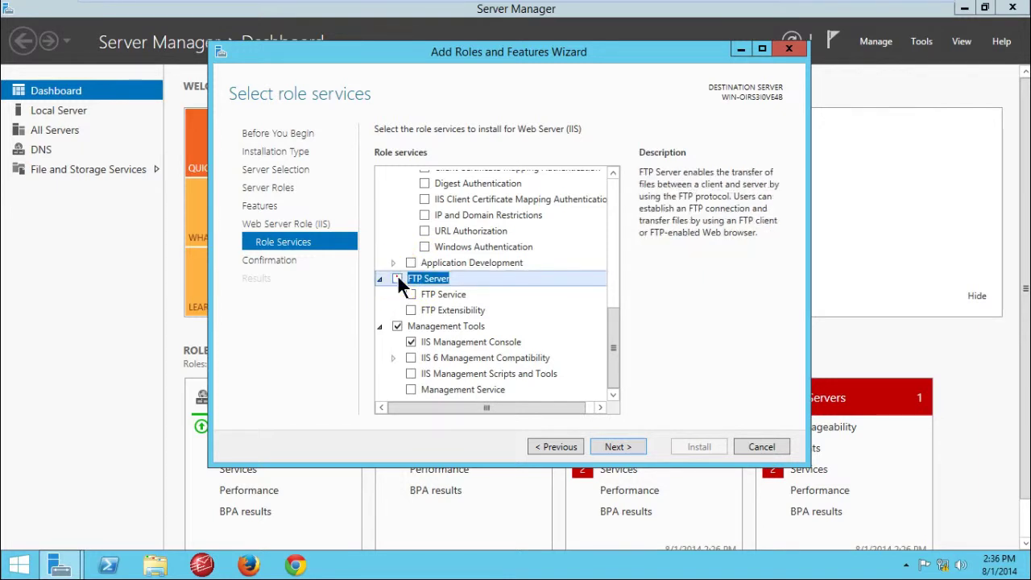
pyautogui.click(439, 310)
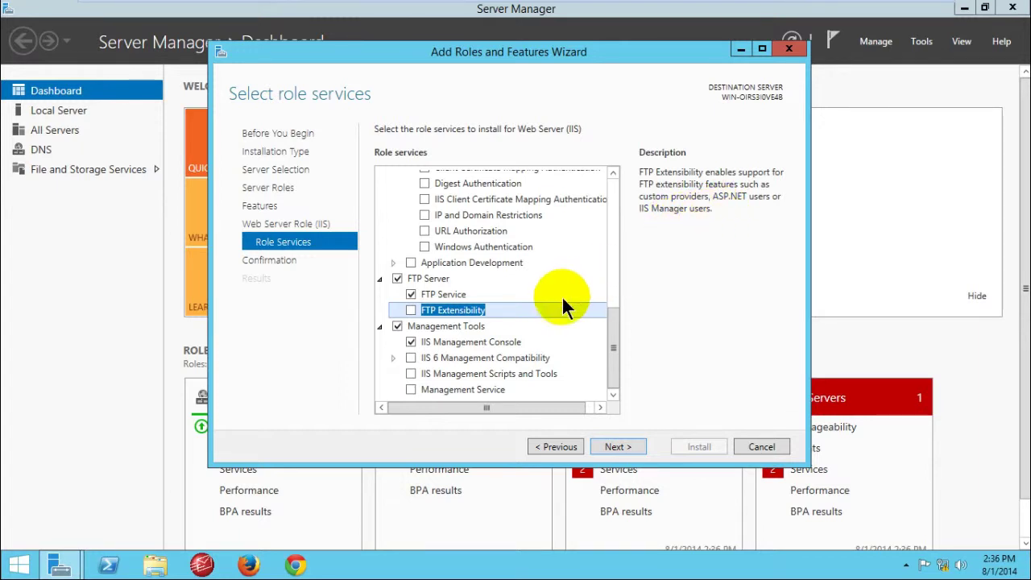
pyautogui.click(411, 311)
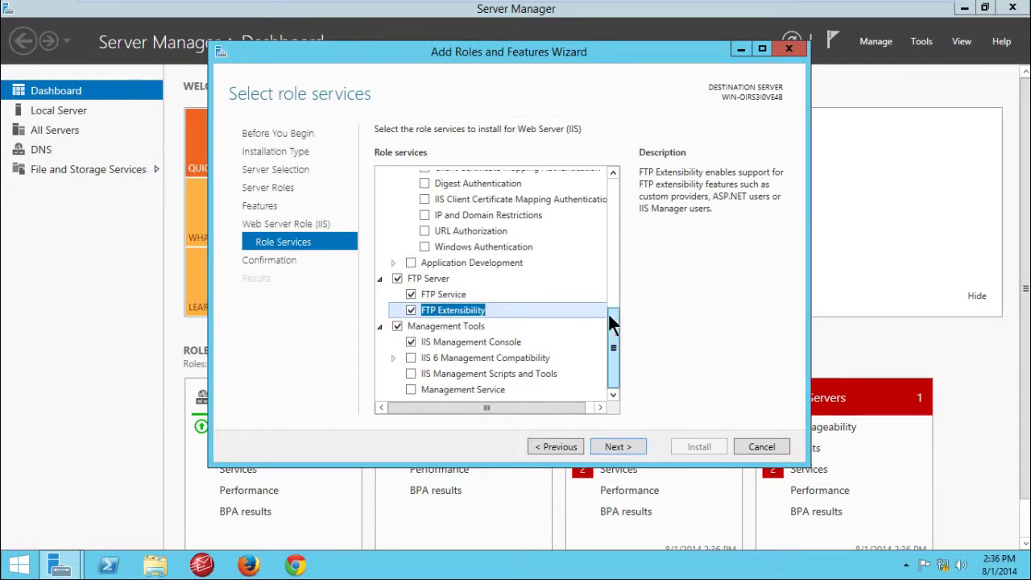
pyautogui.moveTo(609, 322)
pyautogui.mouseDown()
pyautogui.moveTo(609, 208)
pyautogui.moveTo(612, 326)
pyautogui.moveTo(612, 218)
pyautogui.moveTo(617, 267)
pyautogui.mouseUp()
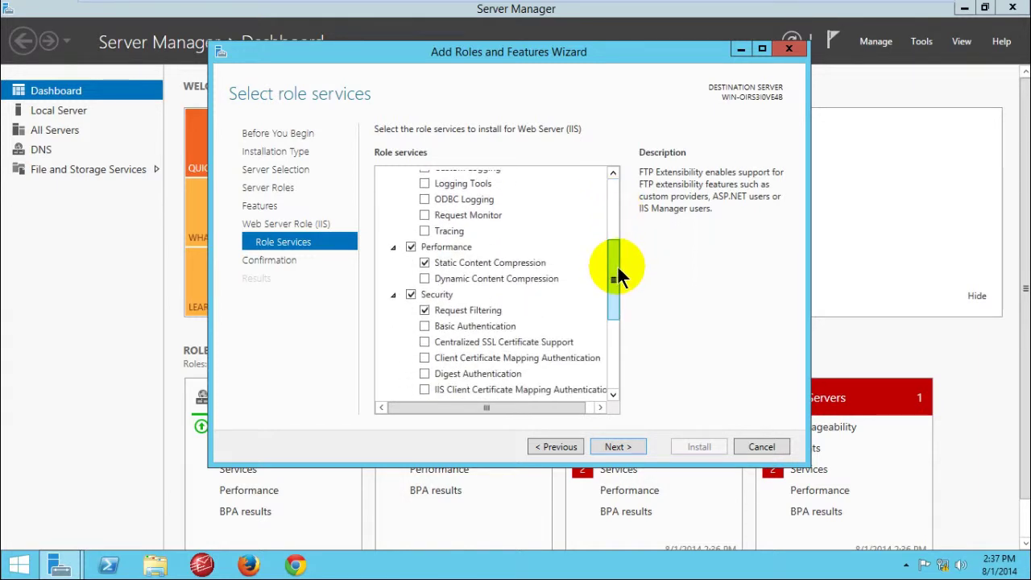
pyautogui.moveTo(616, 271); pyautogui.dragTo(616, 329)
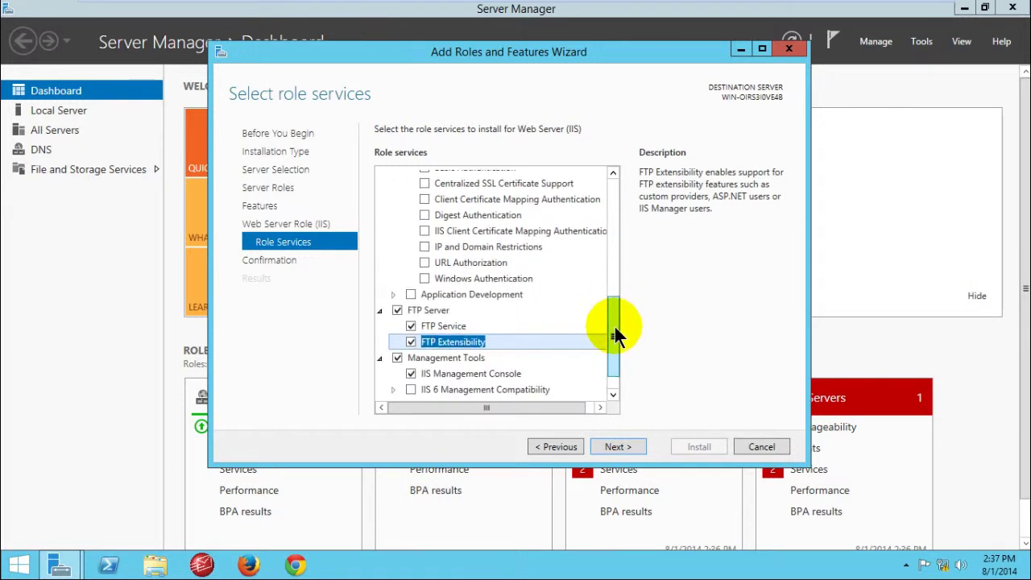
# Step: Expand Application Development and check ISAPI Extensions and ISAPI Filters
pyautogui.click(393, 294)
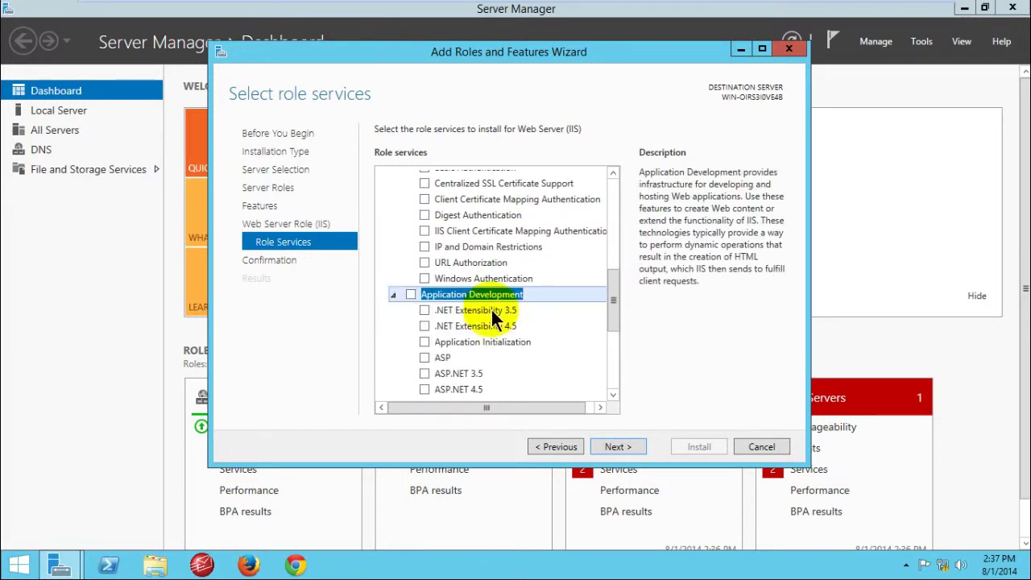
pyautogui.moveTo(614, 286); pyautogui.dragTo(613, 318)
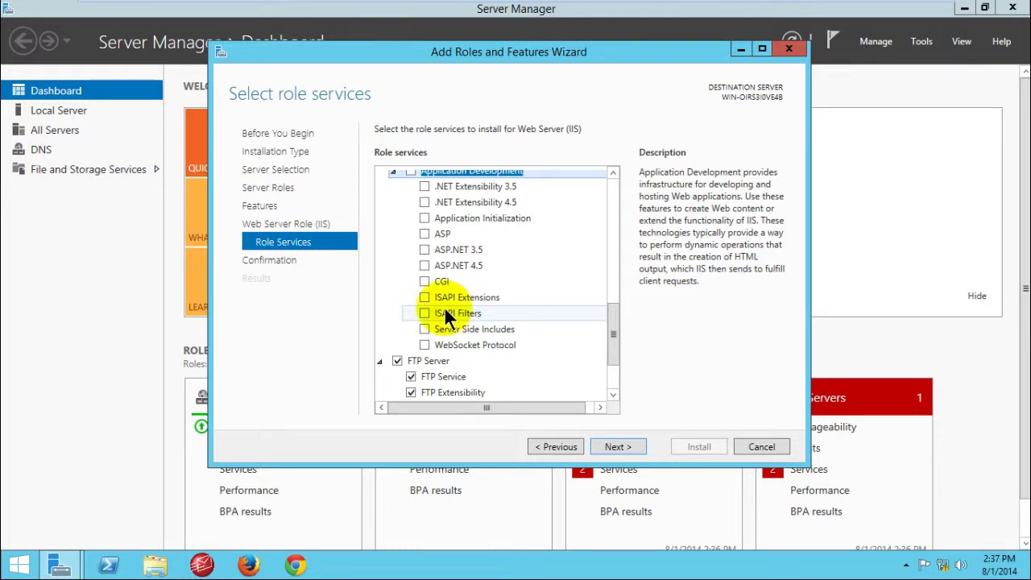
pyautogui.click(425, 299)
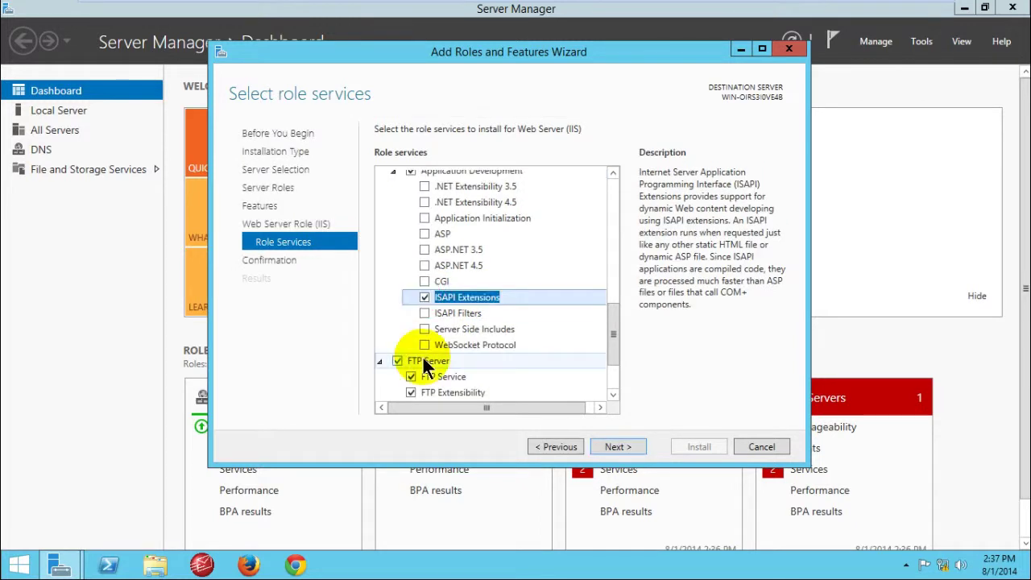
pyautogui.click(423, 312)
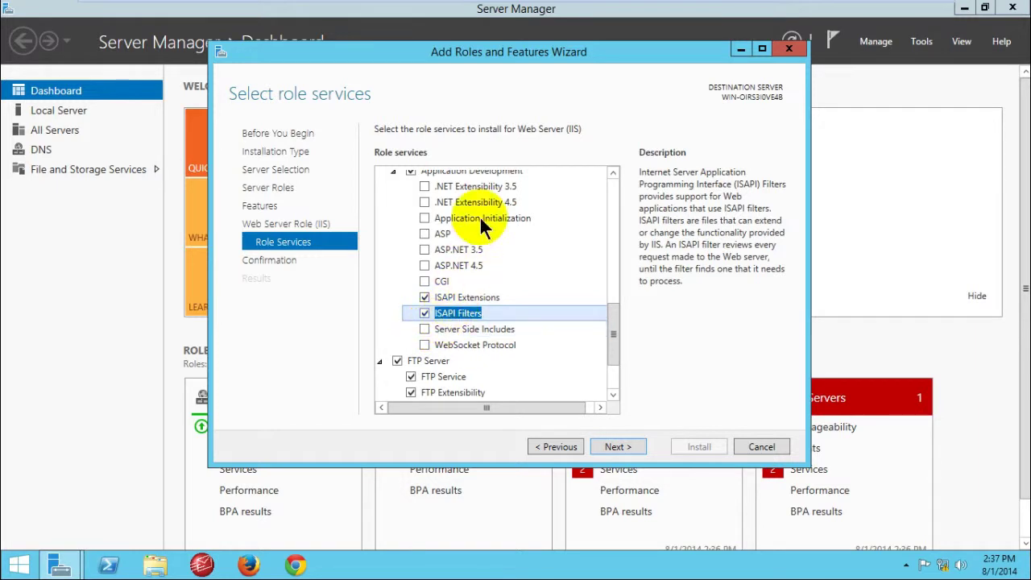
# Step: Reposition the Add Roles and Features Wizard window on screen
pyautogui.moveTo(514, 57); pyautogui.dragTo(495, 85)
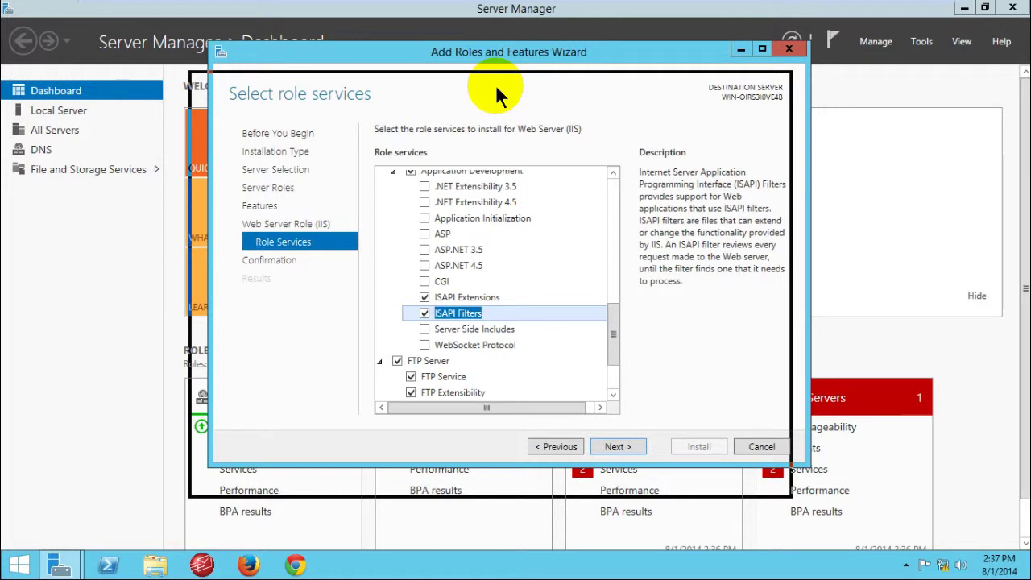
pyautogui.moveTo(495, 84)
pyautogui.mouseDown()
pyautogui.moveTo(511, 86)
pyautogui.moveTo(492, 97)
pyautogui.mouseUp()
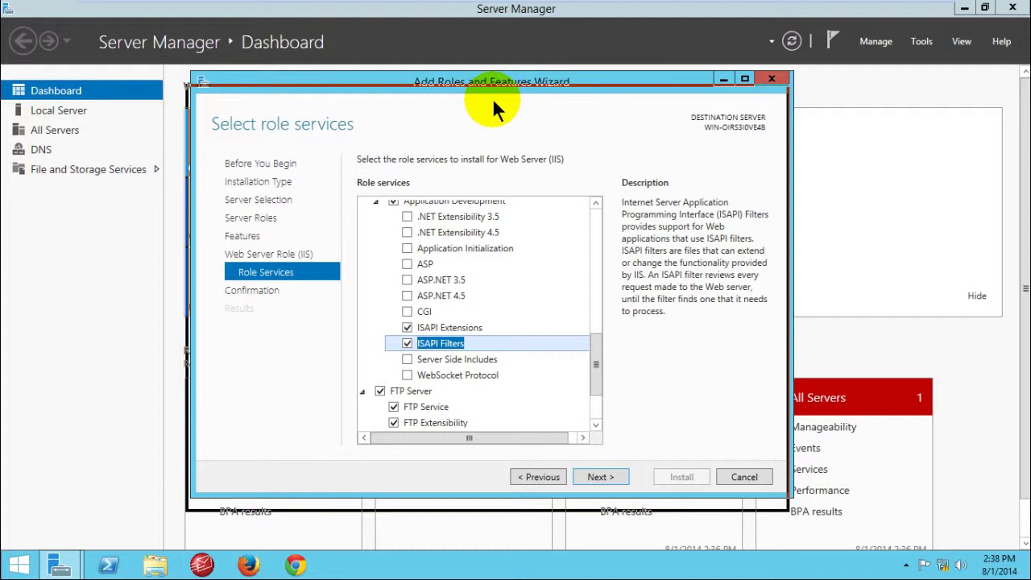
pyautogui.moveTo(492, 98); pyautogui.dragTo(492, 97)
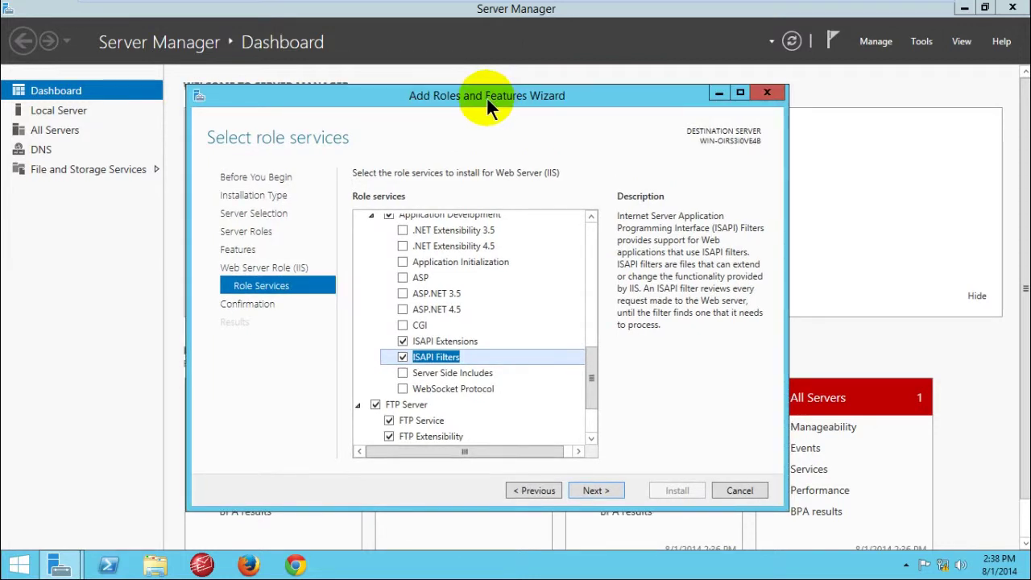
pyautogui.moveTo(486, 97); pyautogui.dragTo(485, 96)
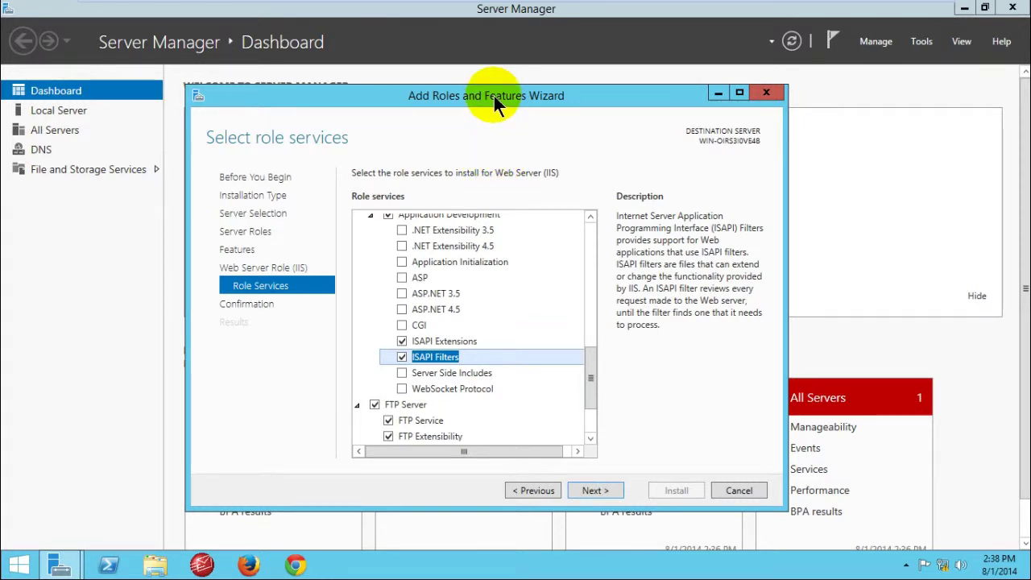
pyautogui.moveTo(493, 96); pyautogui.dragTo(530, 94)
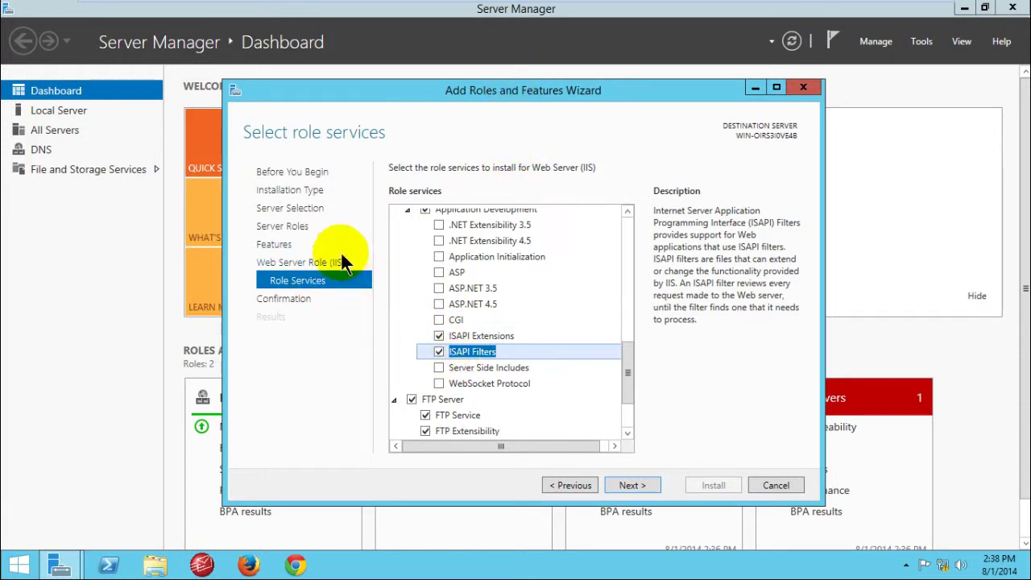
pyautogui.moveTo(507, 90); pyautogui.dragTo(493, 91)
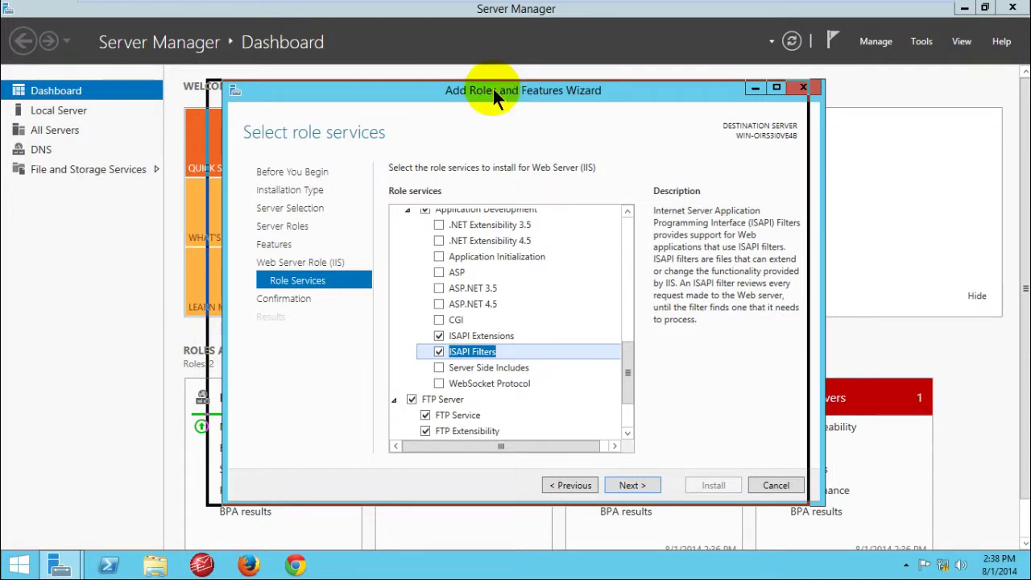
pyautogui.moveTo(493, 88); pyautogui.dragTo(493, 89)
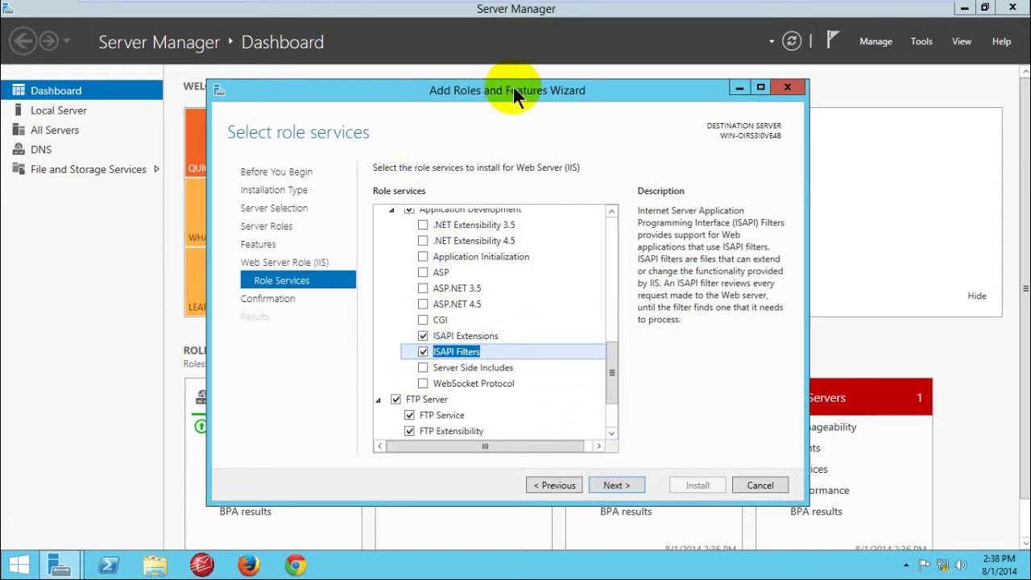
pyautogui.moveTo(514, 92); pyautogui.dragTo(524, 77)
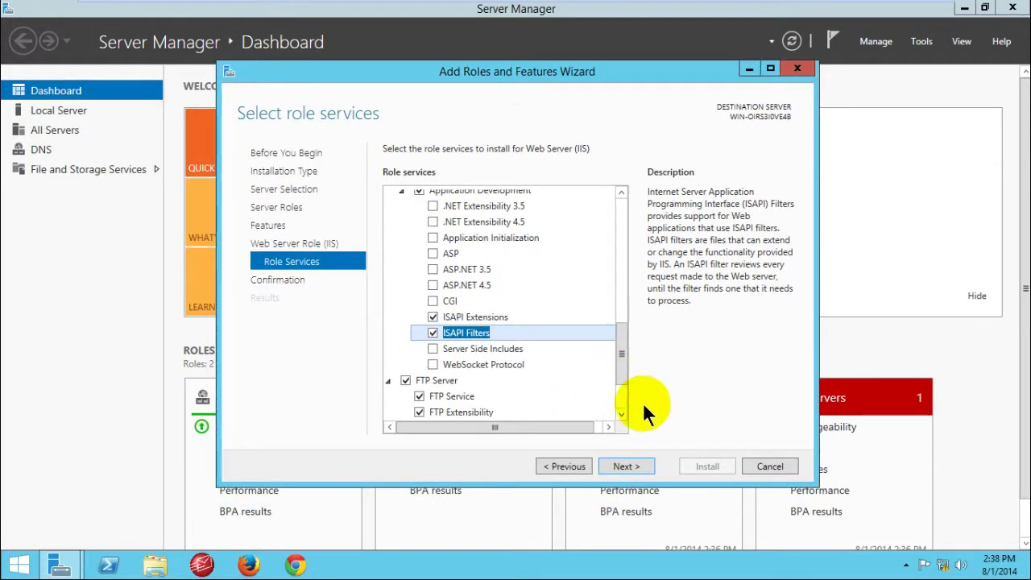
# Step: On the confirmation page, decline automatic restarts and install the selected IIS role services
pyautogui.click(628, 468)
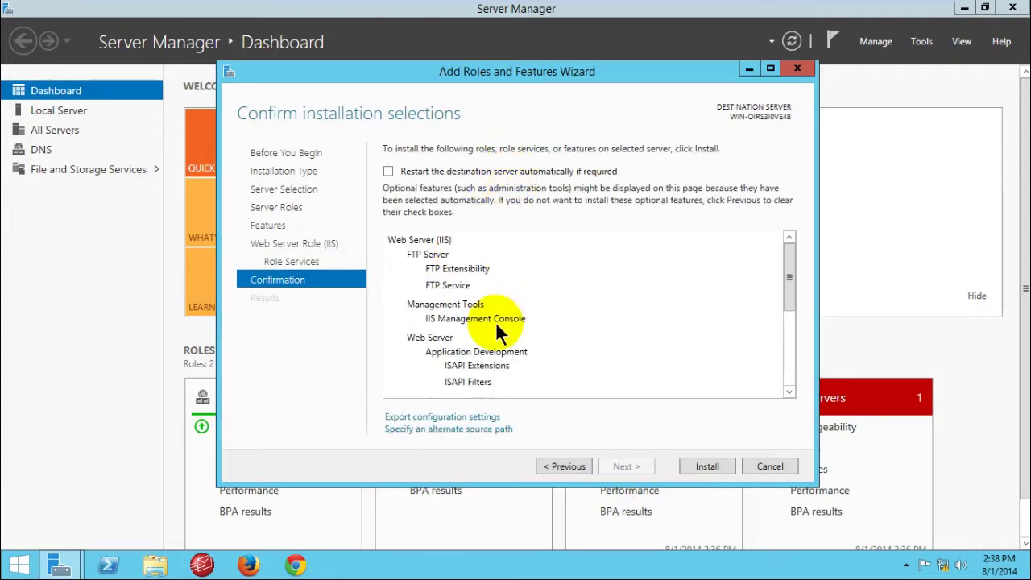
pyautogui.moveTo(782, 268); pyautogui.dragTo(789, 345)
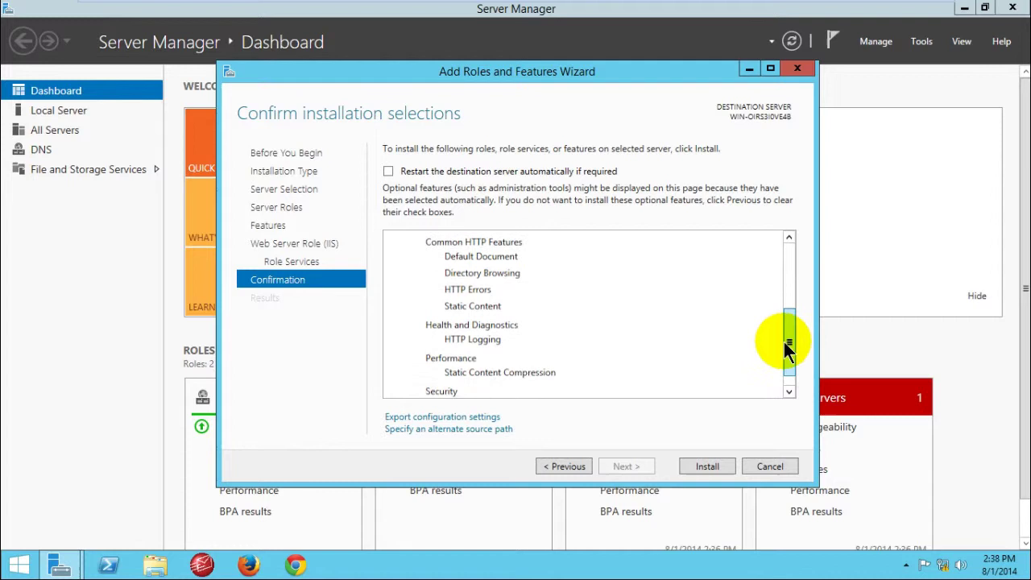
pyautogui.click(389, 173)
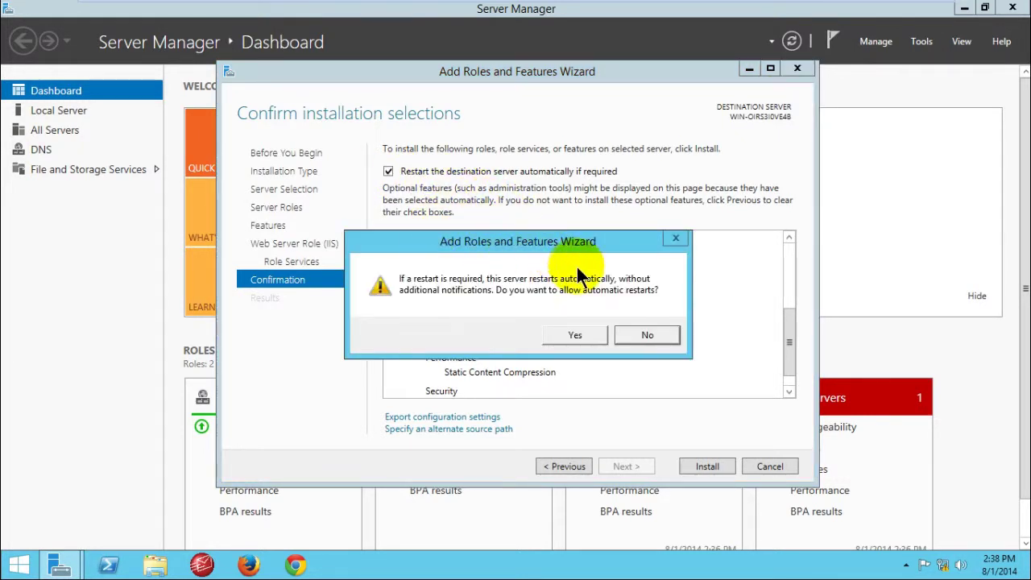
pyautogui.moveTo(544, 240); pyautogui.dragTo(580, 213)
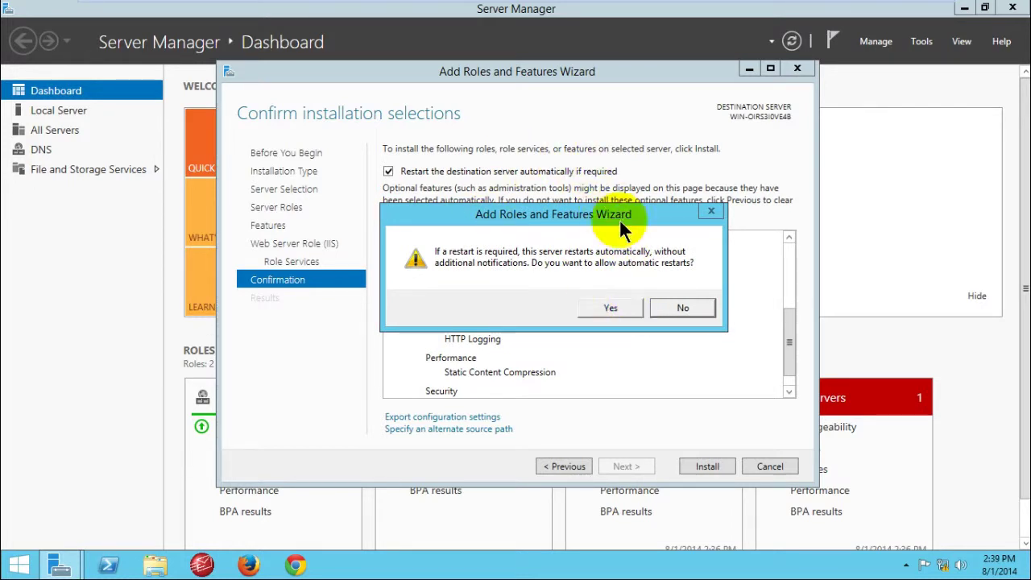
pyautogui.click(679, 309)
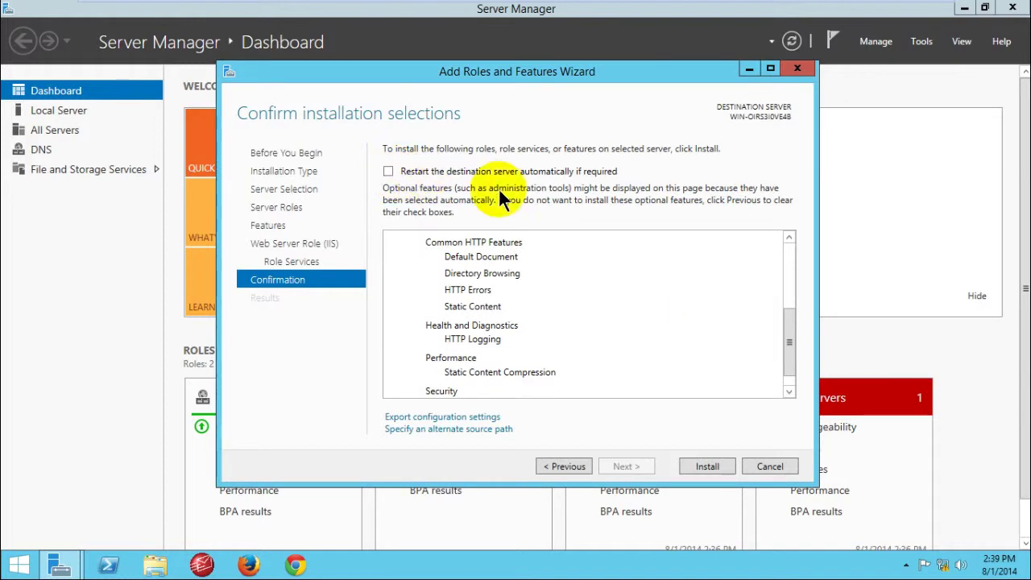
pyautogui.moveTo(552, 72); pyautogui.dragTo(555, 103)
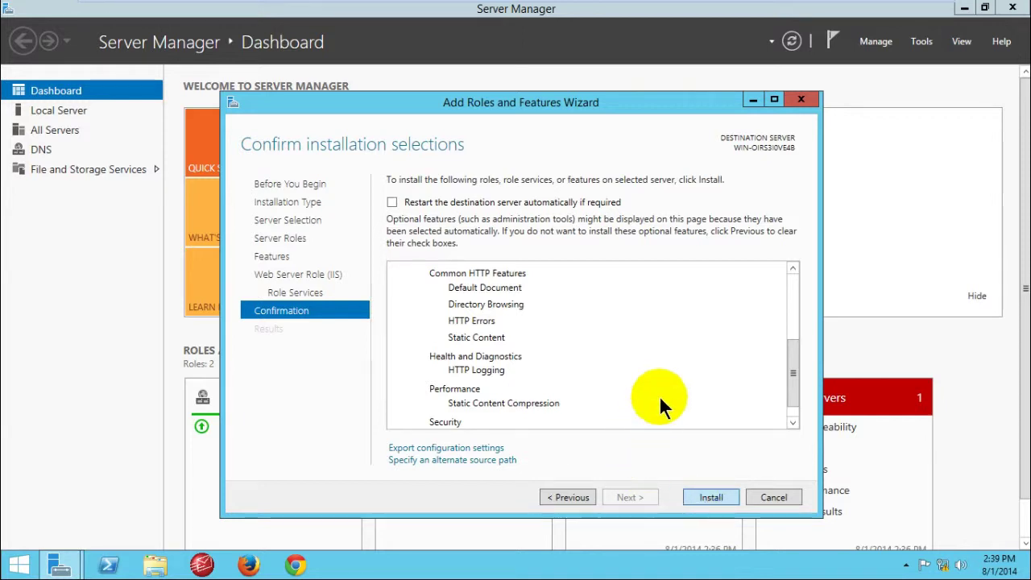
pyautogui.click(710, 495)
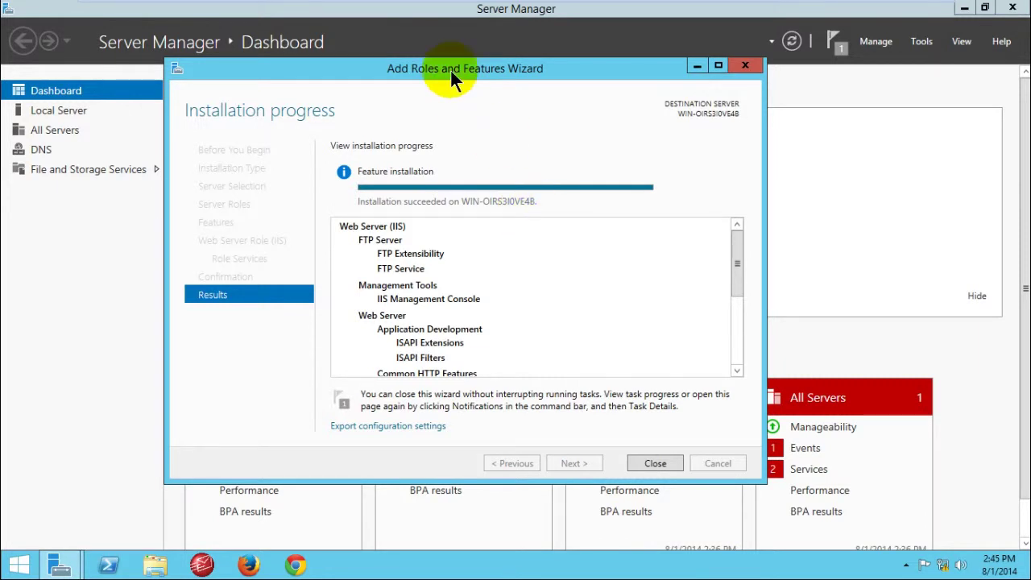
# Step: Close the completed IIS role installation wizard and refresh the Server Manager dashboard
pyautogui.moveTo(467, 71); pyautogui.dragTo(494, 69)
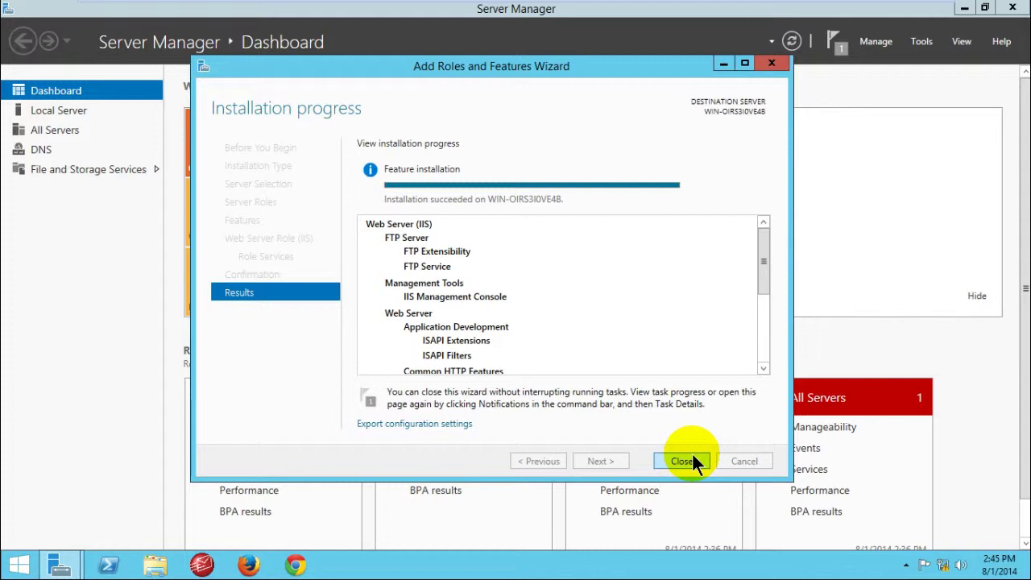
pyautogui.click(690, 457)
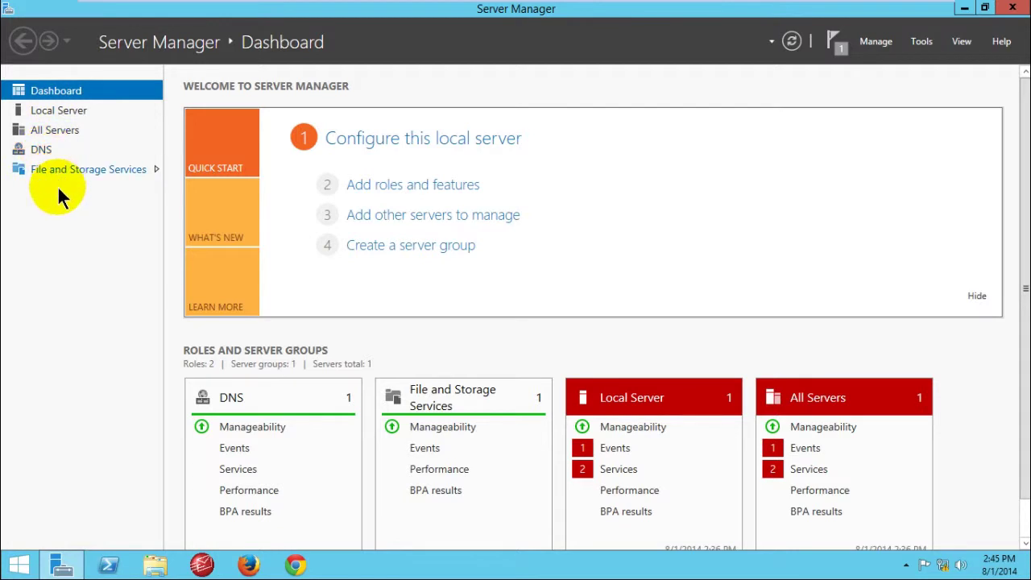
pyautogui.click(791, 41)
pyautogui.click(219, 398)
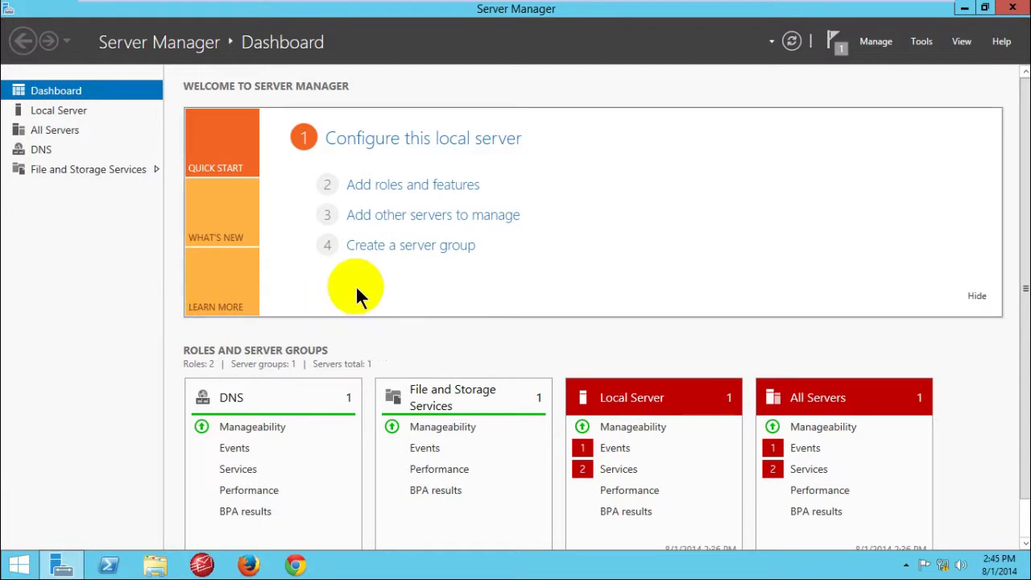
pyautogui.click(56, 222)
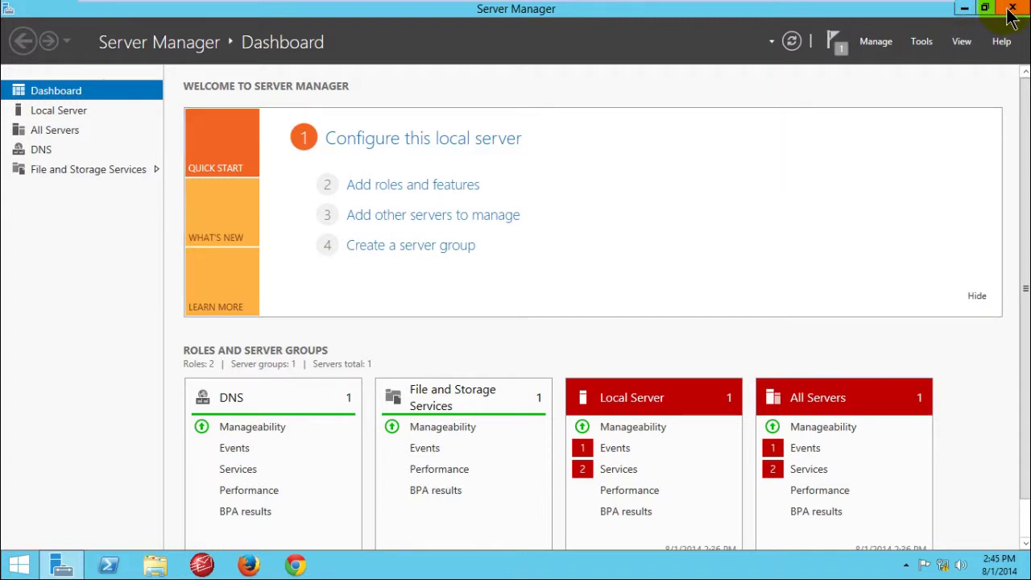
# Step: Launch Internet Information Services (IIS) Manager from Server Manager's Tools menu
pyautogui.click(923, 44)
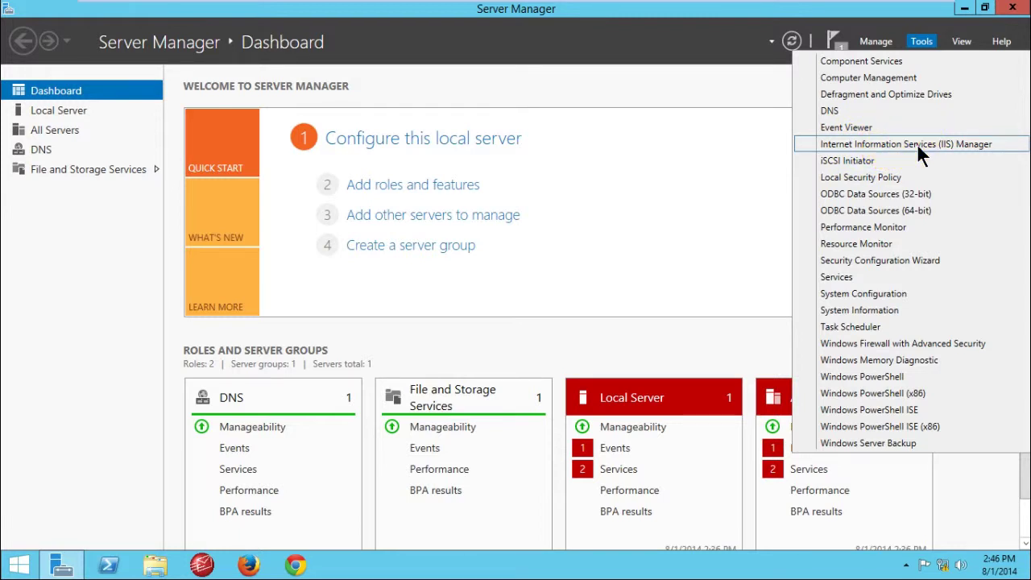
pyautogui.click(918, 146)
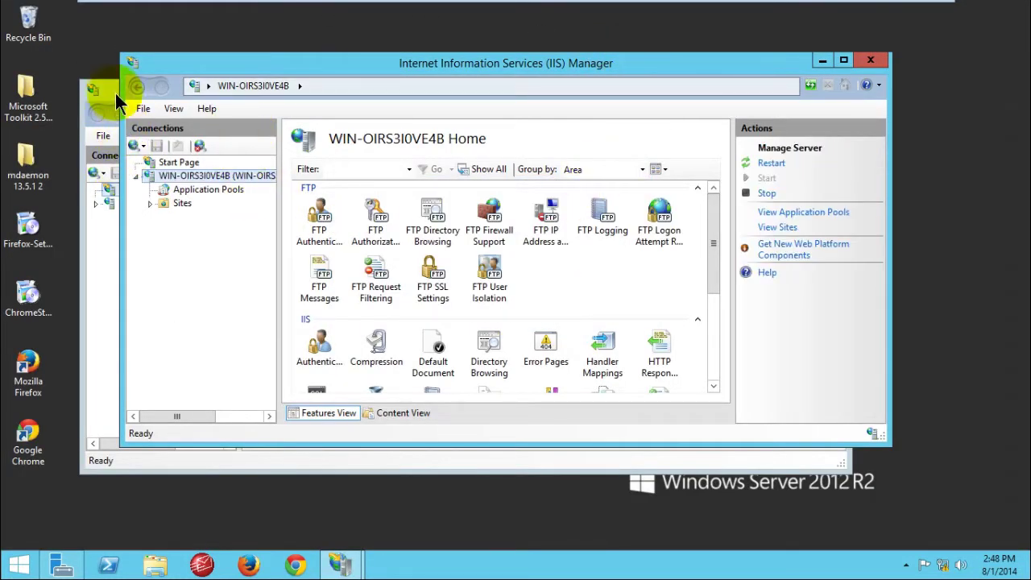
# Step: Close the duplicate IIS Manager window and reposition the remaining one
pyautogui.moveTo(552, 70); pyautogui.dragTo(607, 245)
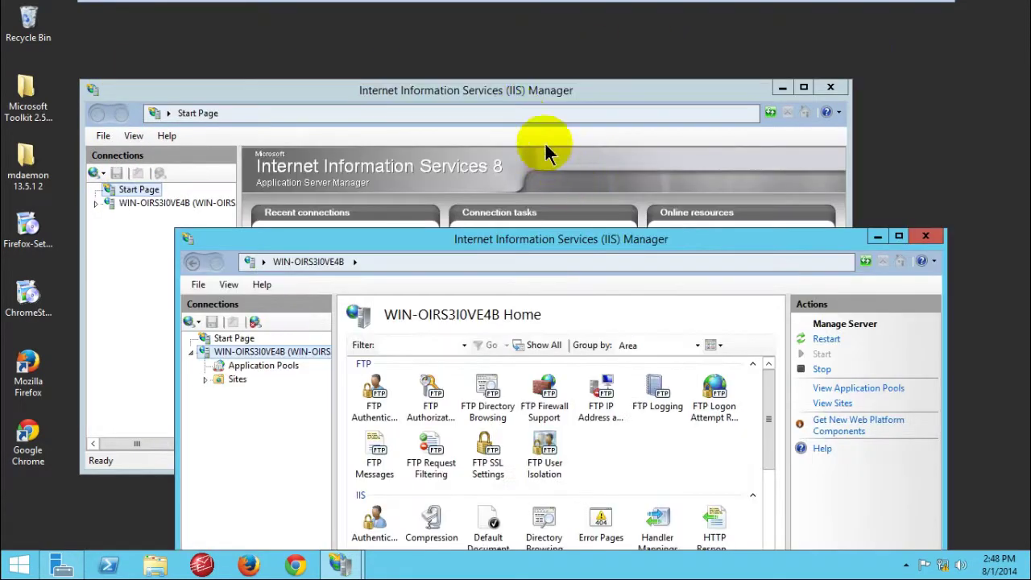
pyautogui.click(515, 93)
pyautogui.click(830, 87)
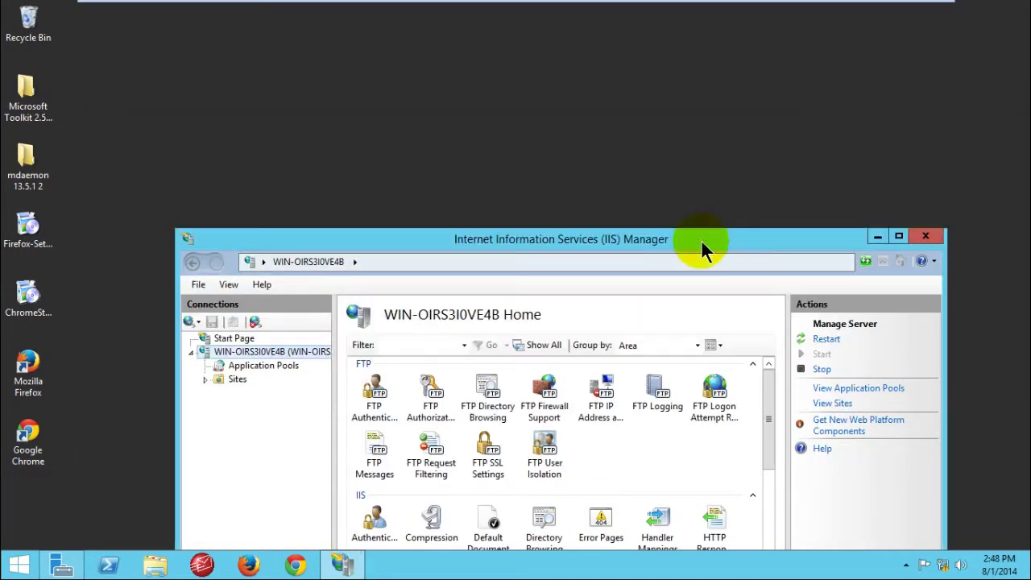
pyautogui.moveTo(699, 239); pyautogui.dragTo(663, 1)
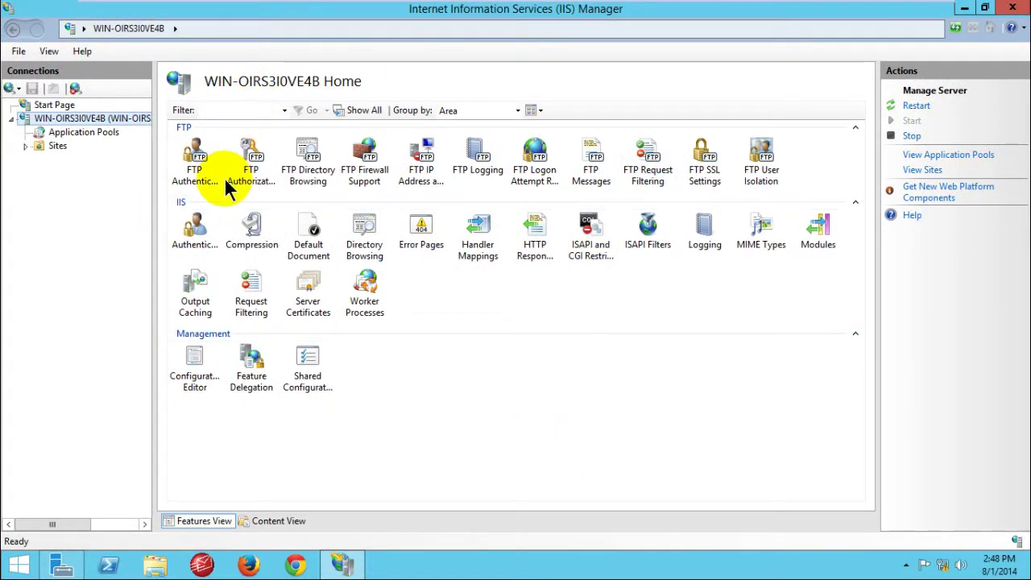
# Step: Expand Sites, open the Default Web Site home, restore the window and refresh the desktop
pyautogui.click(25, 146)
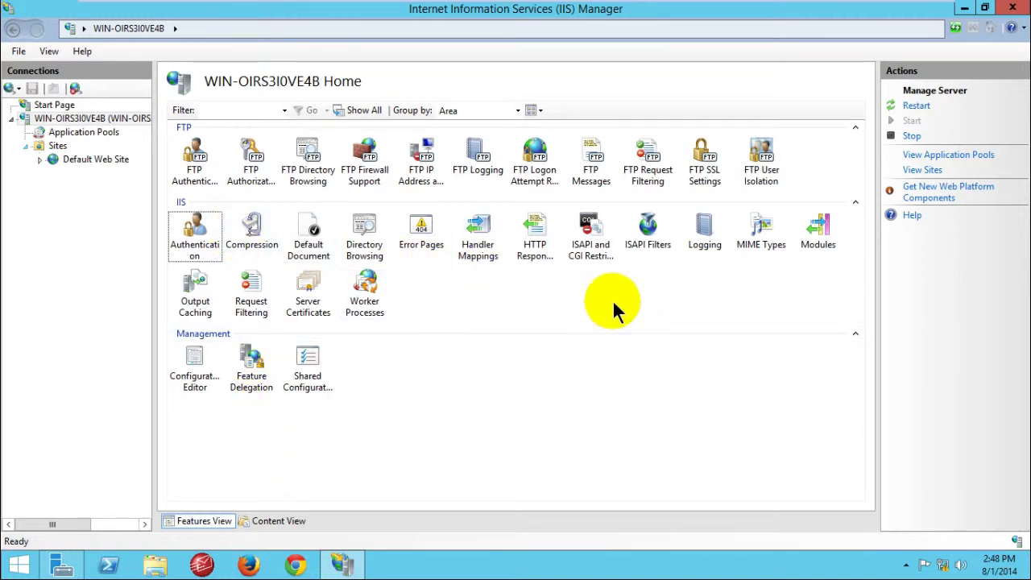
pyautogui.click(479, 288)
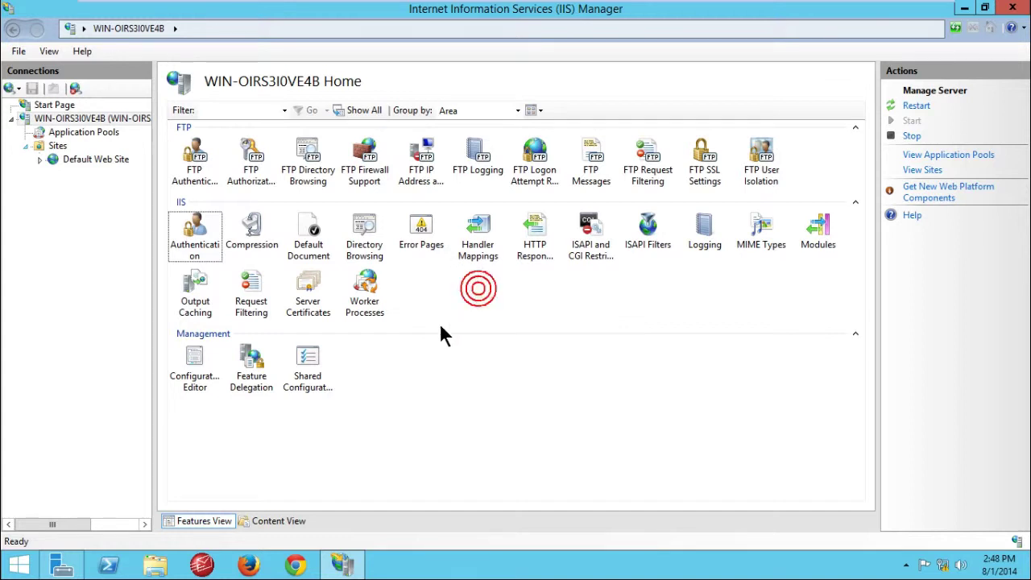
pyautogui.click(39, 159)
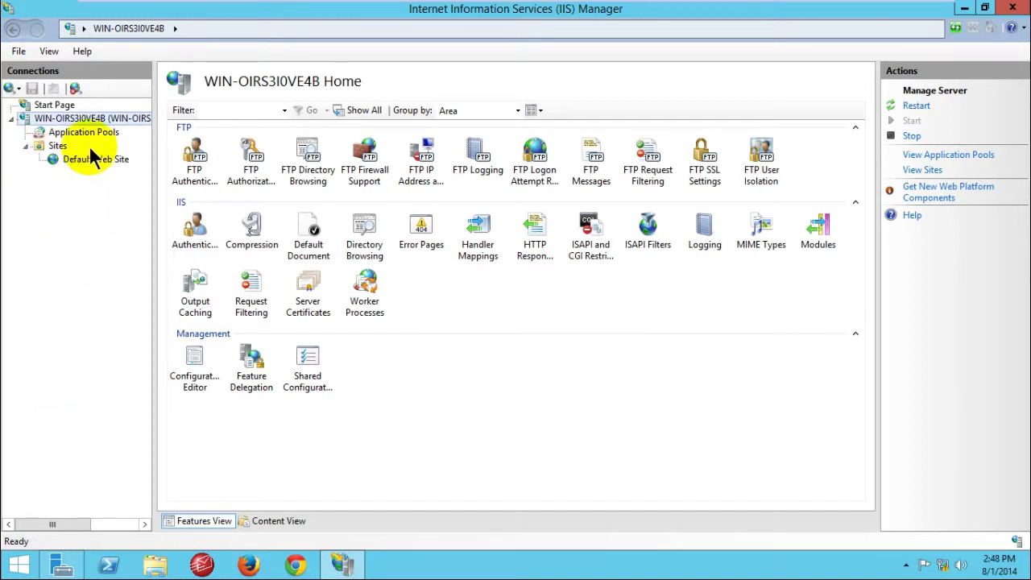
pyautogui.click(95, 161)
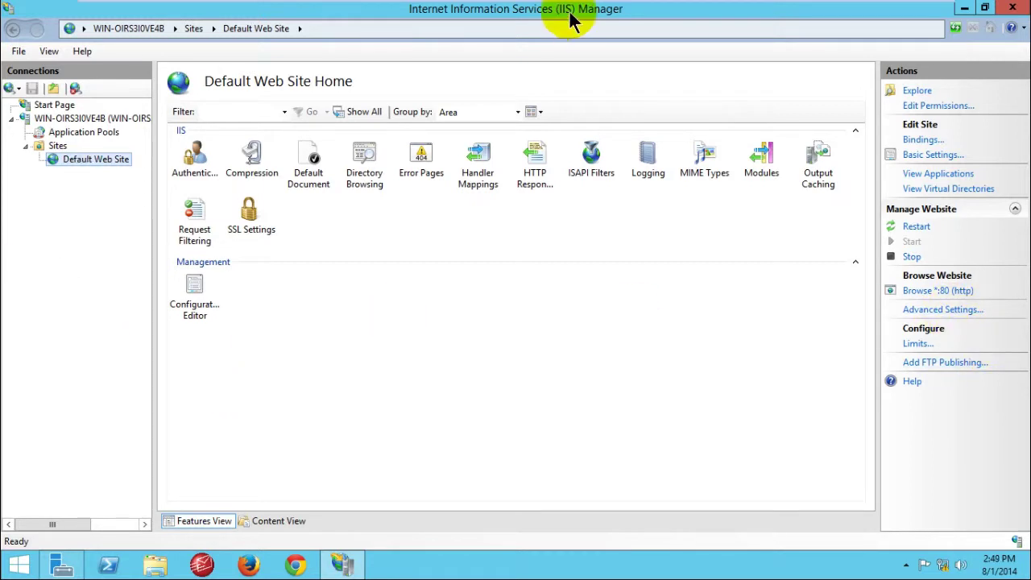
pyautogui.moveTo(580, 23); pyautogui.dragTo(697, 116)
pyautogui.rightClick(554, 71)
pyautogui.click(602, 110)
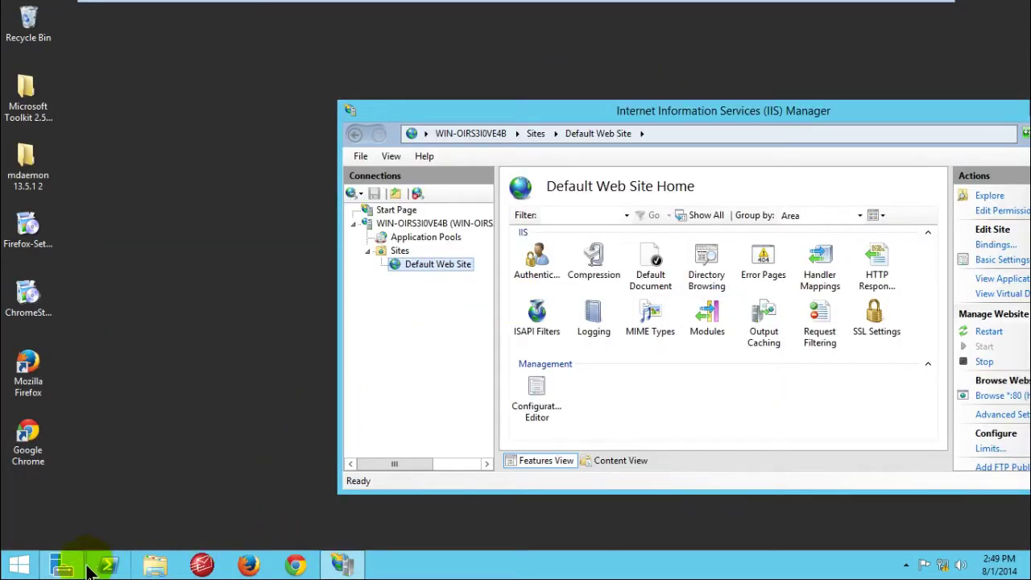
# Step: Select the DNS role in Server Manager and launch the DNS management console via Tools > DNS
pyautogui.click(83, 566)
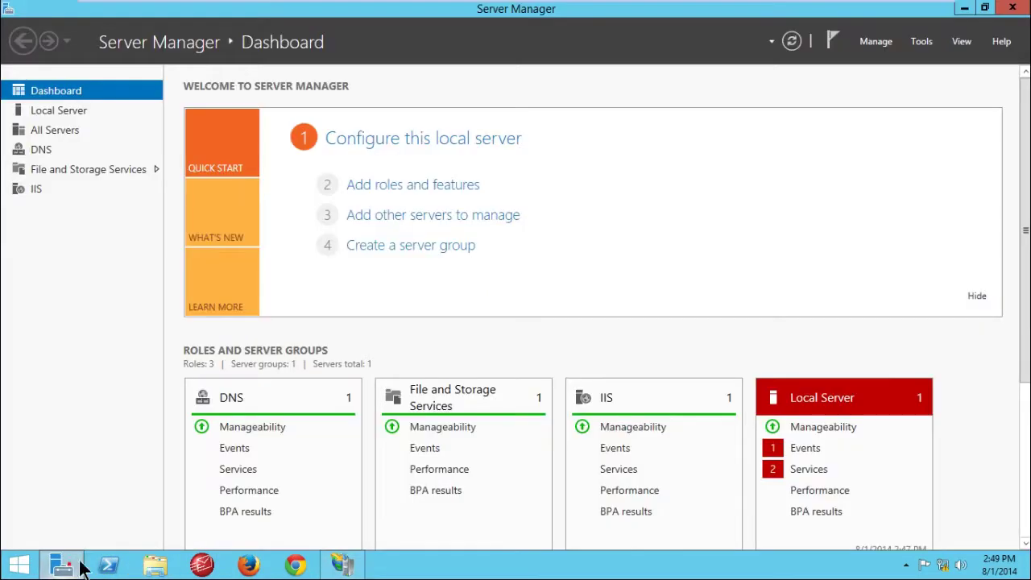
pyautogui.click(50, 151)
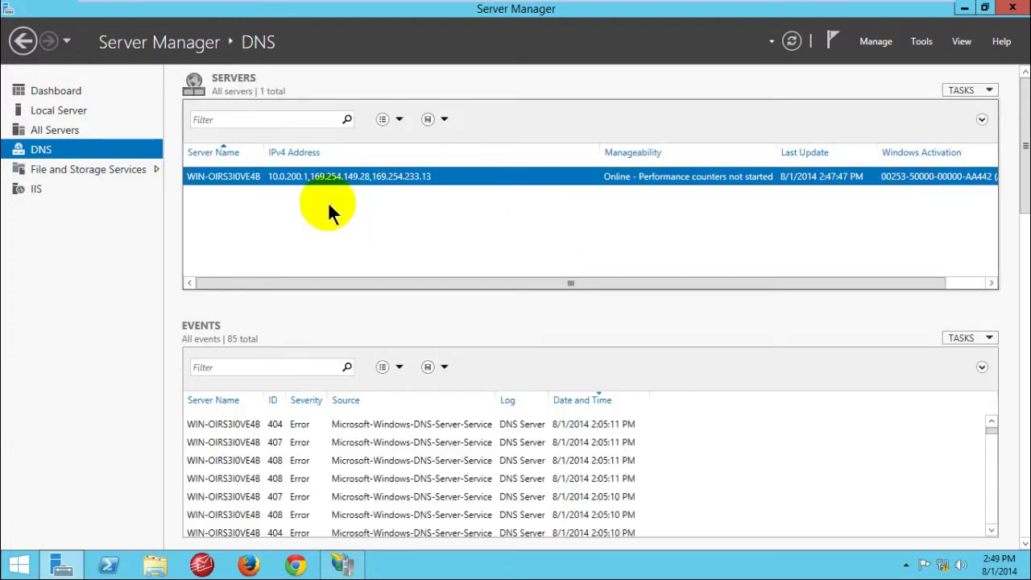
pyautogui.click(921, 41)
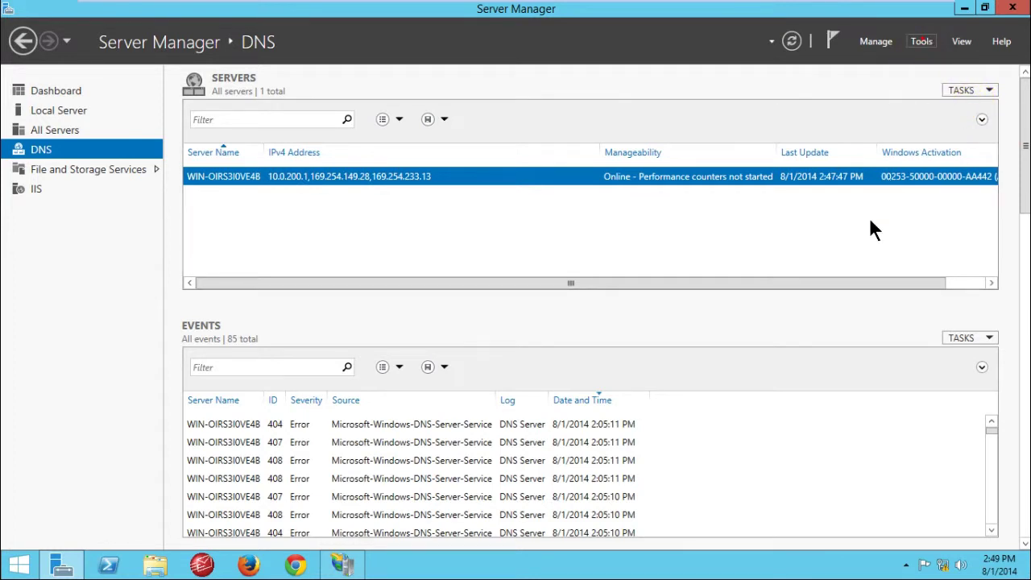
pyautogui.click(825, 110)
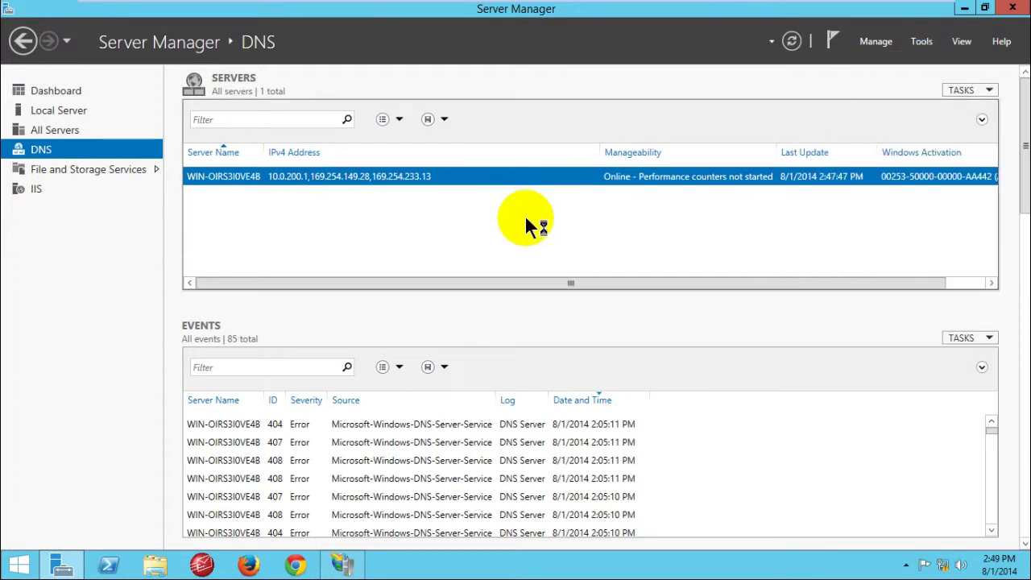
# Step: Minimize Server Manager, refresh the desktop, and switch to the Windows Server 2012_2 virtual machine
pyautogui.click(964, 8)
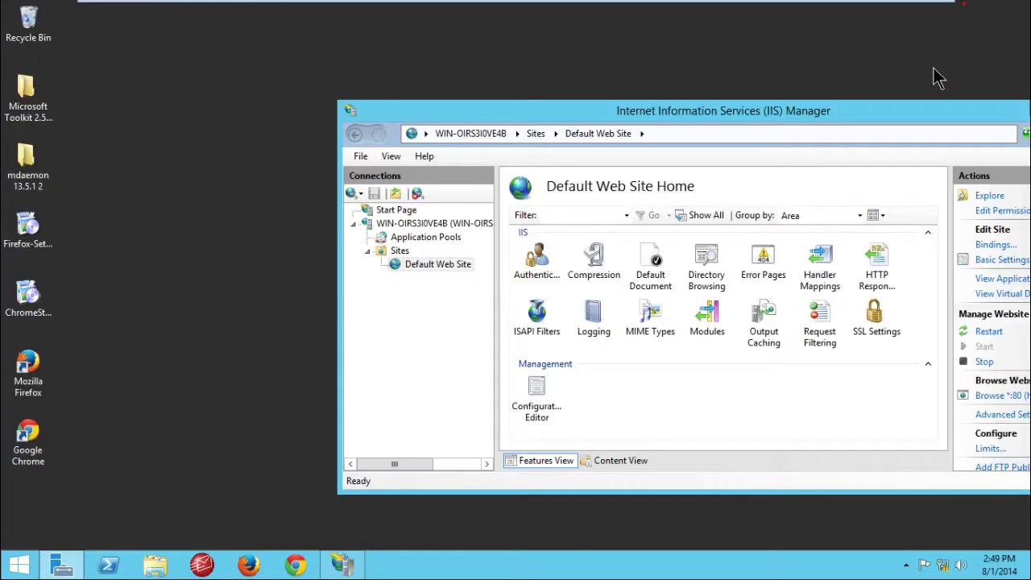
pyautogui.moveTo(632, 110); pyautogui.dragTo(828, 93)
pyautogui.rightClick(136, 30)
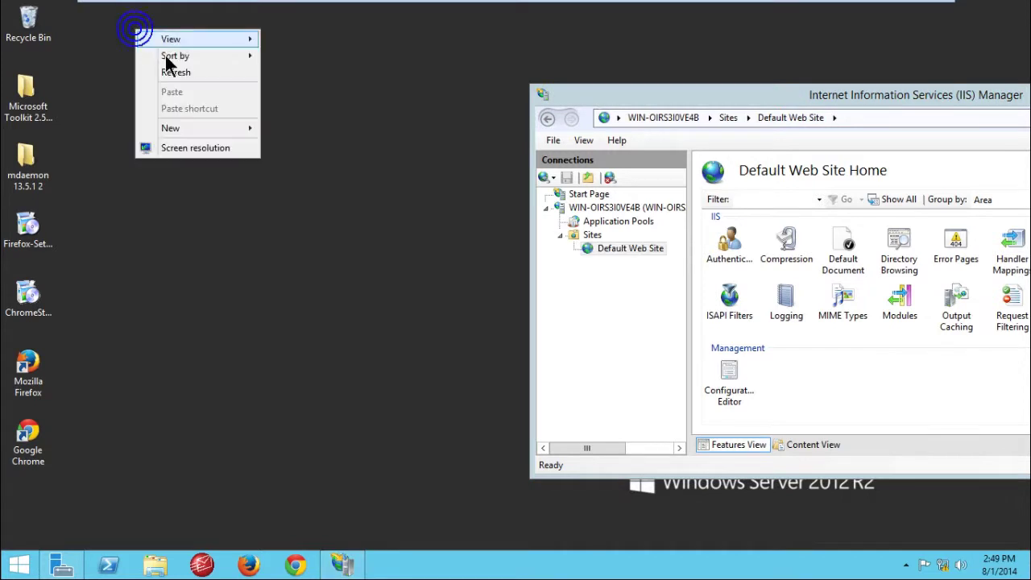
pyautogui.click(171, 71)
pyautogui.moveTo(305, 4)
pyautogui.click(244, 8)
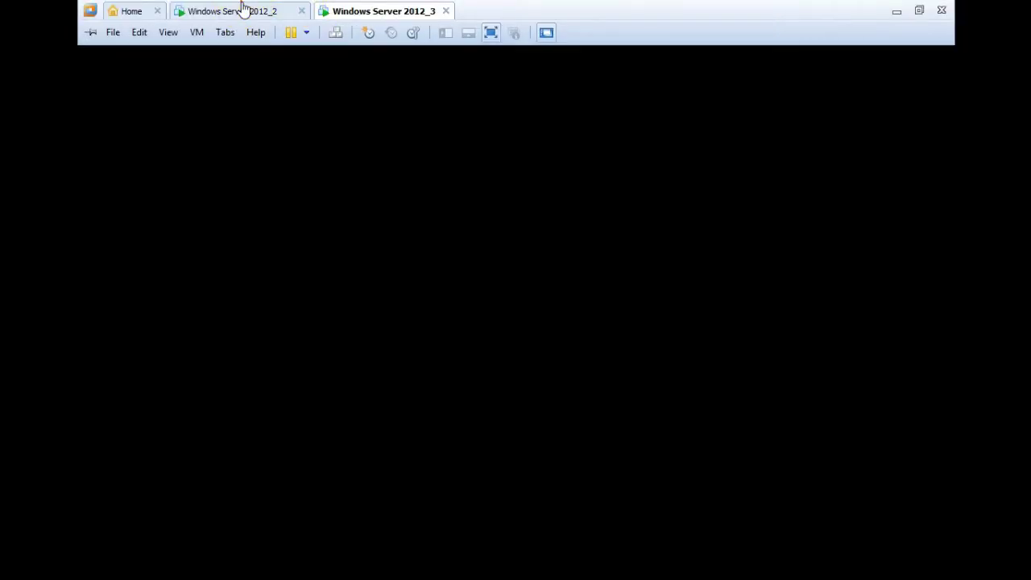
pyautogui.click(241, 10)
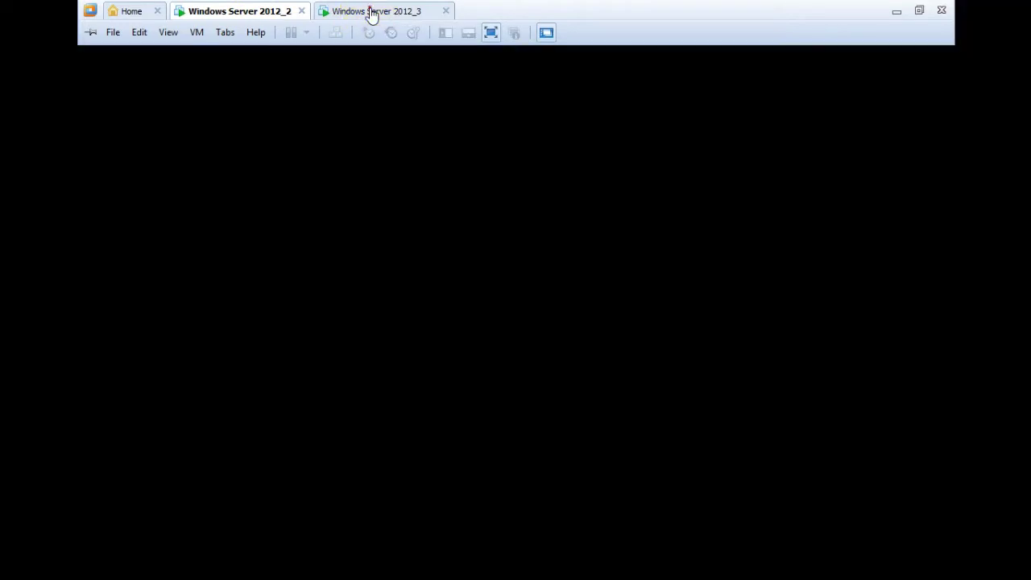
pyautogui.click(371, 13)
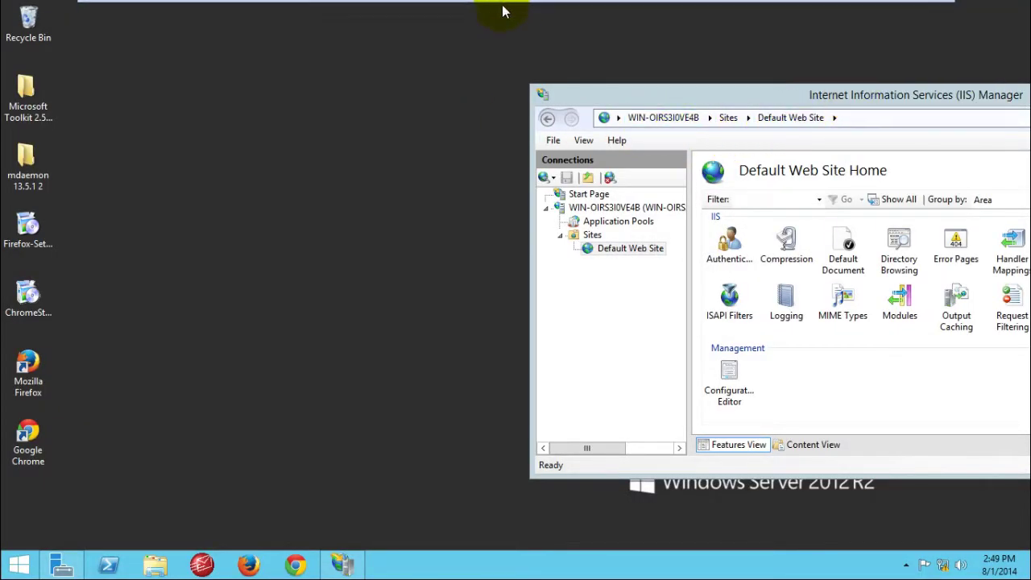
# Step: Expand Forward Lookup Zones in DNS Manager and open the mail.com zone
pyautogui.click(432, 107)
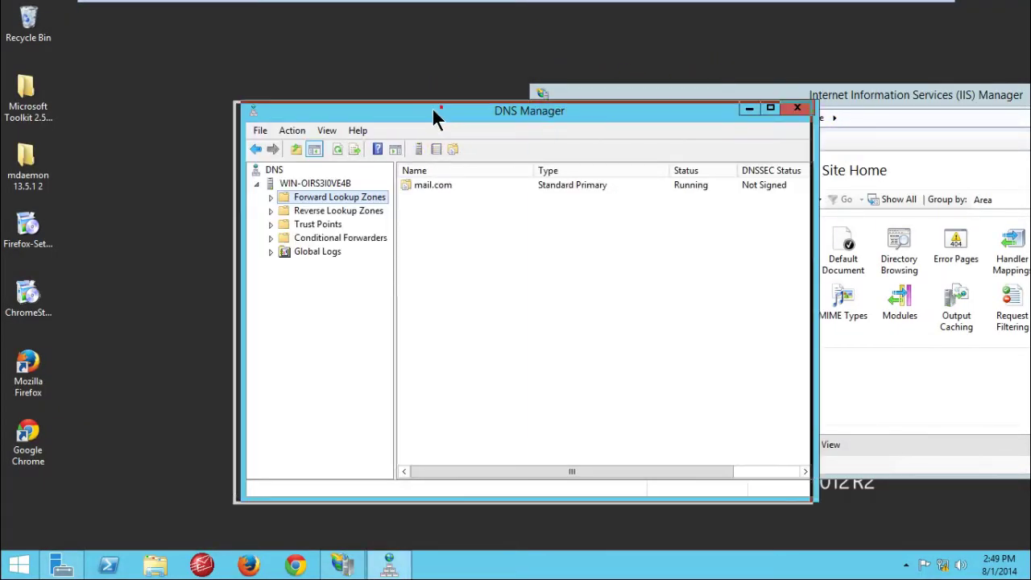
pyautogui.moveTo(431, 107); pyautogui.dragTo(374, 71)
pyautogui.click(211, 161)
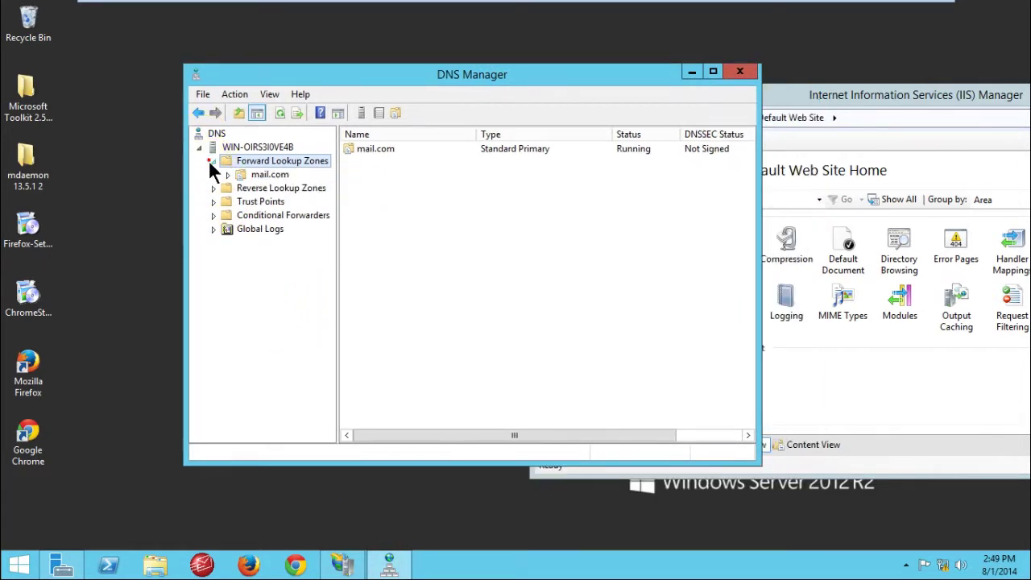
pyautogui.click(242, 175)
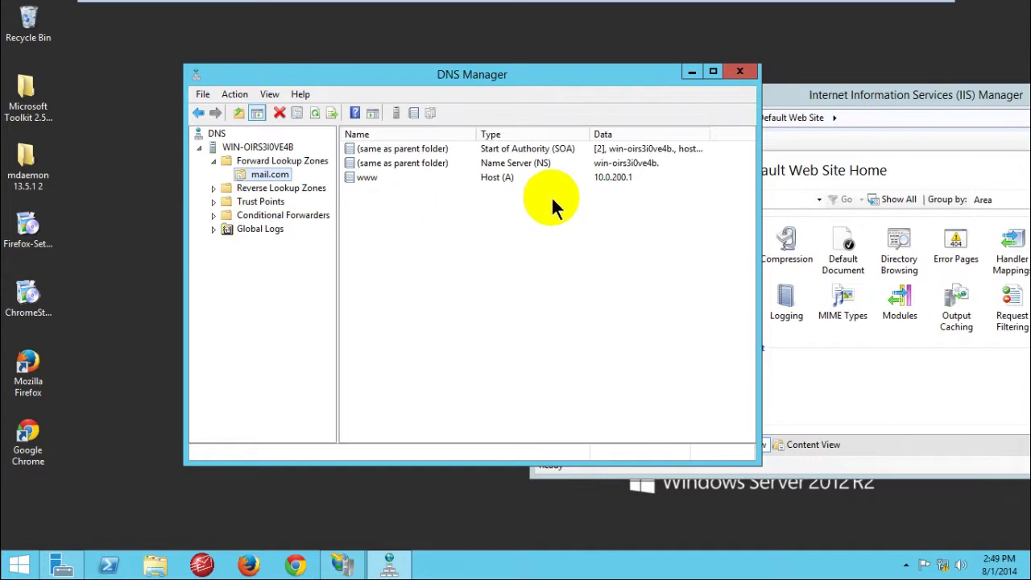
pyautogui.moveTo(570, 72); pyautogui.dragTo(459, 72)
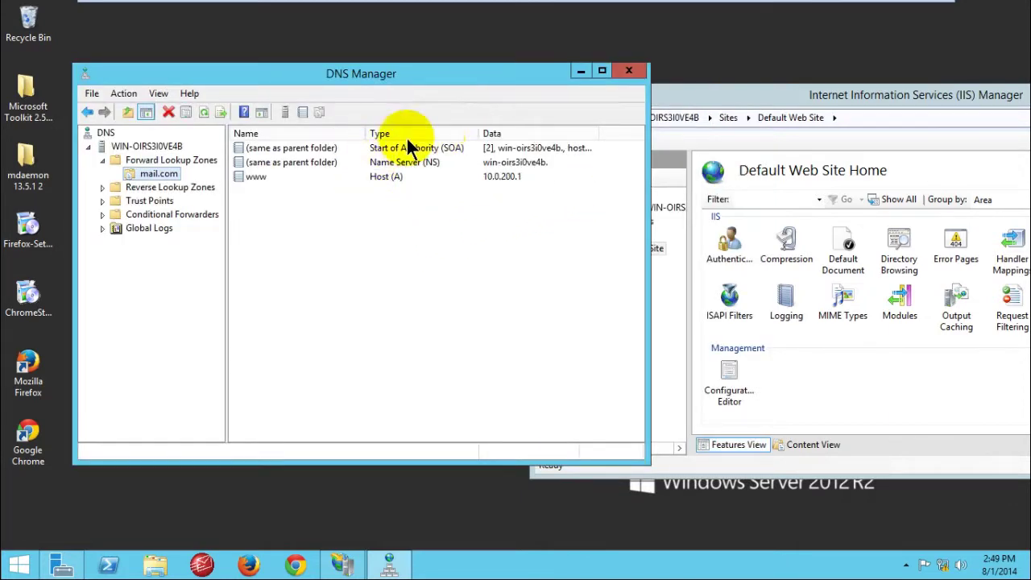
pyautogui.moveTo(740, 98); pyautogui.dragTo(606, 326)
pyautogui.click(204, 73)
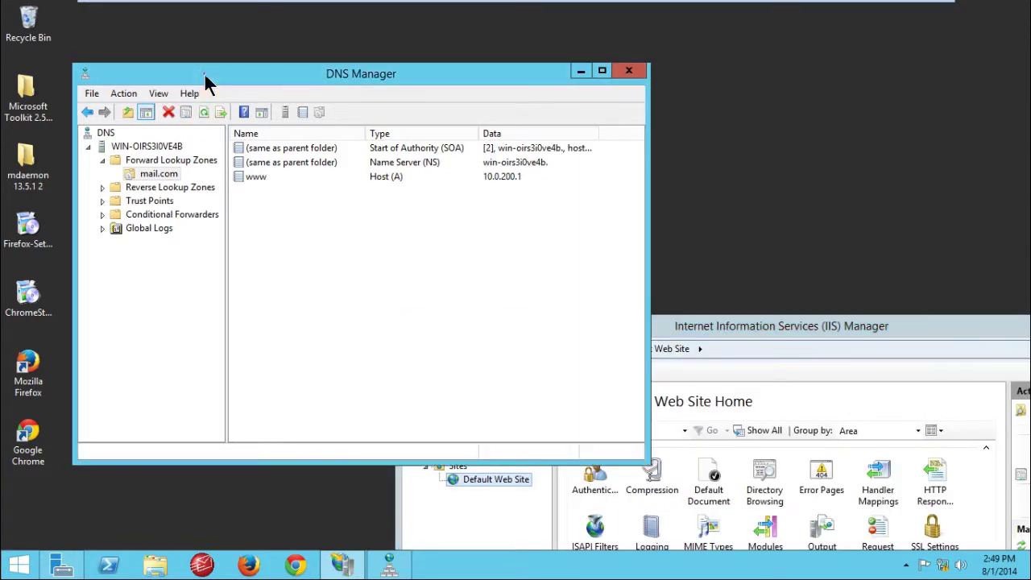
pyautogui.moveTo(204, 72); pyautogui.dragTo(198, 46)
pyautogui.rightClick(765, 42)
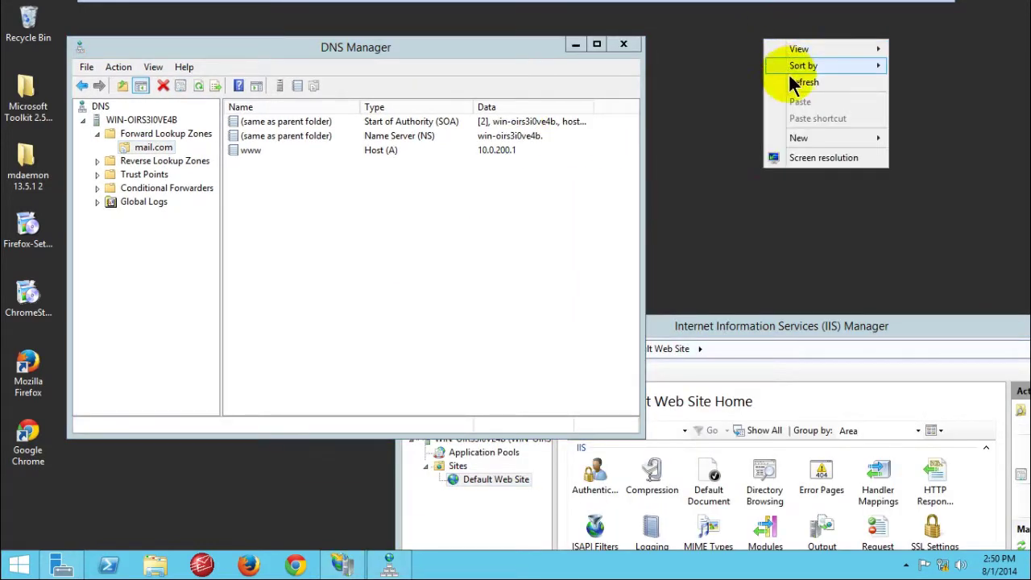
pyautogui.click(804, 82)
# Step: Select the mail.com zone's www Host (A) record pointing to 10.0.200.1
pyautogui.click(168, 53)
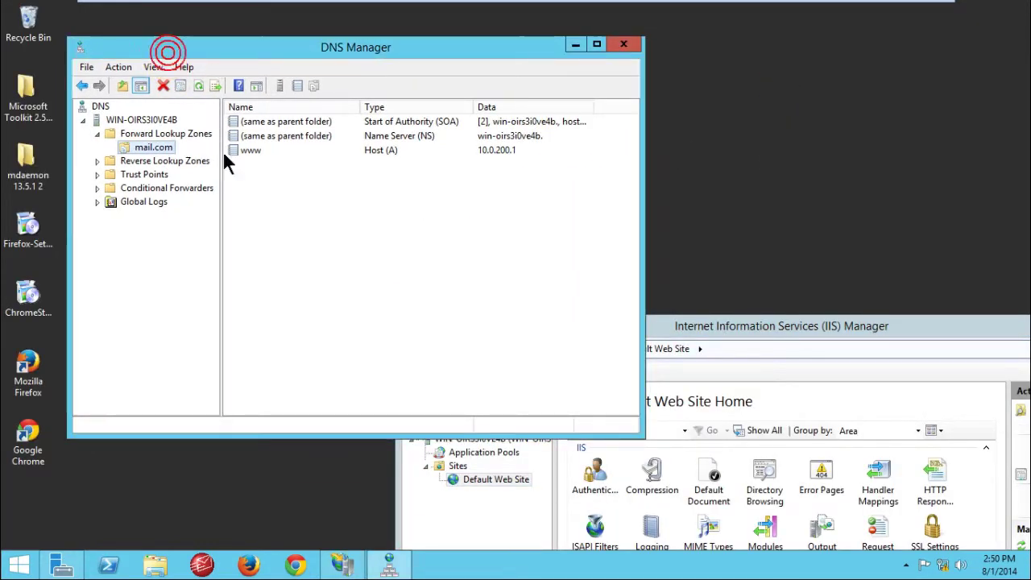
pyautogui.click(261, 192)
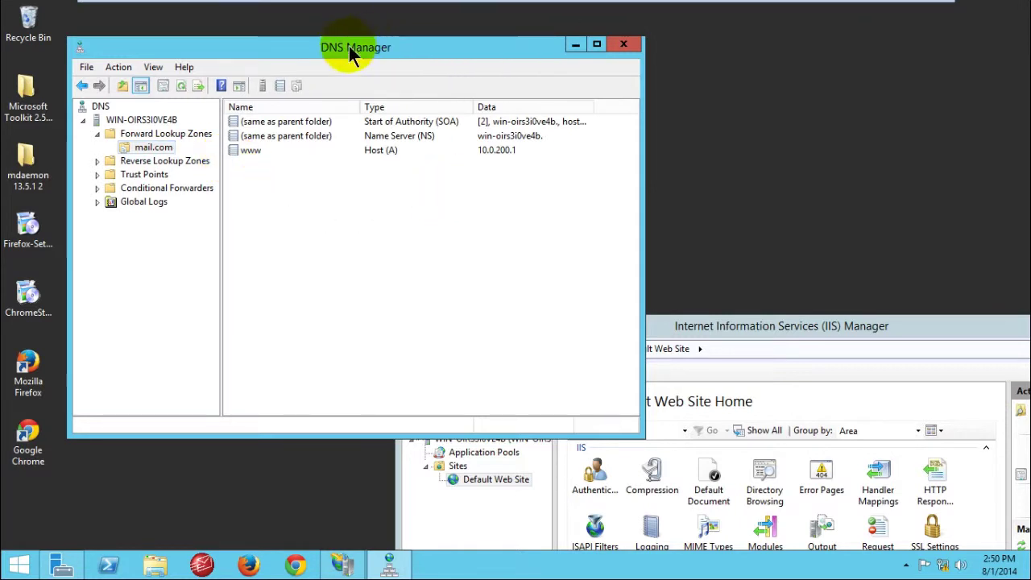
pyautogui.moveTo(349, 47); pyautogui.dragTo(437, 44)
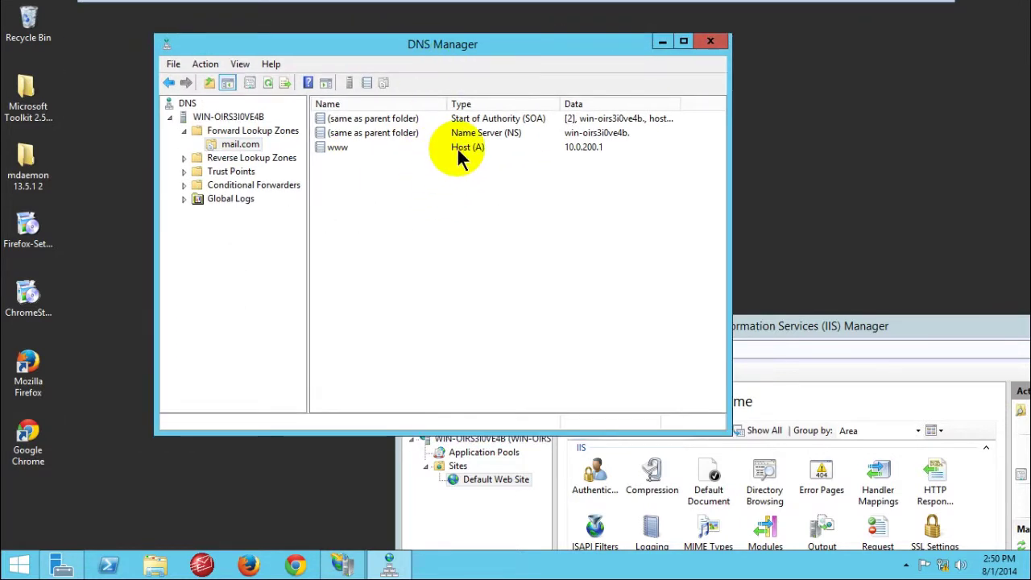
pyautogui.click(567, 147)
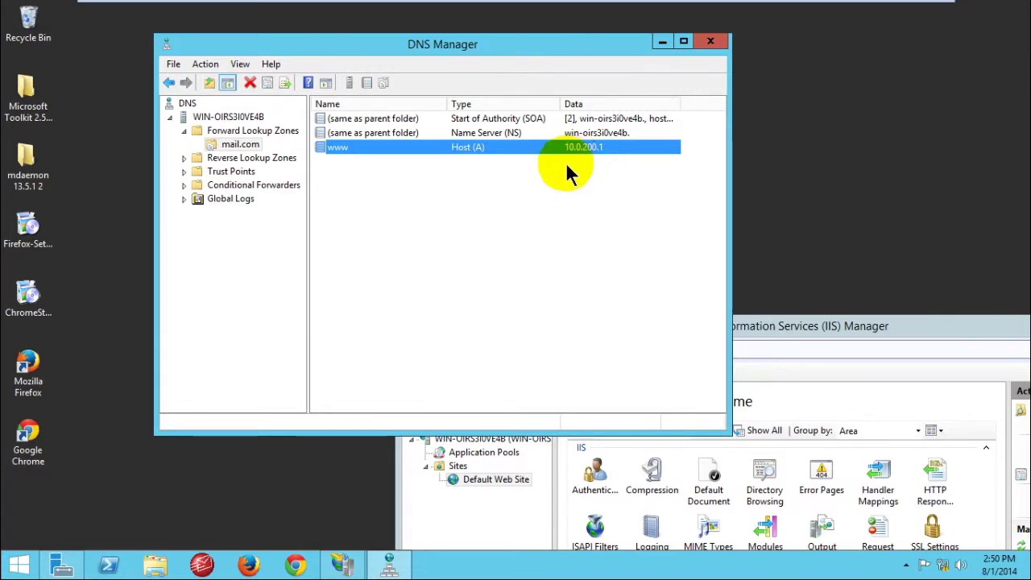
# Step: Bring IIS Manager forward, refresh the desktop, and launch Google Chrome
pyautogui.moveTo(813, 325); pyautogui.dragTo(824, 128)
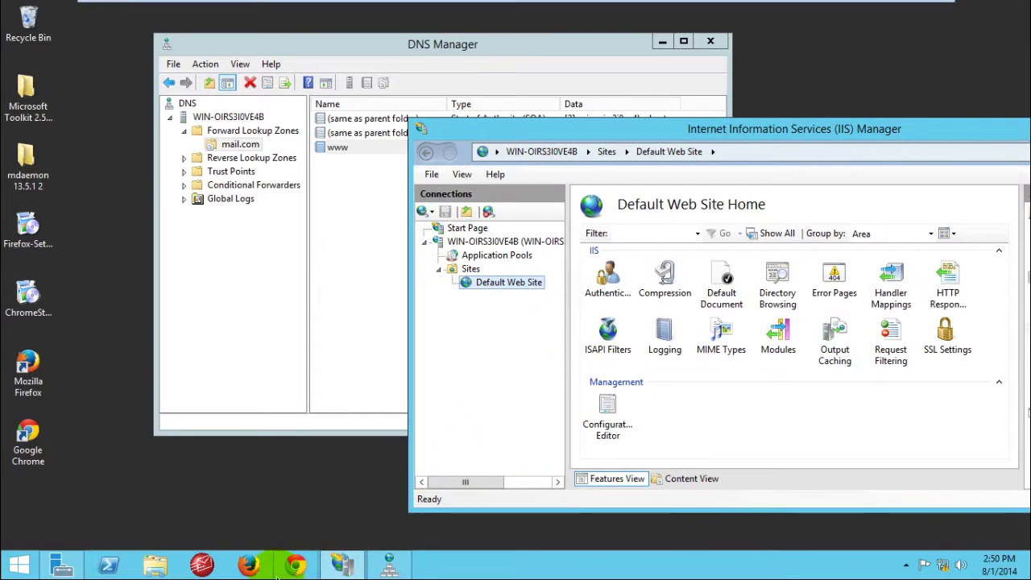
pyautogui.moveTo(548, 125); pyautogui.dragTo(413, 98)
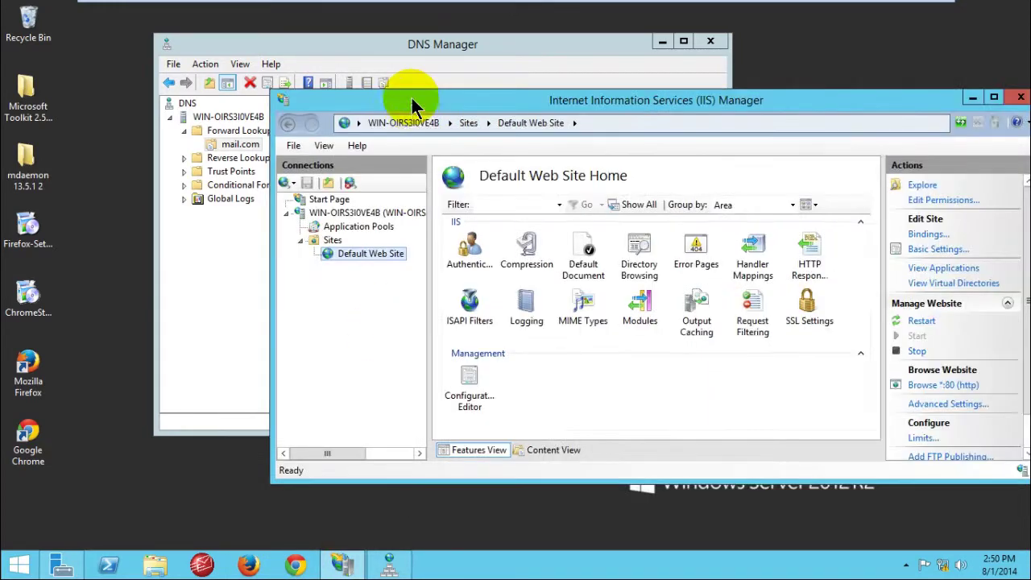
pyautogui.rightClick(810, 46)
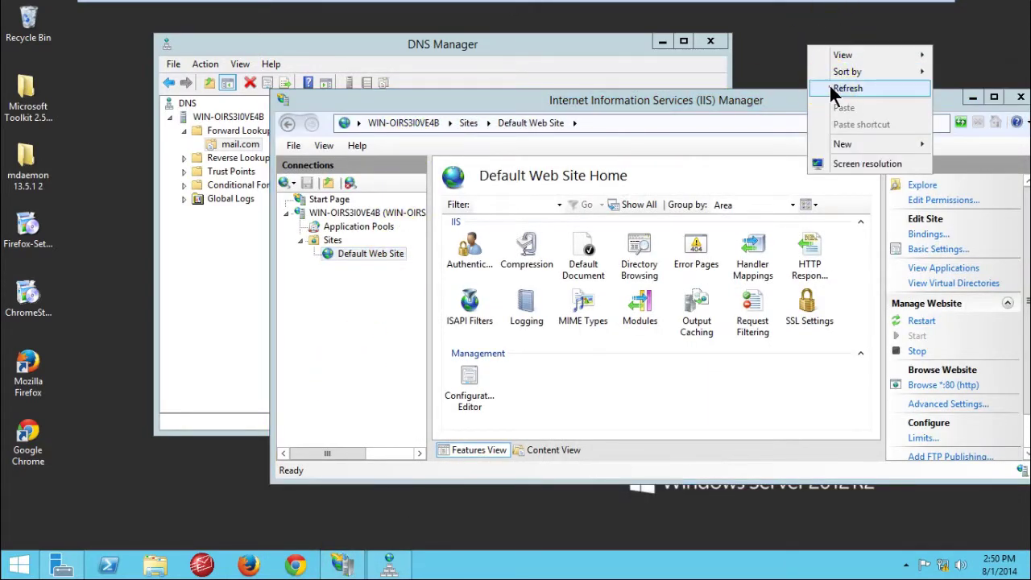
pyautogui.click(838, 88)
pyautogui.rightClick(821, 39)
pyautogui.click(844, 80)
pyautogui.rightClick(807, 22)
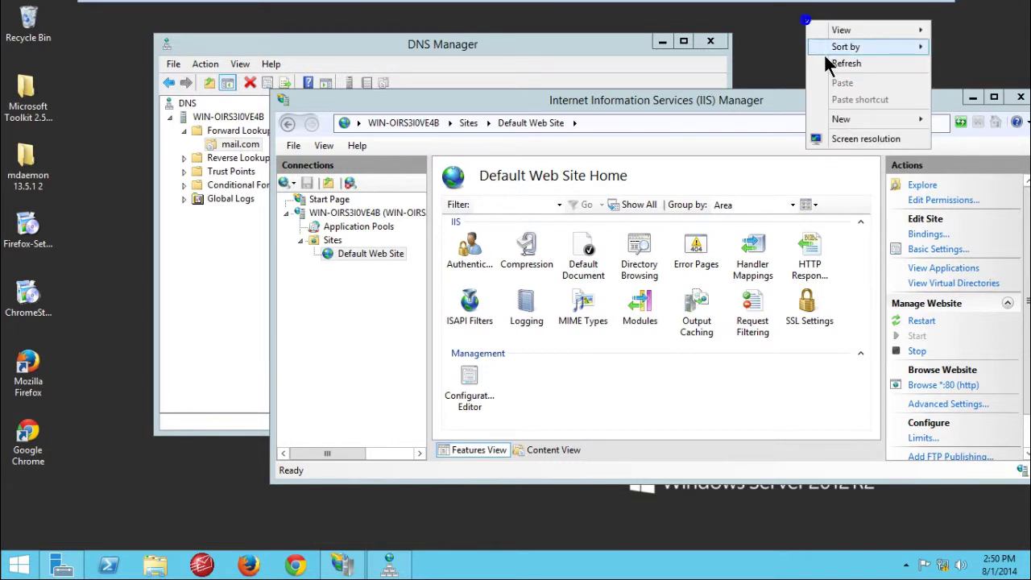
pyautogui.click(838, 64)
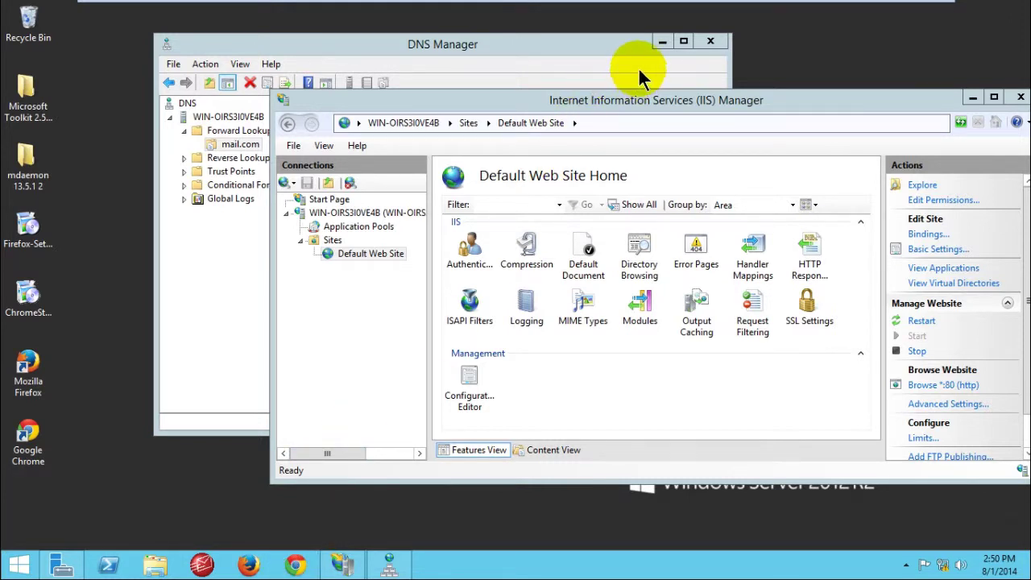
pyautogui.click(296, 565)
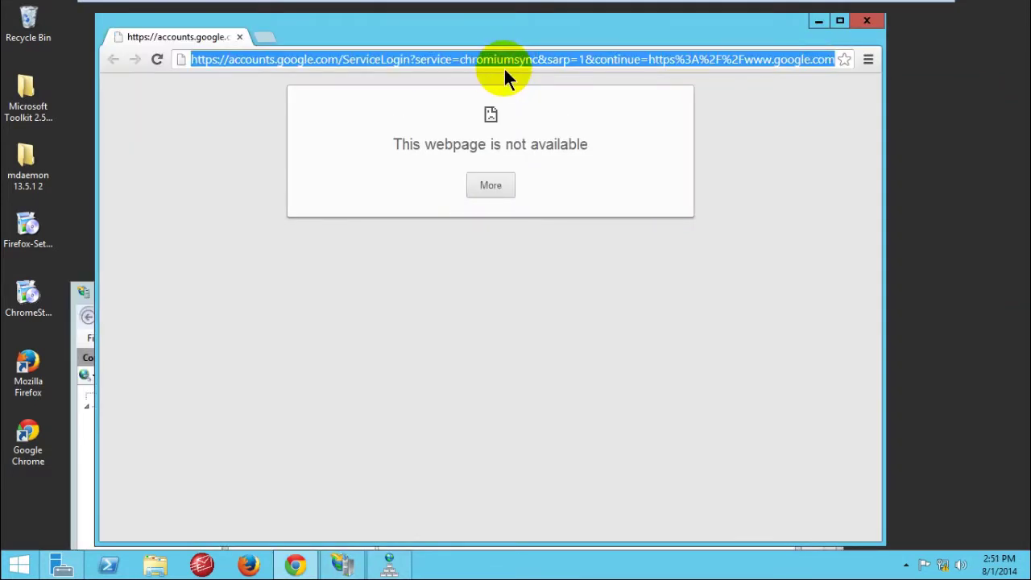
pyautogui.write('www.mail.com:1000')
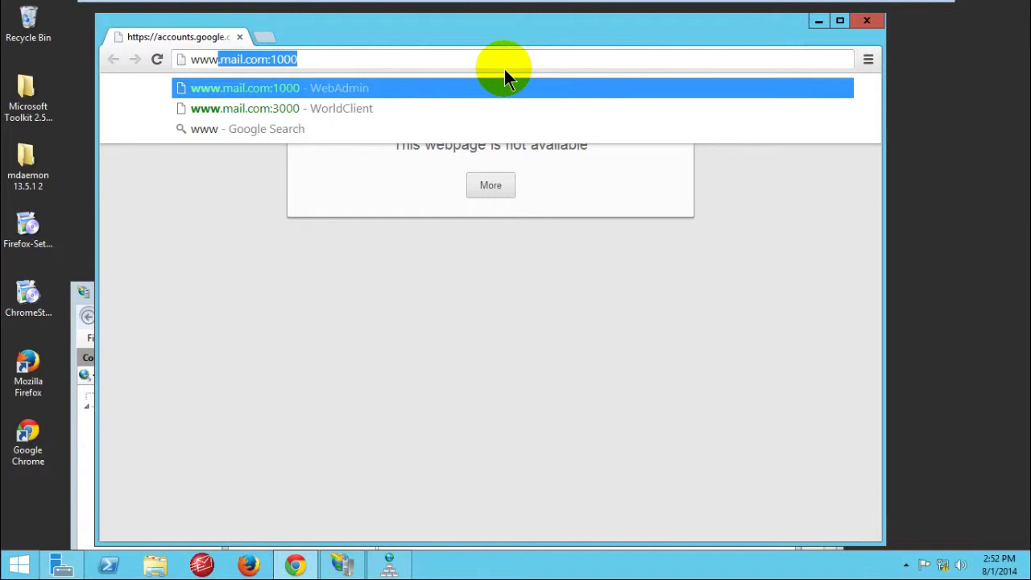
pyautogui.press('Right')
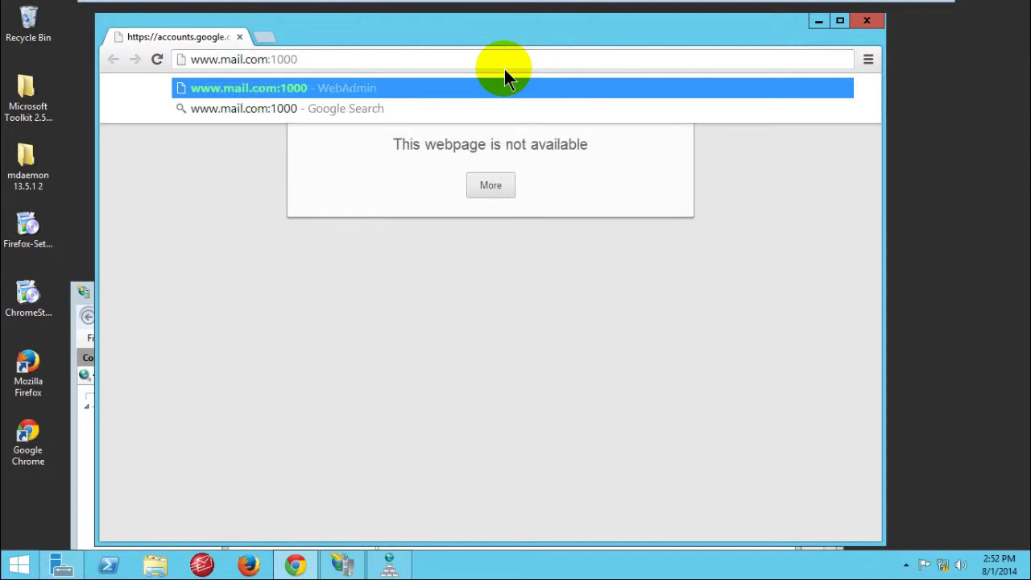
pyautogui.press('BackSpace')
pyautogui.press('BackSpace')
pyautogui.press('BackSpace')
pyautogui.press('BackSpace')
pyautogui.press('BackSpace')
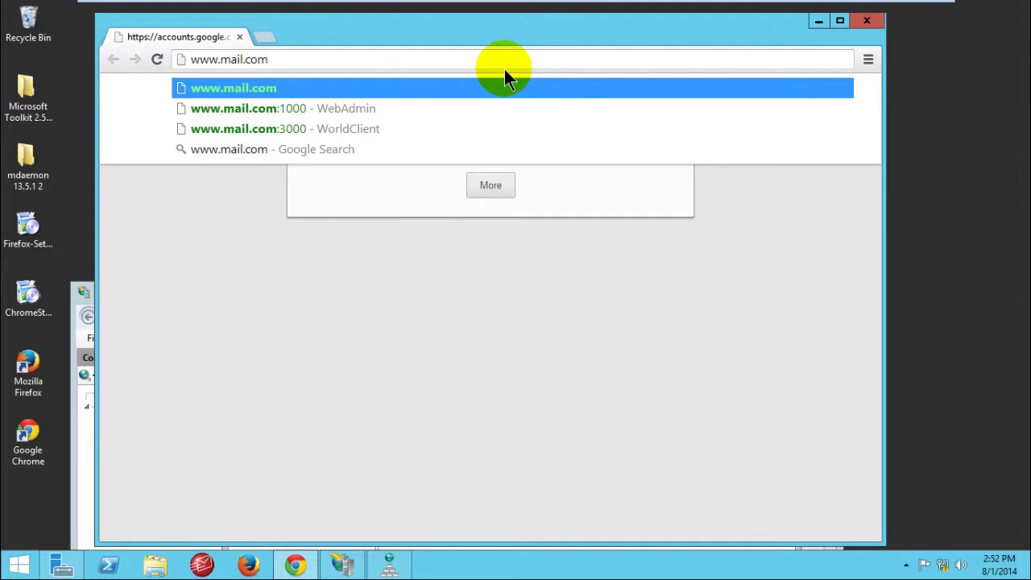
pyautogui.press('Return')
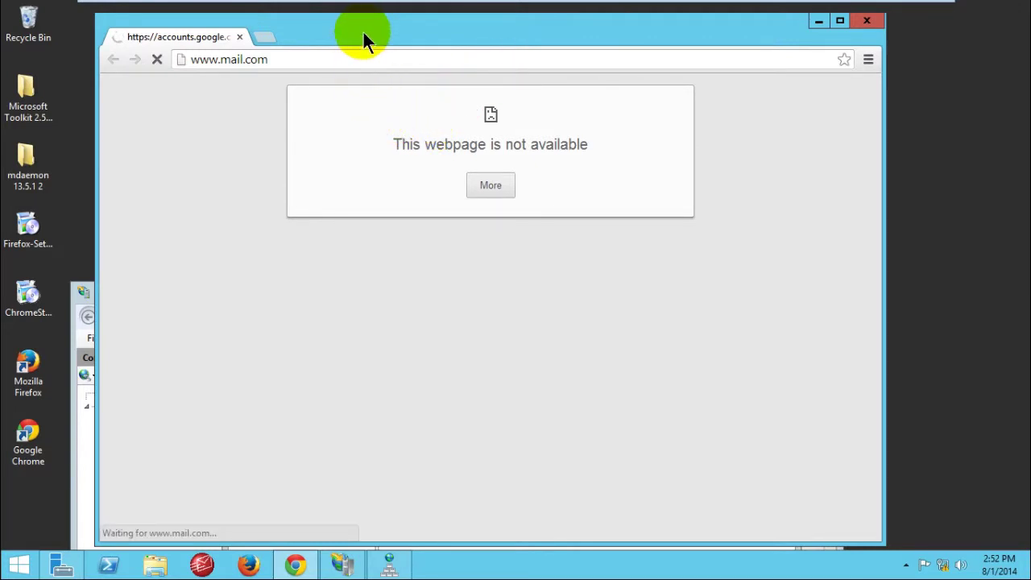
pyautogui.moveTo(364, 32); pyautogui.dragTo(376, 29)
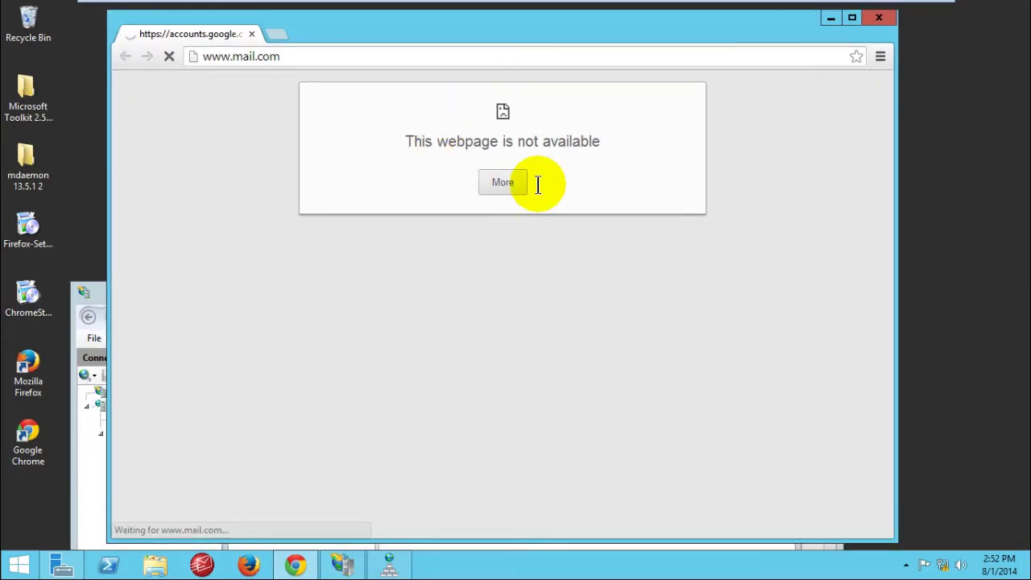
pyautogui.rightClick(973, 84)
pyautogui.click(973, 107)
pyautogui.rightClick(955, 62)
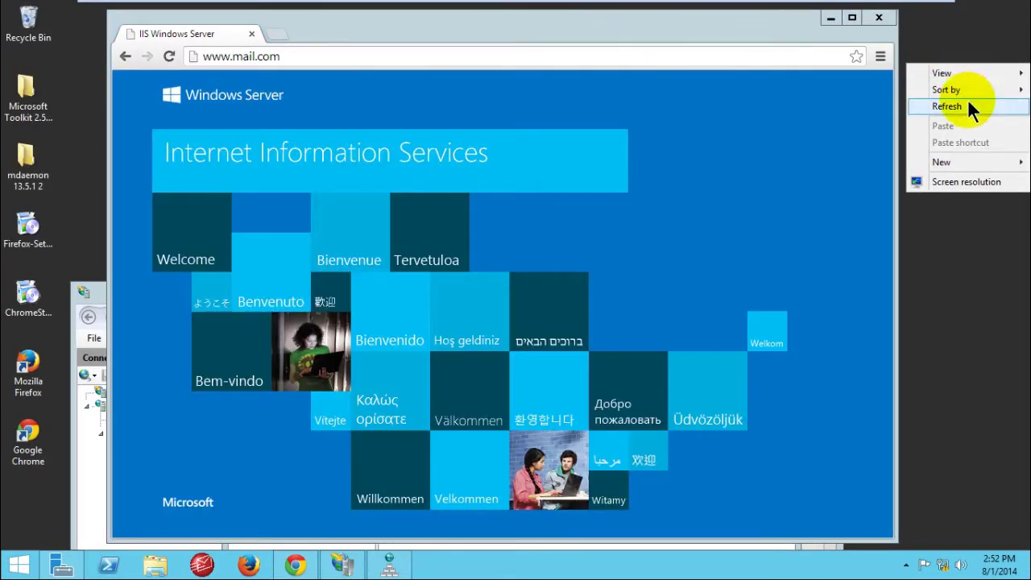
pyautogui.click(966, 105)
pyautogui.click(353, 119)
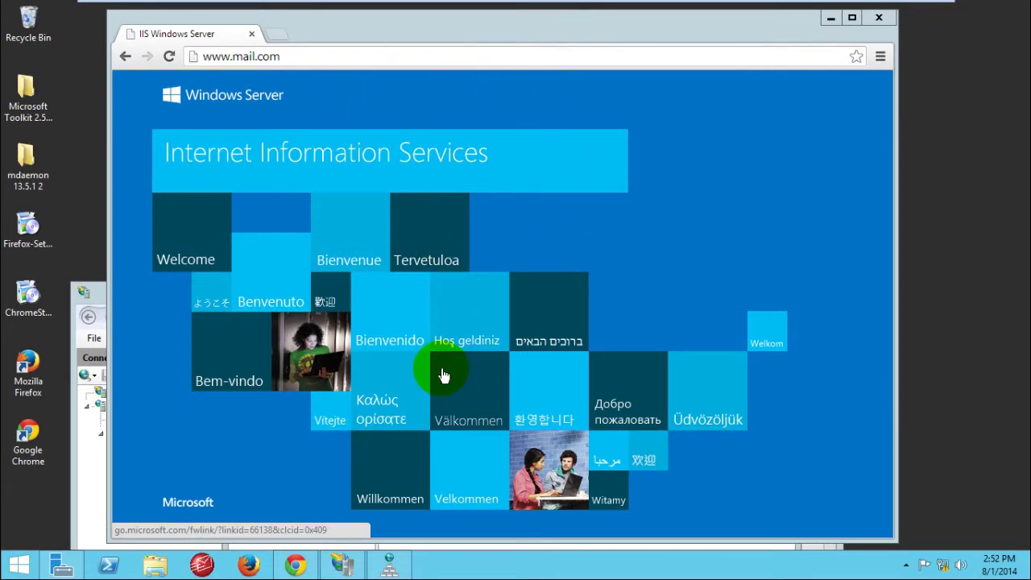
pyautogui.doubleClick(543, 28)
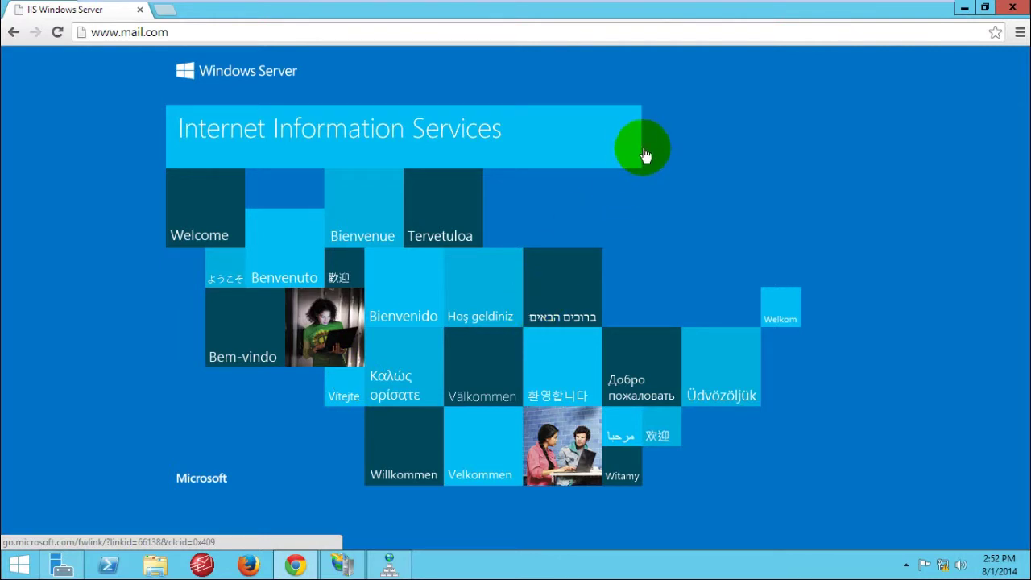
# Step: Minimize Chrome to bring IIS Manager forward, then restore the browser
pyautogui.click(965, 9)
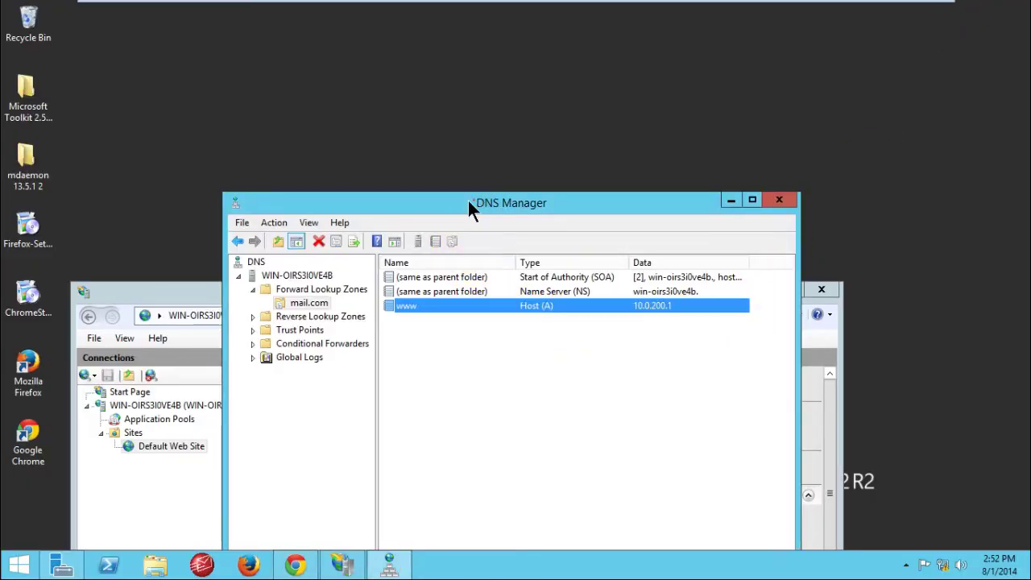
pyautogui.moveTo(468, 200); pyautogui.dragTo(301, 161)
pyautogui.click(702, 306)
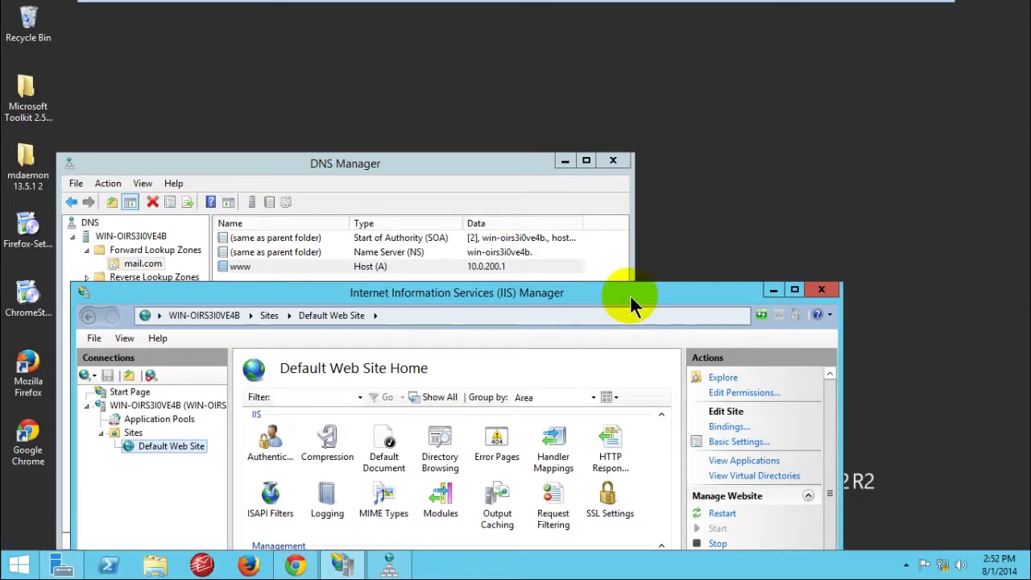
pyautogui.click(295, 565)
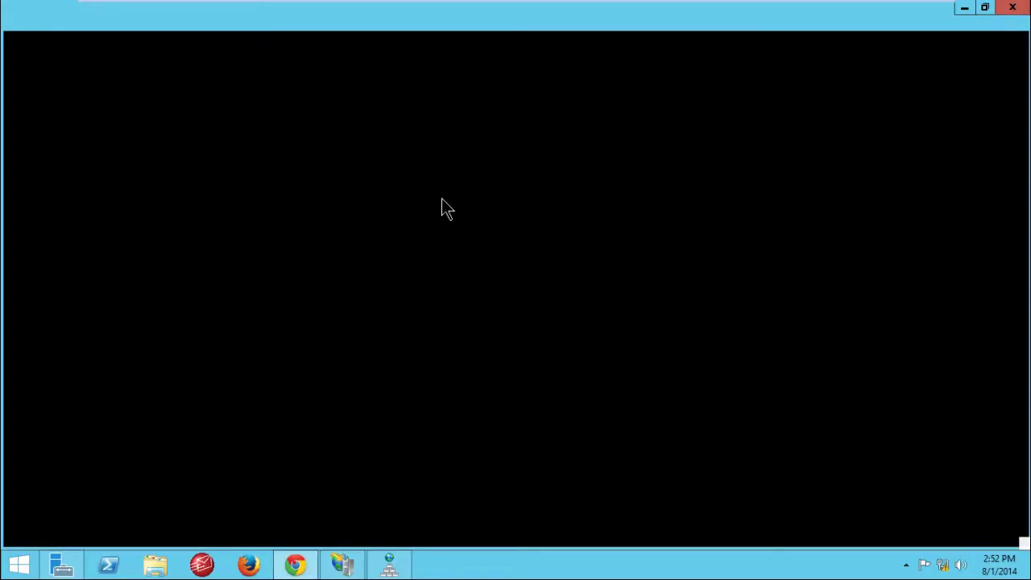
pyautogui.click(201, 33)
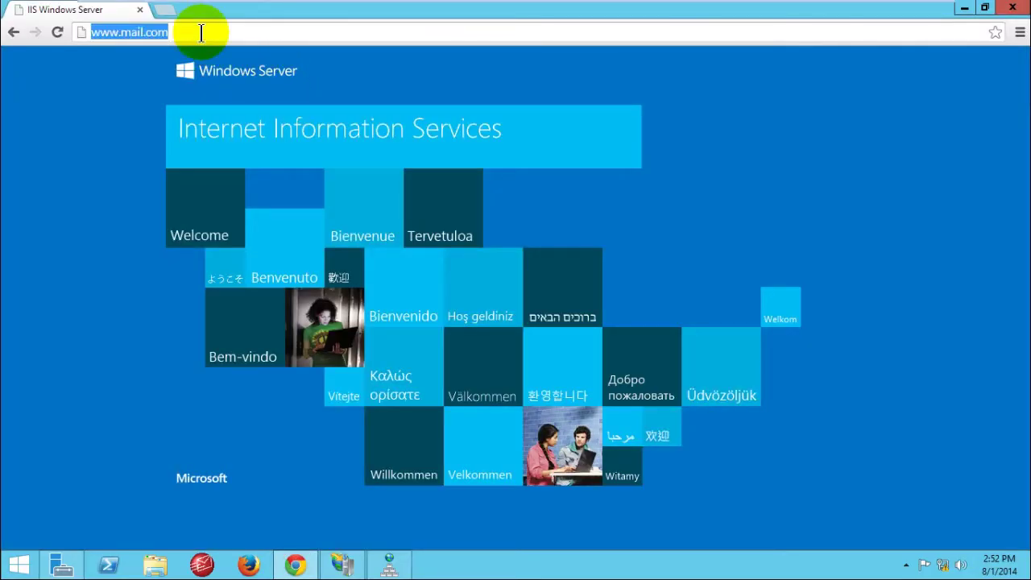
pyautogui.write('wwww')
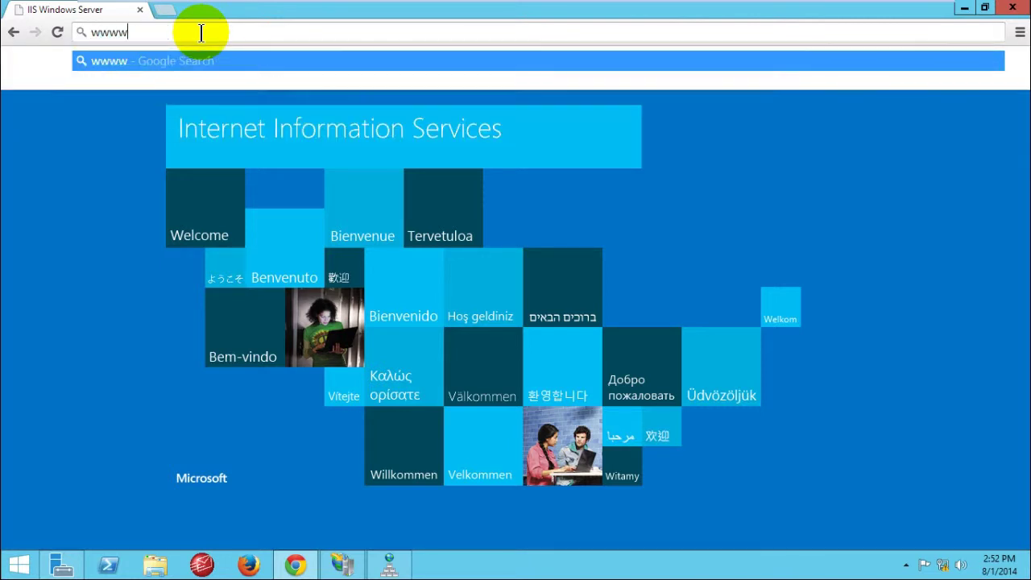
pyautogui.press('BackSpace')
pyautogui.write('.mail')
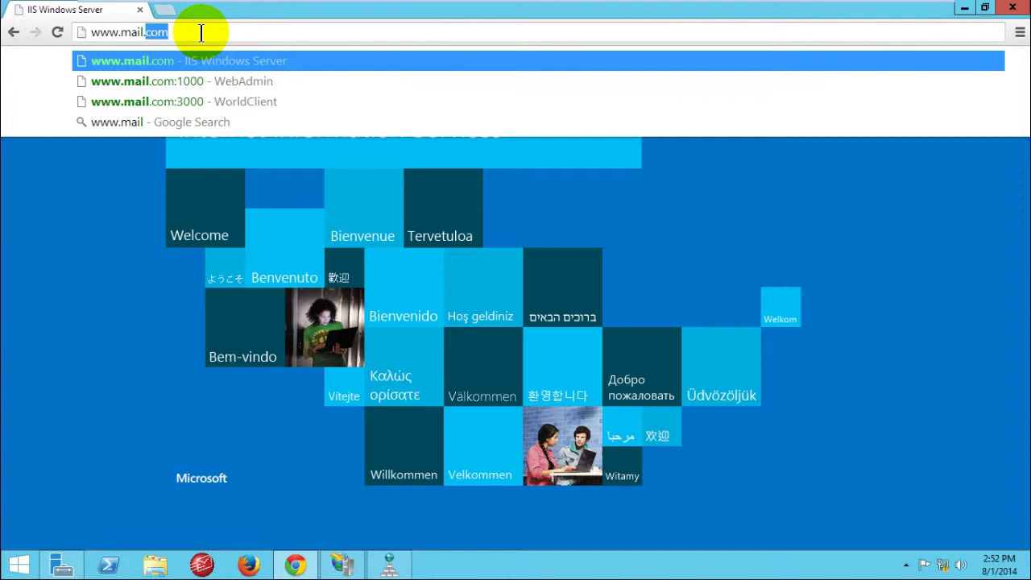
pyautogui.write('.wor')
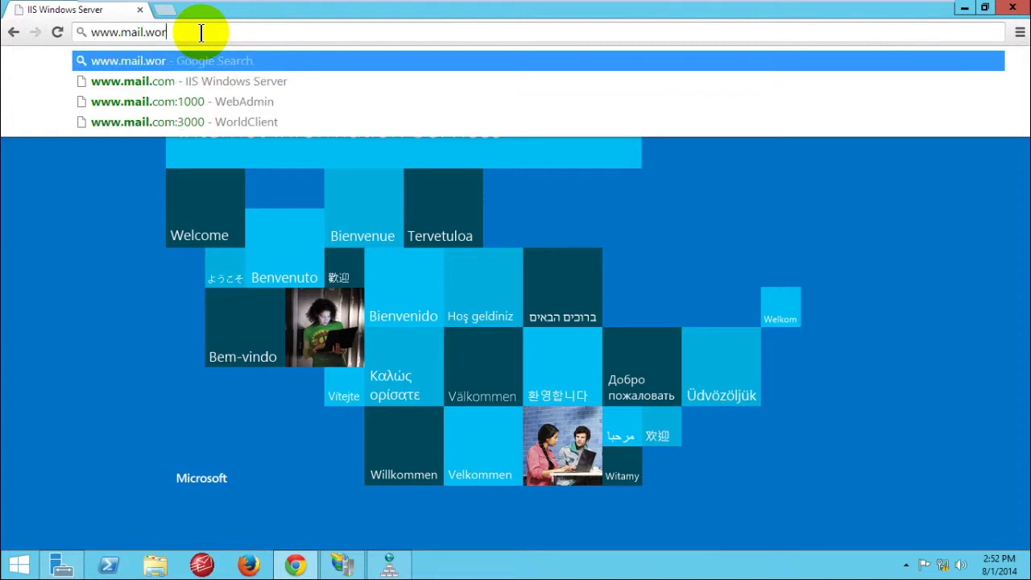
pyautogui.write('ldclien')
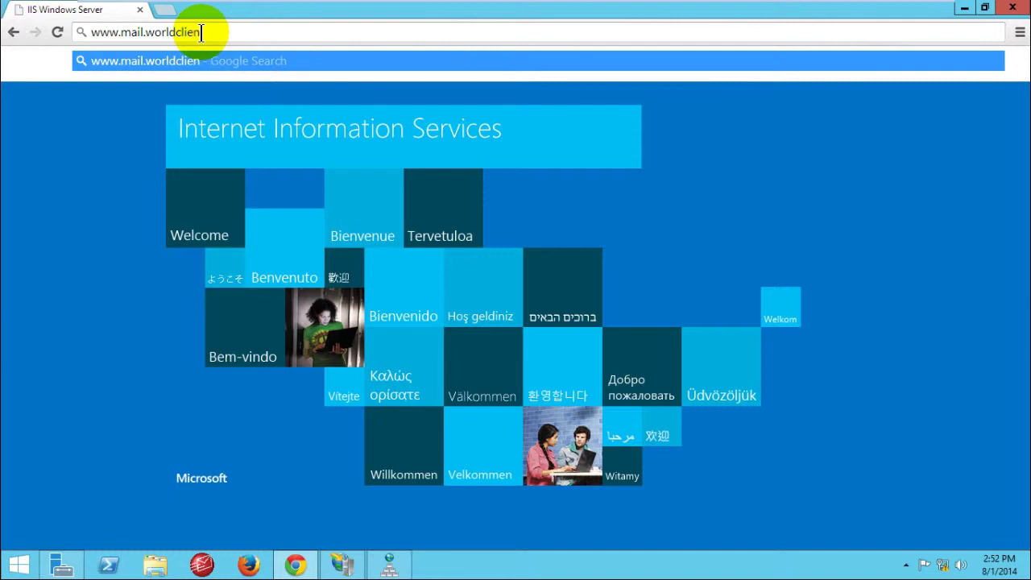
pyautogui.write('t.com')
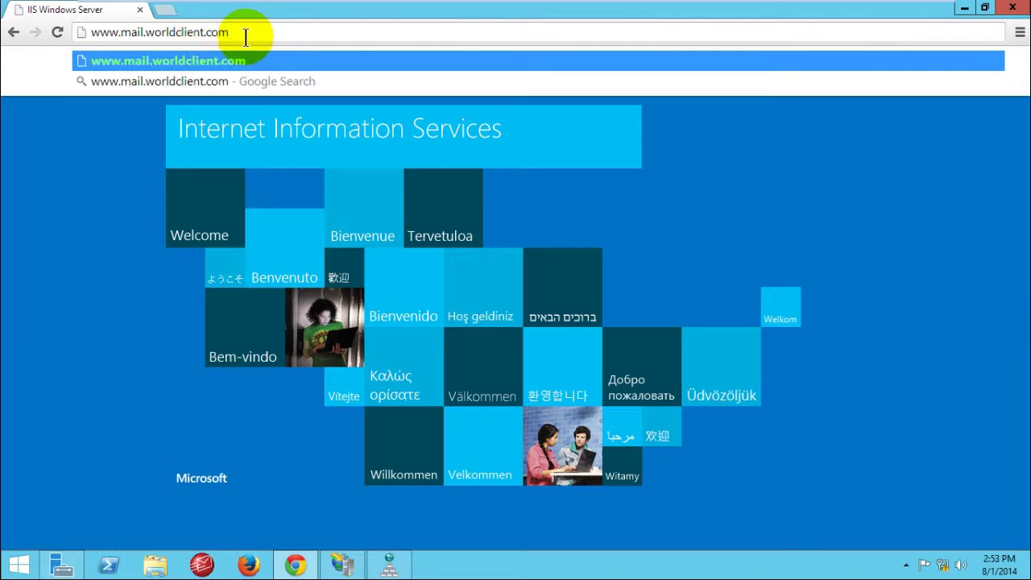
pyautogui.moveTo(216, 40); pyautogui.dragTo(239, 32)
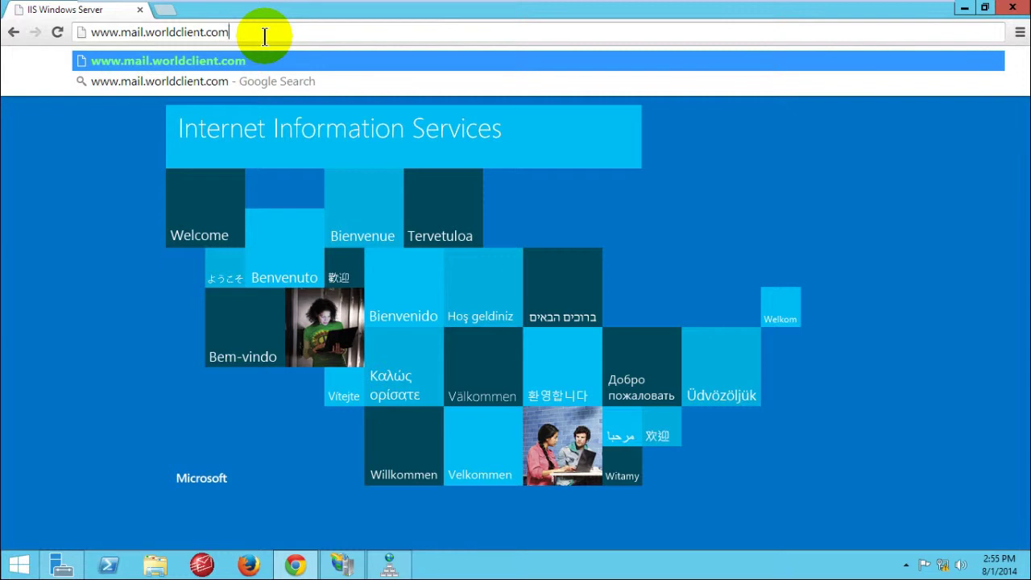
pyautogui.write('3ooo')
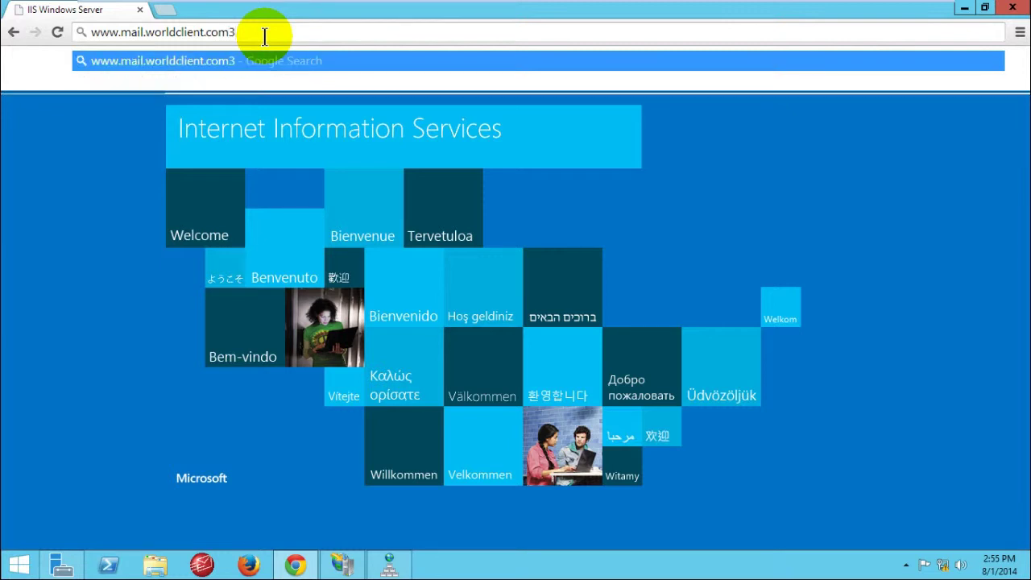
pyautogui.press('BackSpace')
pyautogui.press('BackSpace')
pyautogui.press('BackSpace')
pyautogui.write('000')
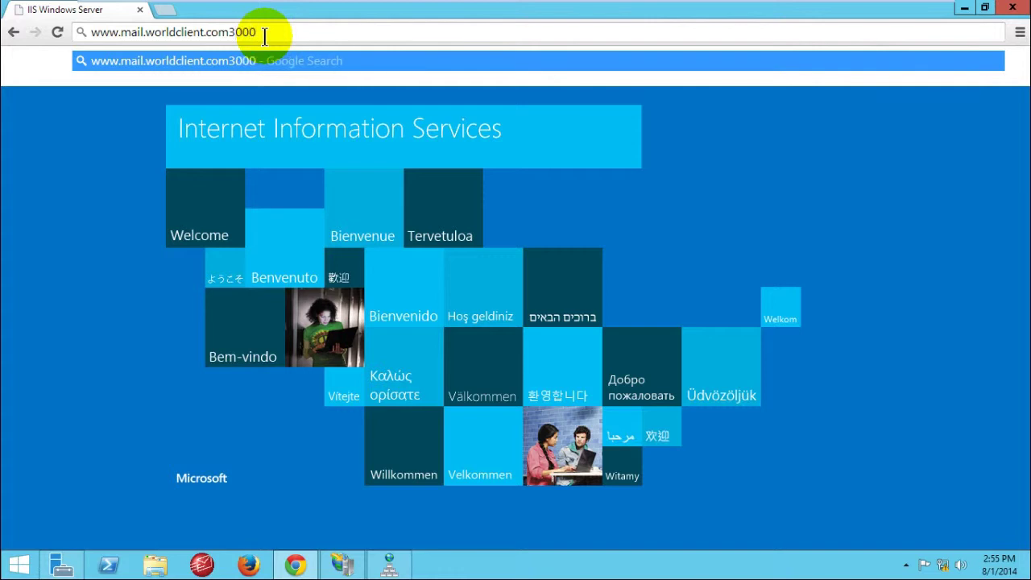
pyautogui.write(':')
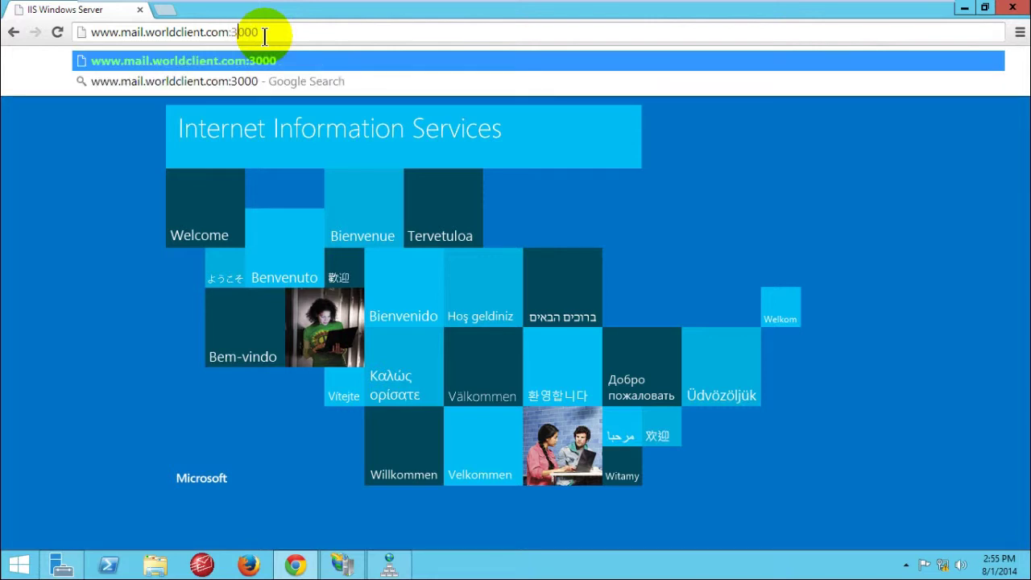
pyautogui.press('BackSpace')
pyautogui.press('BackSpace')
pyautogui.press('BackSpace')
pyautogui.press('BackSpace')
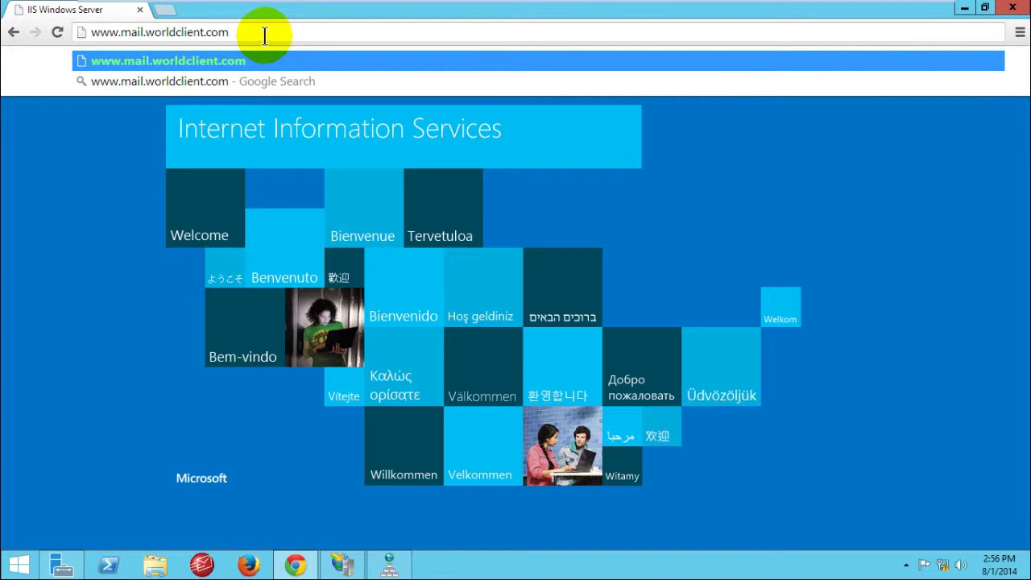
pyautogui.click(964, 11)
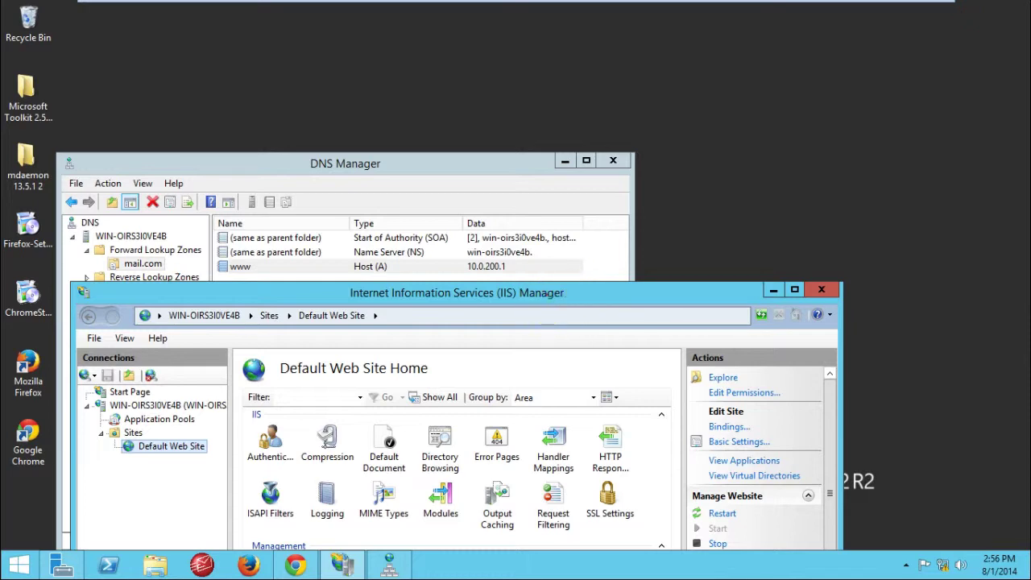
# Step: Remove the Default Web Site and display Application Pools, which lists only DefaultAppPool
pyautogui.moveTo(574, 302); pyautogui.dragTo(631, 147)
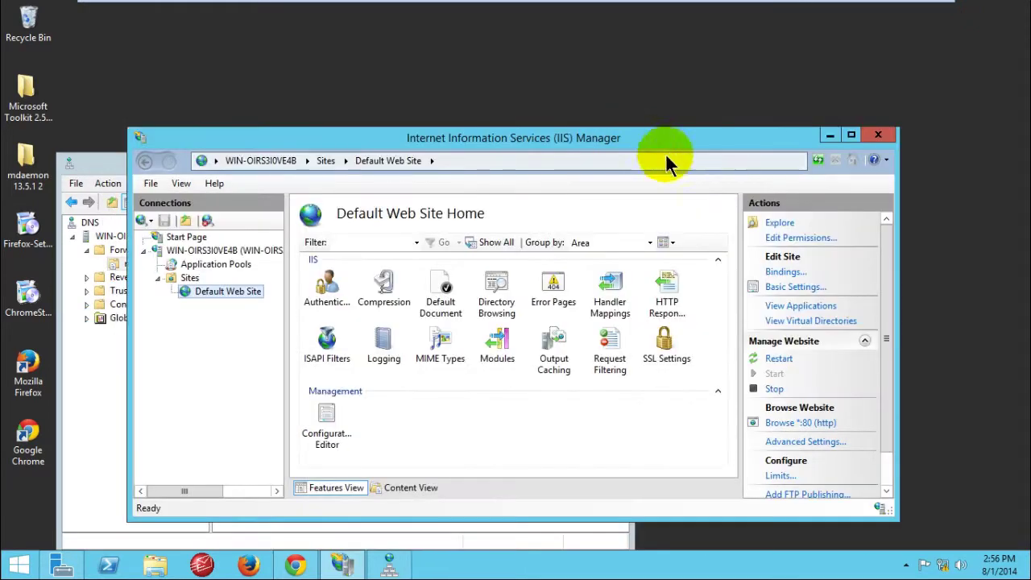
pyautogui.rightClick(215, 290)
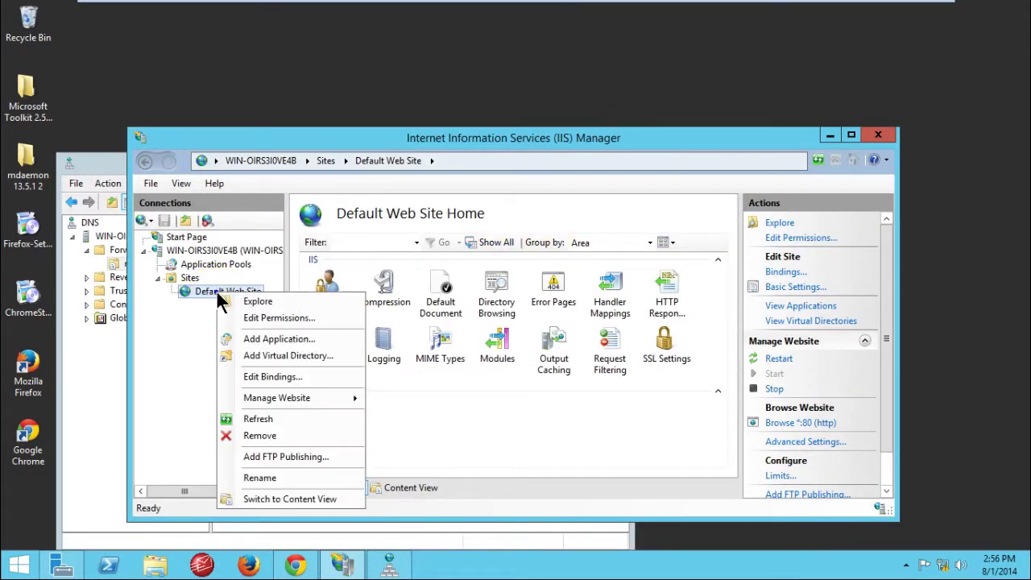
pyautogui.click(252, 435)
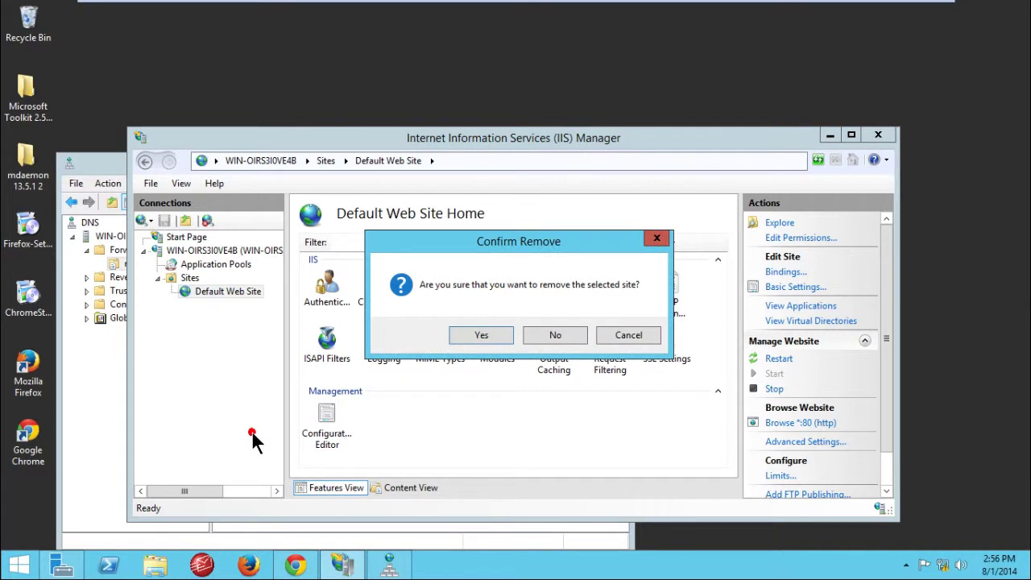
pyautogui.click(475, 335)
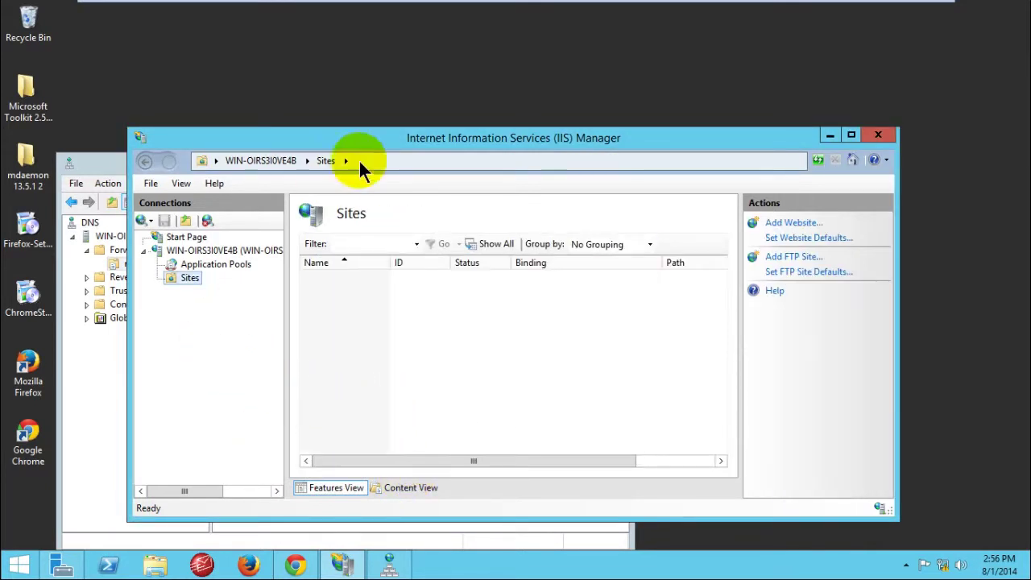
pyautogui.moveTo(382, 138); pyautogui.dragTo(440, 106)
pyautogui.click(472, 265)
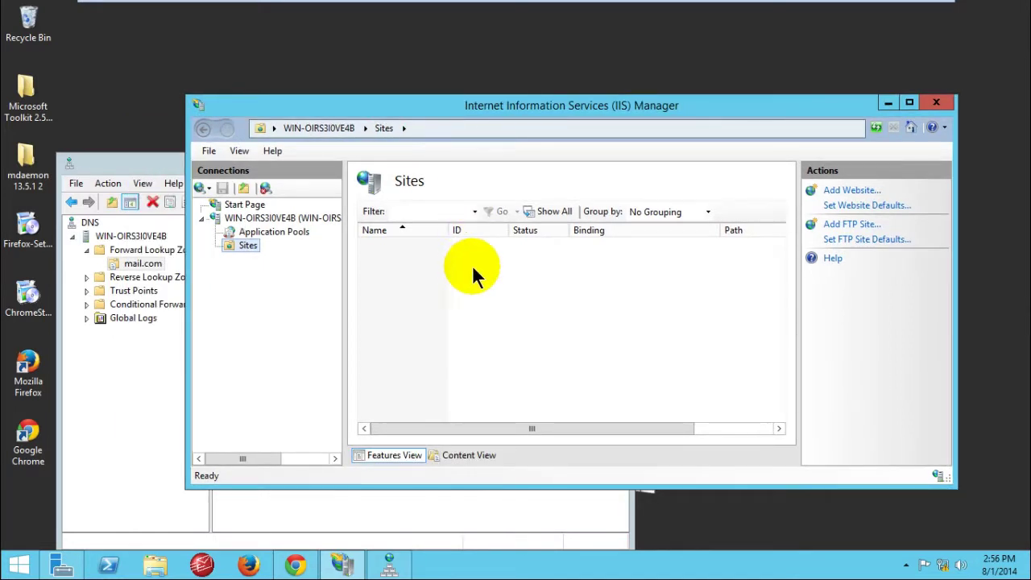
pyautogui.click(283, 232)
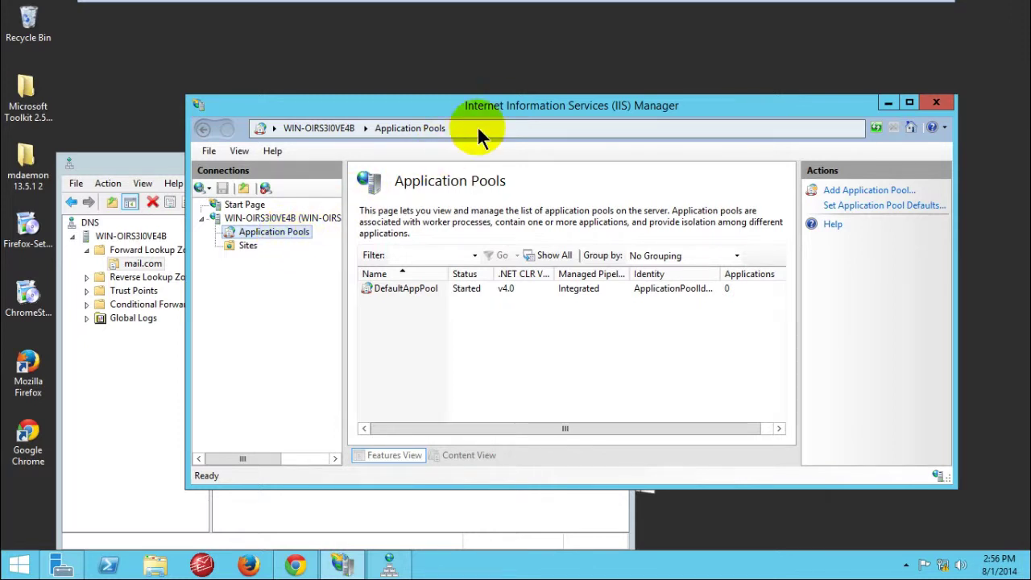
pyautogui.moveTo(508, 103); pyautogui.dragTo(434, 100)
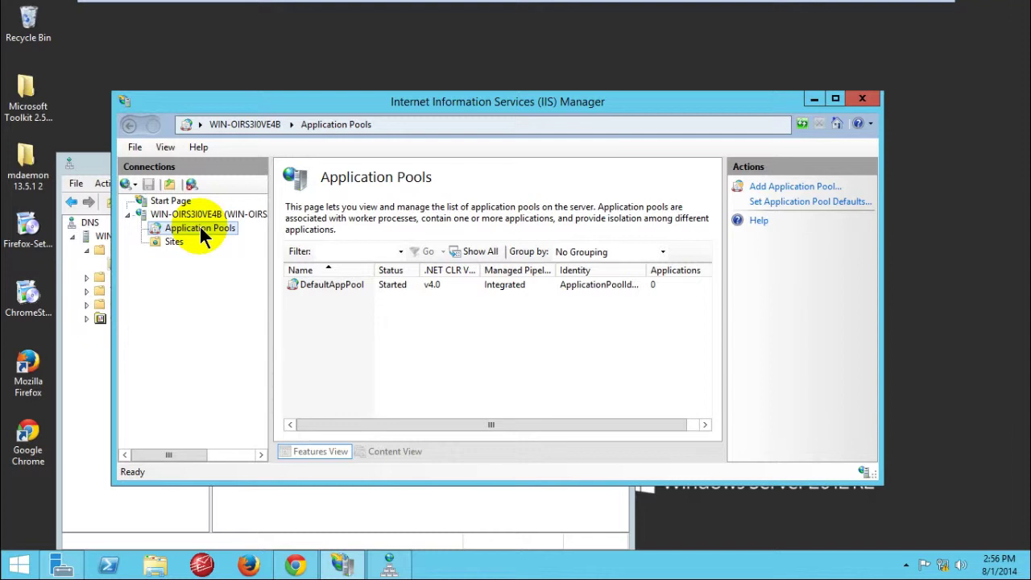
# Step: Add an application pool named WorldClient with .NET v4.0 and Integrated pipeline, then select it
pyautogui.rightClick(201, 232)
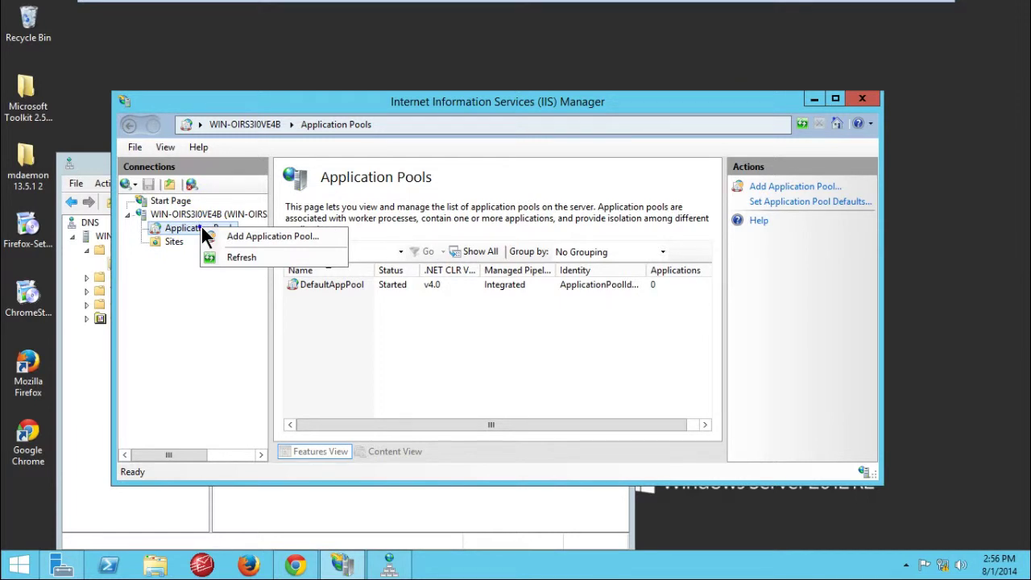
pyautogui.click(230, 239)
pyautogui.click(231, 237)
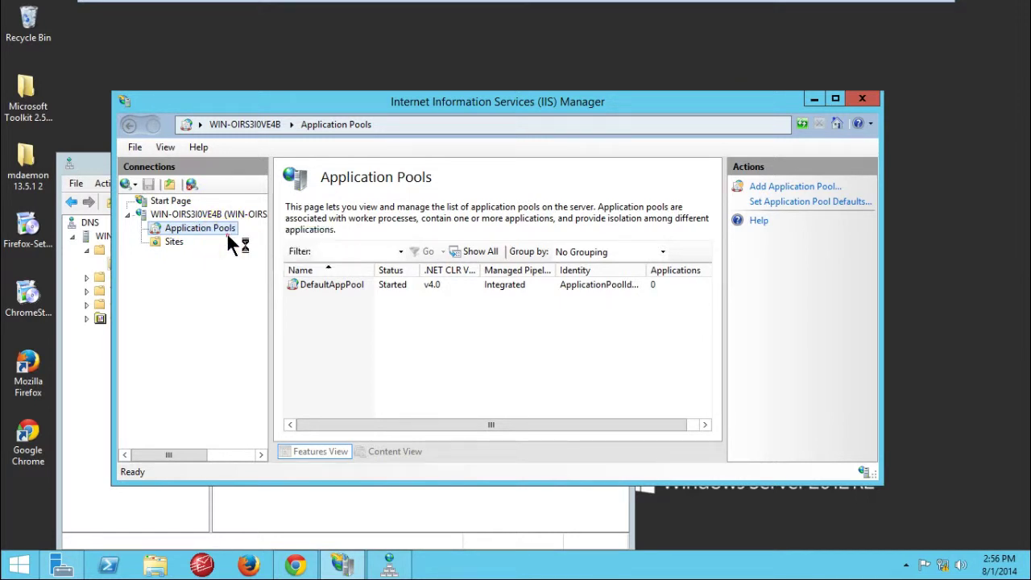
pyautogui.moveTo(491, 191); pyautogui.dragTo(432, 178)
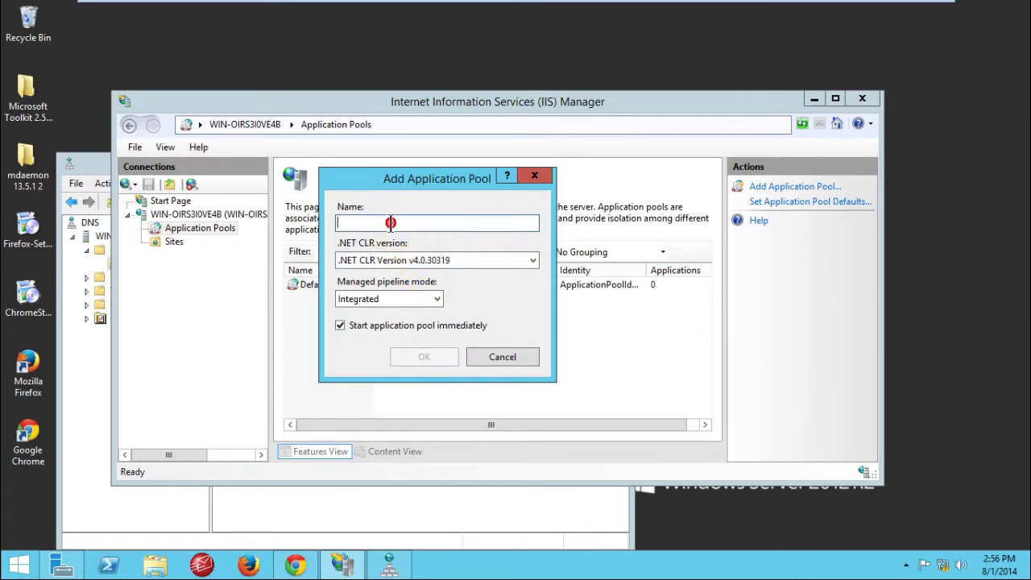
pyautogui.click(390, 223)
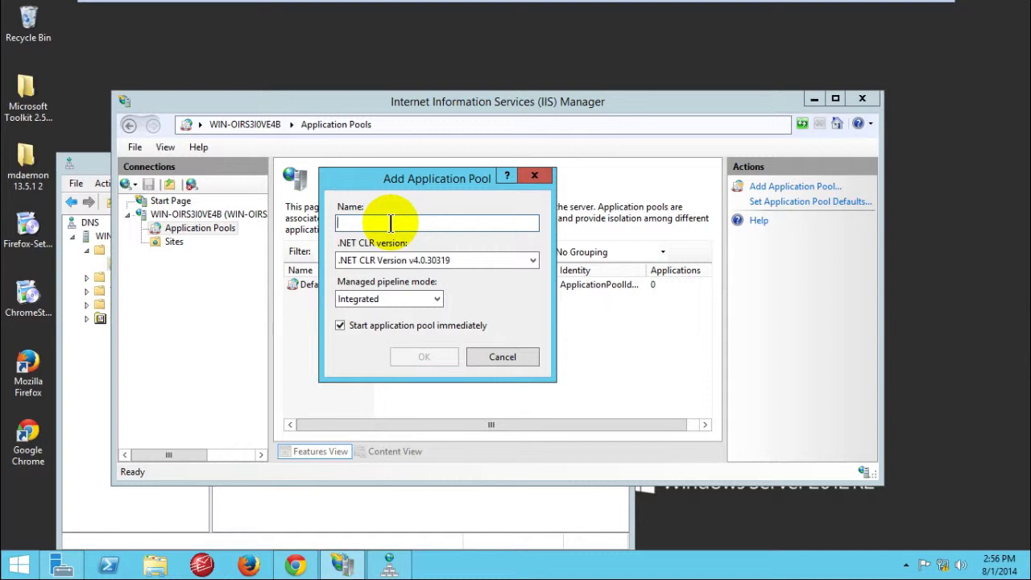
pyautogui.write('W')
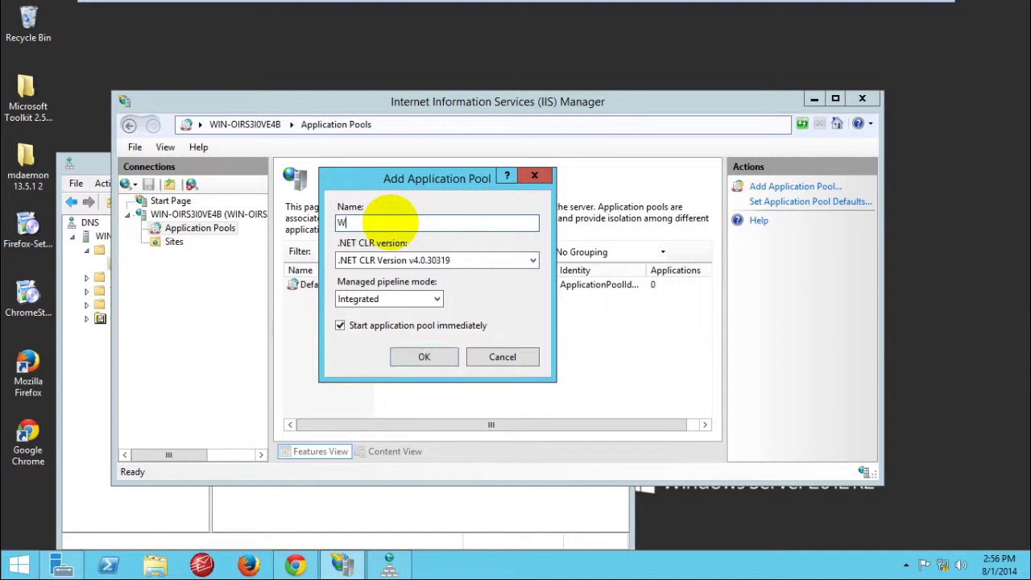
pyautogui.write('orldCliet')
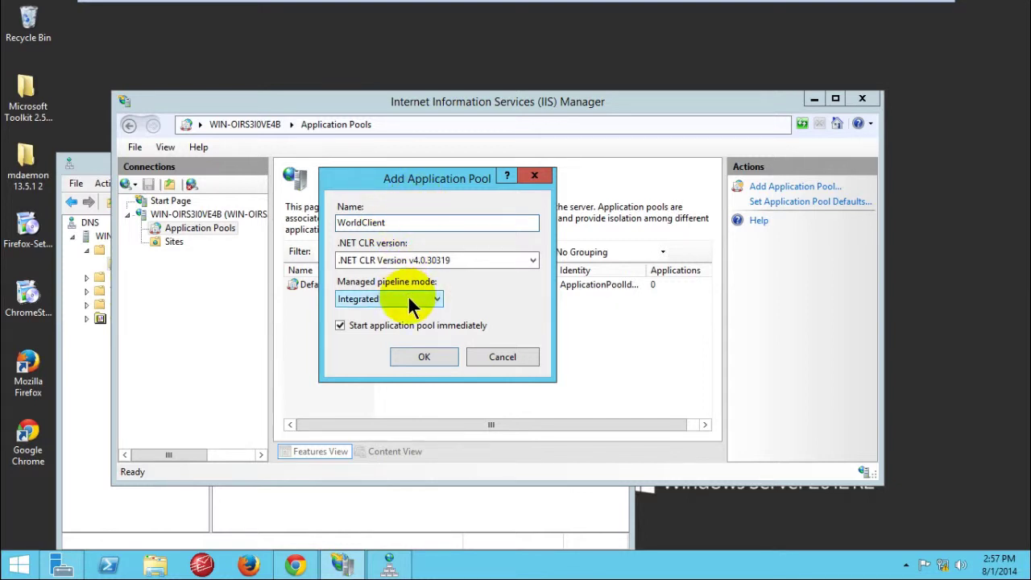
pyautogui.click(429, 355)
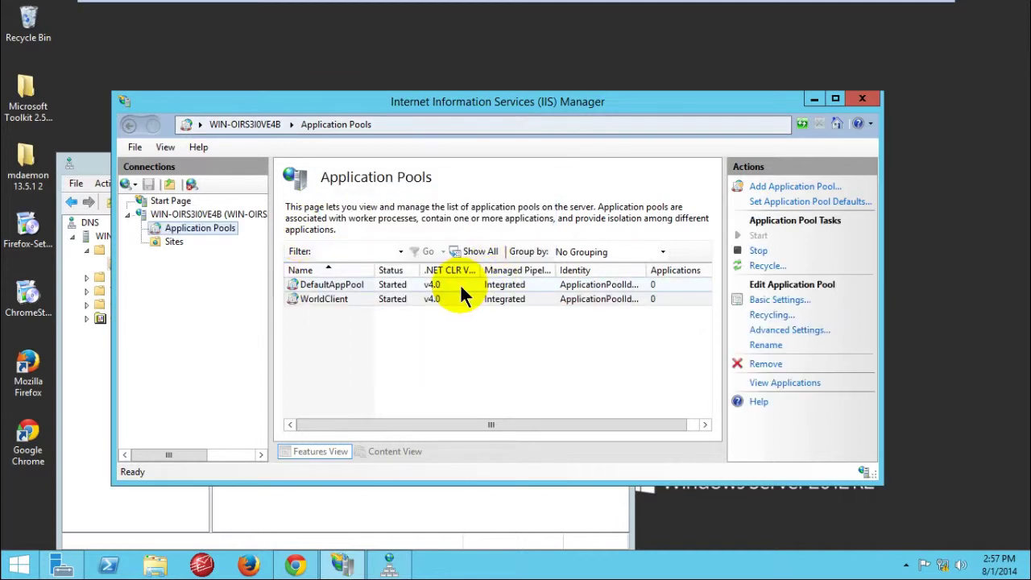
pyautogui.click(354, 296)
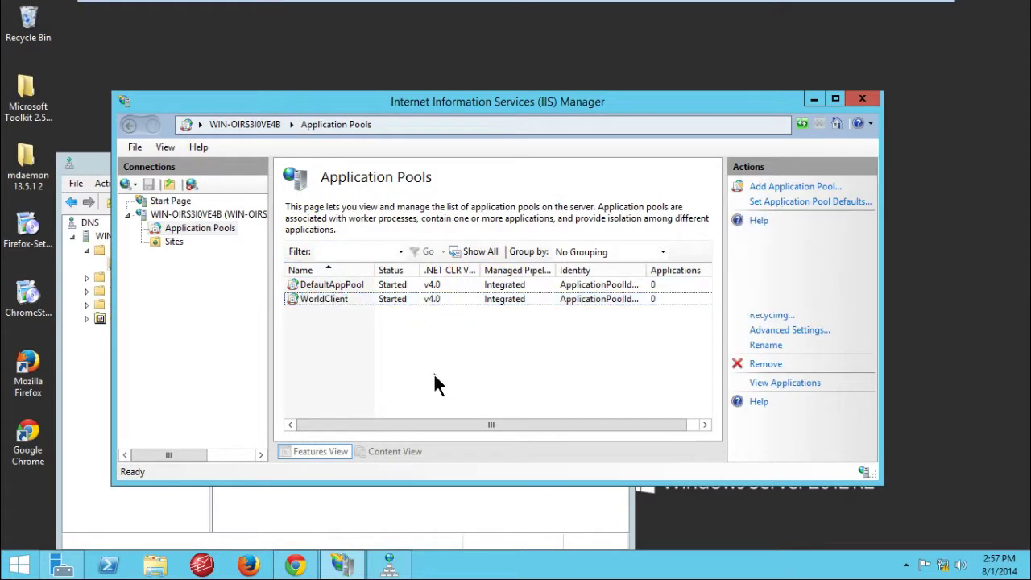
# Step: Open the WorldClient pool's Advanced Settings and select Enable 32-Bit Applications
pyautogui.rightClick(417, 296)
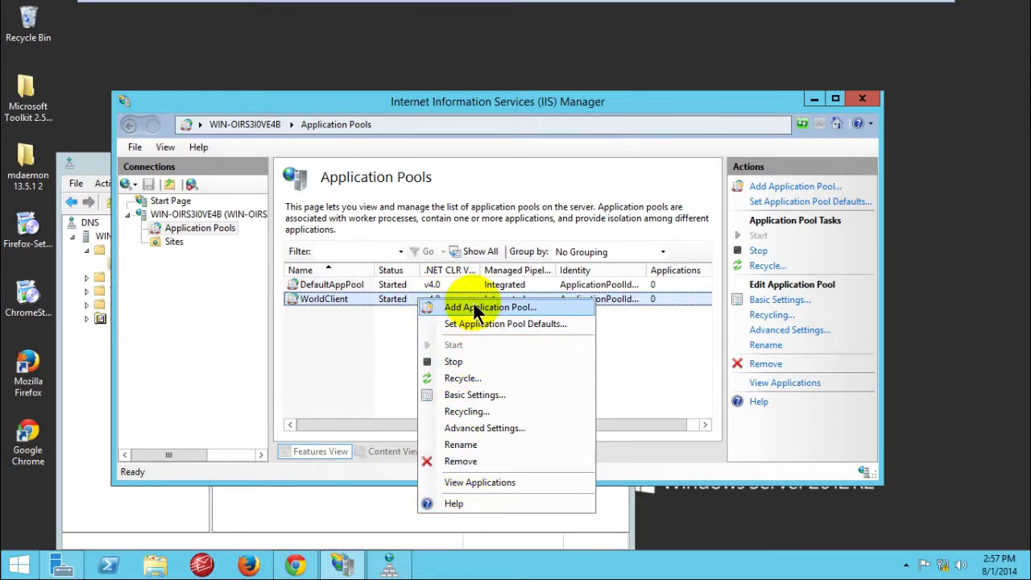
pyautogui.click(483, 427)
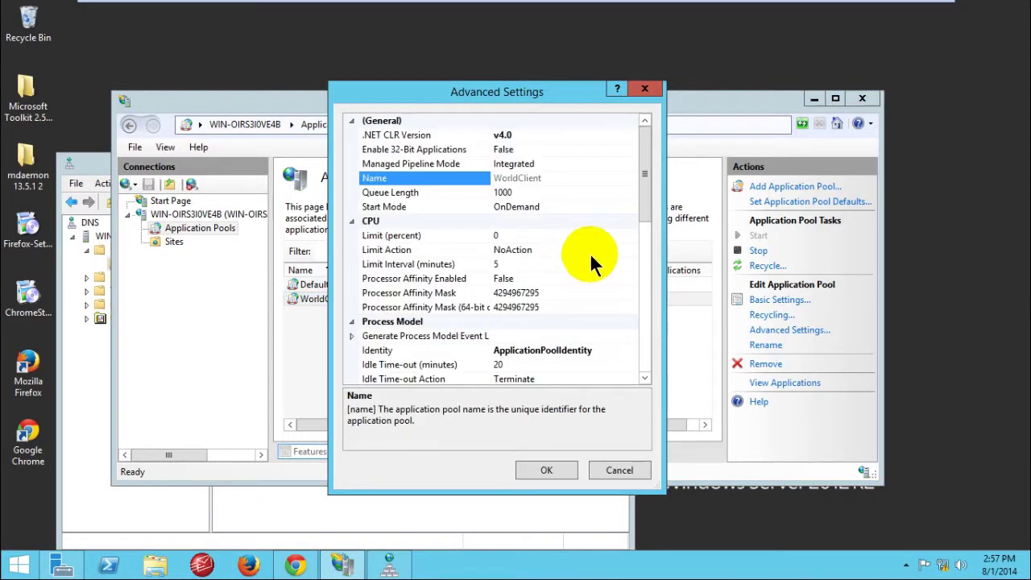
pyautogui.moveTo(522, 90); pyautogui.dragTo(455, 78)
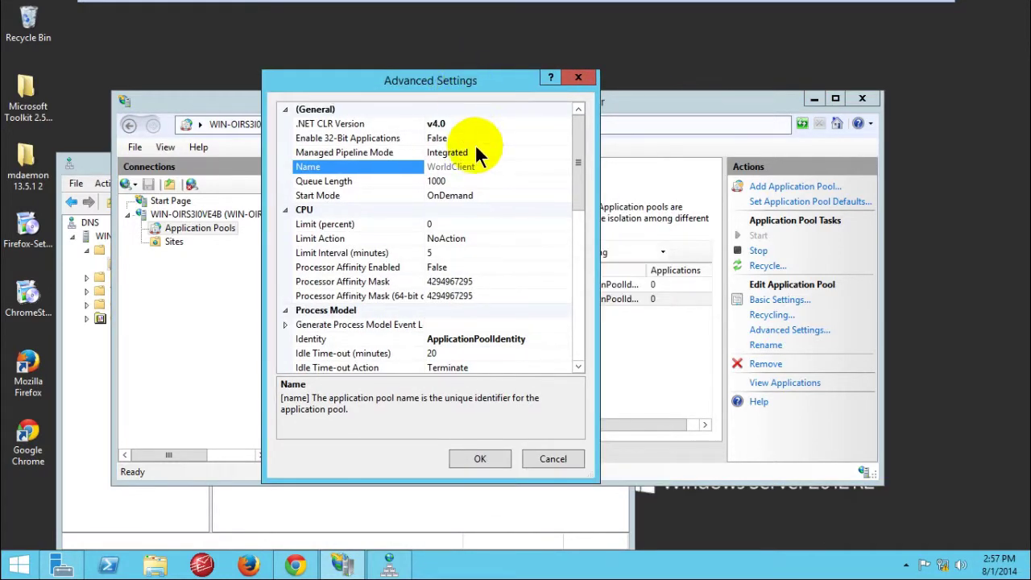
pyautogui.click(362, 139)
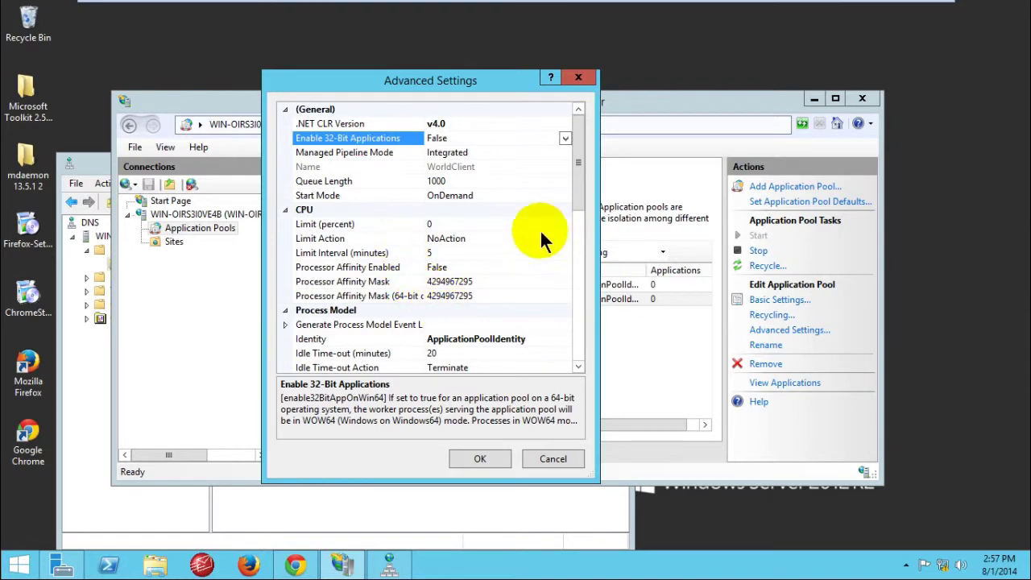
pyautogui.moveTo(579, 153); pyautogui.dragTo(569, 134)
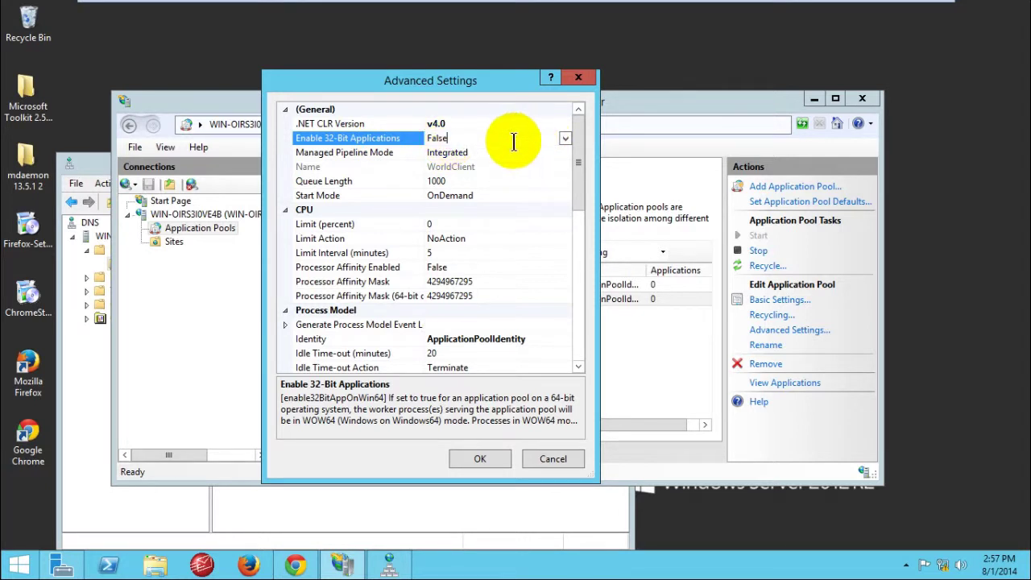
pyautogui.click(938, 106)
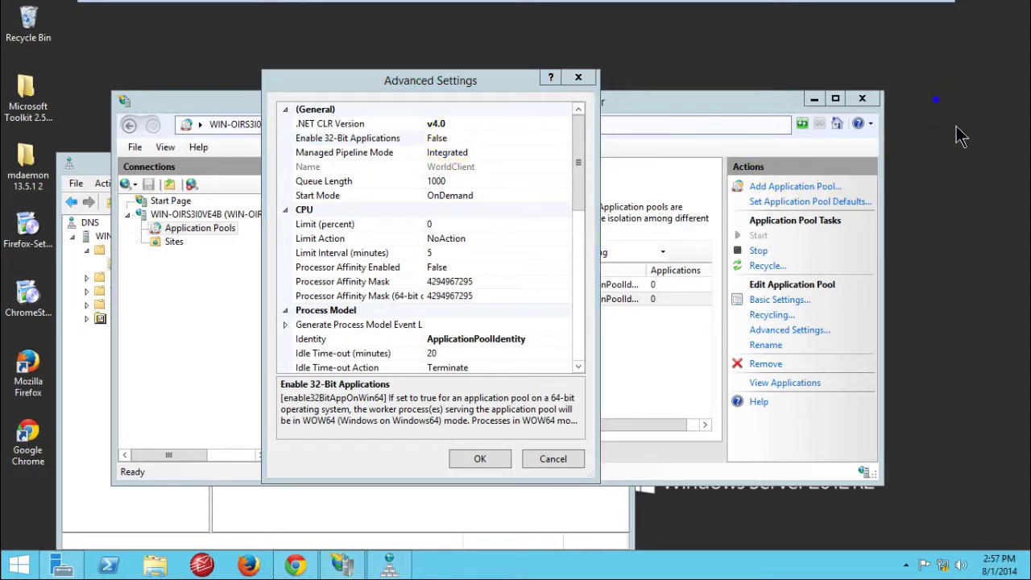
pyautogui.rightClick(960, 137)
pyautogui.click(925, 92)
pyautogui.rightClick(921, 82)
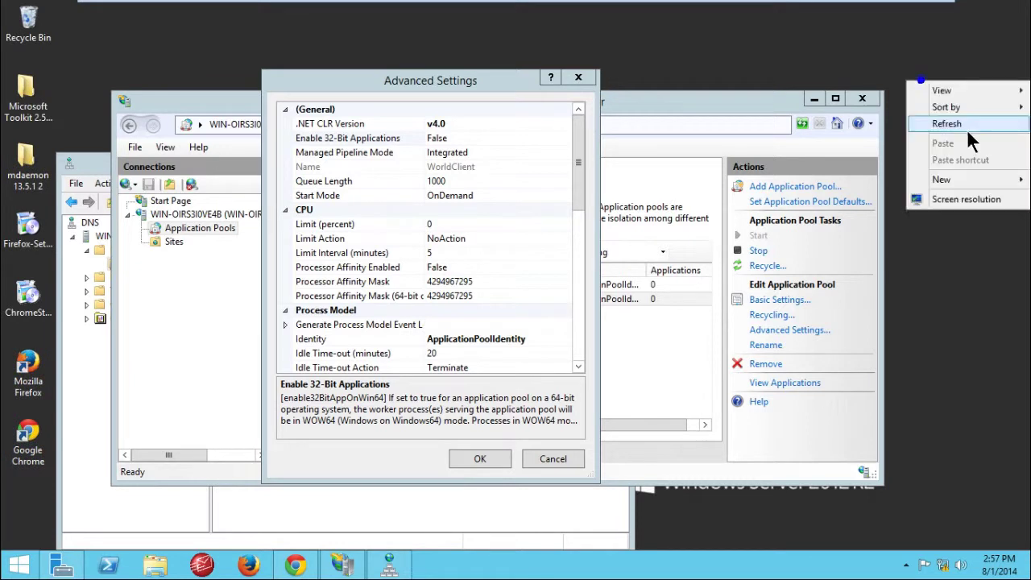
pyautogui.click(965, 124)
# Step: Set Enable 32-Bit Applications to True in the Advanced Settings dialog
pyautogui.click(412, 85)
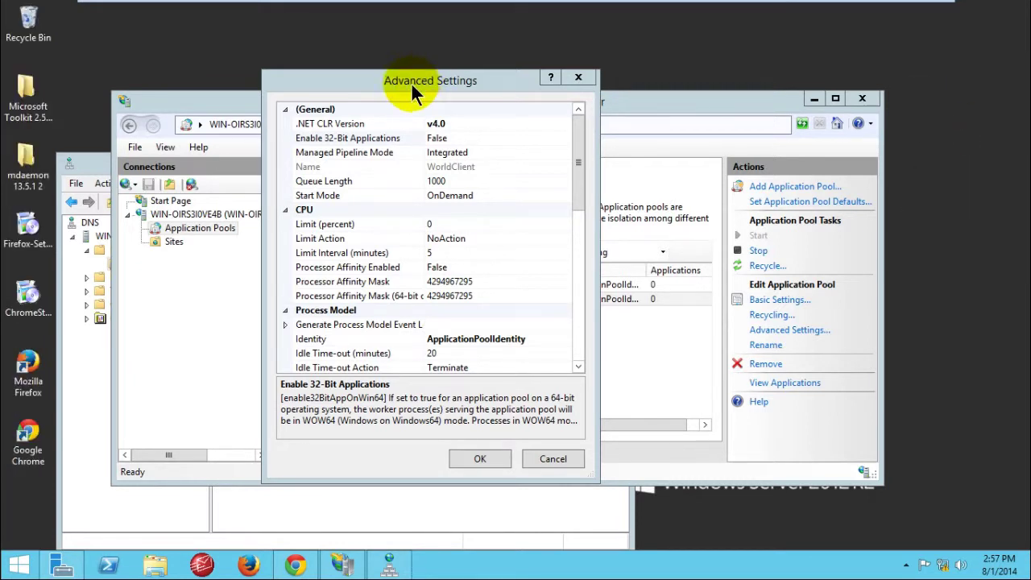
pyautogui.moveTo(411, 85); pyautogui.dragTo(436, 93)
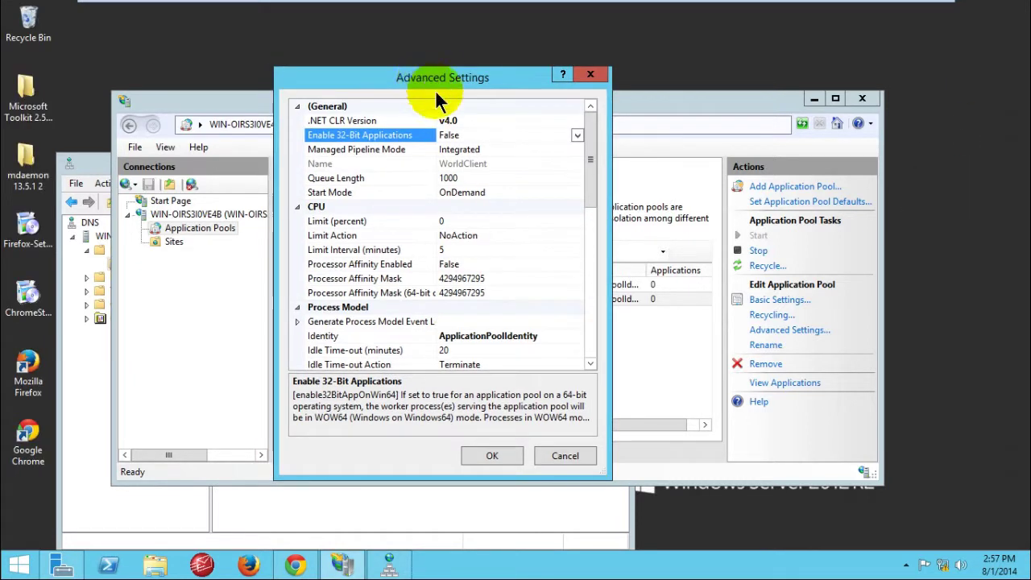
pyautogui.click(519, 133)
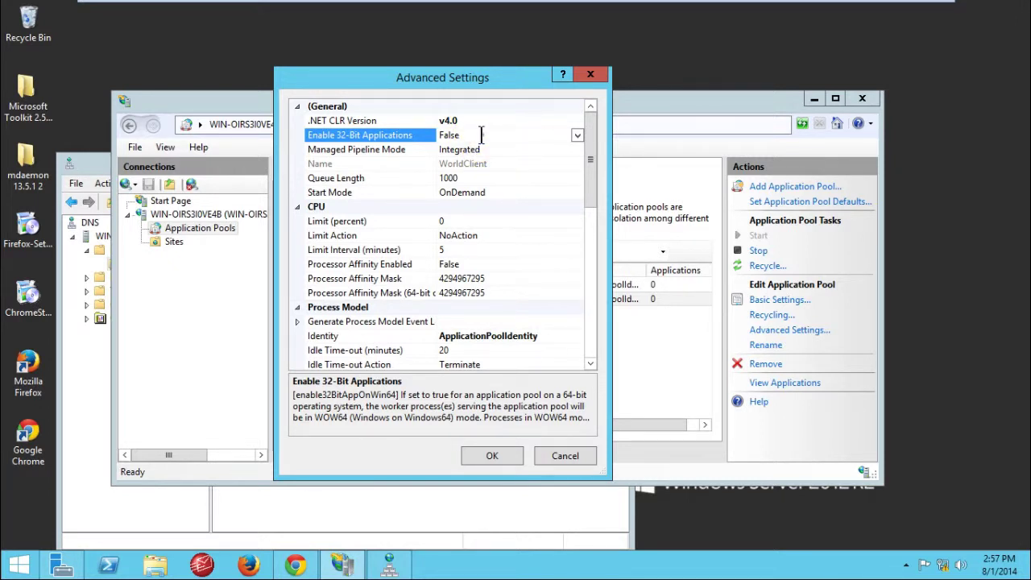
pyautogui.click(483, 136)
pyautogui.click(578, 135)
pyautogui.click(489, 149)
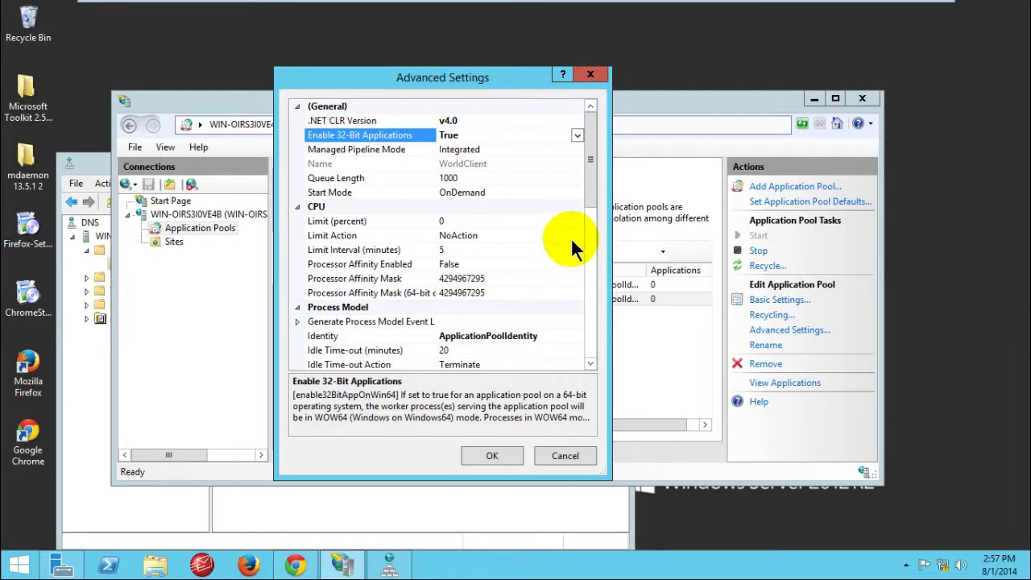
# Step: Set the WorldClient pool's Identity to the built-in LocalSystem account
pyautogui.click(530, 336)
pyautogui.click(576, 336)
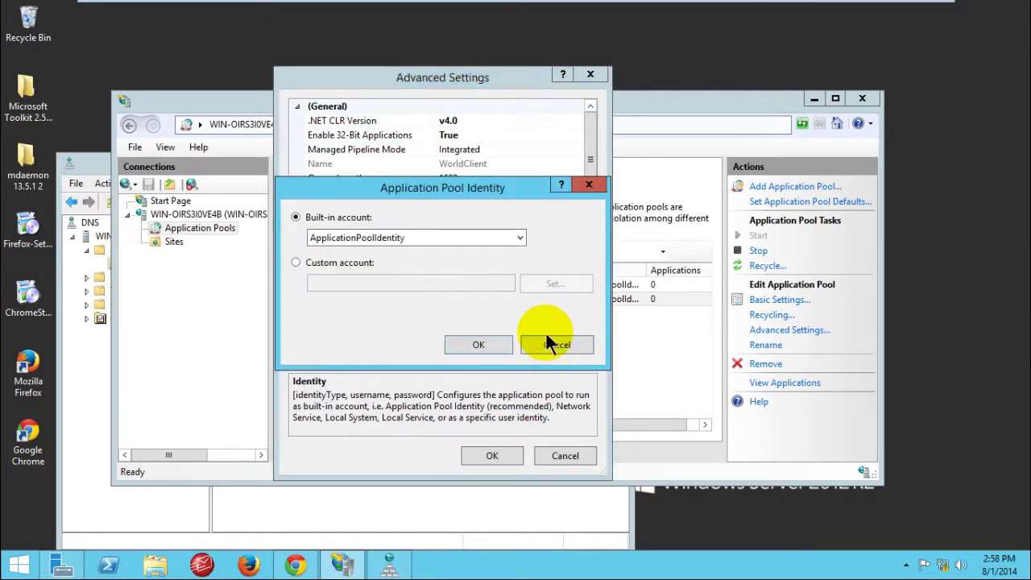
pyautogui.click(464, 238)
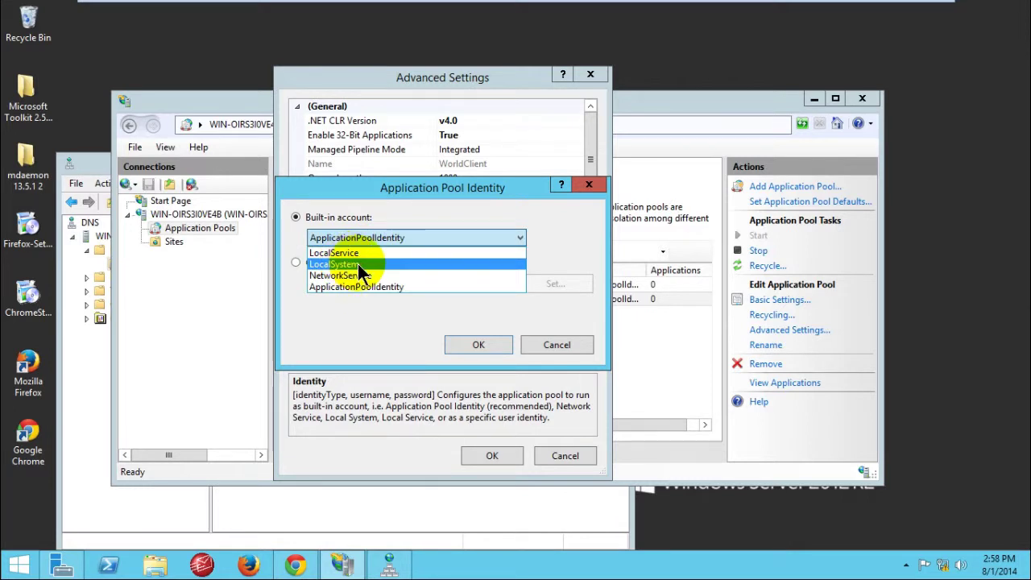
pyautogui.click(360, 270)
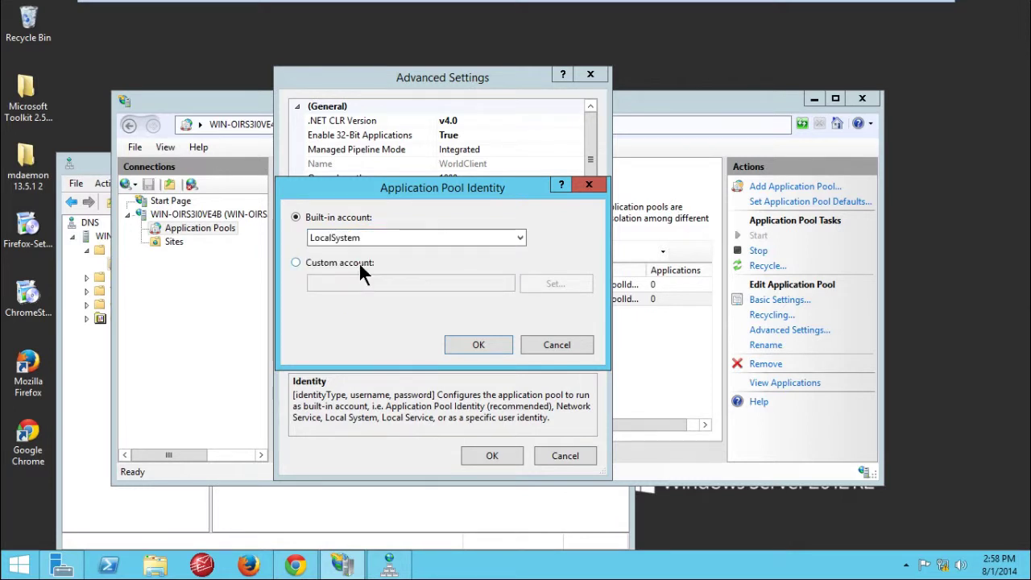
pyautogui.click(485, 345)
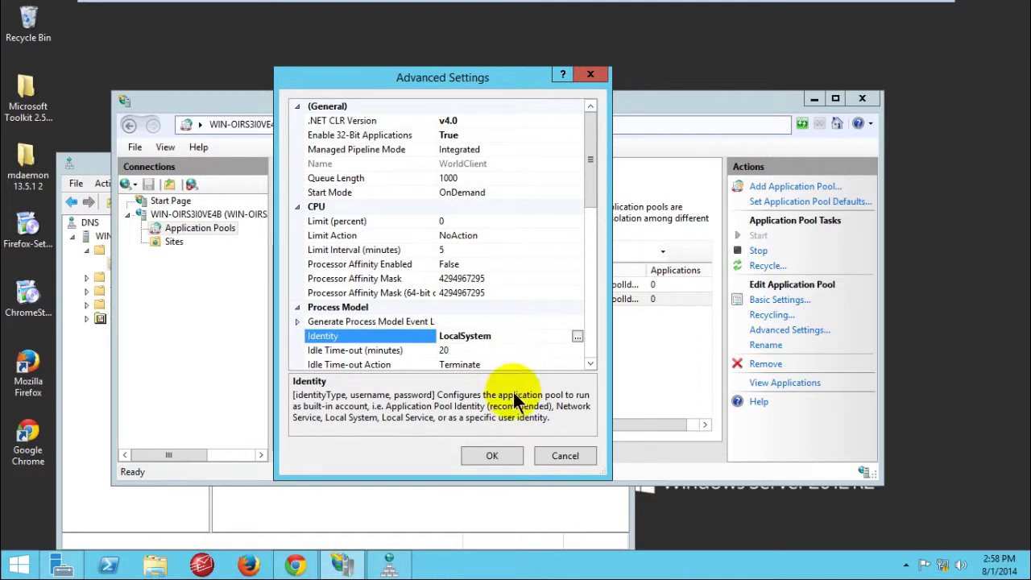
# Step: Save the pool's advanced settings and bring up the actions for the empty Sites list
pyautogui.moveTo(395, 75); pyautogui.dragTo(433, 70)
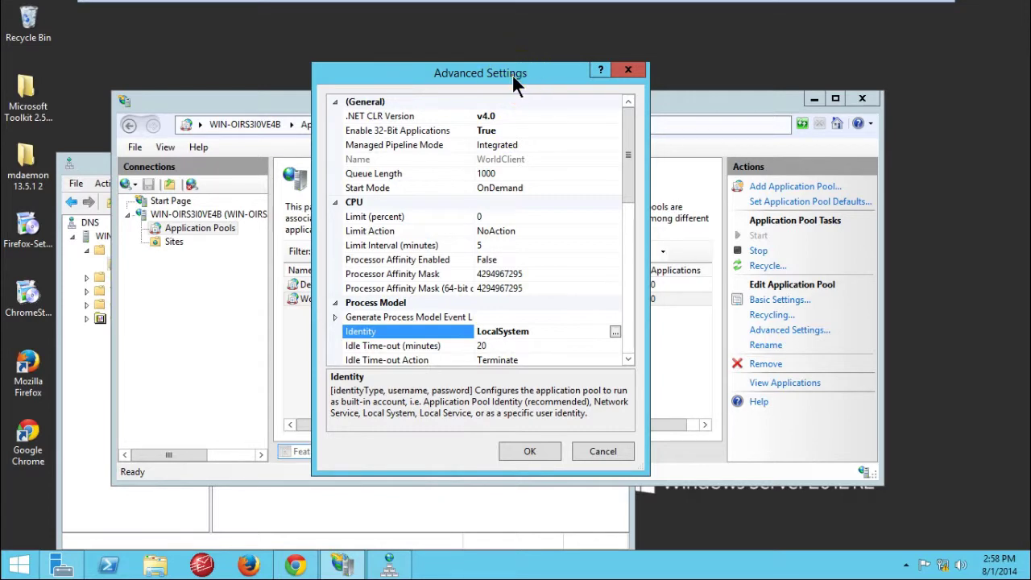
pyautogui.moveTo(512, 73); pyautogui.dragTo(524, 68)
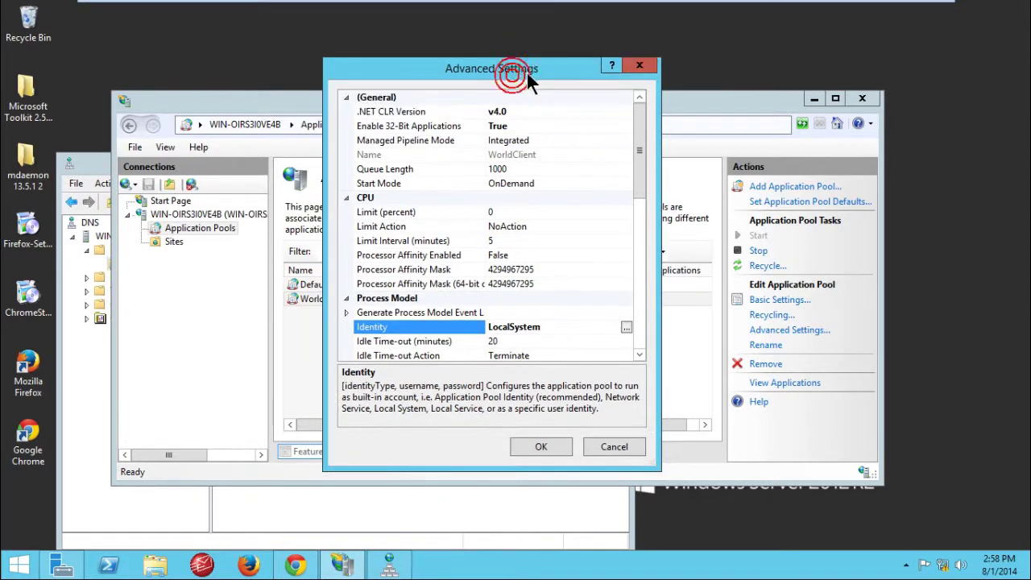
pyautogui.click(544, 446)
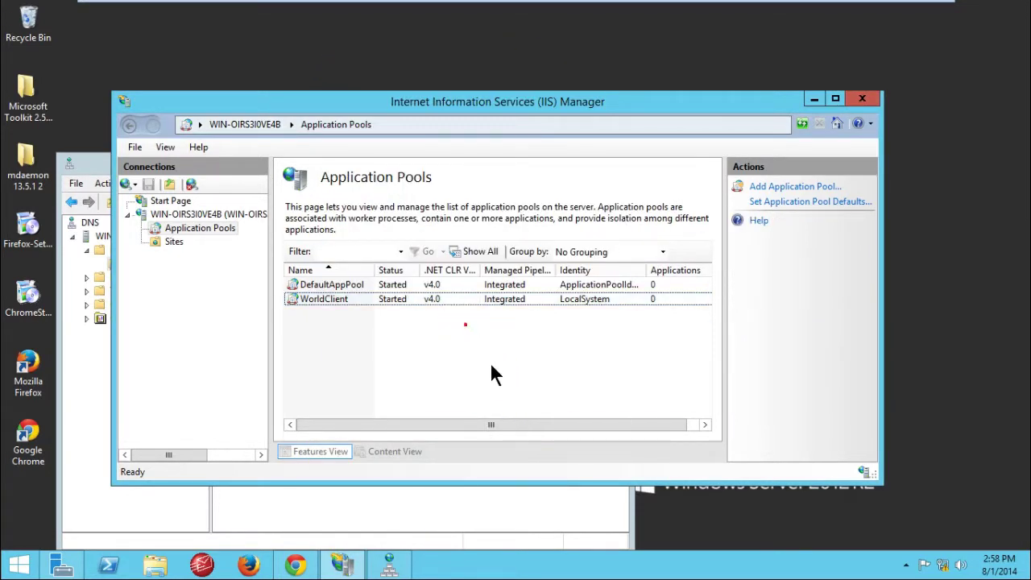
pyautogui.moveTo(372, 97); pyautogui.dragTo(531, 74)
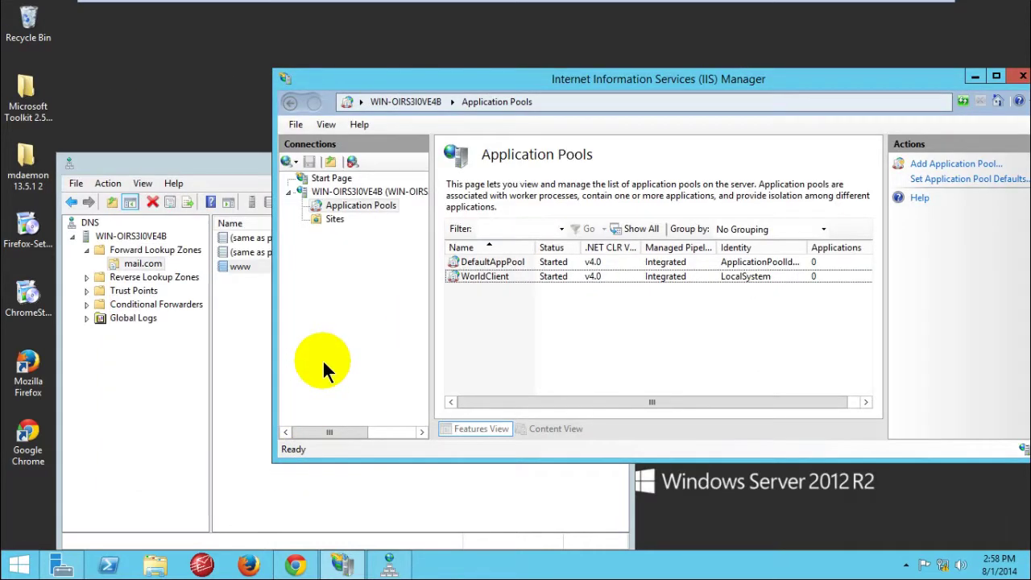
pyautogui.click(328, 219)
pyautogui.rightClick(334, 220)
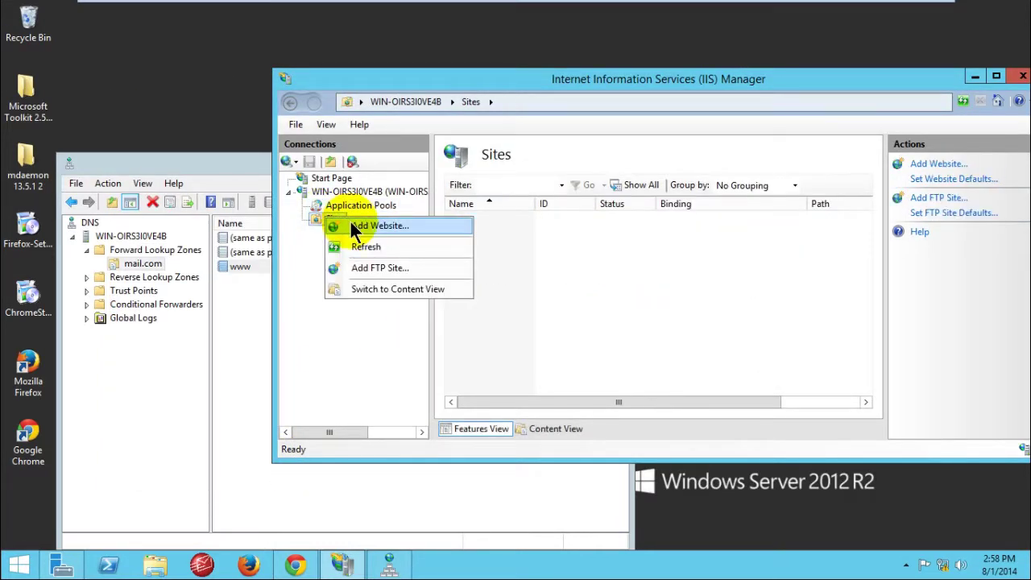
# Step: Start adding a new website in IIS and name it WorldClient
pyautogui.click(351, 226)
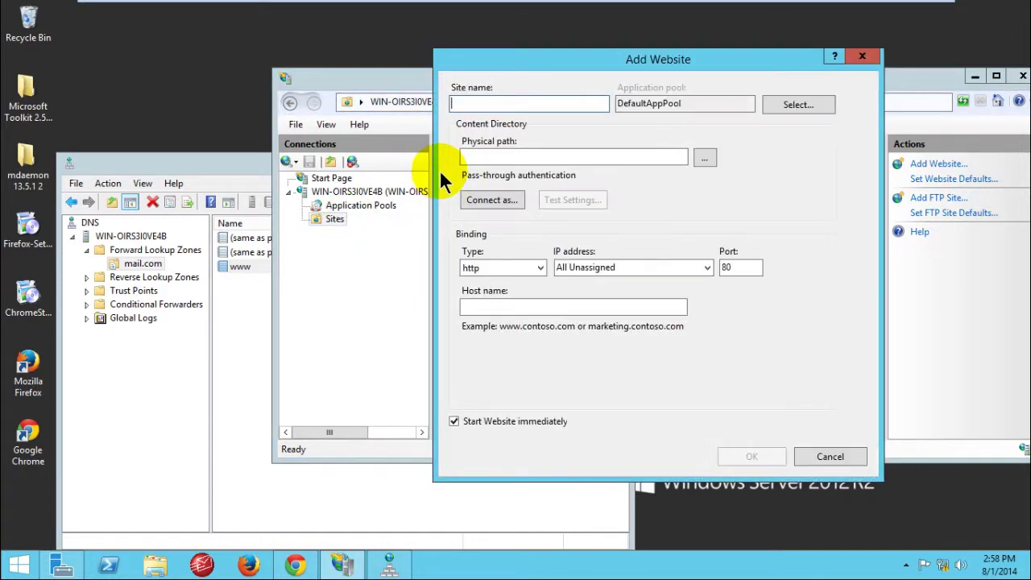
pyautogui.click(484, 101)
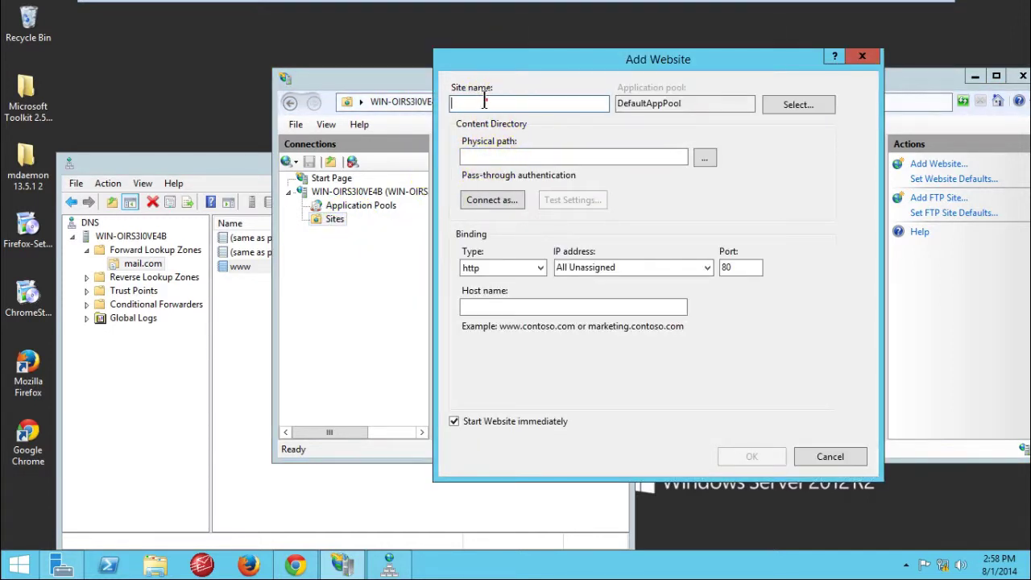
pyautogui.write('W')
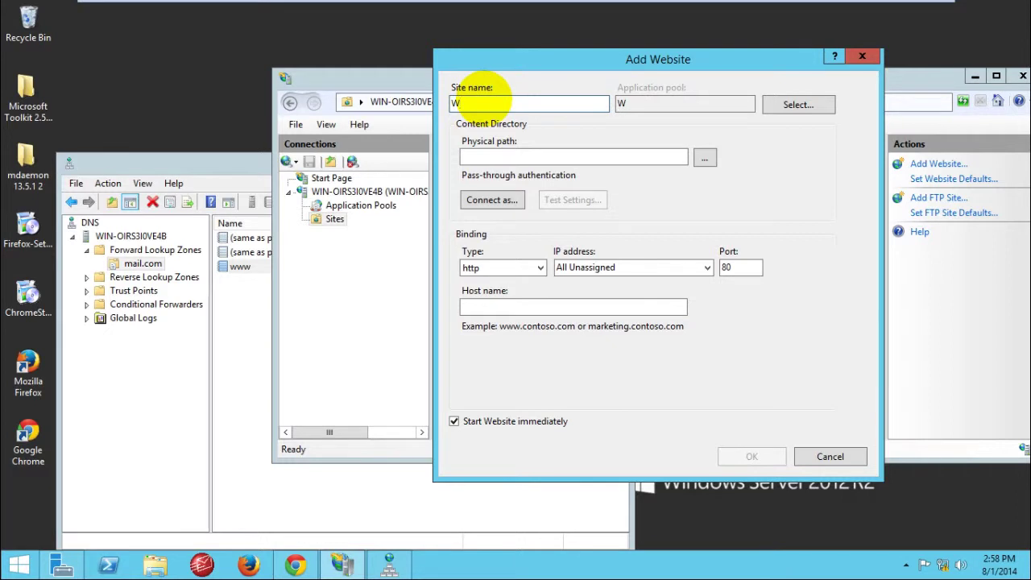
pyautogui.write('orldClietn')
pyautogui.press('BackSpace')
pyautogui.press('BackSpace')
pyautogui.write('nt')
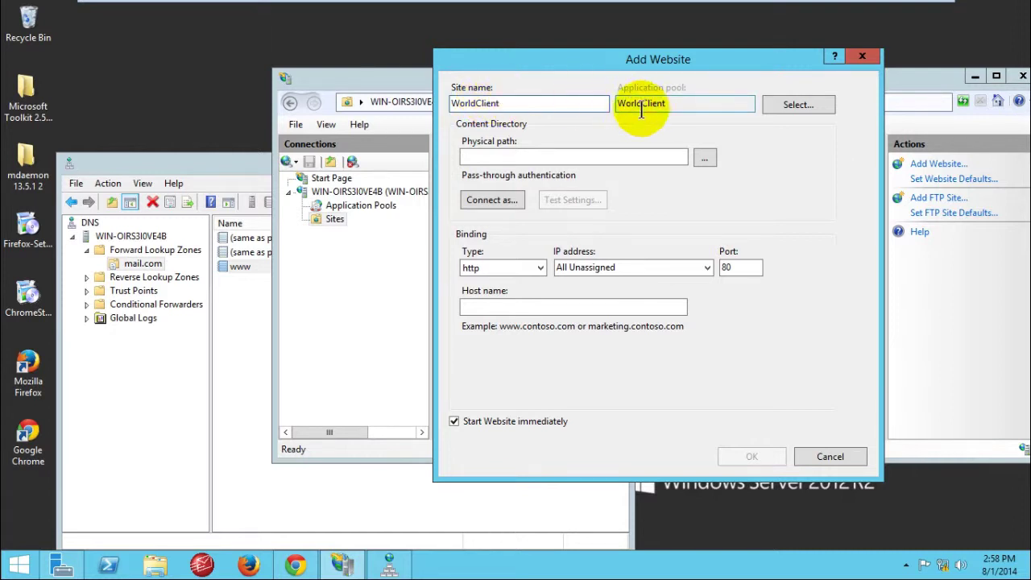
# Step: Assign the WorldClient application pool to the new website
pyautogui.click(666, 107)
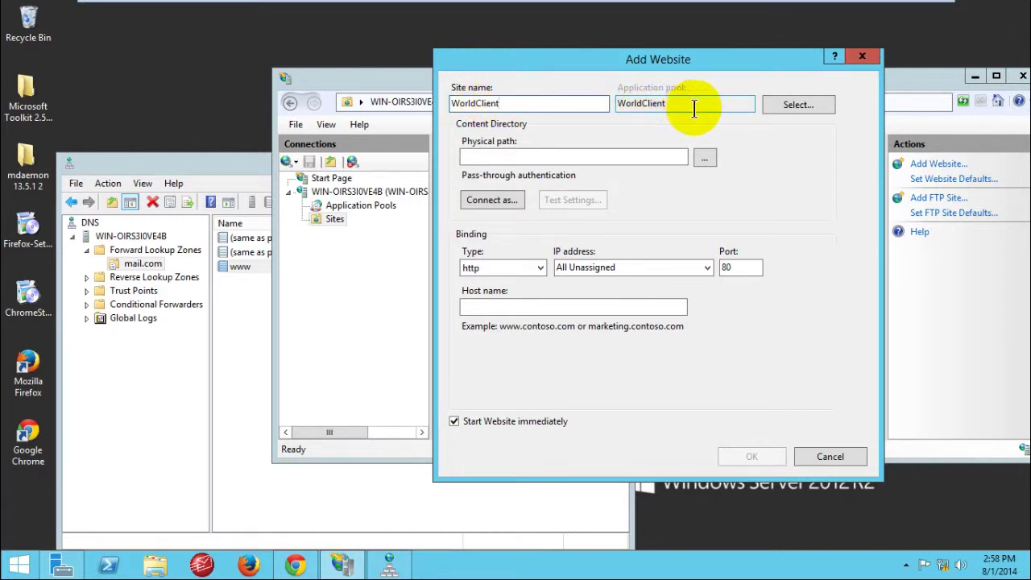
pyautogui.click(781, 105)
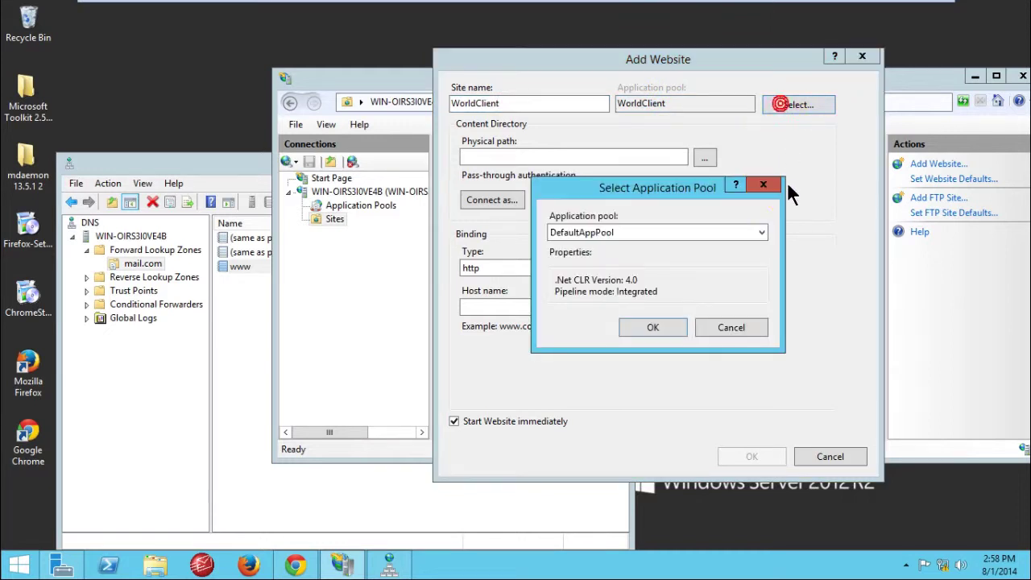
pyautogui.moveTo(681, 193); pyautogui.dragTo(695, 157)
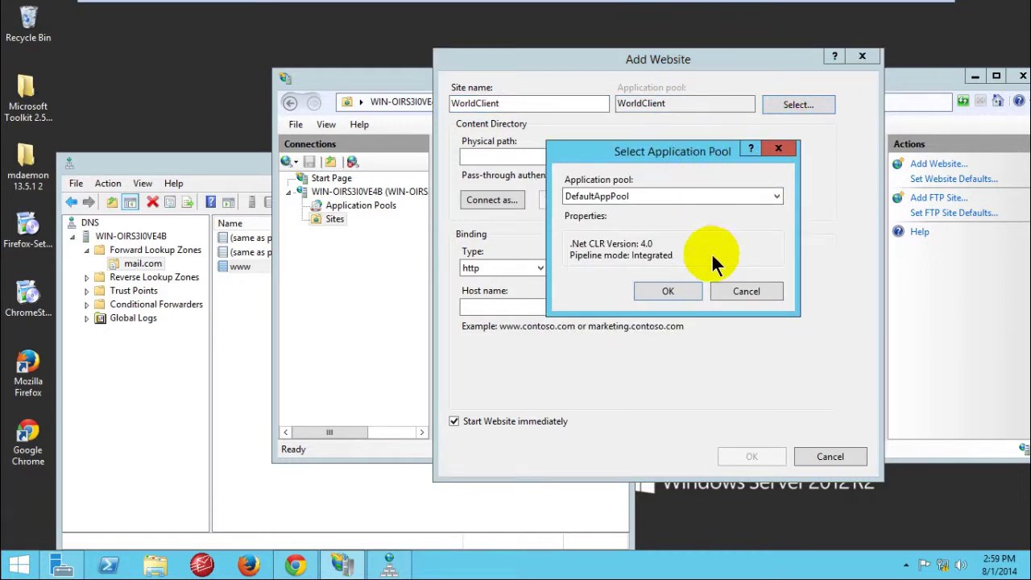
pyautogui.click(714, 196)
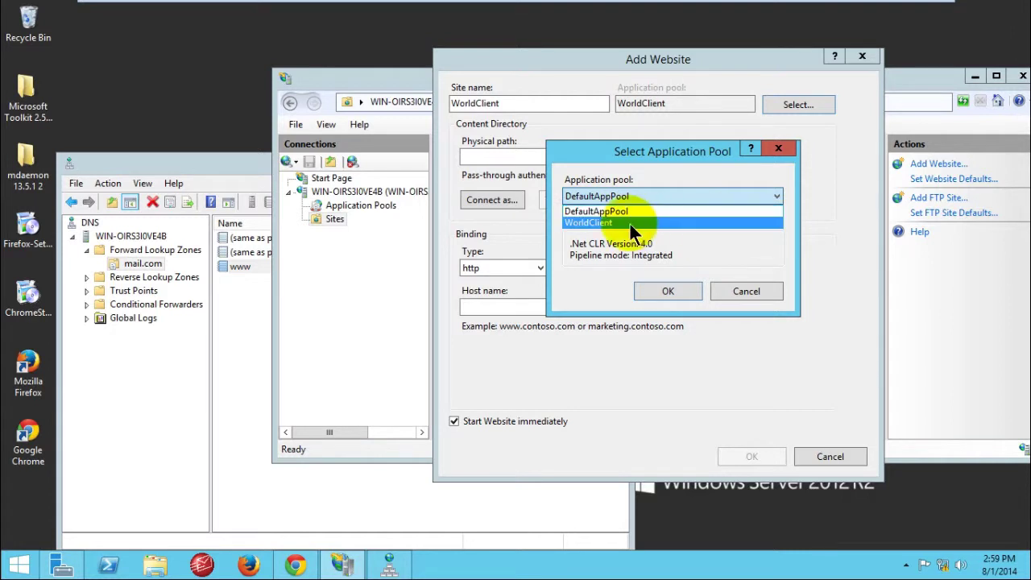
pyautogui.click(598, 223)
pyautogui.click(662, 290)
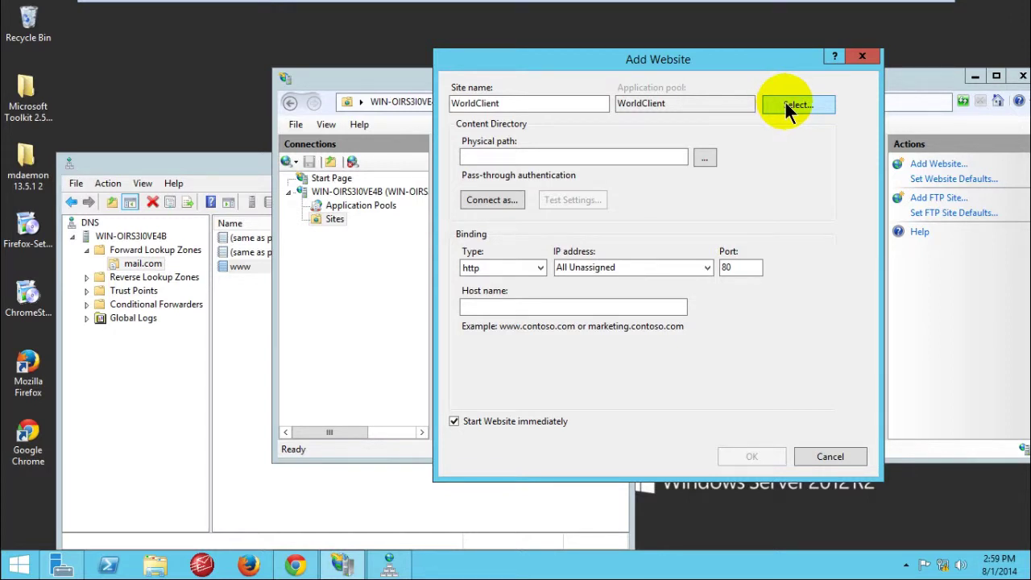
pyautogui.click(701, 104)
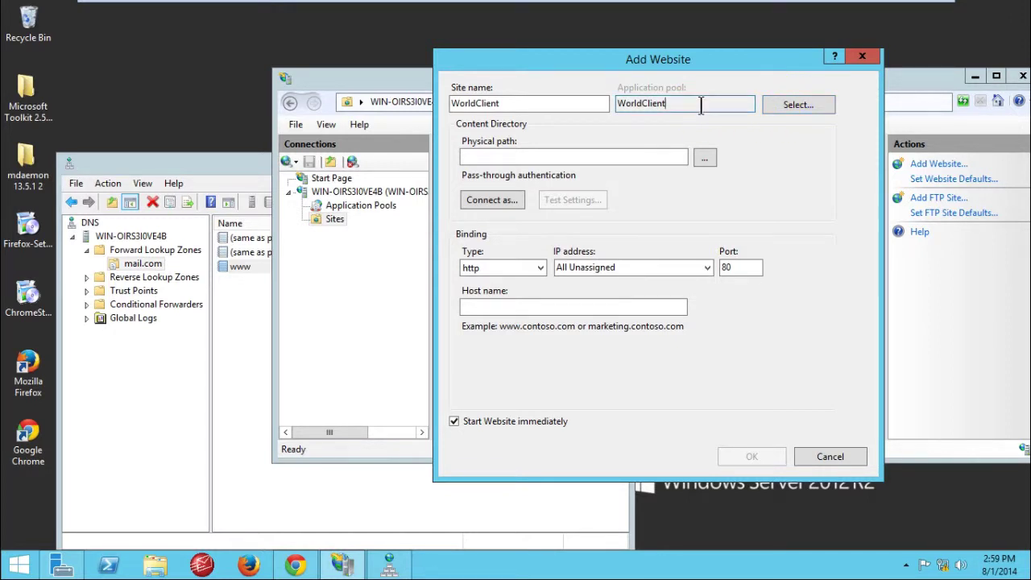
pyautogui.moveTo(702, 62); pyautogui.dragTo(649, 56)
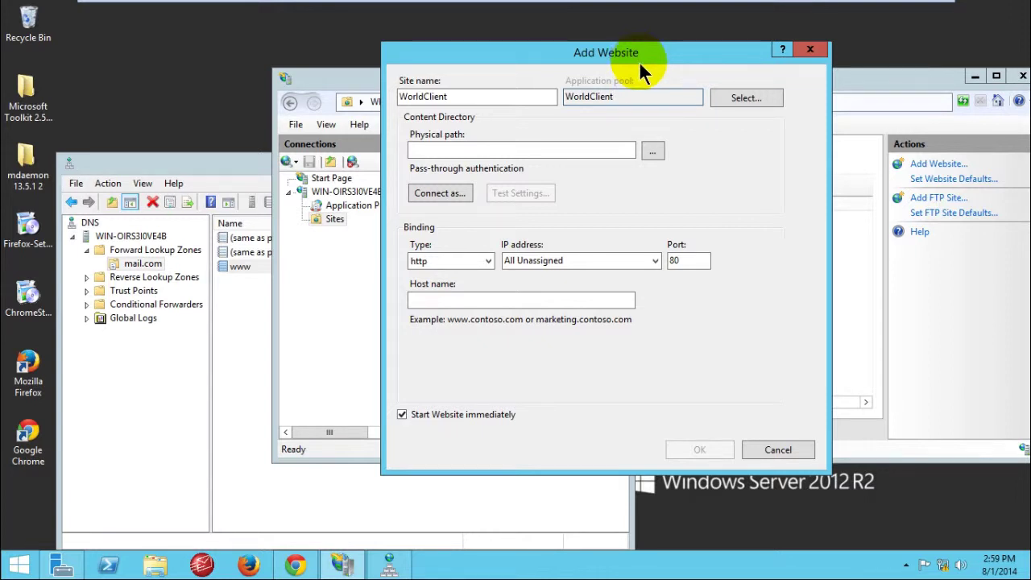
pyautogui.click(536, 146)
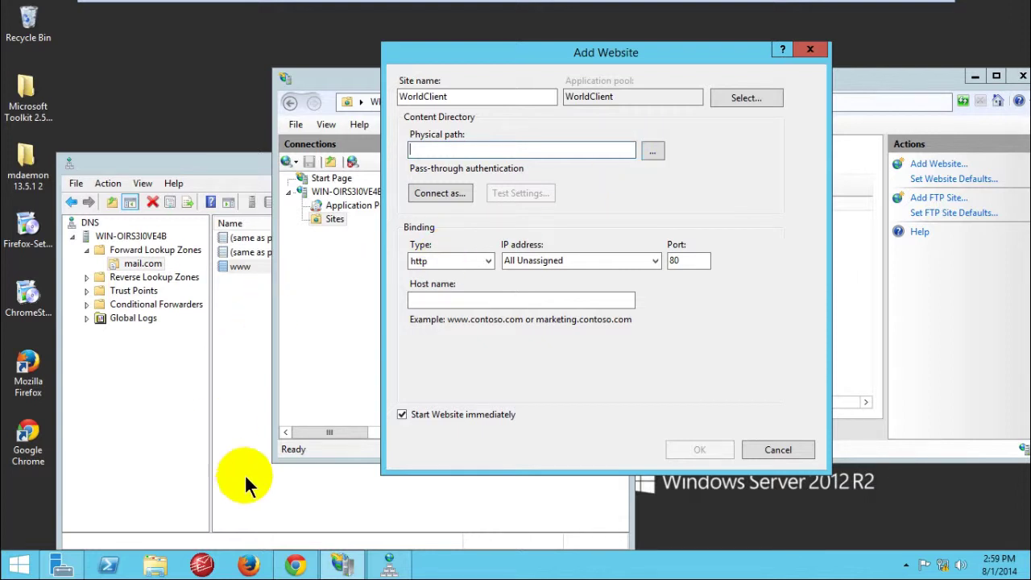
# Step: Open File Explorer and browse to C:\MDaemon\WorldClient\HTML
pyautogui.click(157, 568)
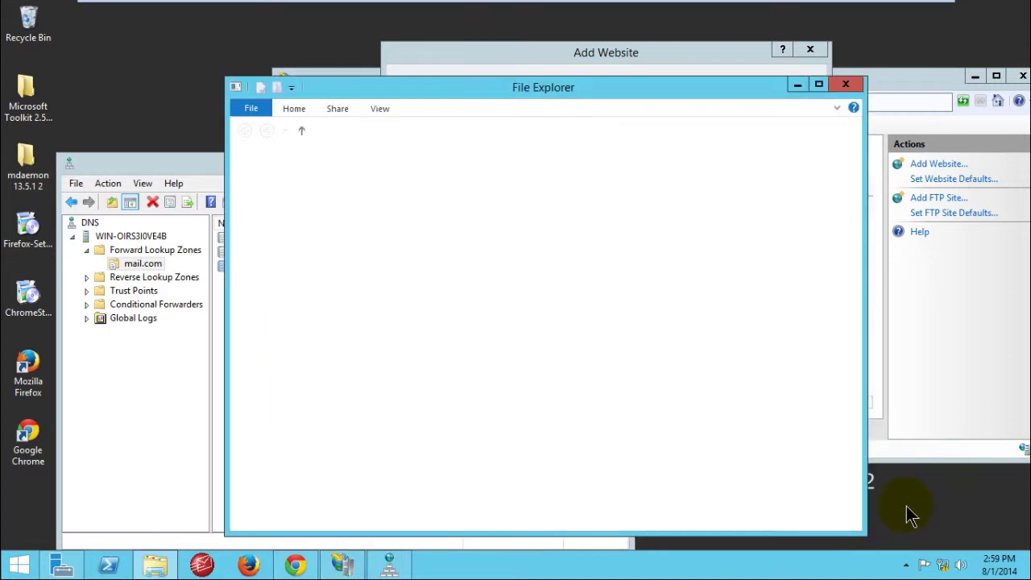
pyautogui.rightClick(907, 507)
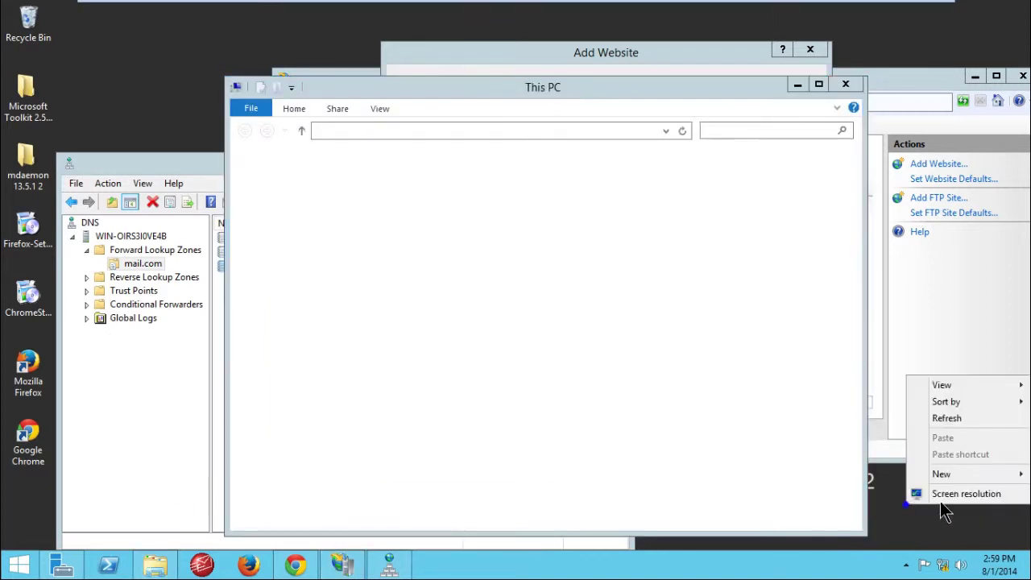
pyautogui.click(934, 419)
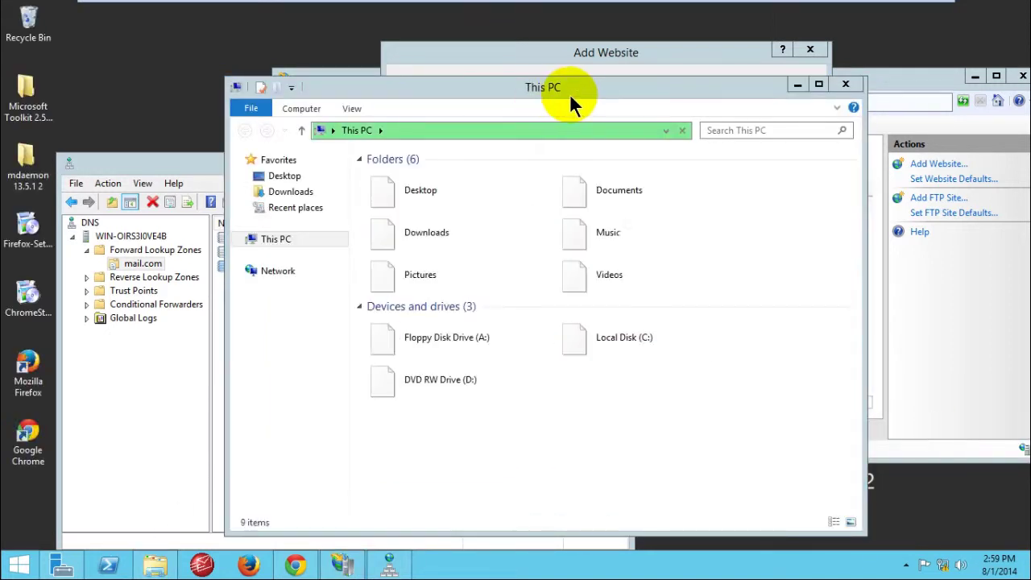
pyautogui.moveTo(569, 93); pyautogui.dragTo(530, 87)
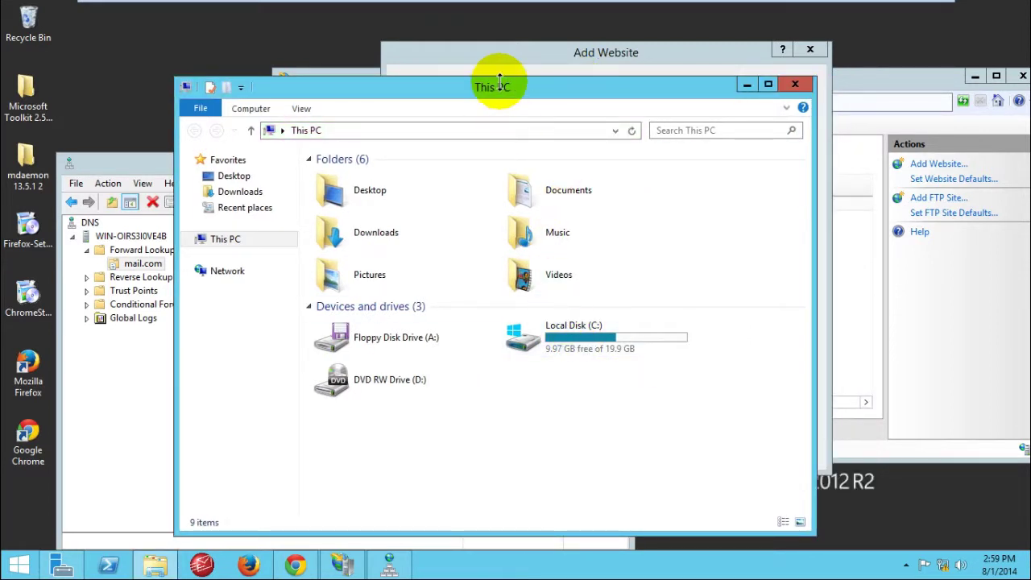
pyautogui.moveTo(503, 89); pyautogui.dragTo(587, 84)
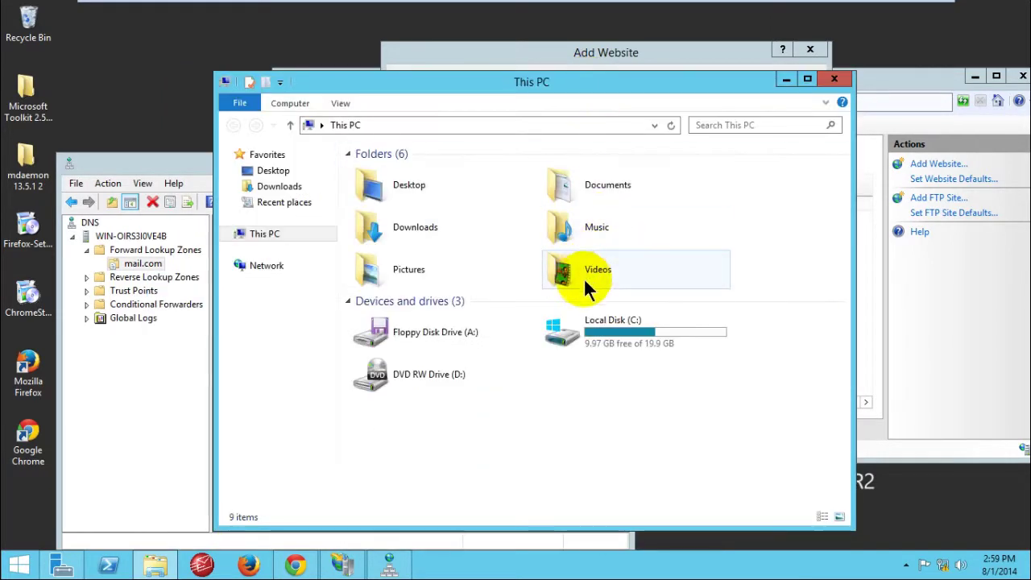
pyautogui.doubleClick(613, 333)
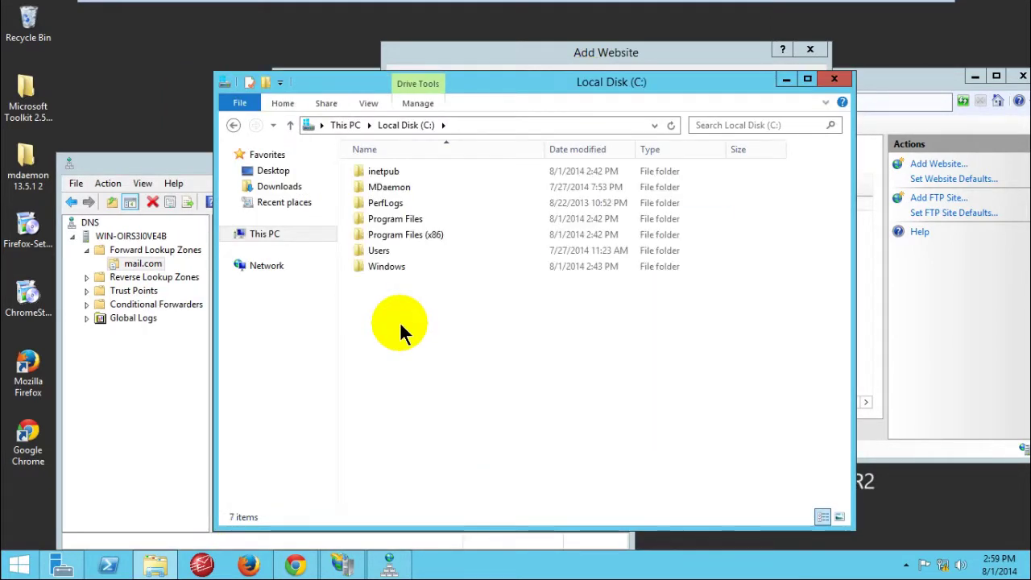
pyautogui.doubleClick(389, 187)
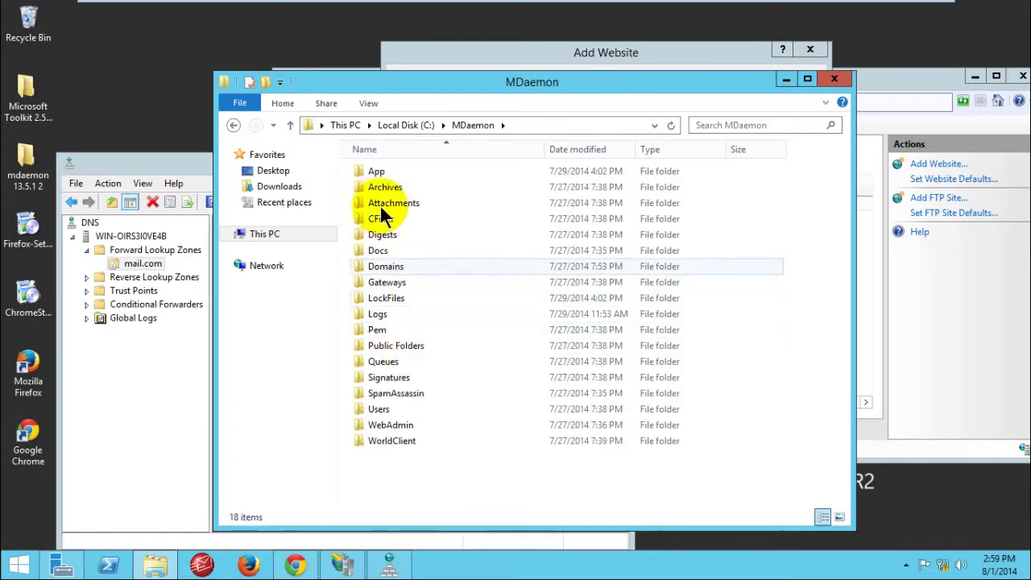
pyautogui.click(388, 447)
pyautogui.click(393, 471)
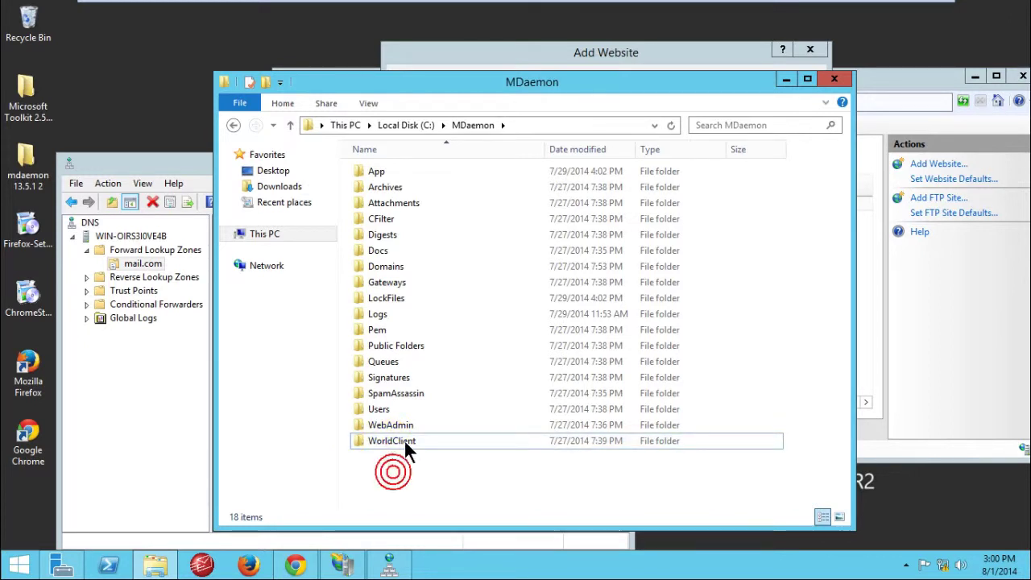
pyautogui.doubleClick(403, 439)
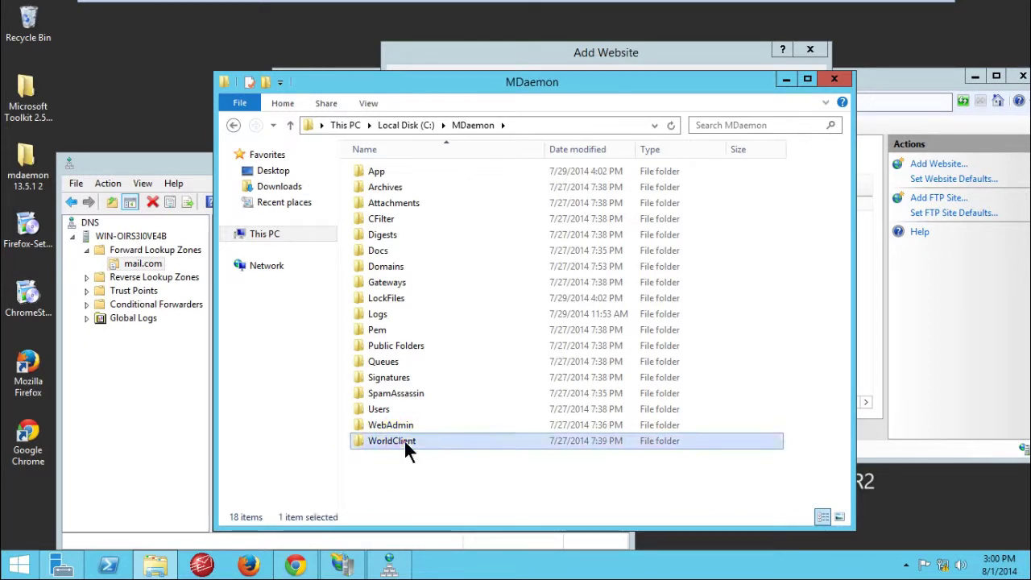
pyautogui.click(440, 468)
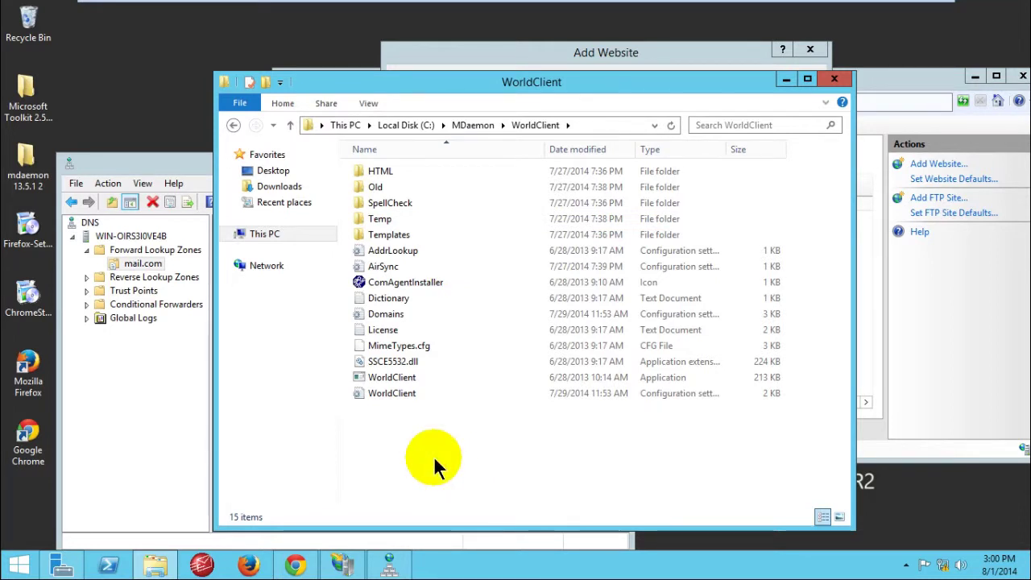
pyautogui.doubleClick(398, 170)
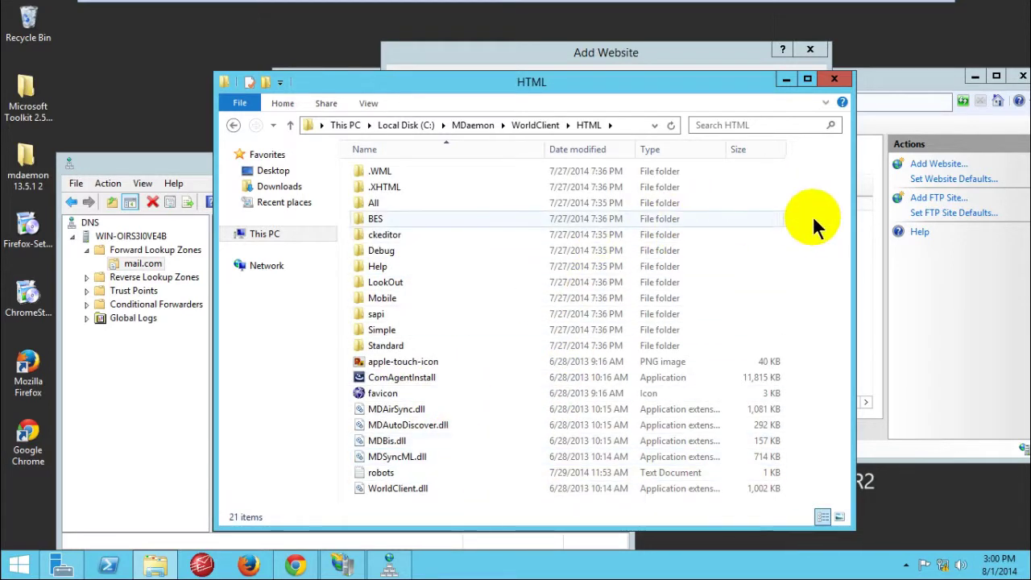
# Step: Review the HTML folder's files, including MDBis.dll, WorldClient.dll and MDSyncML.dll
pyautogui.moveTo(566, 78); pyautogui.dragTo(560, 40)
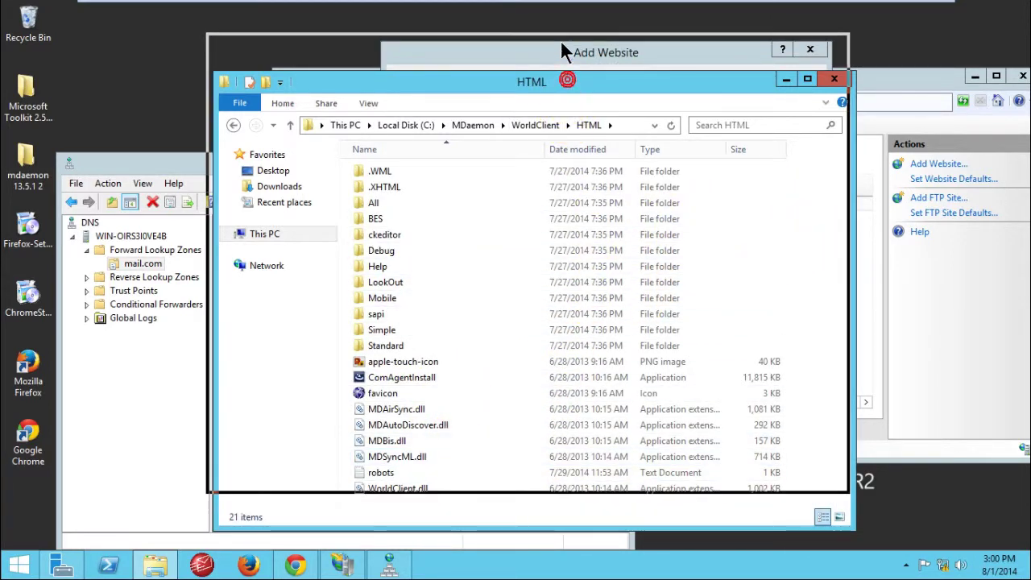
pyautogui.click(482, 398)
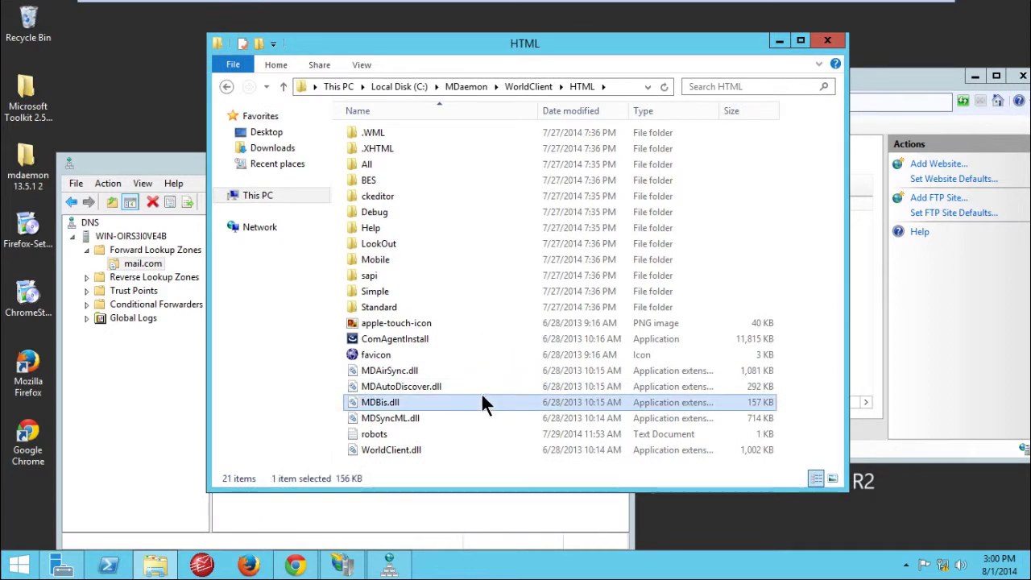
pyautogui.click(400, 453)
pyautogui.click(406, 416)
pyautogui.click(419, 448)
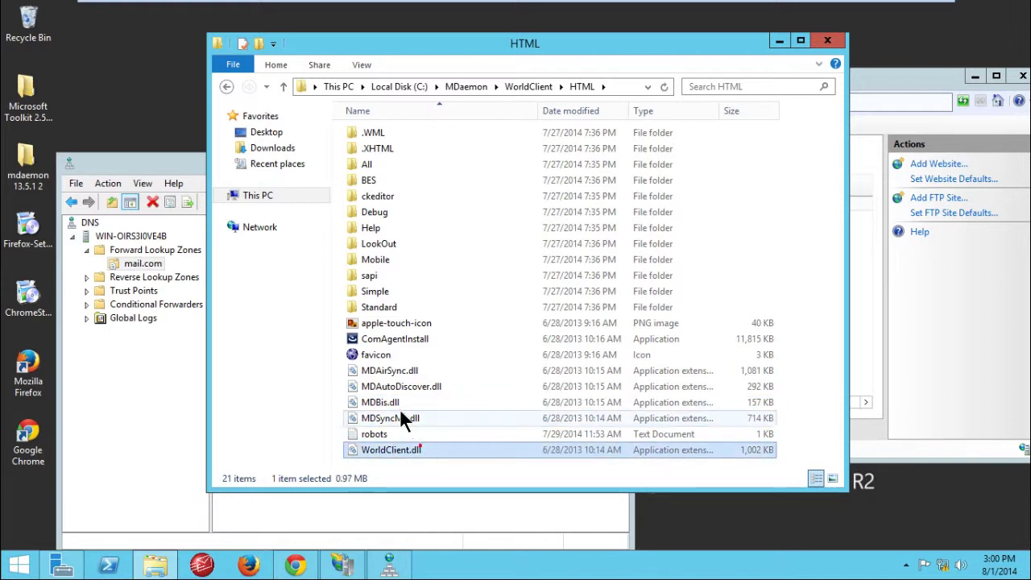
pyautogui.click(399, 412)
# Step: Browse to C:\MDaemon\WorldClient\HTML and set it as the website's physical path
pyautogui.click(775, 40)
pyautogui.moveTo(598, 62); pyautogui.dragTo(573, 61)
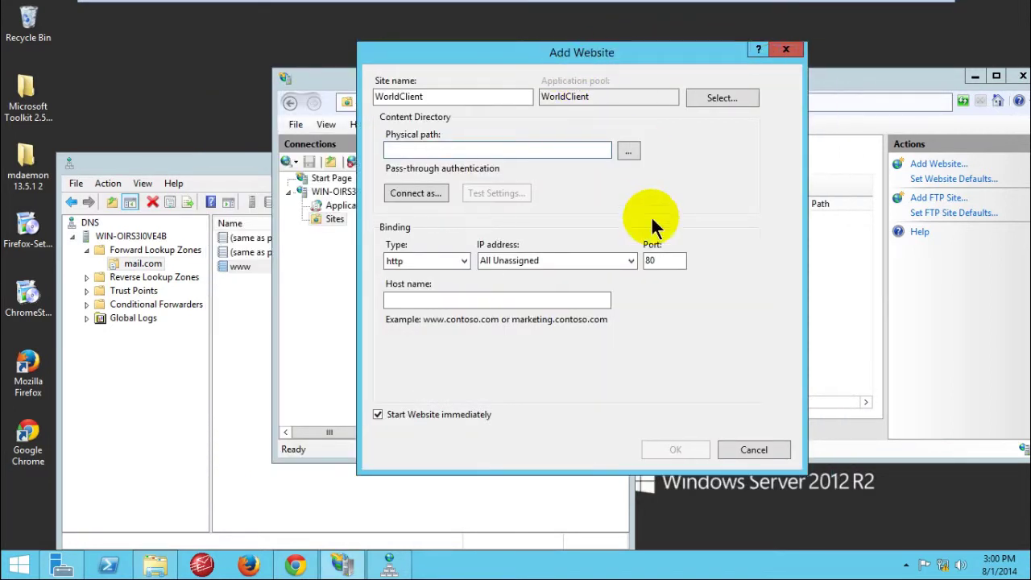
pyautogui.click(629, 152)
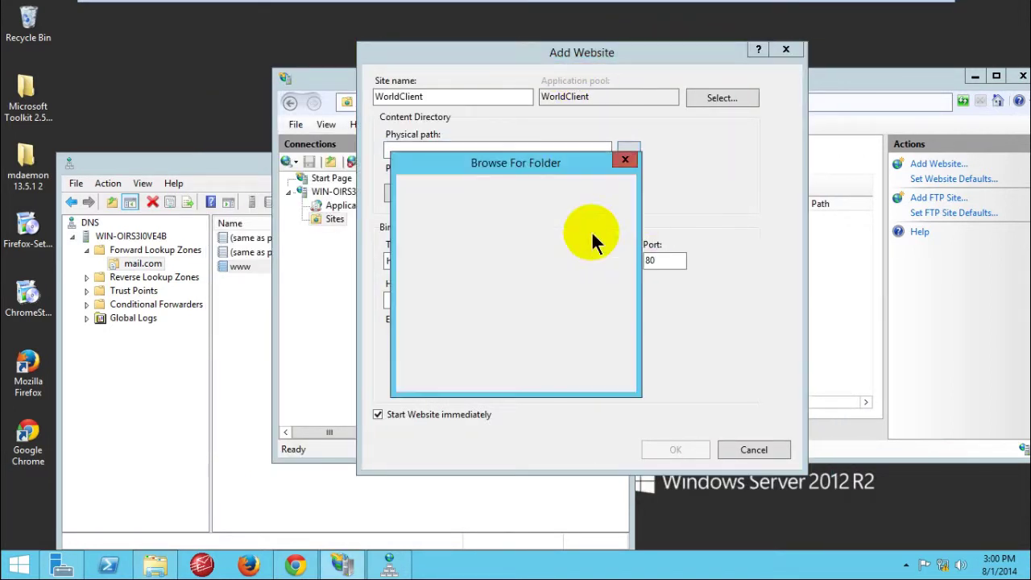
pyautogui.moveTo(620, 268); pyautogui.dragTo(616, 285)
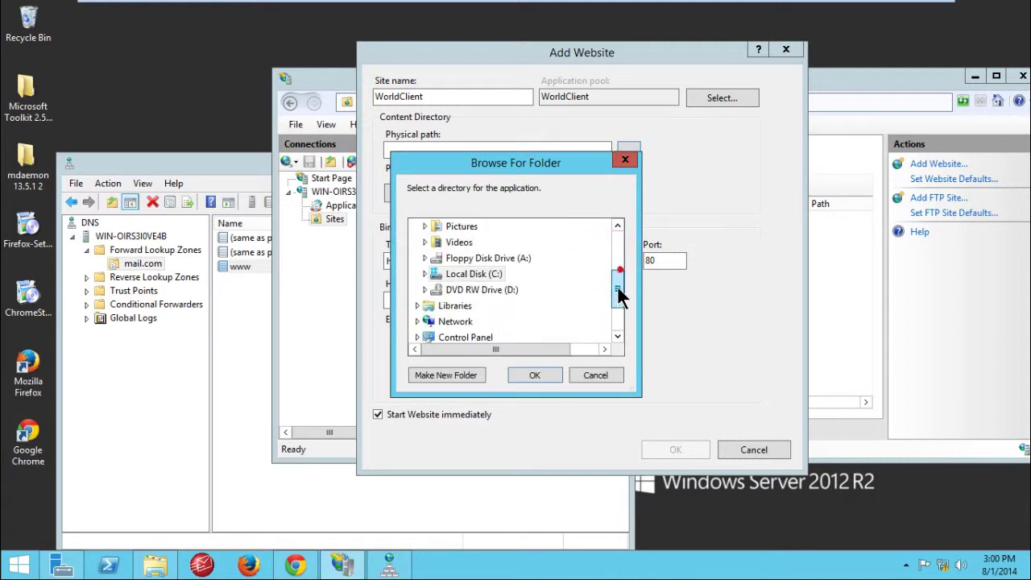
pyautogui.doubleClick(453, 276)
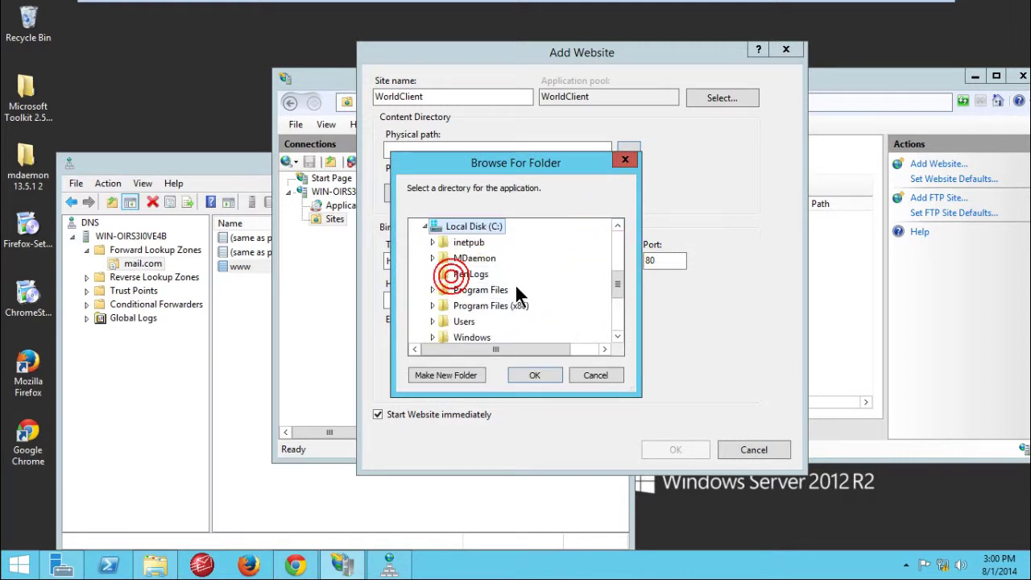
pyautogui.doubleClick(477, 260)
pyautogui.scroll(-6, 478, 265)
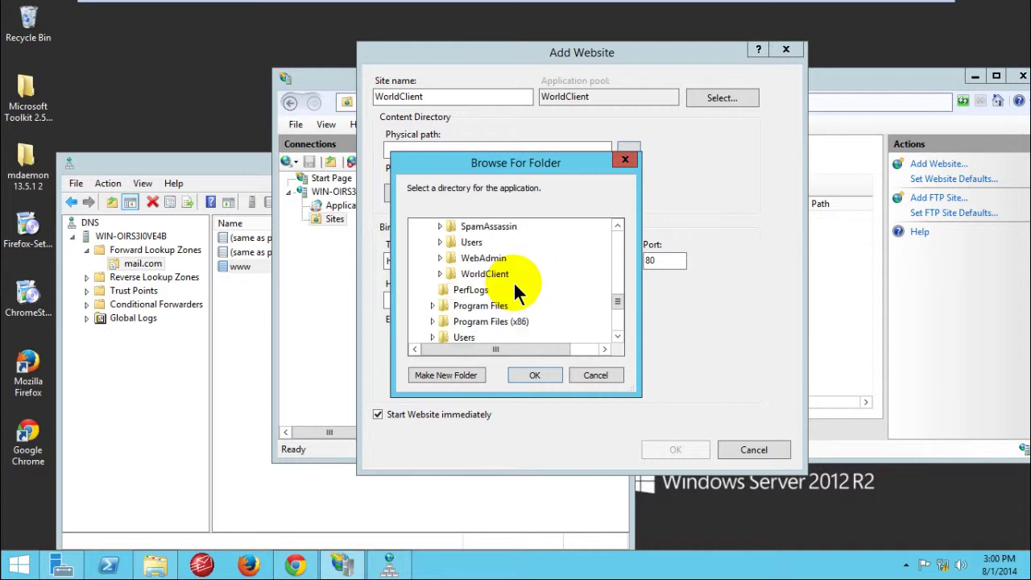
pyautogui.doubleClick(484, 275)
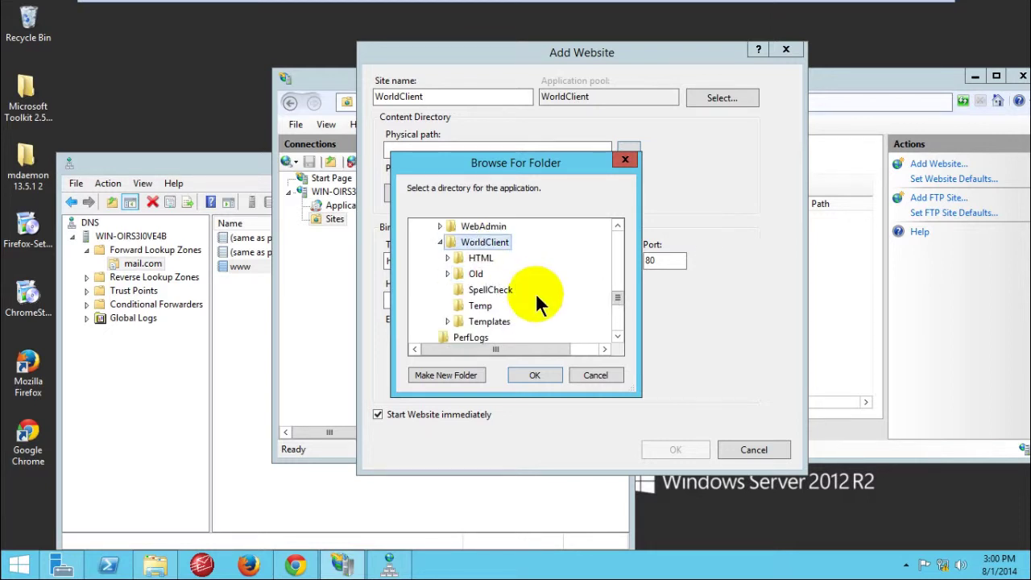
pyautogui.doubleClick(480, 259)
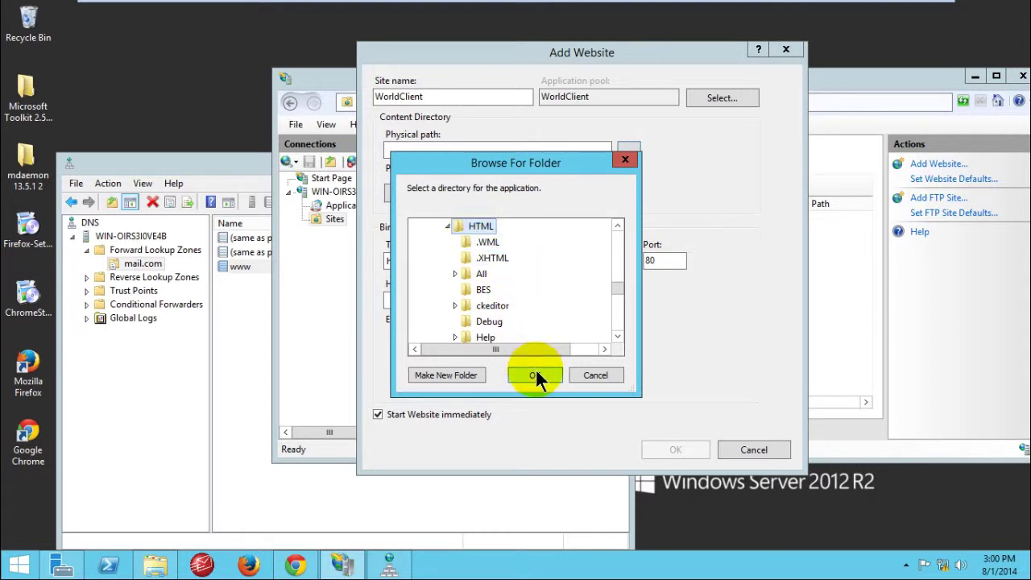
pyautogui.moveTo(617, 292)
pyautogui.mouseDown()
pyautogui.moveTo(614, 302)
pyautogui.moveTo(617, 278)
pyautogui.mouseUp()
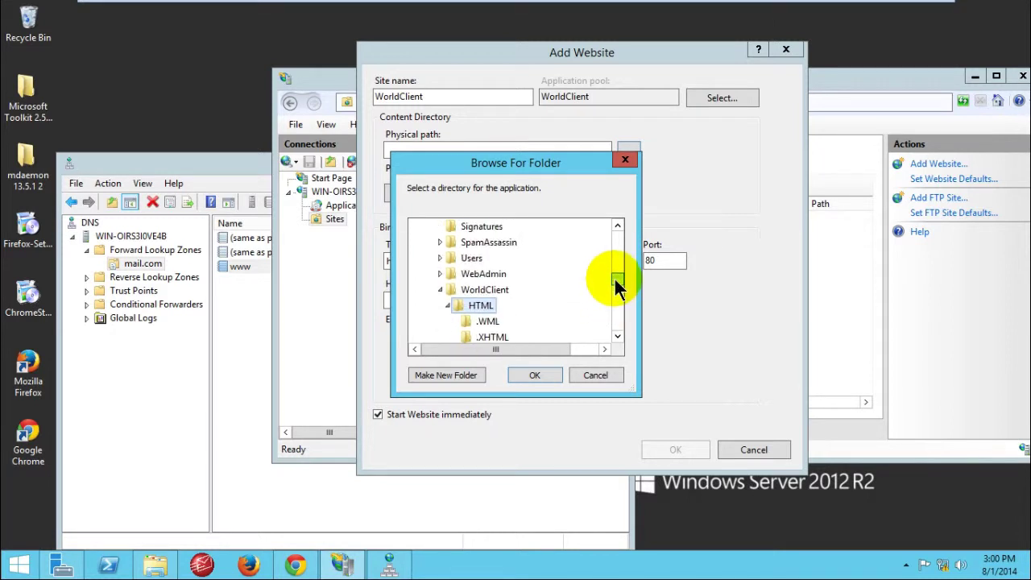
pyautogui.click(534, 375)
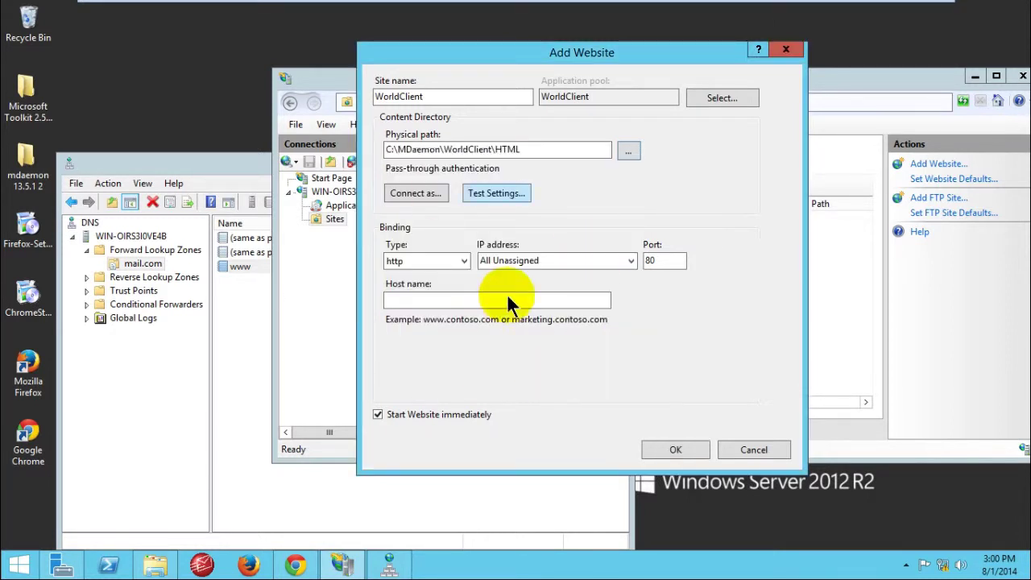
# Step: Bind the site to IP 10.0.200.1 on port 80 and create it
pyautogui.click(628, 261)
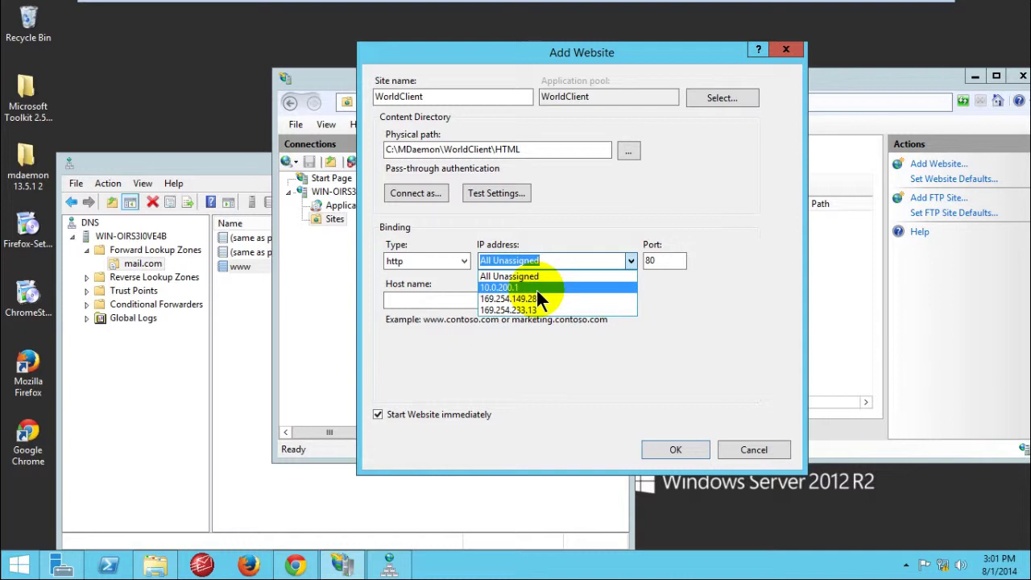
pyautogui.click(536, 289)
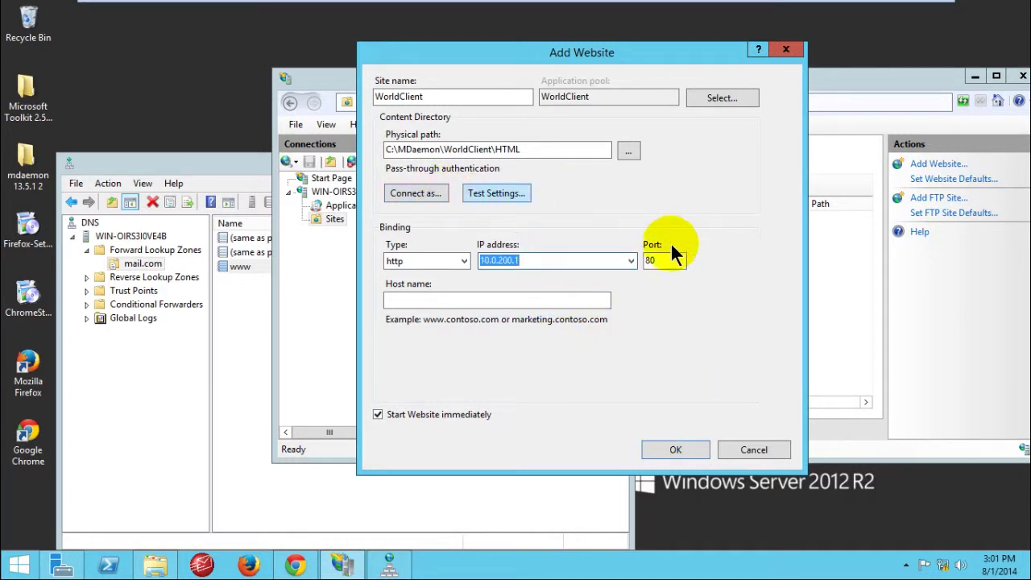
pyautogui.click(673, 449)
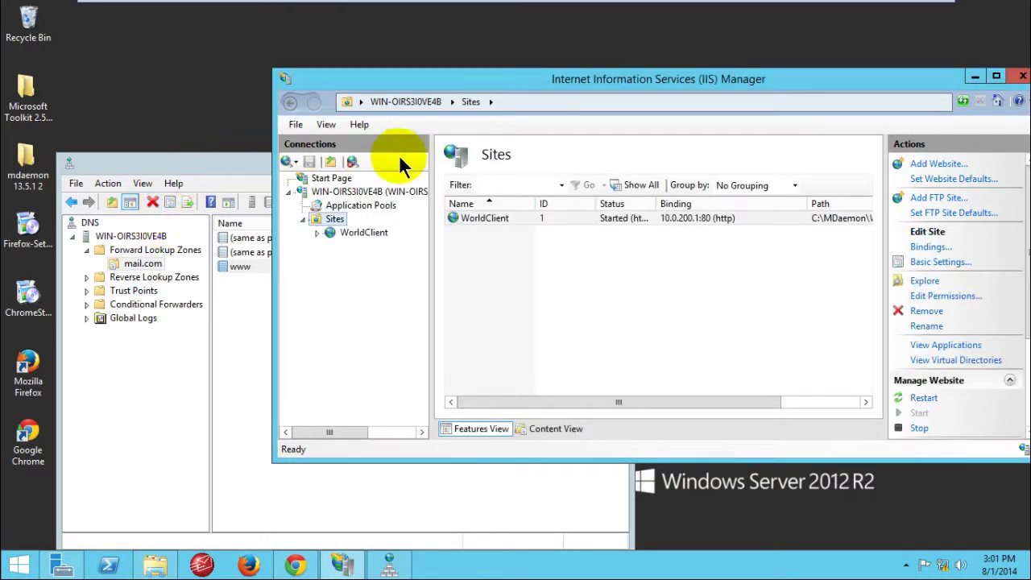
# Step: Maximize IIS Manager, select the WorldClient site and open its Default Document settings
pyautogui.click(604, 253)
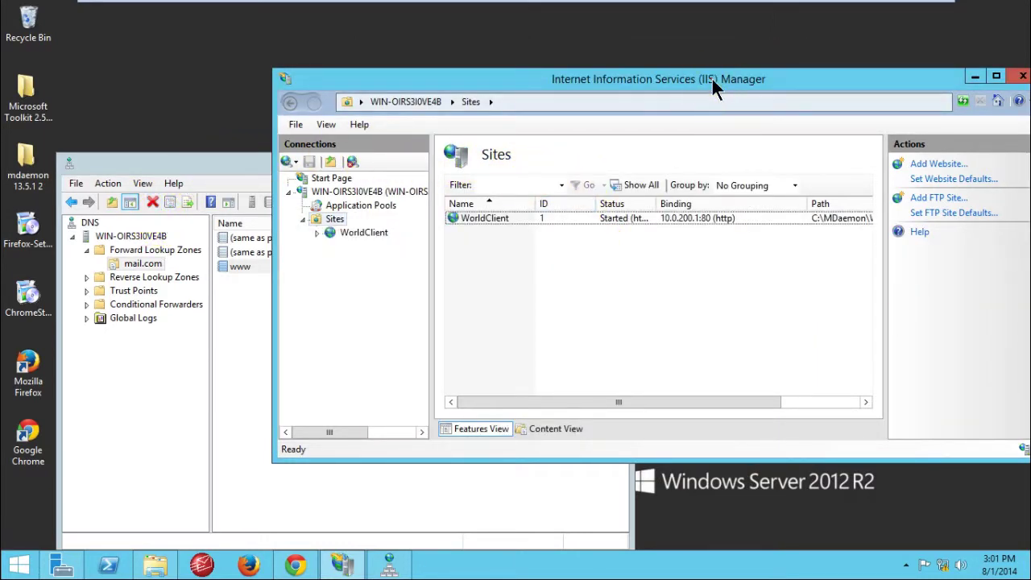
pyautogui.doubleClick(711, 79)
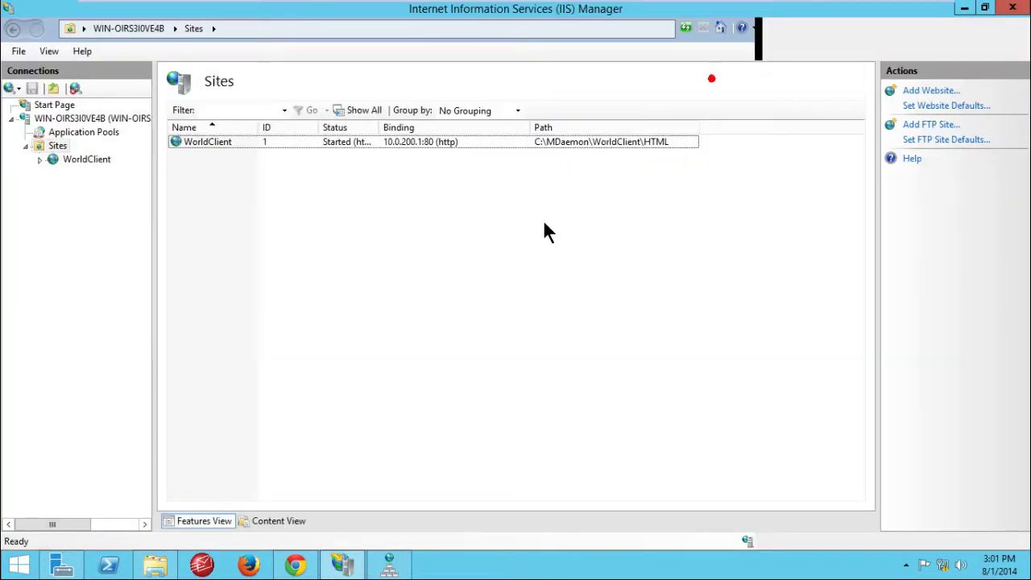
pyautogui.click(69, 159)
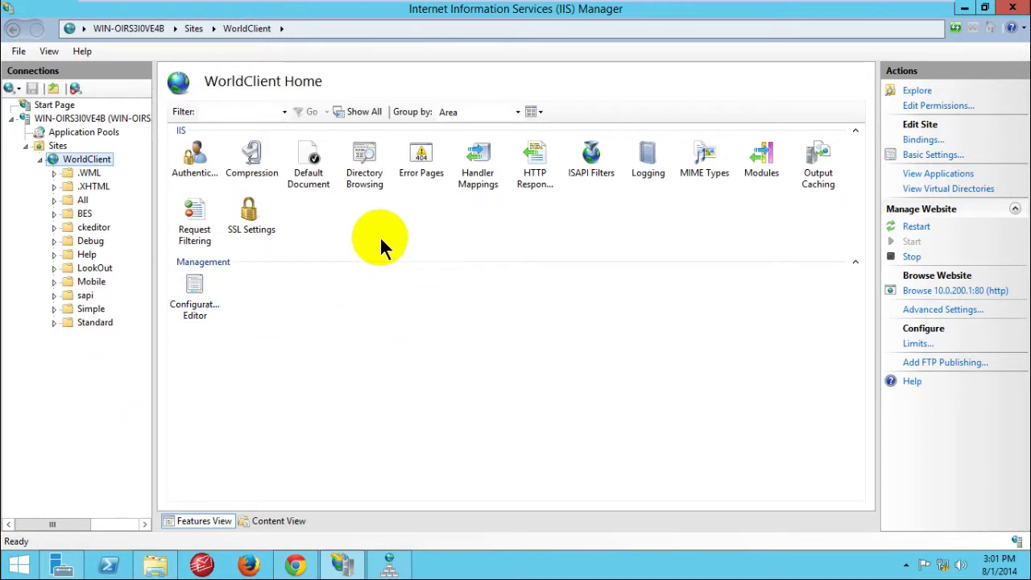
pyautogui.doubleClick(311, 165)
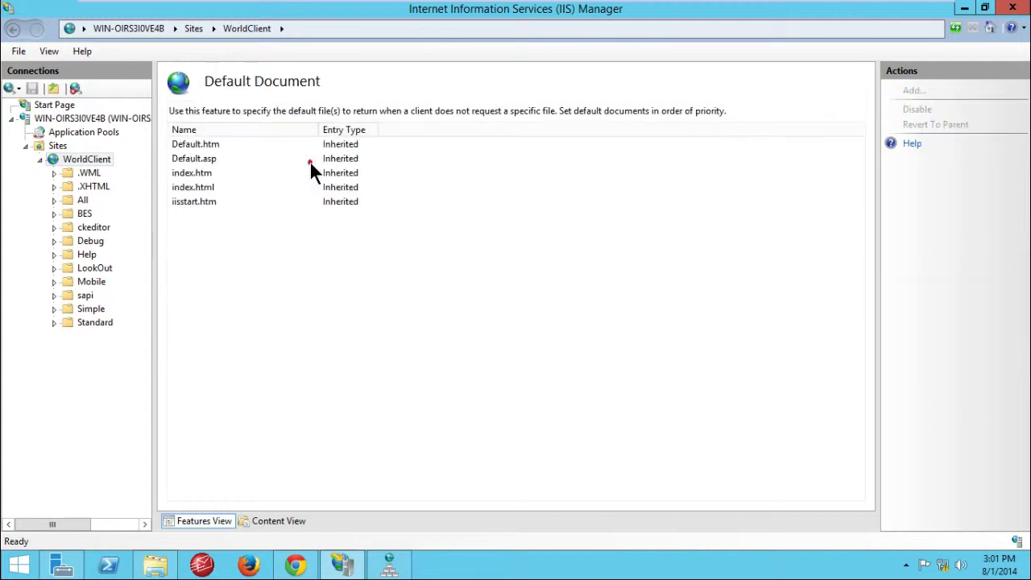
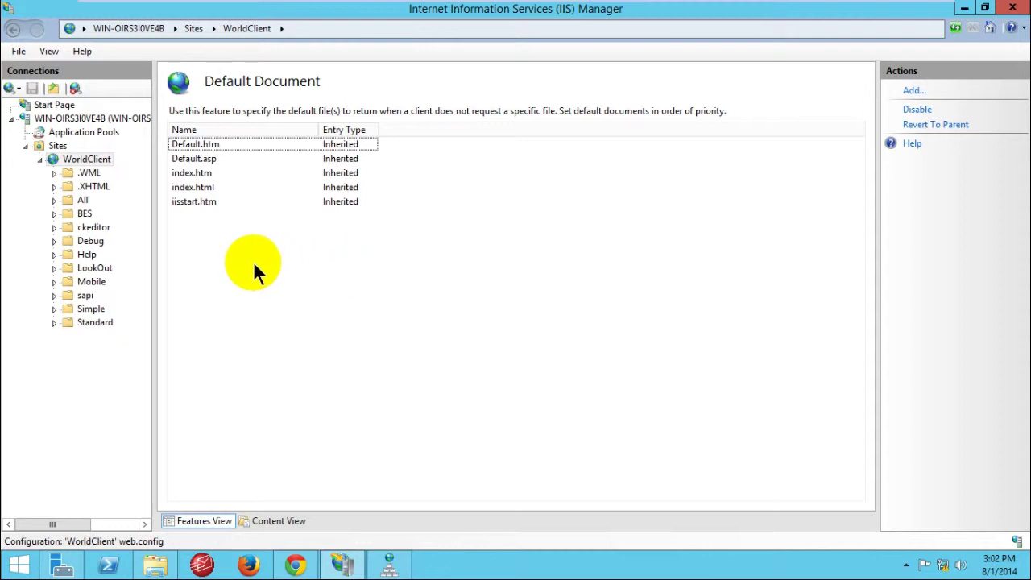
# Step: Review the five inherited default documents in the WorldClient site's list
pyautogui.click(212, 199)
pyautogui.click(210, 189)
pyautogui.click(208, 175)
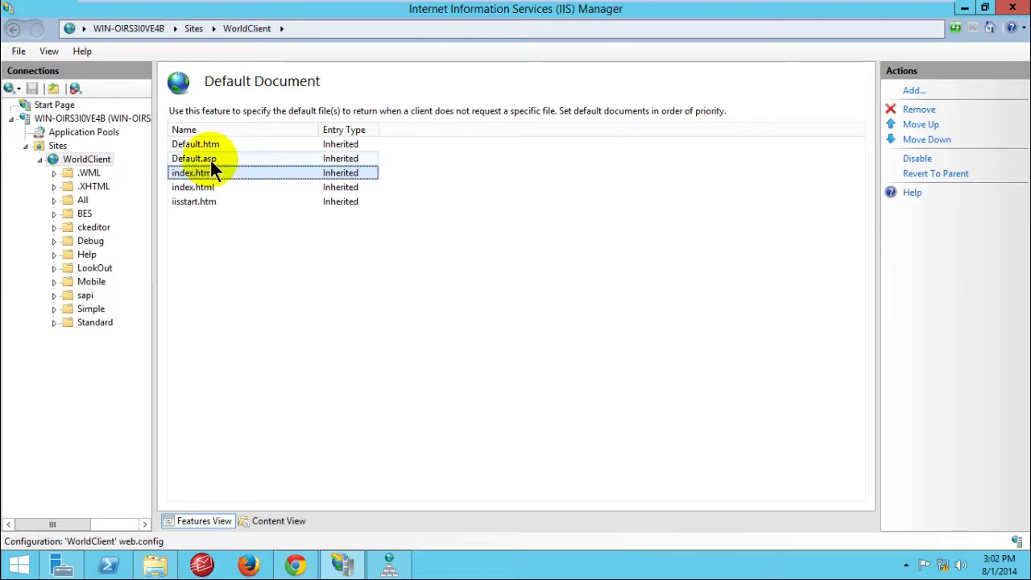
pyautogui.click(214, 144)
pyautogui.click(269, 278)
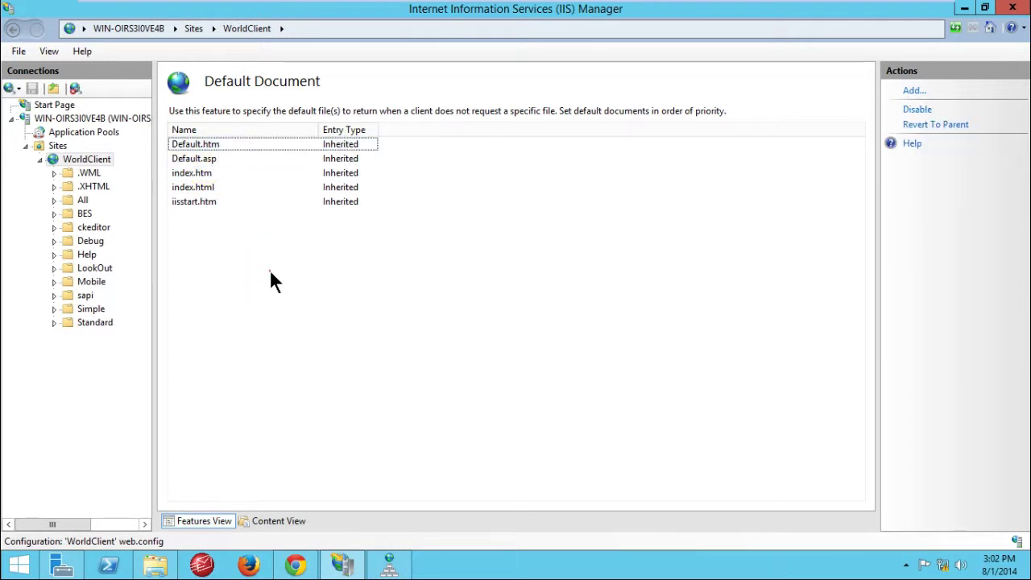
pyautogui.click(246, 245)
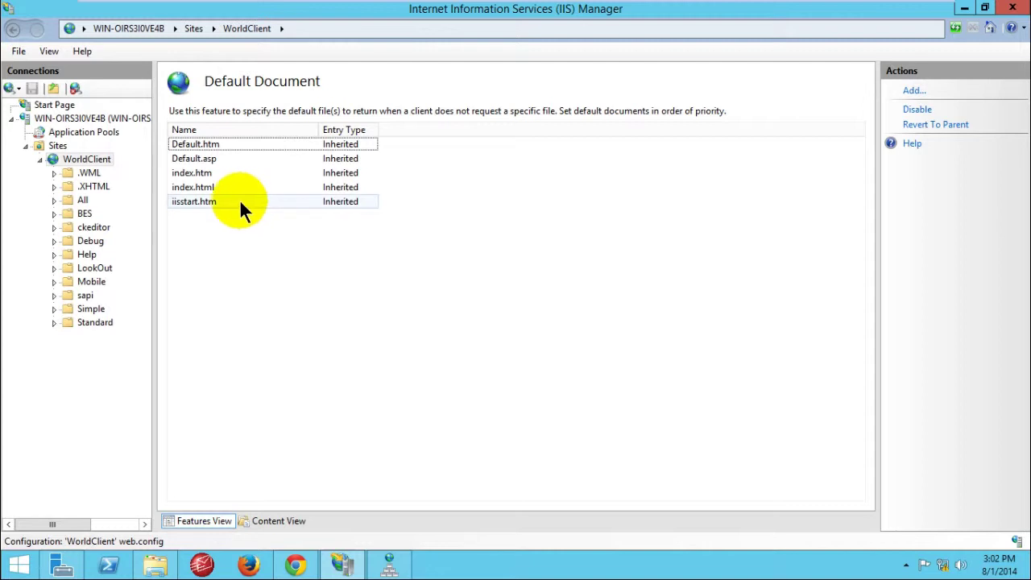
pyautogui.click(217, 229)
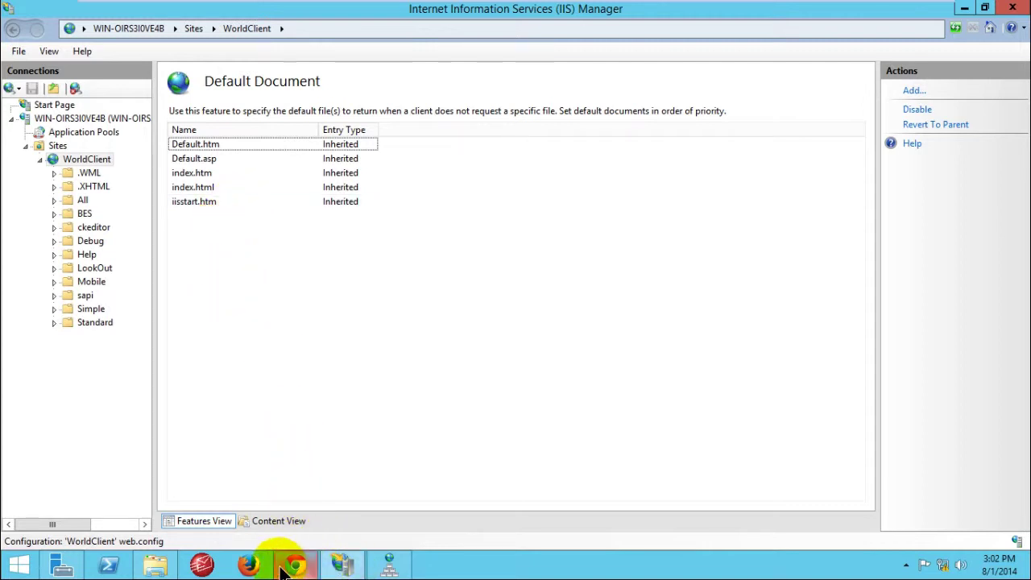
# Step: Check the WorldClient.dll file name in the WorldClient HTML folder, leaving it unchanged
pyautogui.click(156, 564)
pyautogui.click(386, 417)
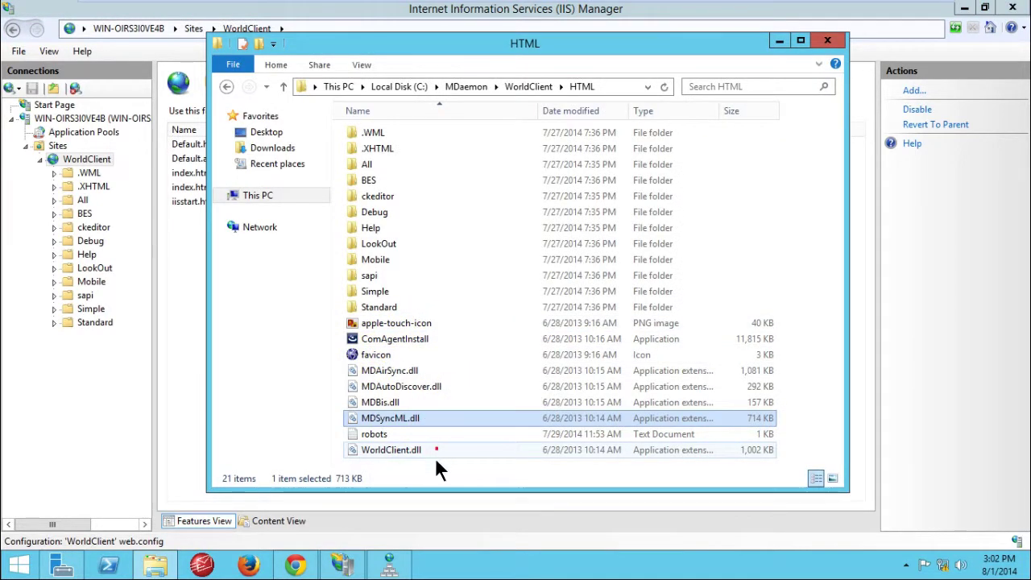
pyautogui.click(435, 456)
pyautogui.press('F2')
pyautogui.click(446, 418)
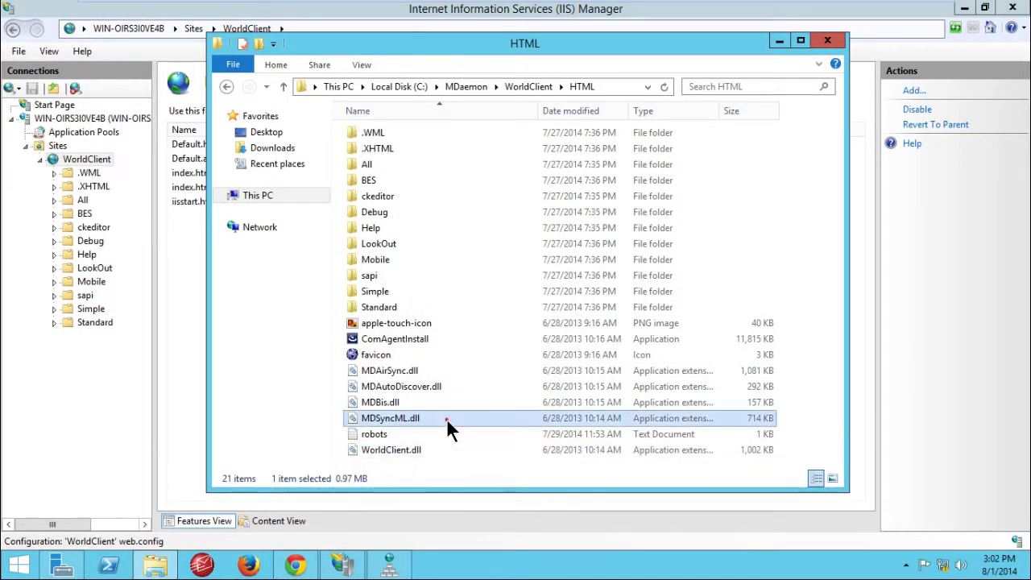
pyautogui.click(779, 40)
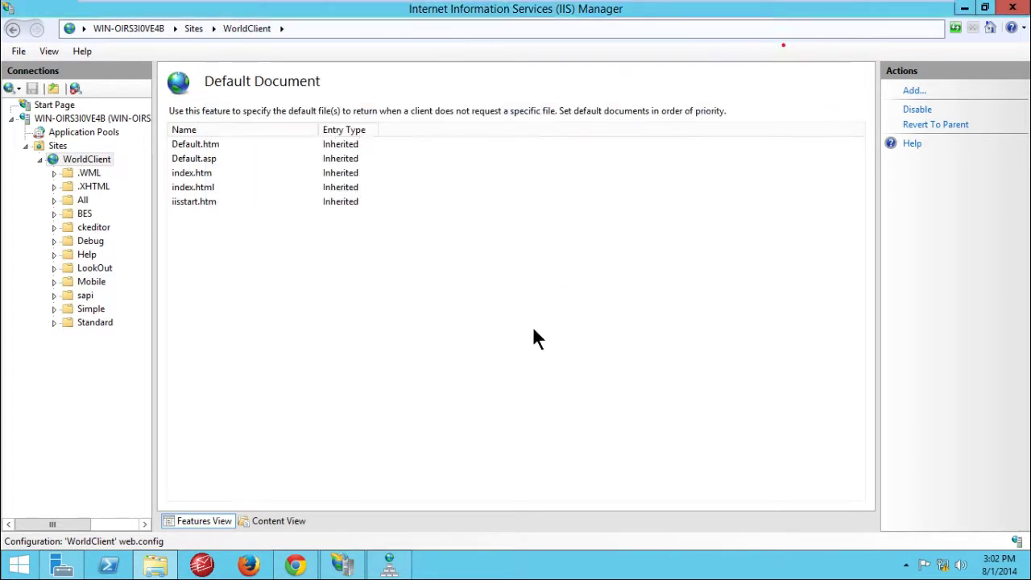
# Step: Remove the iisstart.htm and index.html default documents
pyautogui.click(213, 207)
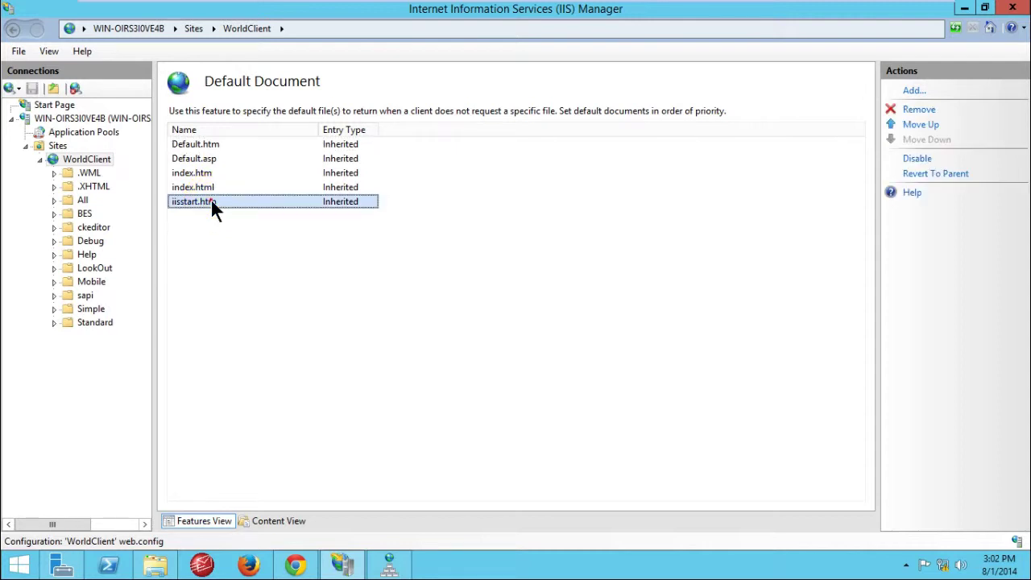
pyautogui.rightClick(214, 207)
pyautogui.click(241, 230)
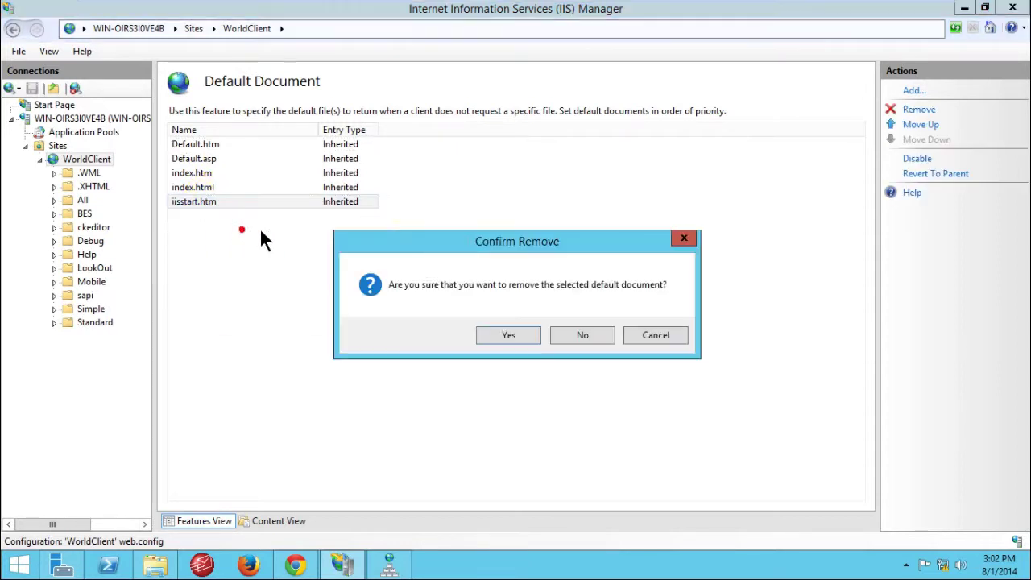
pyautogui.click(499, 334)
pyautogui.click(249, 201)
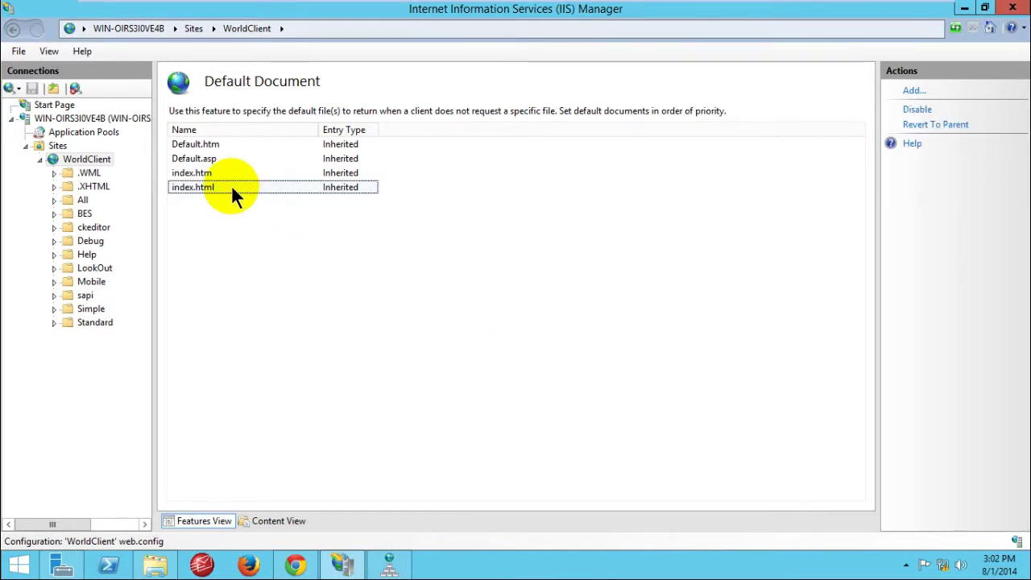
pyautogui.rightClick(232, 189)
pyautogui.click(275, 215)
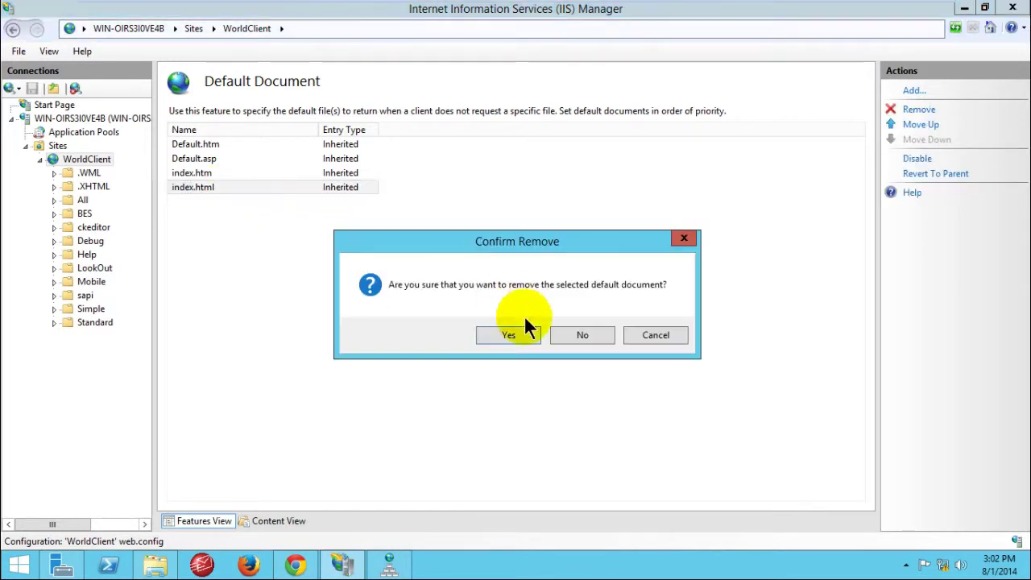
pyautogui.click(515, 332)
# Step: Remove index.htm, Default.asp and Default.htm, then start adding a new default document
pyautogui.rightClick(269, 173)
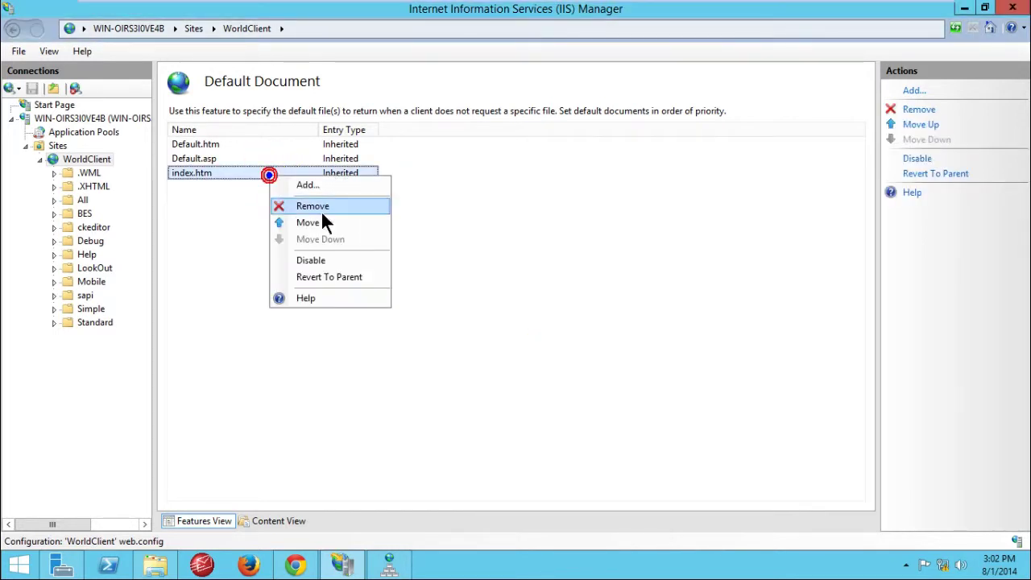
pyautogui.click(320, 207)
pyautogui.click(538, 331)
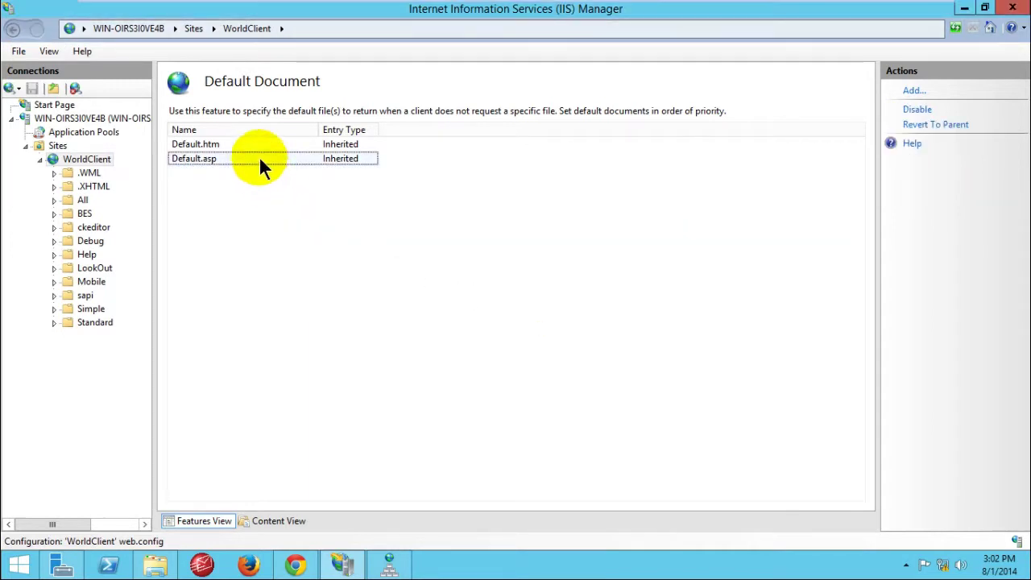
pyautogui.rightClick(259, 158)
pyautogui.click(307, 186)
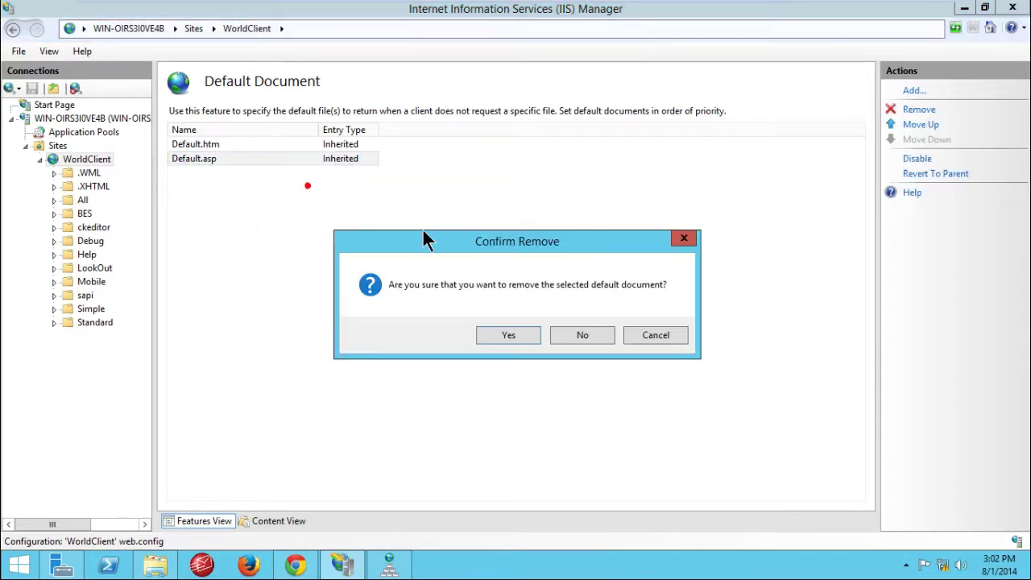
pyautogui.click(505, 334)
pyautogui.rightClick(247, 145)
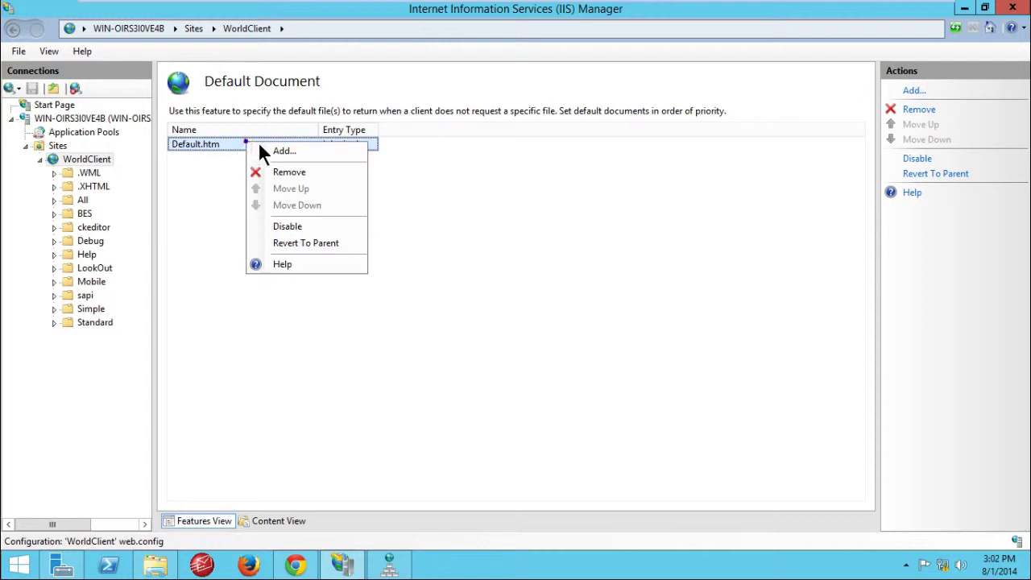
pyautogui.click(285, 169)
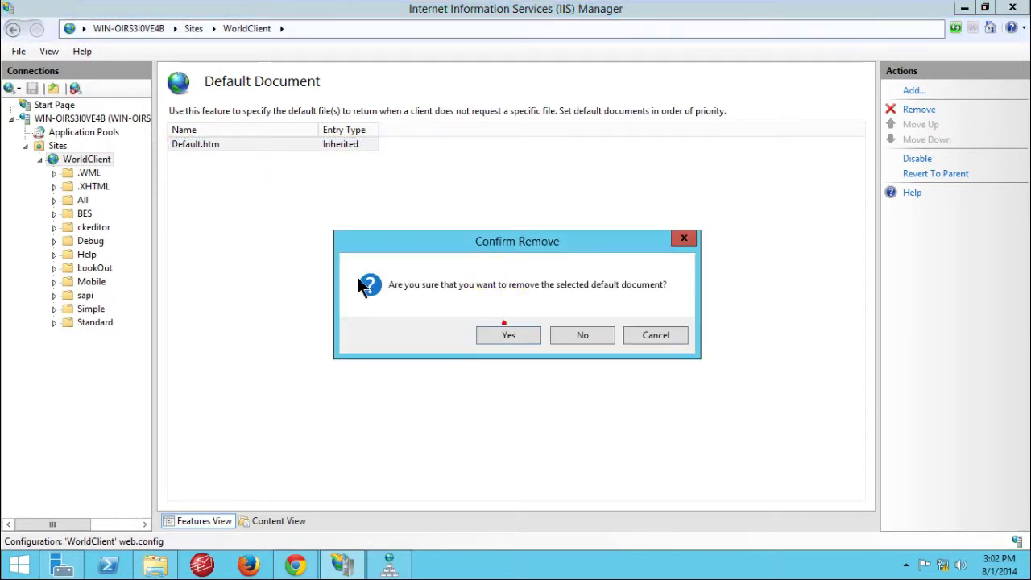
pyautogui.click(489, 335)
pyautogui.rightClick(281, 197)
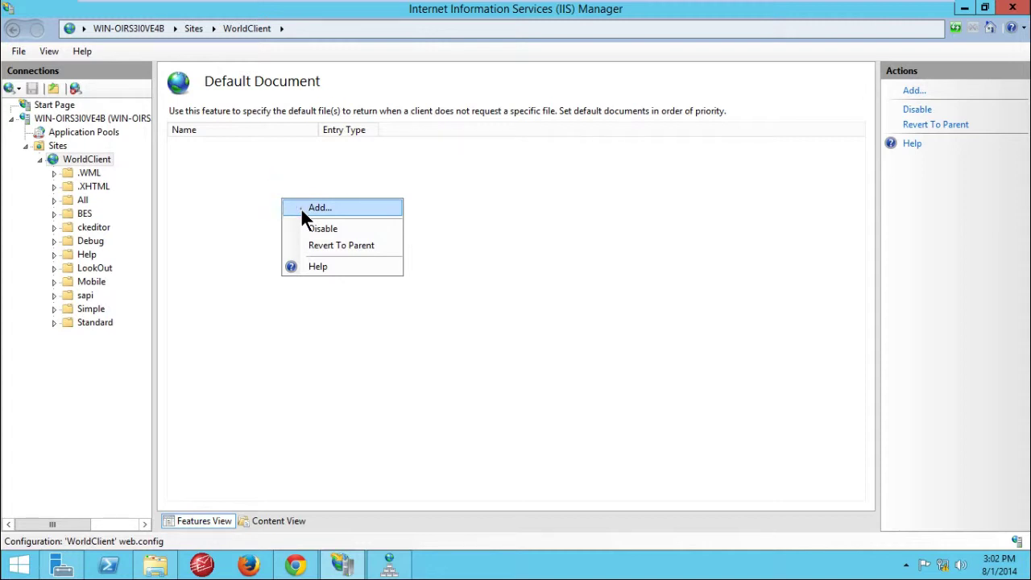
pyautogui.click(301, 209)
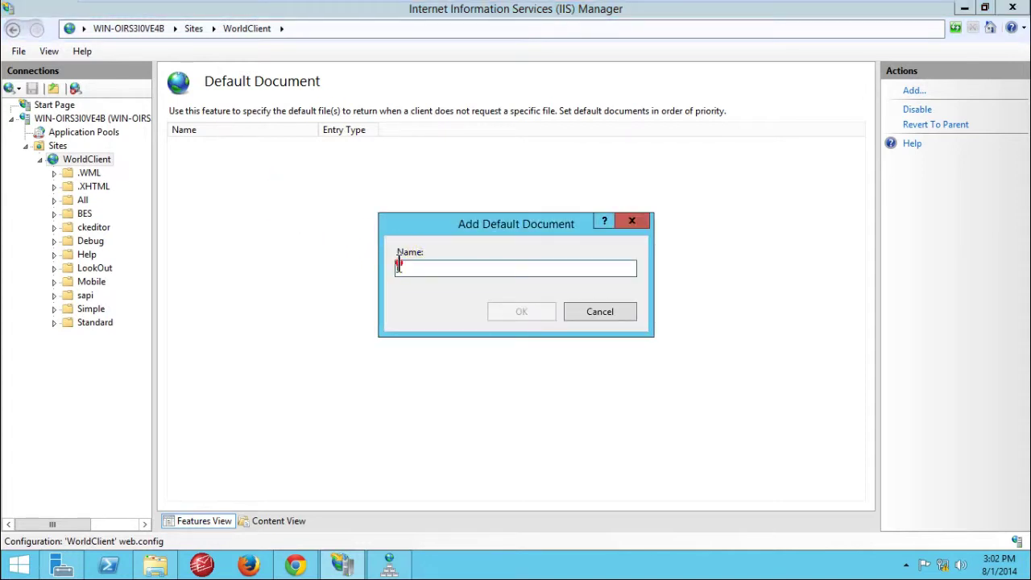
# Step: Copy the name WorldClient.dll from the file in the WorldClient HTML folder
pyautogui.click(156, 566)
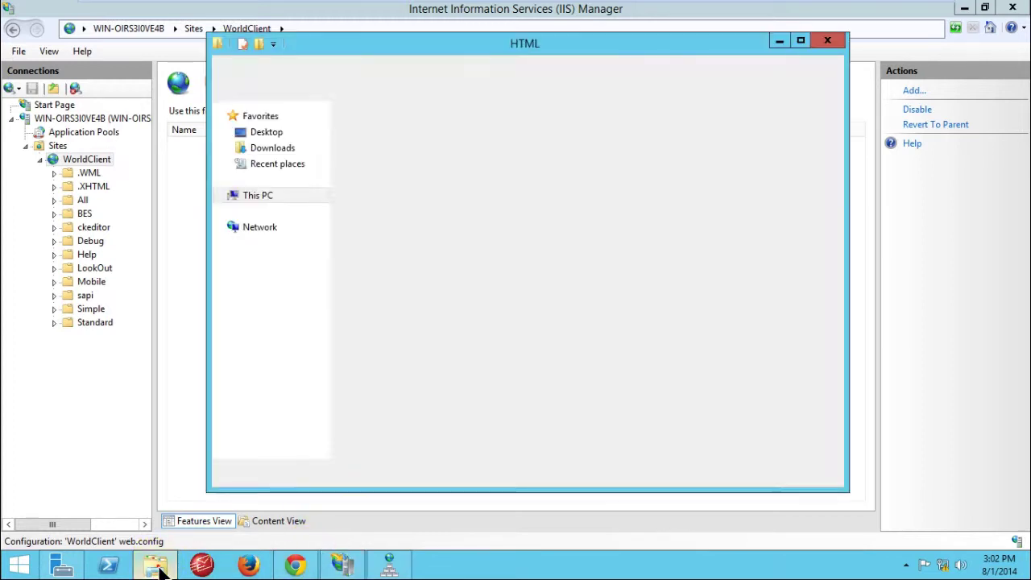
pyautogui.click(390, 420)
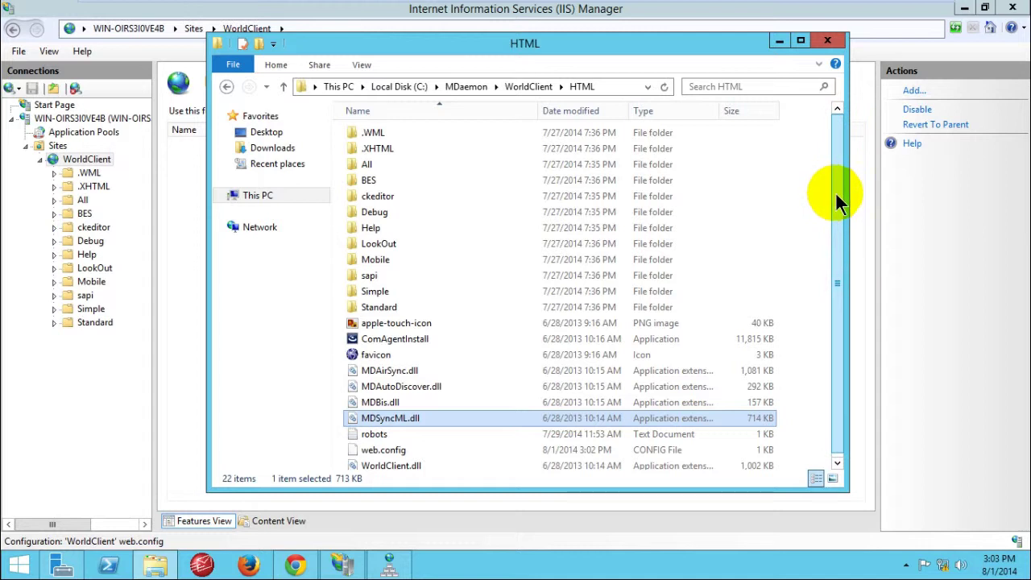
pyautogui.scroll(-1, 558, 351)
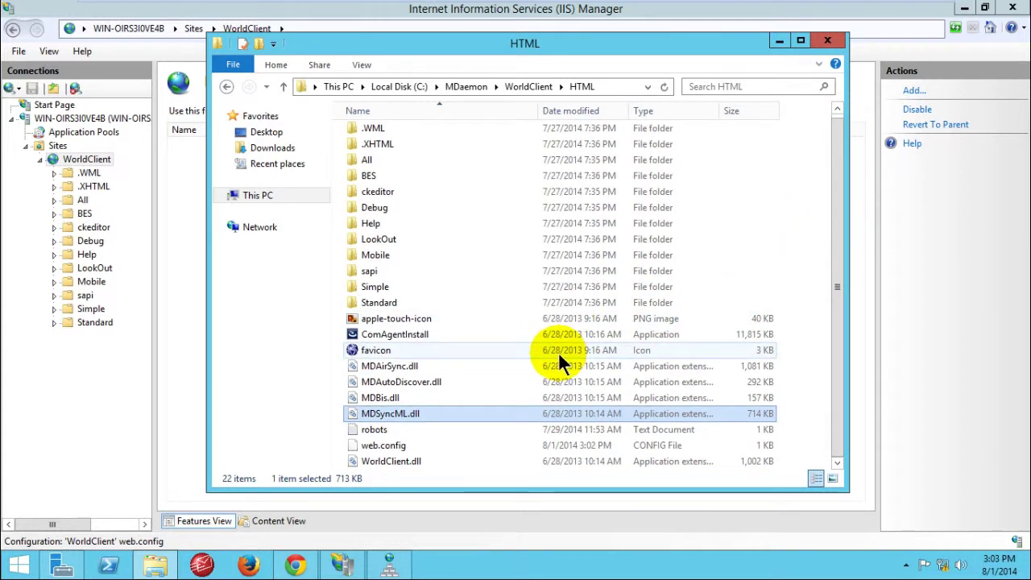
pyautogui.click(398, 460)
pyautogui.click(398, 459)
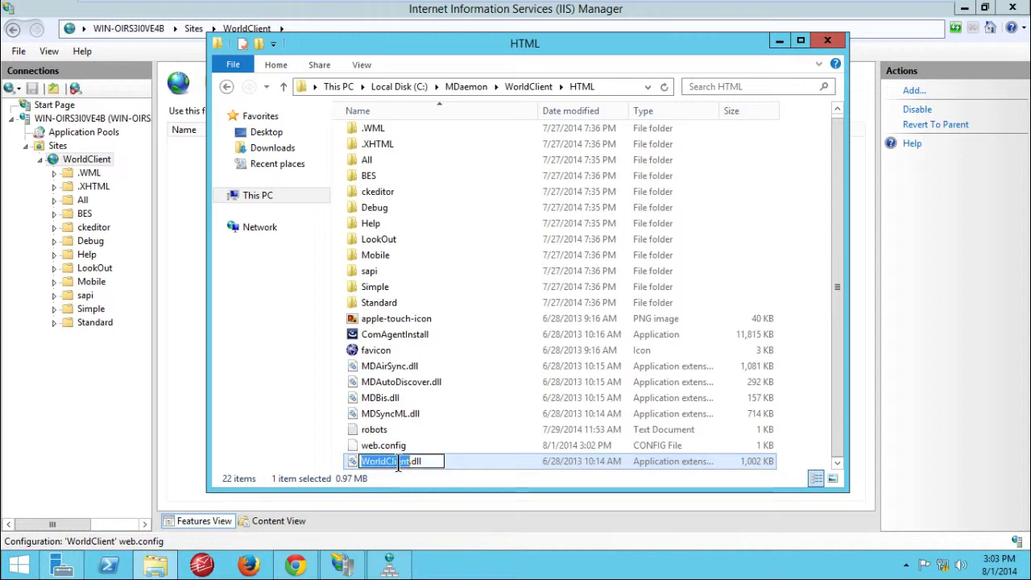
pyautogui.click(423, 461)
pyautogui.moveTo(420, 460)
pyautogui.mouseDown()
pyautogui.moveTo(358, 460)
pyautogui.moveTo(413, 467)
pyautogui.mouseUp()
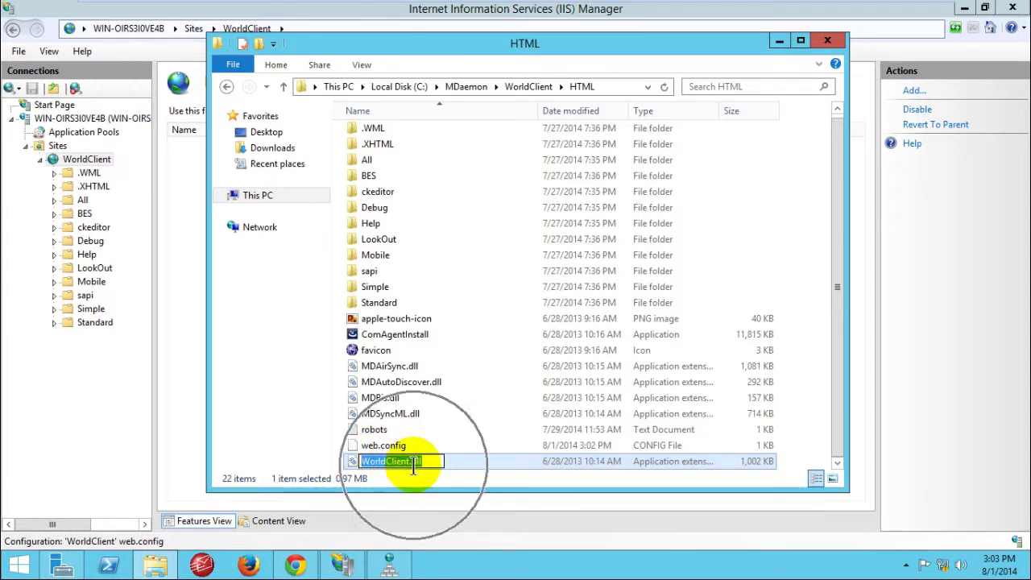
pyautogui.rightClick(413, 467)
pyautogui.click(463, 311)
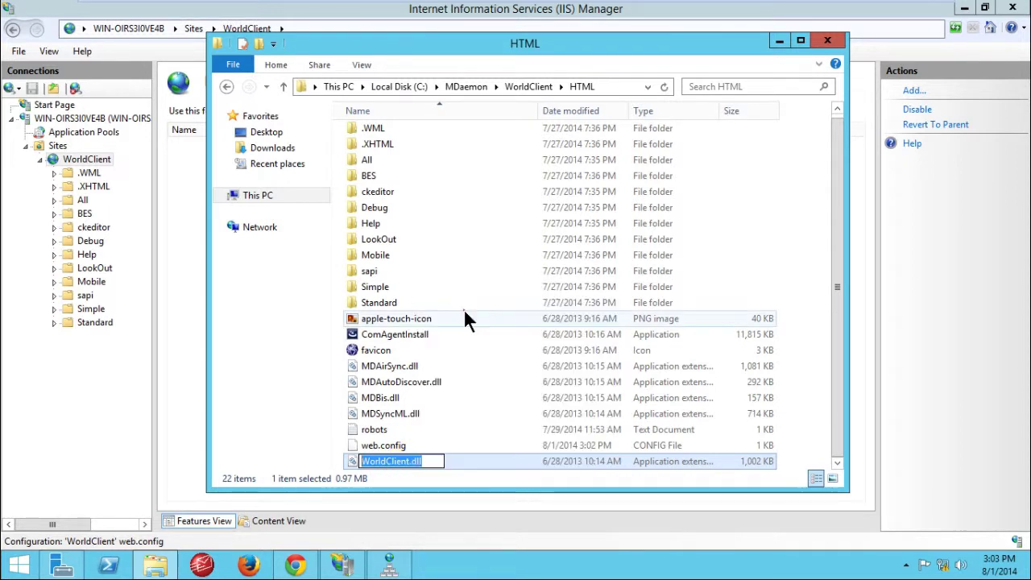
# Step: Paste WorldClient.dll as the new default document name and confirm it
pyautogui.click(536, 15)
pyautogui.click(444, 269)
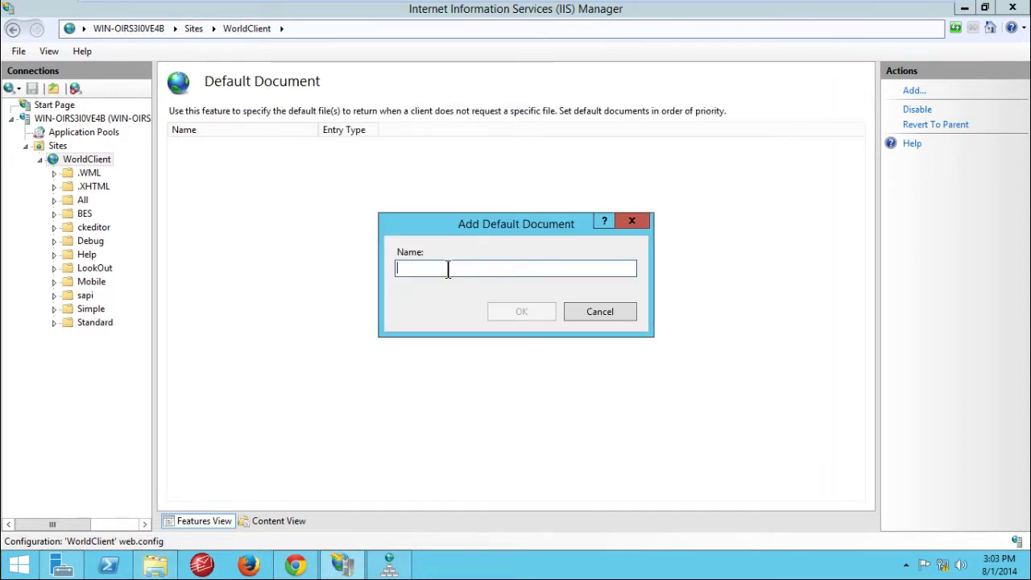
pyautogui.rightClick(448, 269)
pyautogui.click(466, 327)
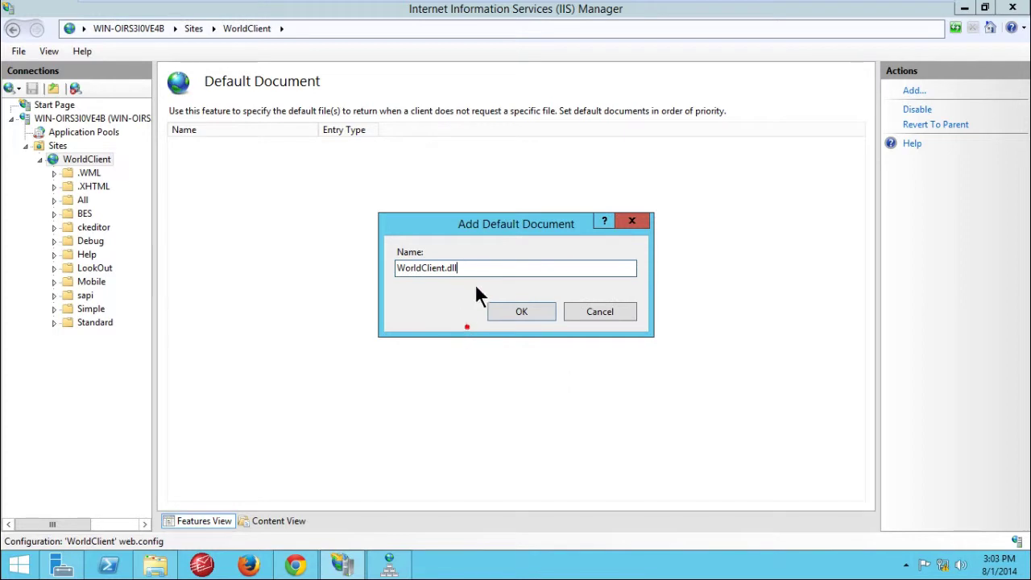
pyautogui.click(521, 312)
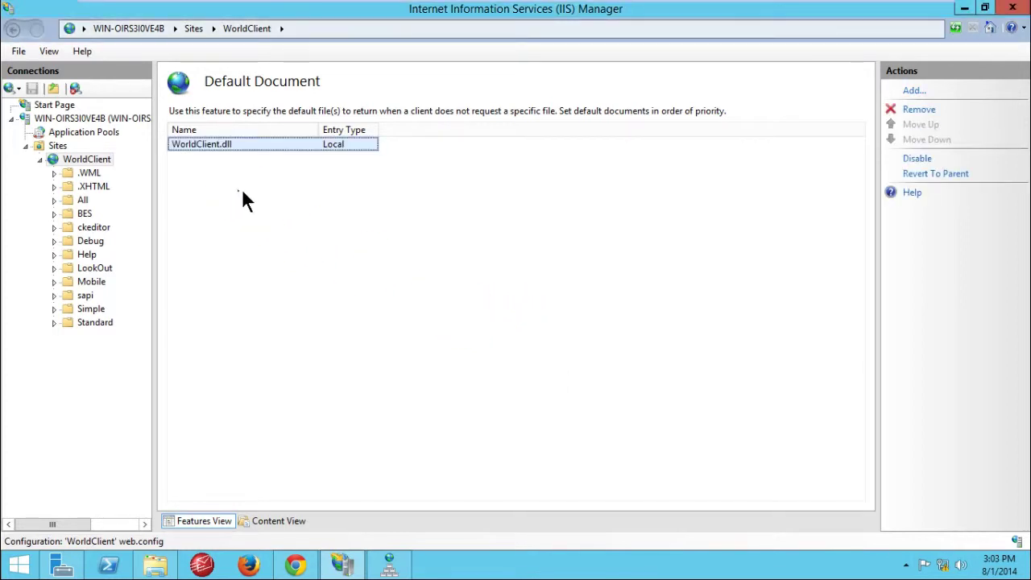
pyautogui.click(243, 193)
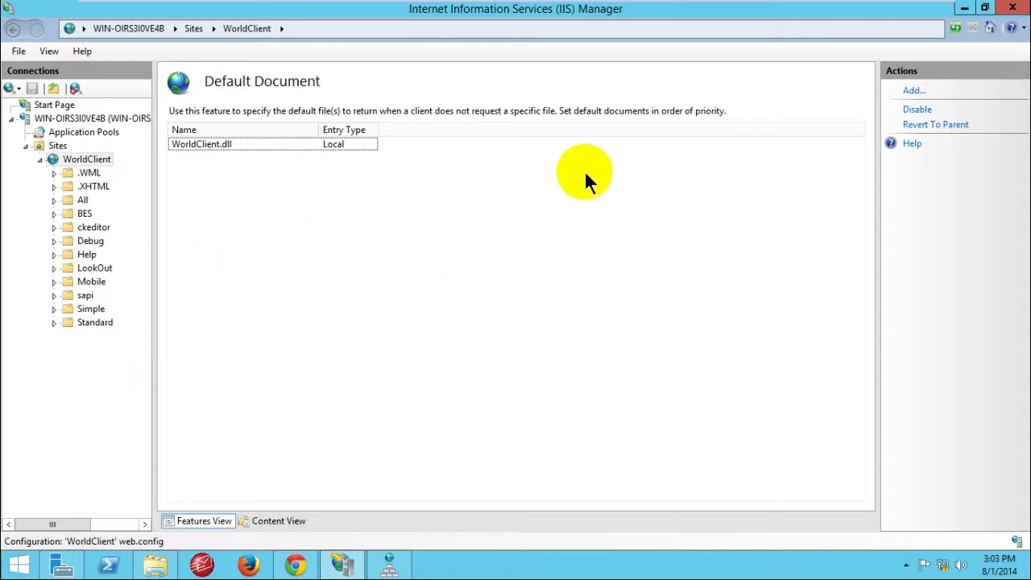
# Step: Add Execute to the Read and Script feature permissions of WorldClient's handler mappings
pyautogui.click(93, 158)
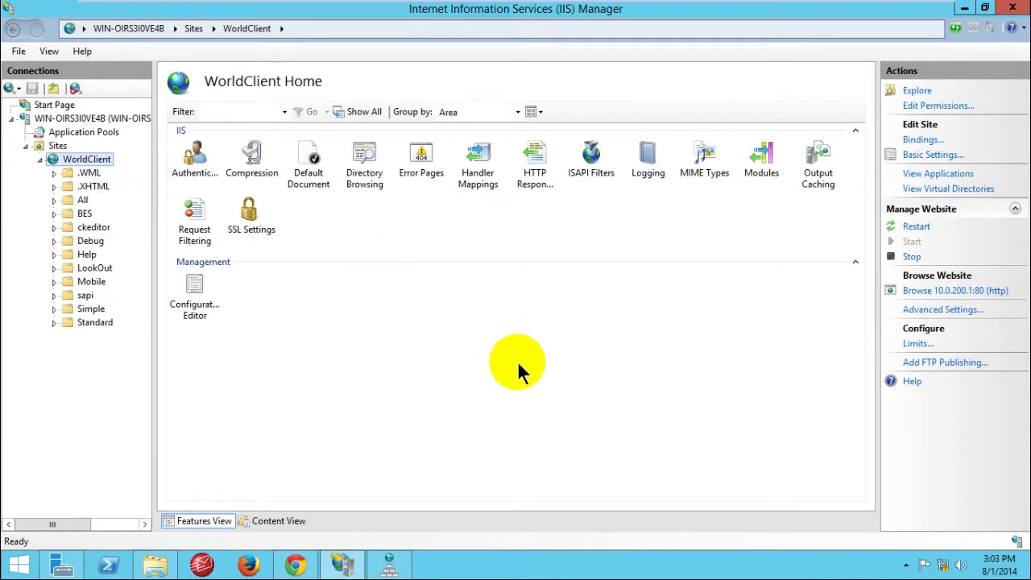
pyautogui.click(517, 360)
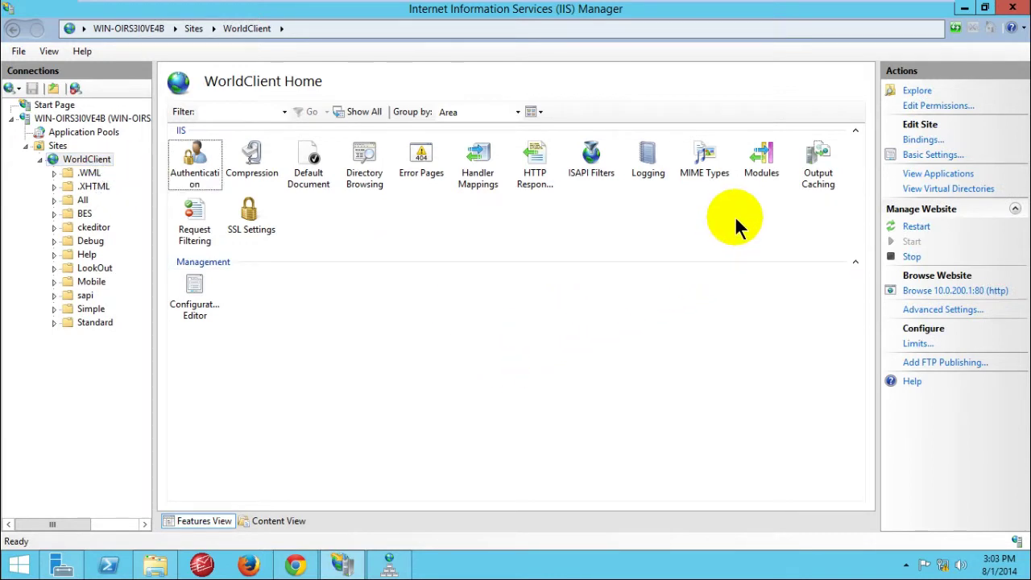
pyautogui.doubleClick(484, 160)
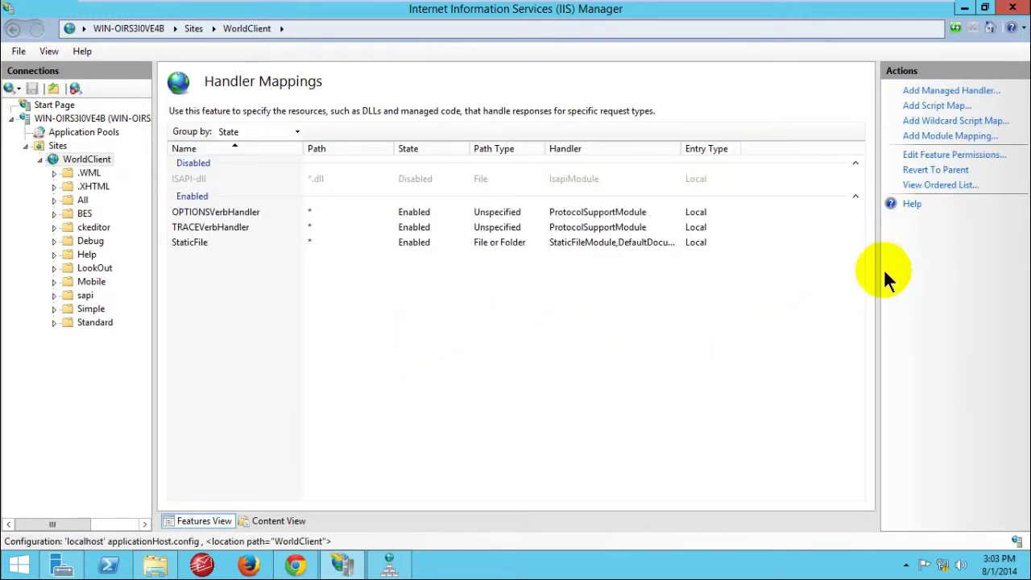
pyautogui.click(946, 160)
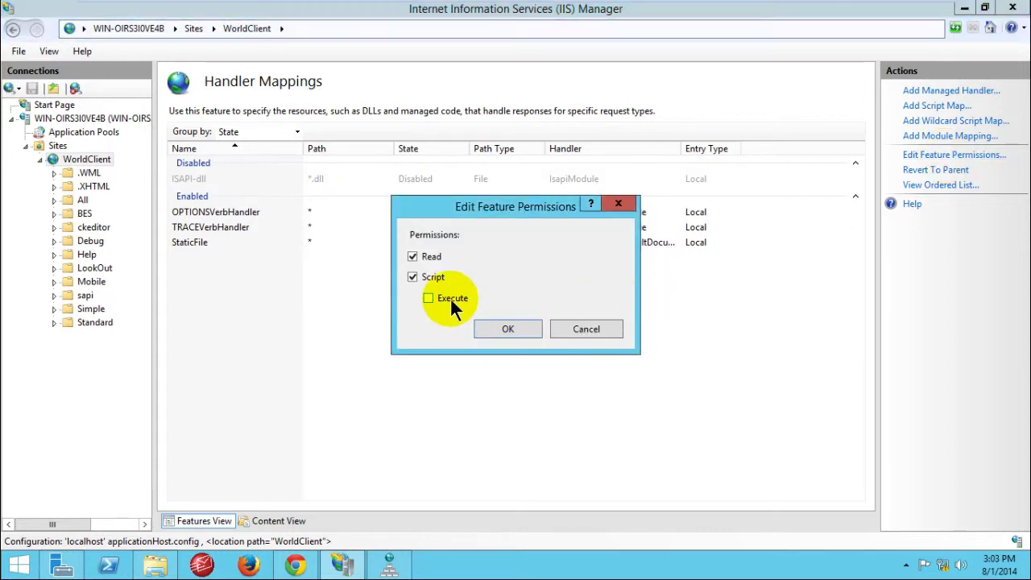
pyautogui.moveTo(503, 210); pyautogui.dragTo(471, 202)
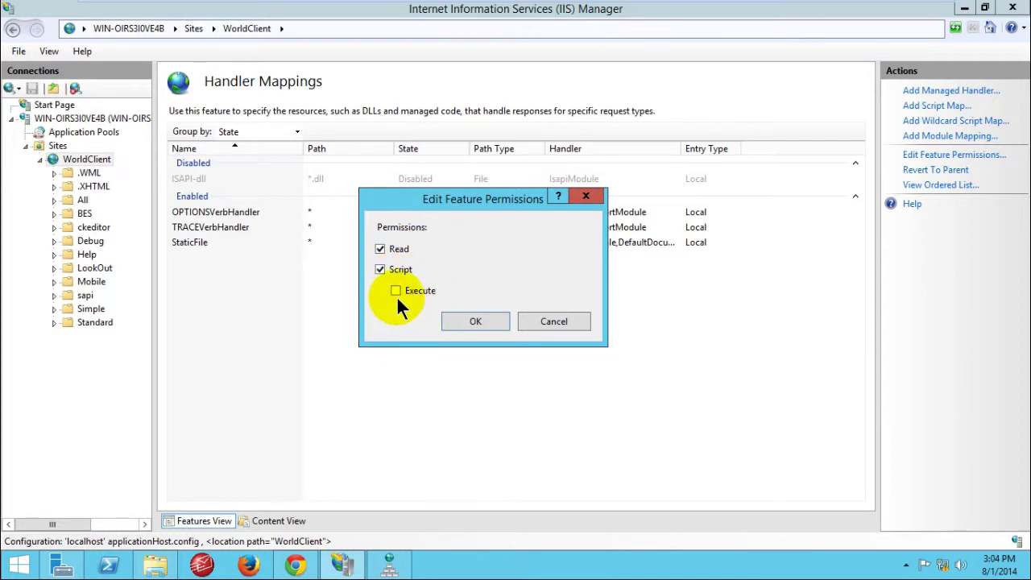
pyautogui.click(396, 290)
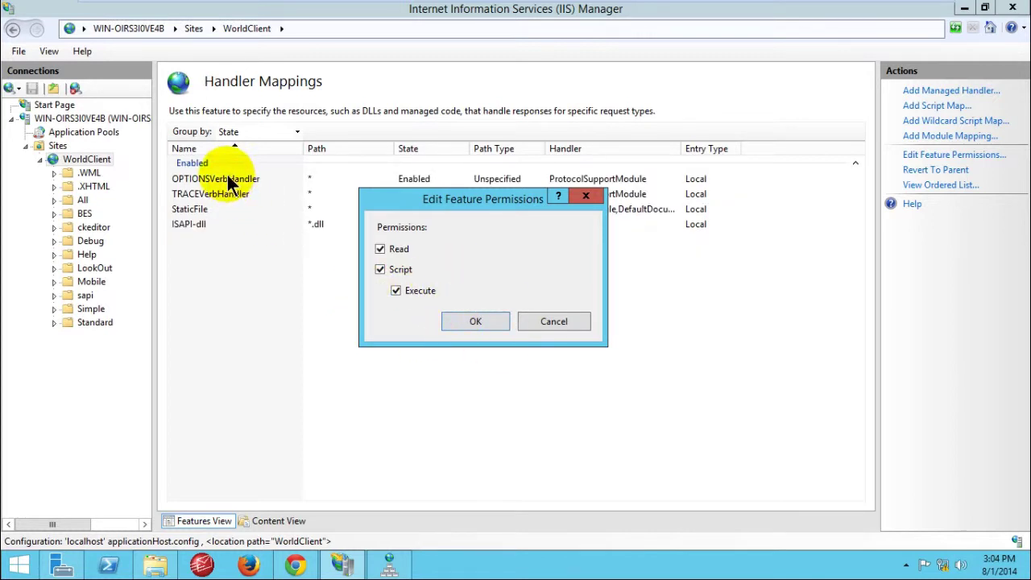
pyautogui.click(496, 319)
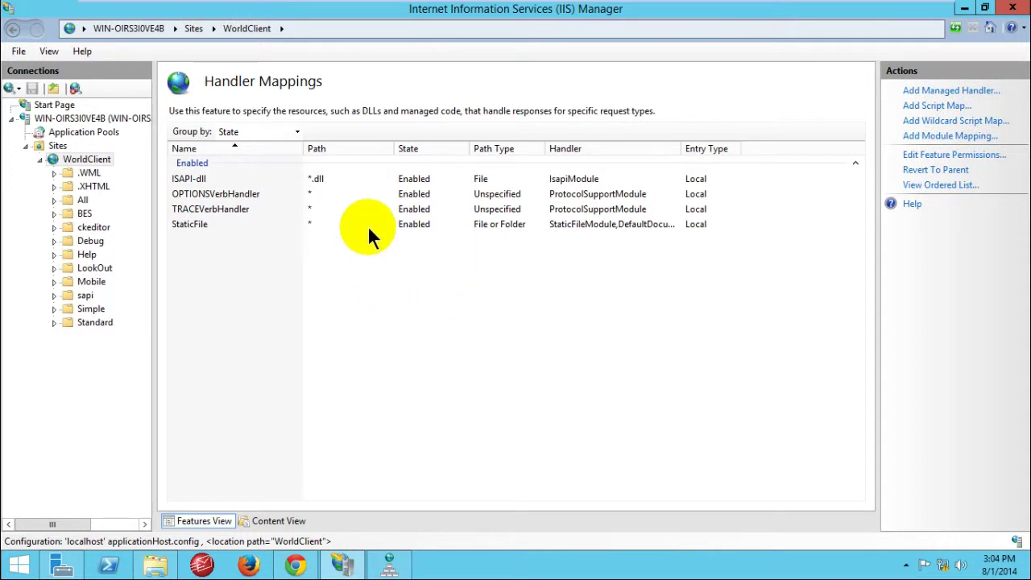
# Step: Open the ISAPI-dll handler's Edit Module Mapping dialog (*.dll, IsapiModule)
pyautogui.click(389, 179)
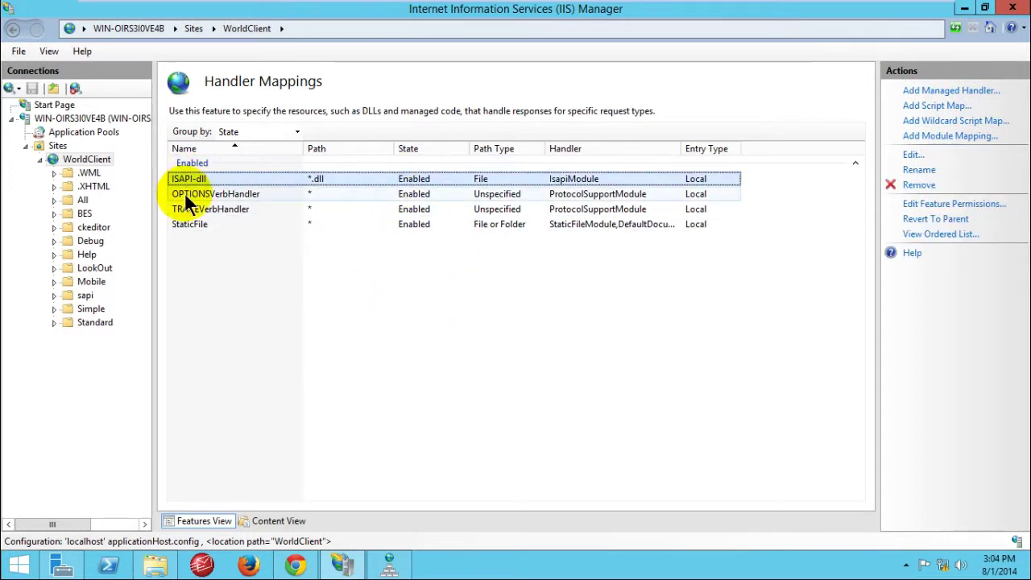
pyautogui.click(225, 283)
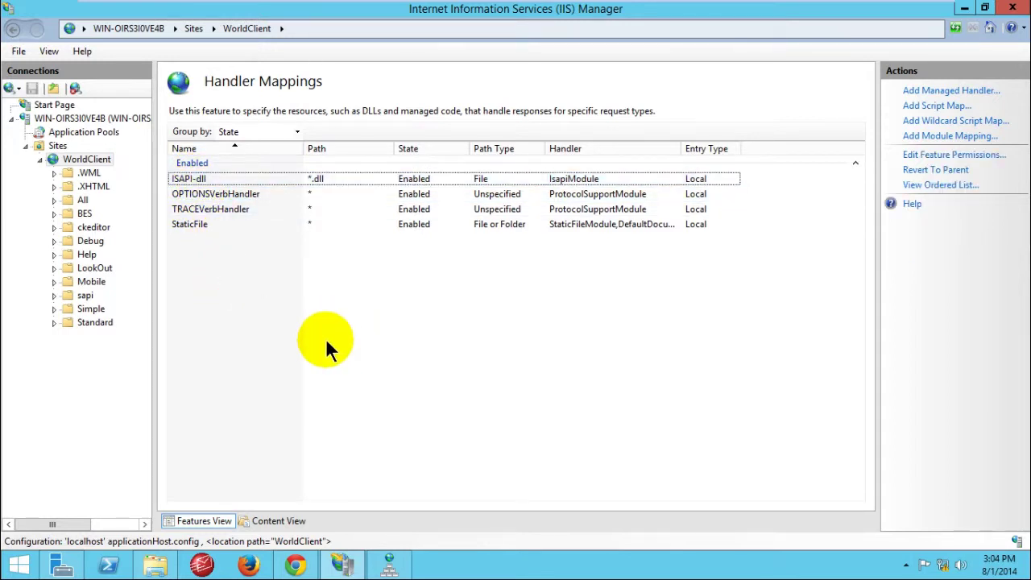
pyautogui.click(197, 177)
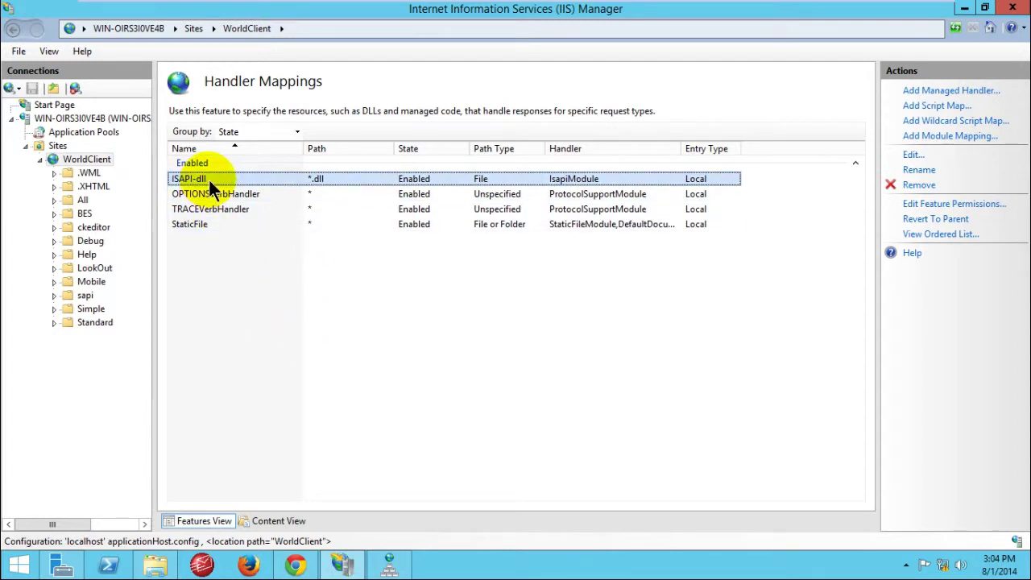
pyautogui.click(244, 321)
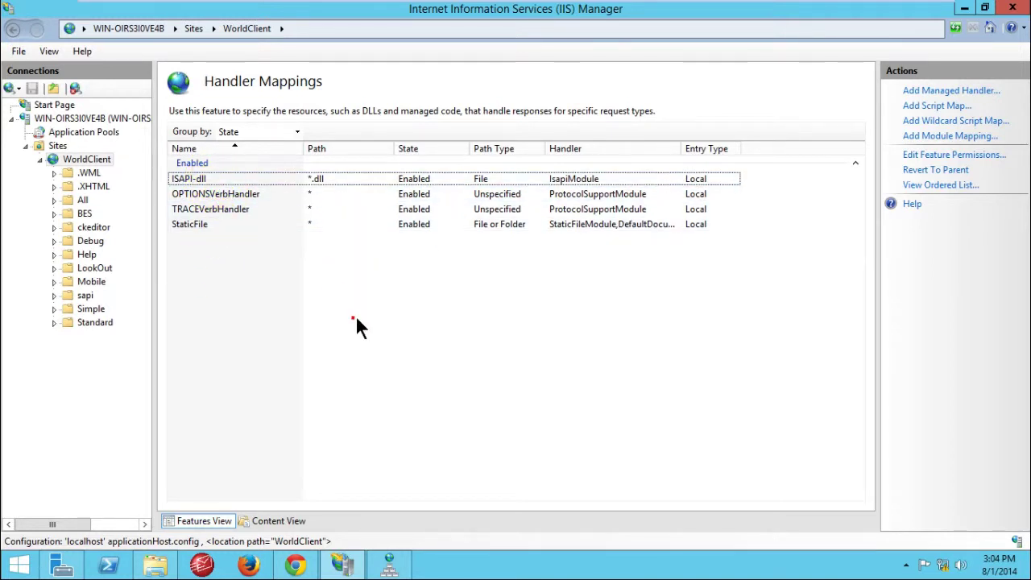
pyautogui.click(277, 280)
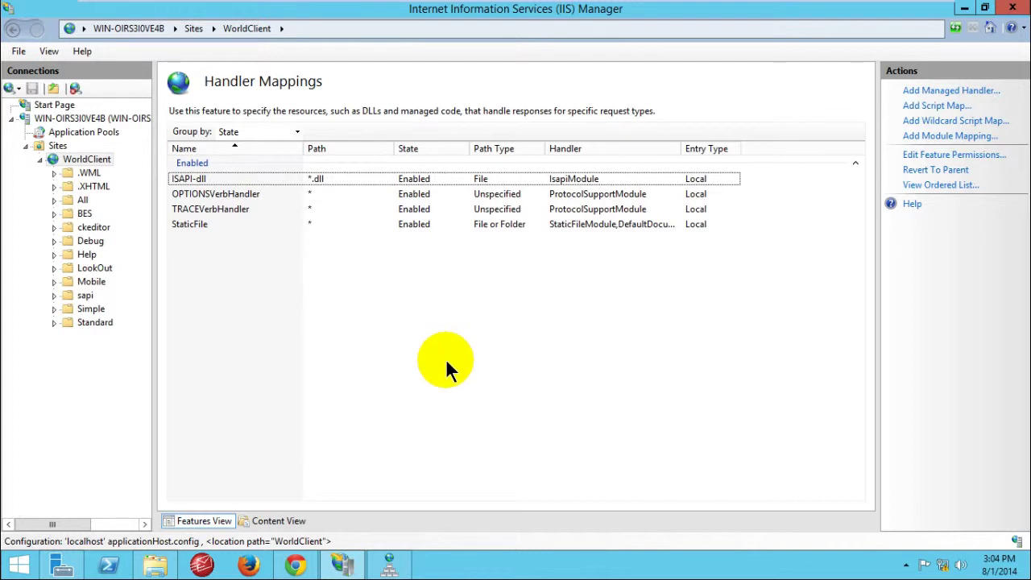
pyautogui.click(215, 181)
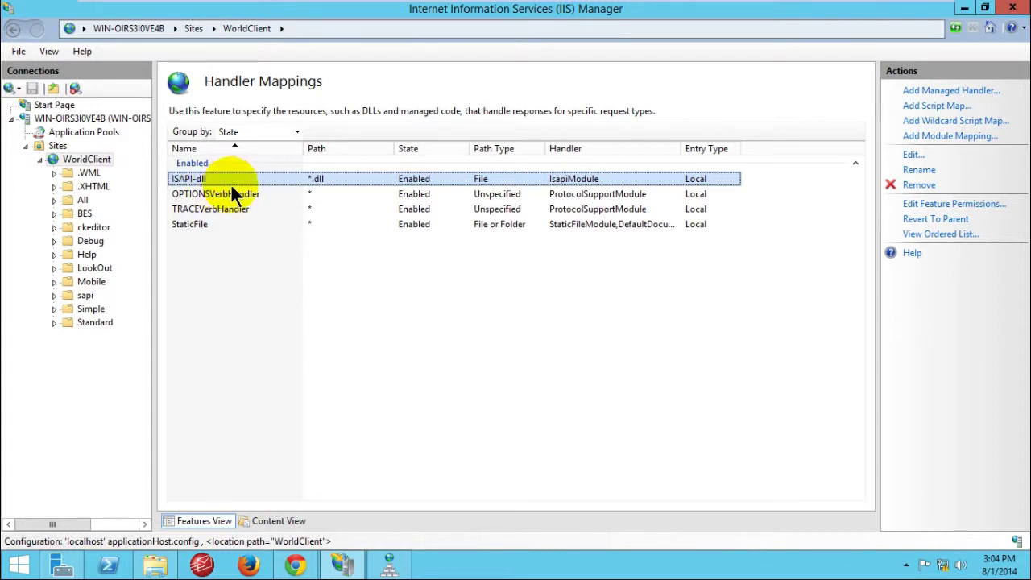
pyautogui.click(364, 300)
pyautogui.click(231, 177)
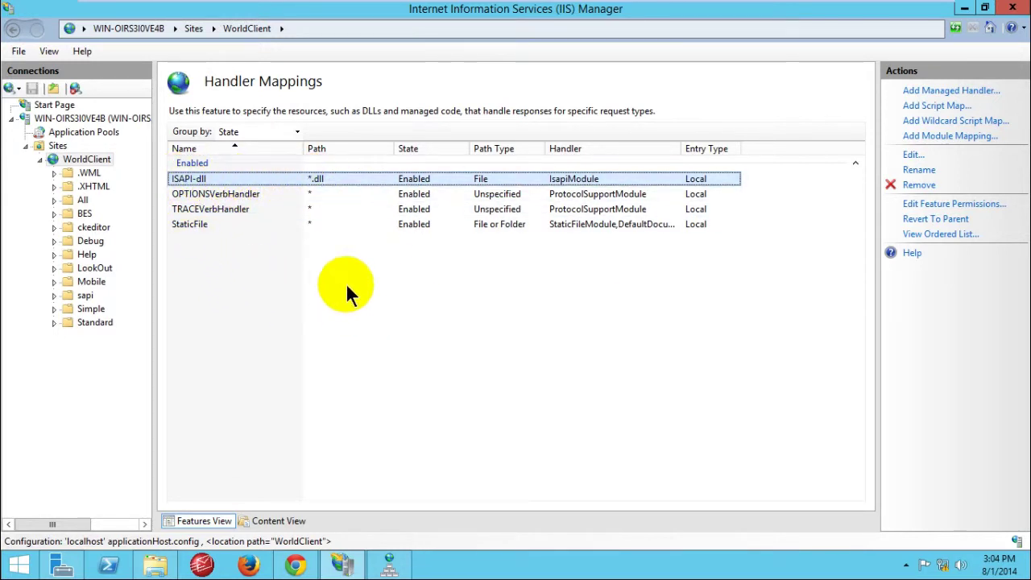
pyautogui.click(384, 291)
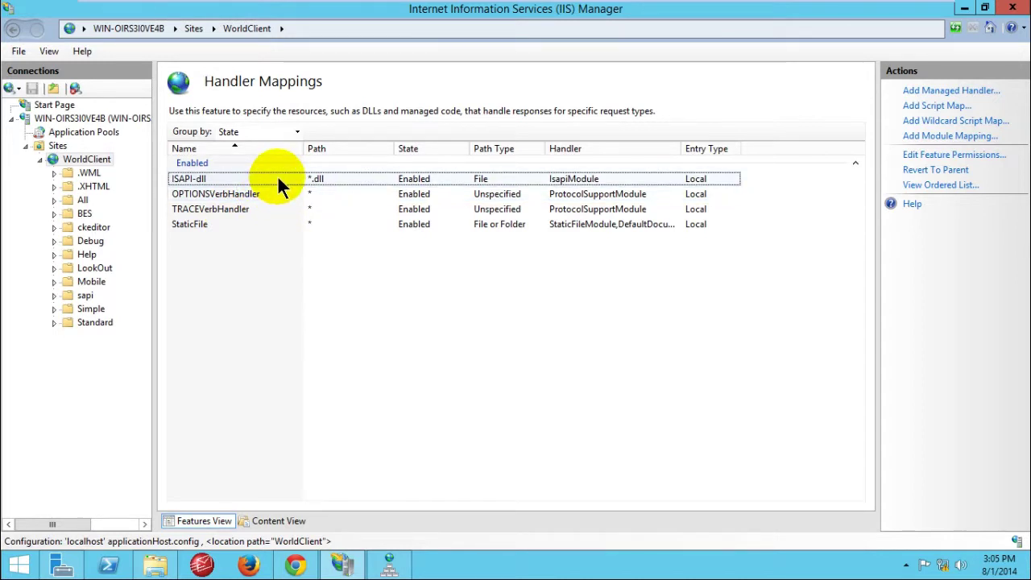
pyautogui.rightClick(278, 178)
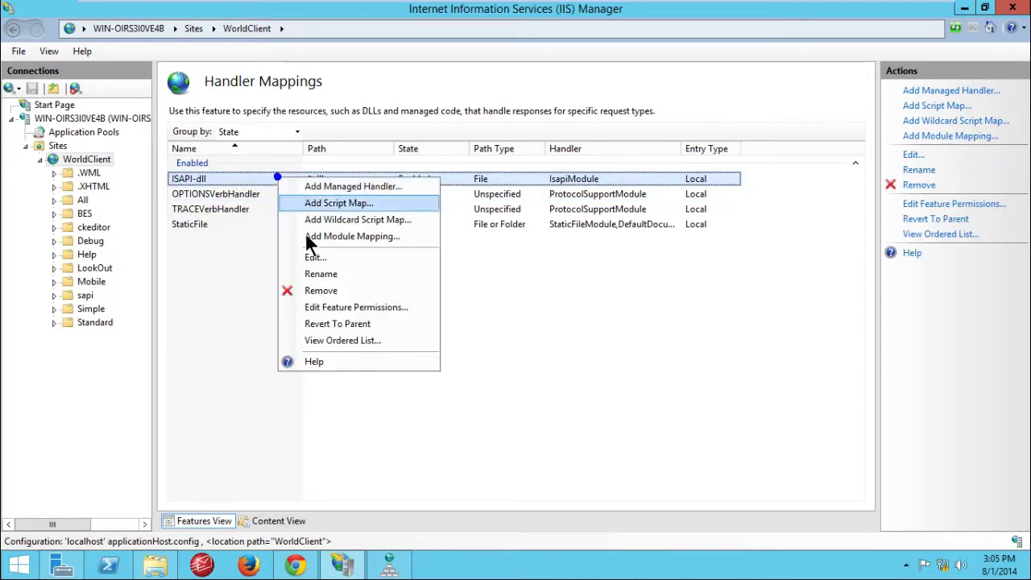
pyautogui.click(315, 256)
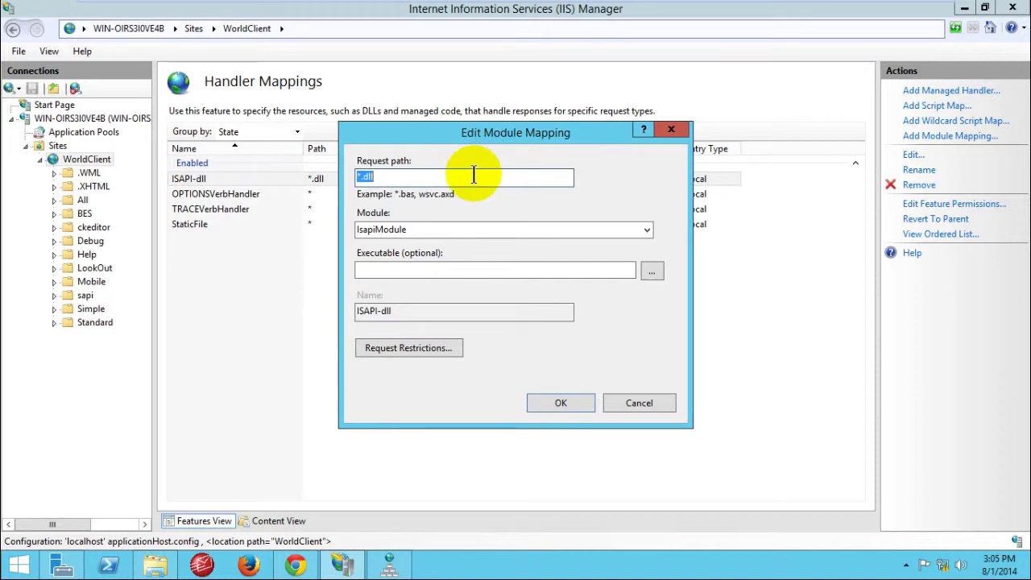
# Step: Keep request path *.dll and module IsapiModule, then browse for the mapping's executable
pyautogui.click(472, 176)
pyautogui.moveTo(444, 176); pyautogui.dragTo(352, 179)
pyautogui.click(398, 176)
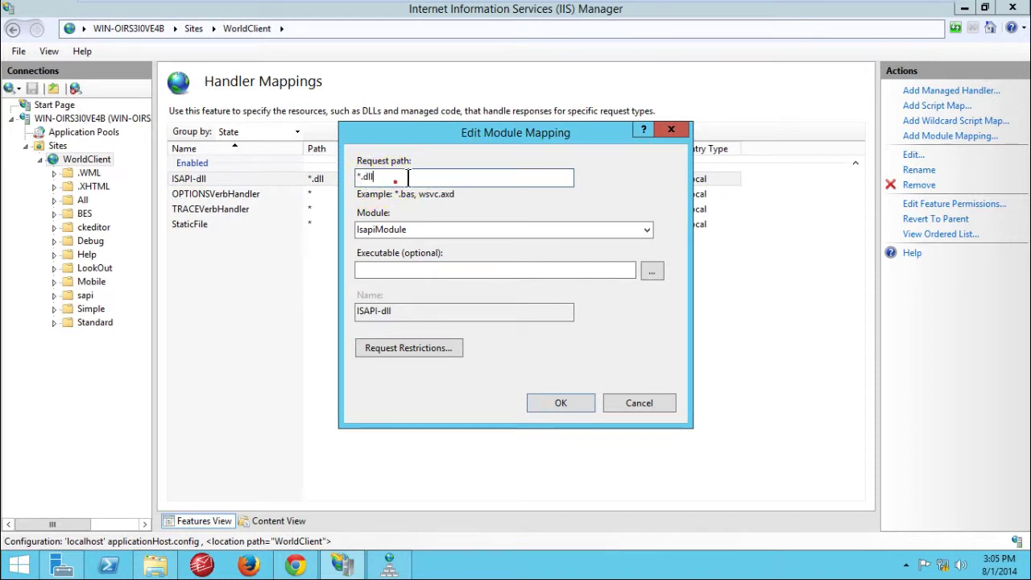
pyautogui.moveTo(384, 176); pyautogui.dragTo(355, 178)
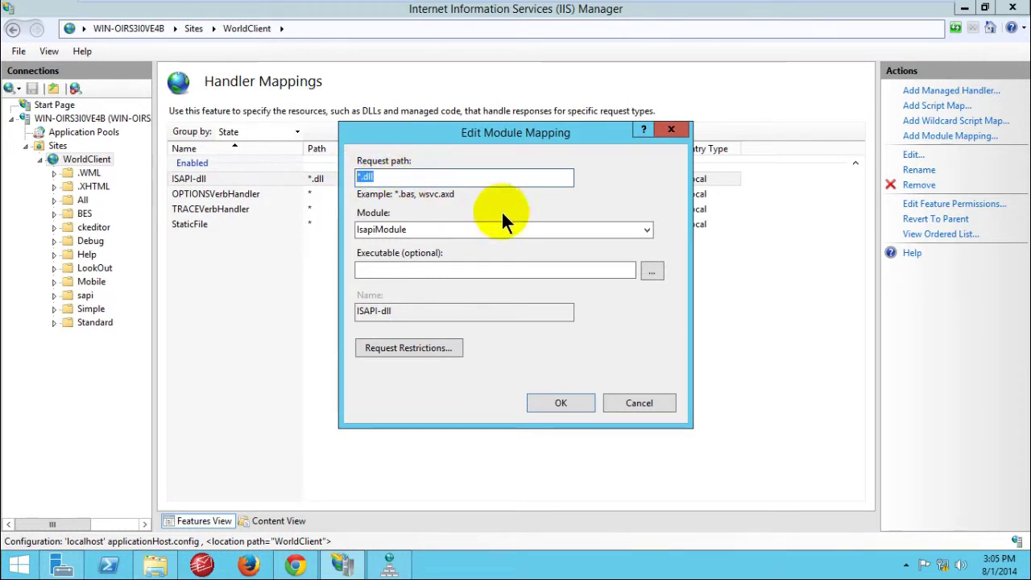
pyautogui.click(417, 230)
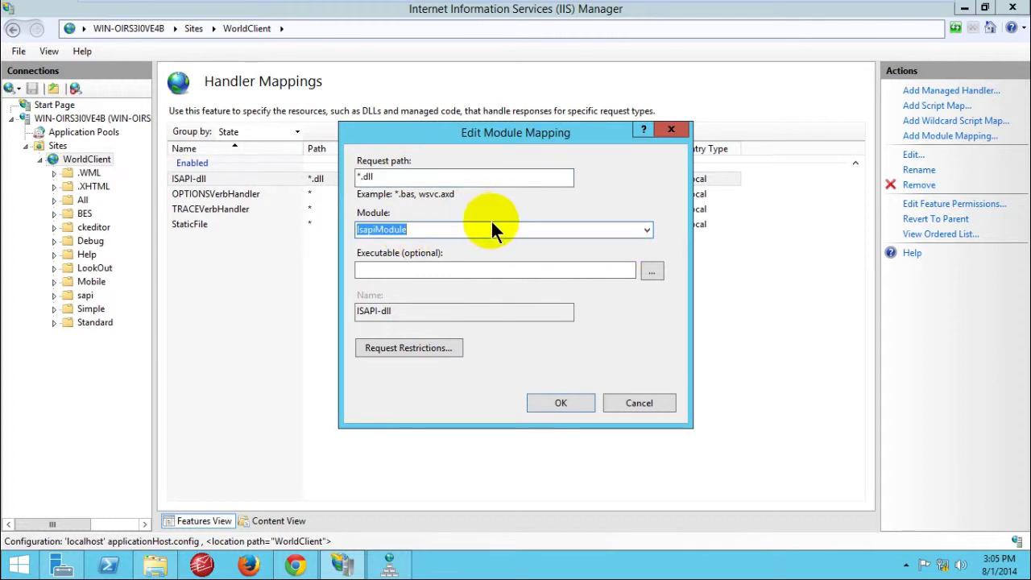
pyautogui.click(530, 229)
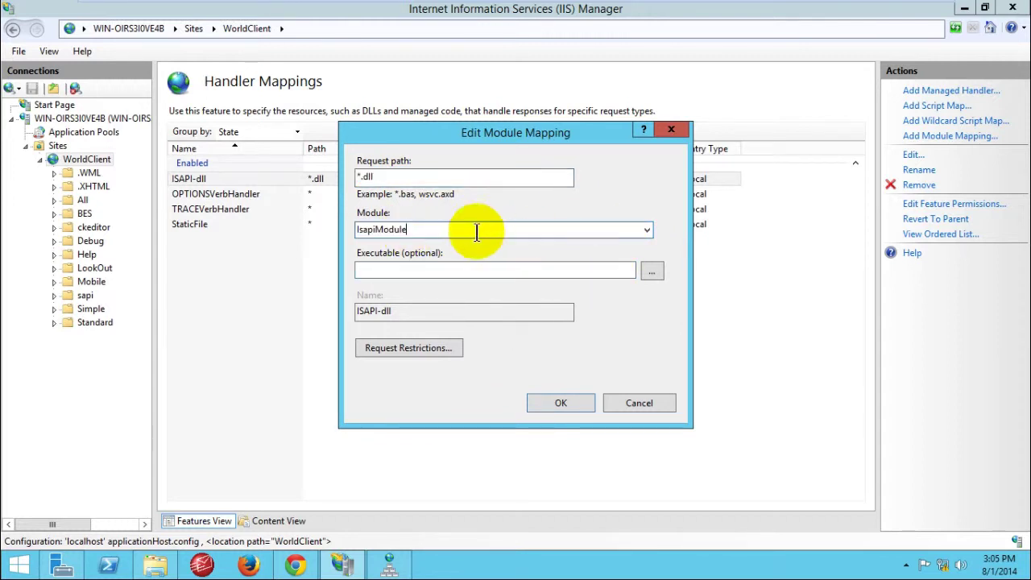
pyautogui.click(646, 231)
pyautogui.click(646, 230)
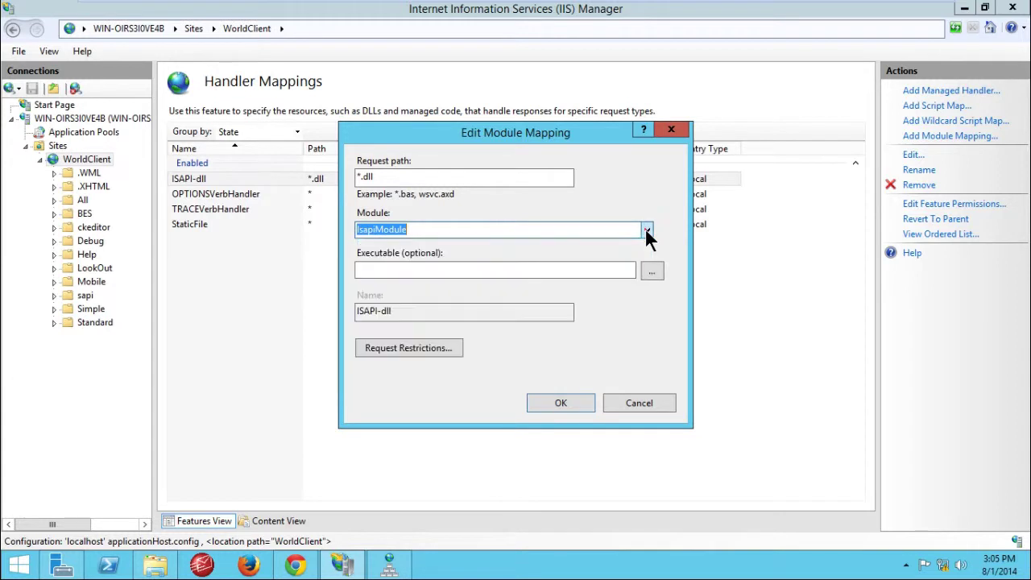
pyautogui.click(566, 270)
pyautogui.click(650, 274)
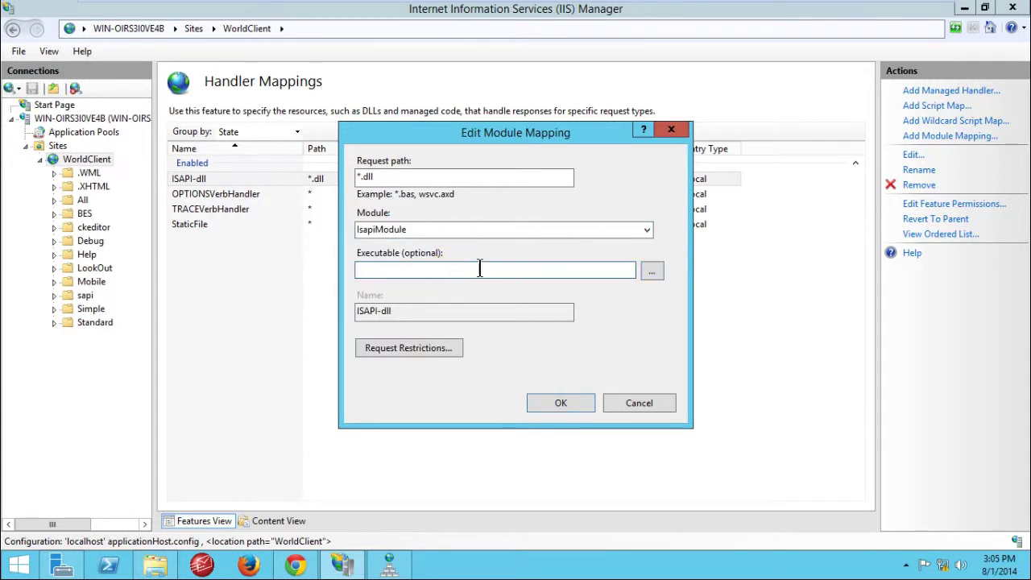
pyautogui.click(480, 269)
pyautogui.click(653, 272)
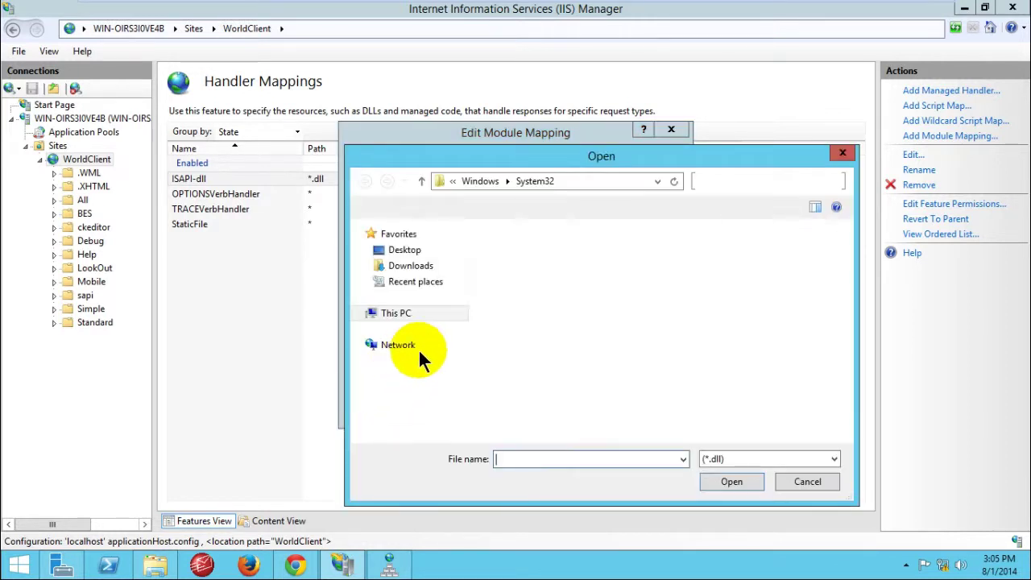
# Step: Choose C:\MDaemon\WorldClient\HTML\WorldClient.dll as the mapping's executable
pyautogui.moveTo(678, 155); pyautogui.dragTo(572, 128)
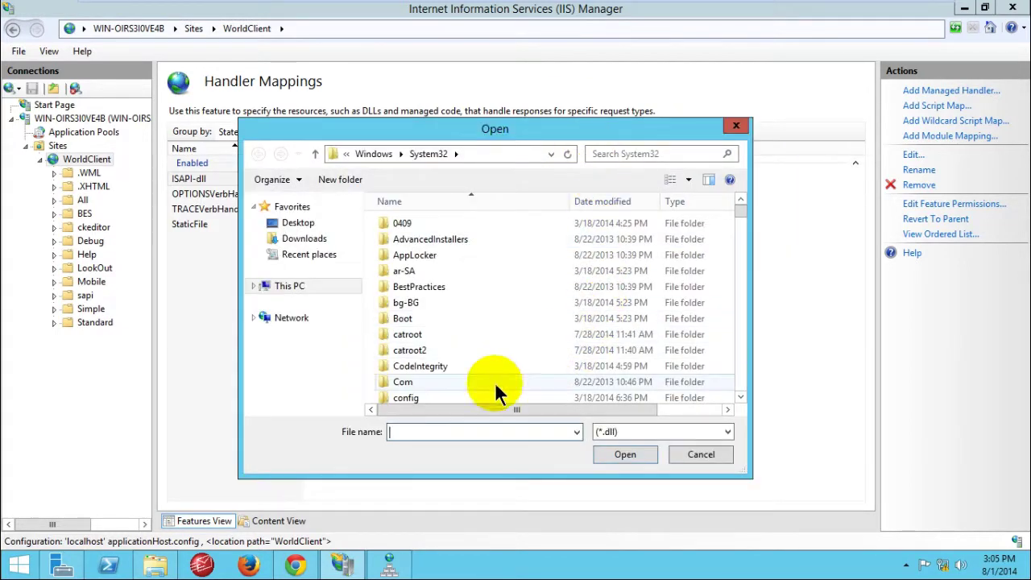
pyautogui.click(308, 287)
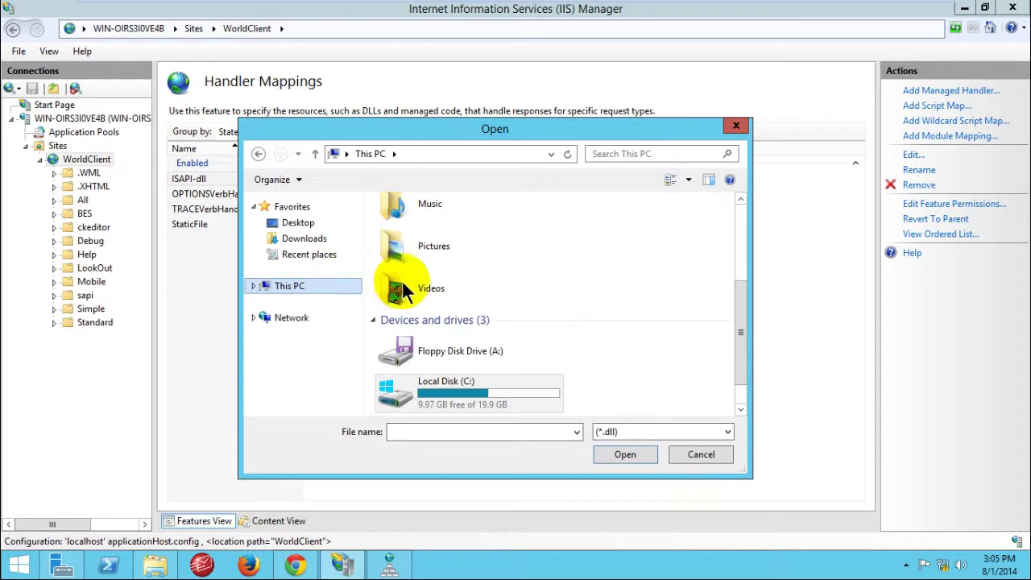
pyautogui.click(482, 394)
pyautogui.doubleClick(482, 392)
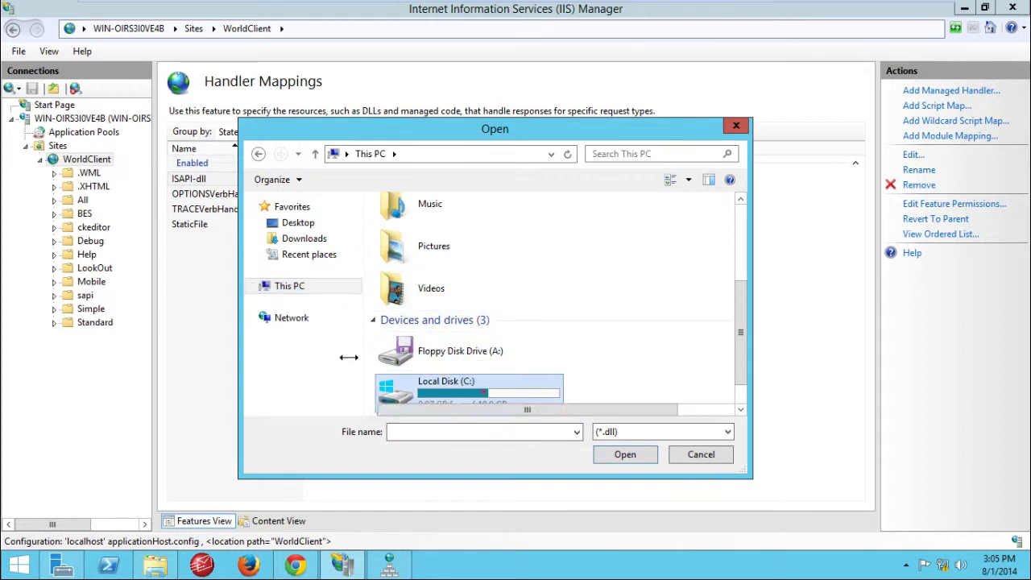
pyautogui.doubleClick(407, 239)
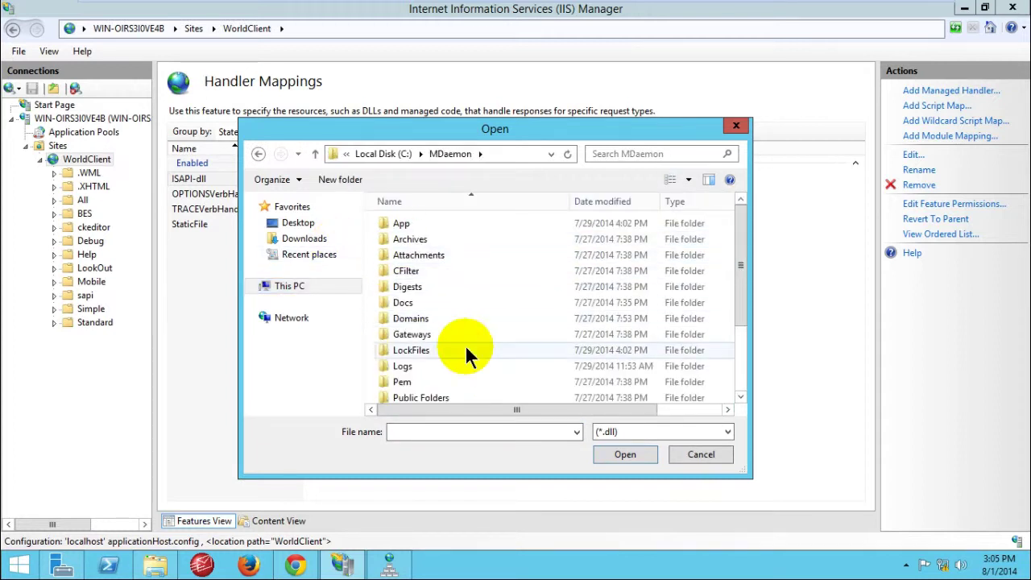
pyautogui.scroll(-2, 446, 329)
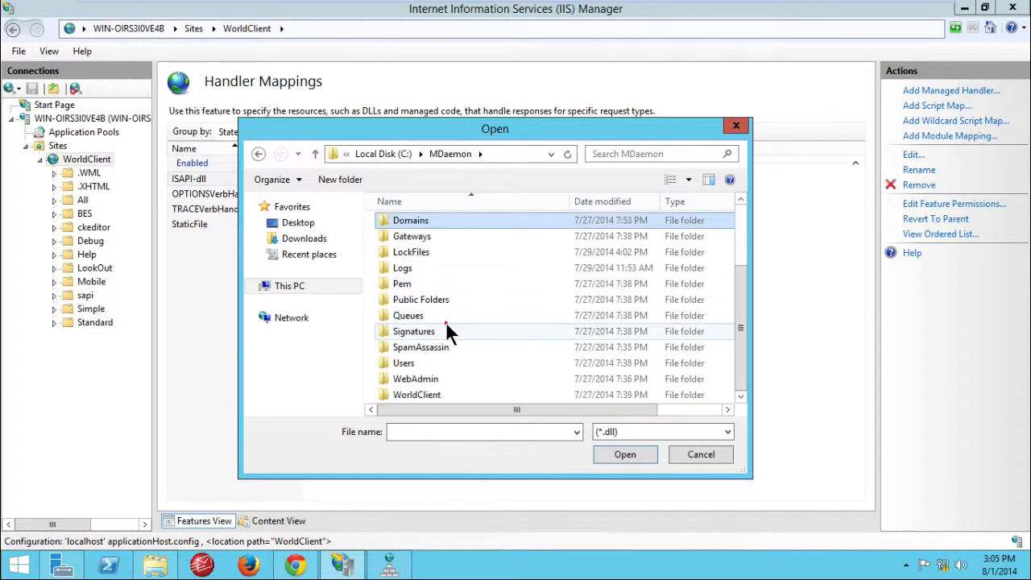
pyautogui.doubleClick(412, 395)
pyautogui.click(430, 338)
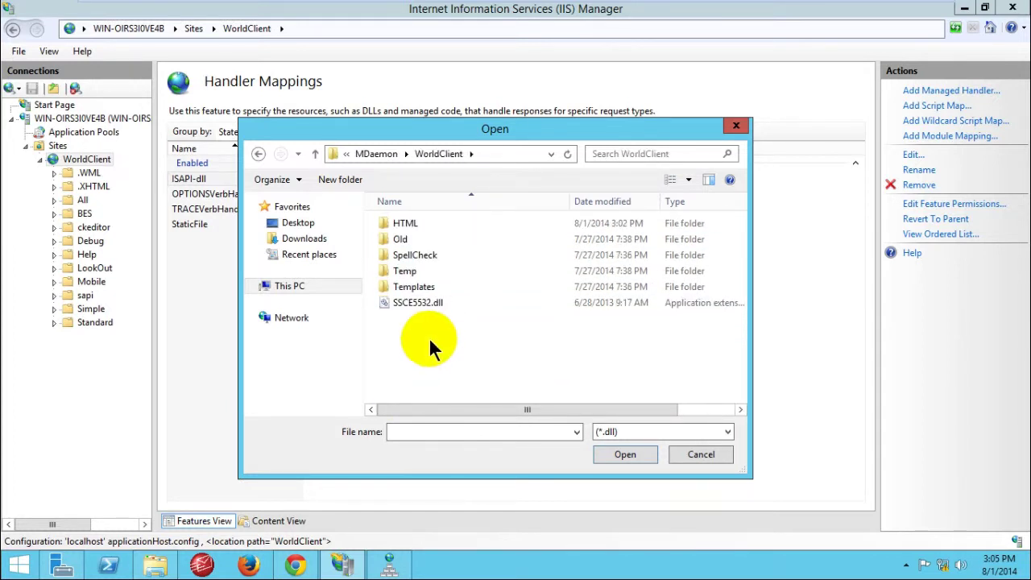
pyautogui.doubleClick(402, 223)
pyautogui.scroll(-2, 441, 308)
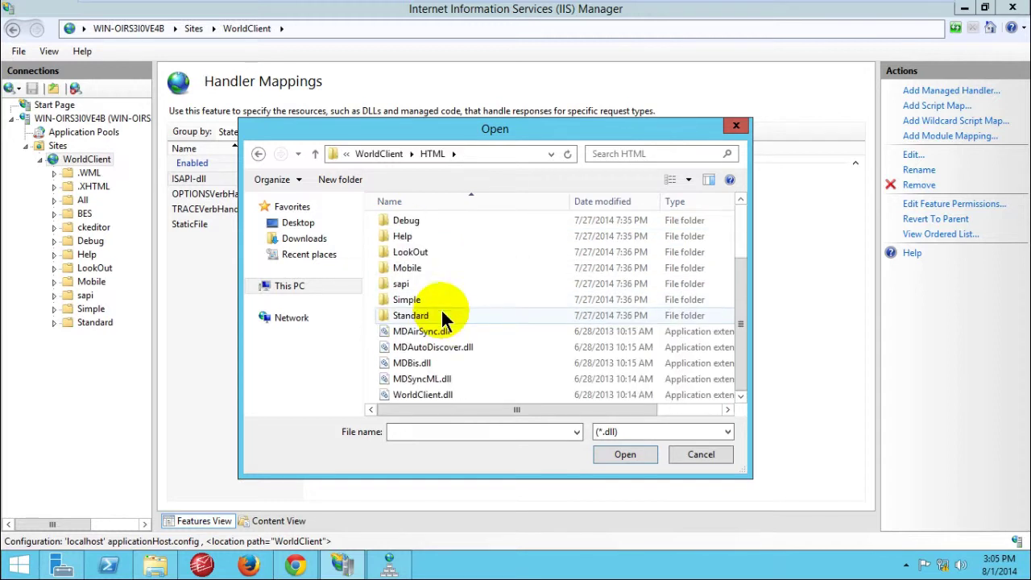
pyautogui.click(445, 394)
pyautogui.click(500, 402)
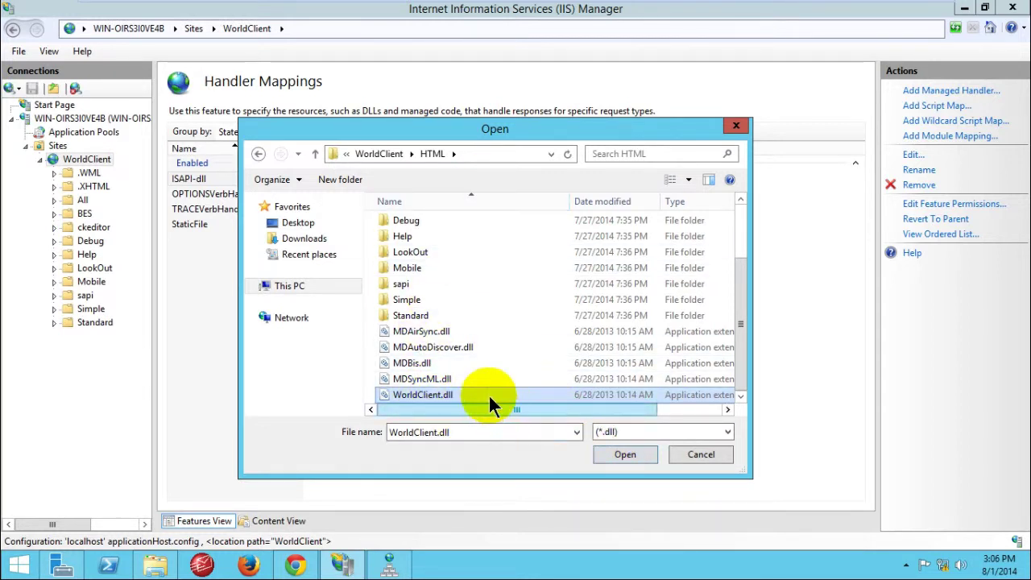
pyautogui.click(627, 455)
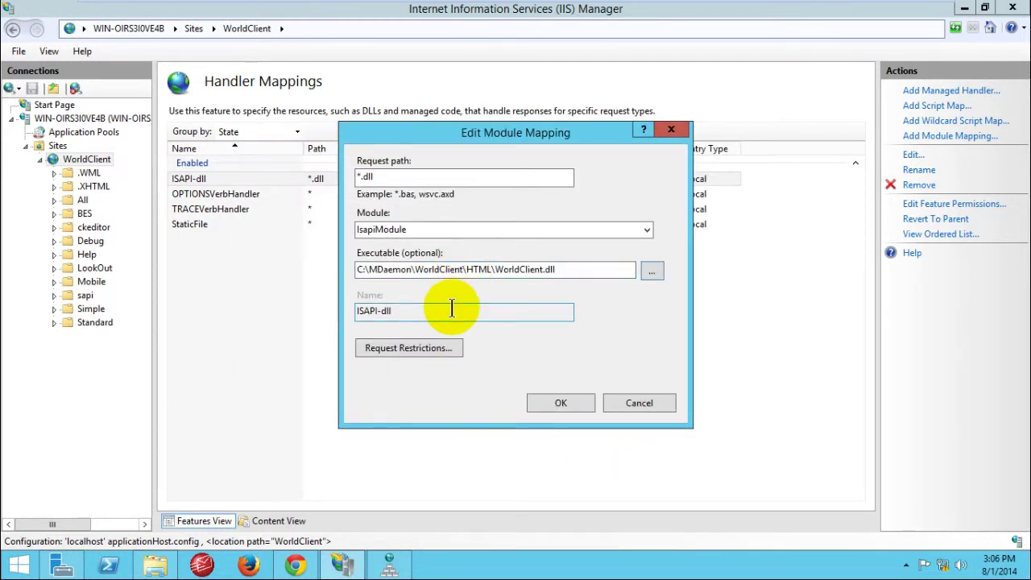
# Step: Copy WorldClient.dll from the executable path into the request path, replacing *.dll
pyautogui.click(562, 271)
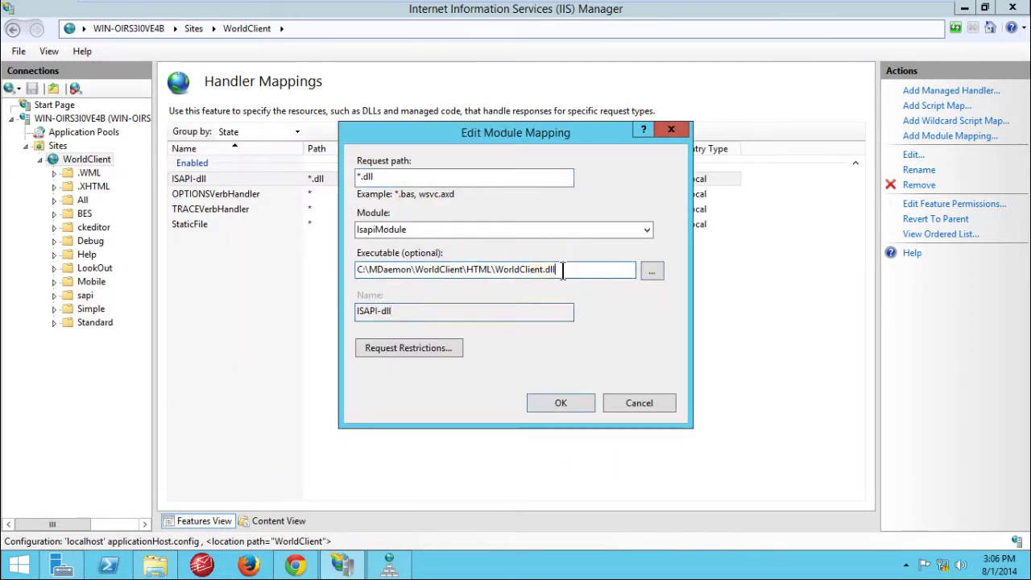
pyautogui.moveTo(562, 270); pyautogui.dragTo(495, 271)
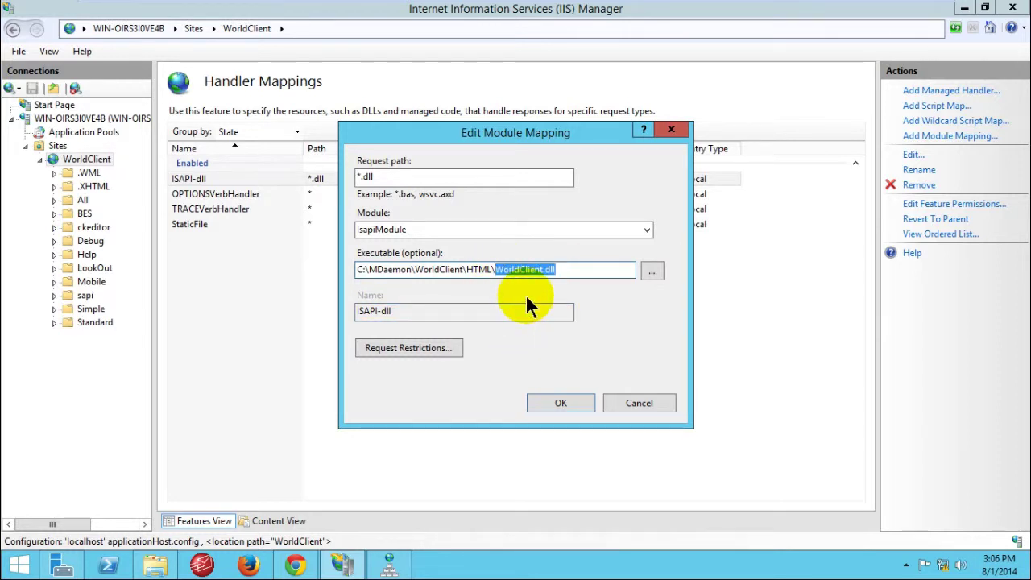
pyautogui.doubleClick(369, 177)
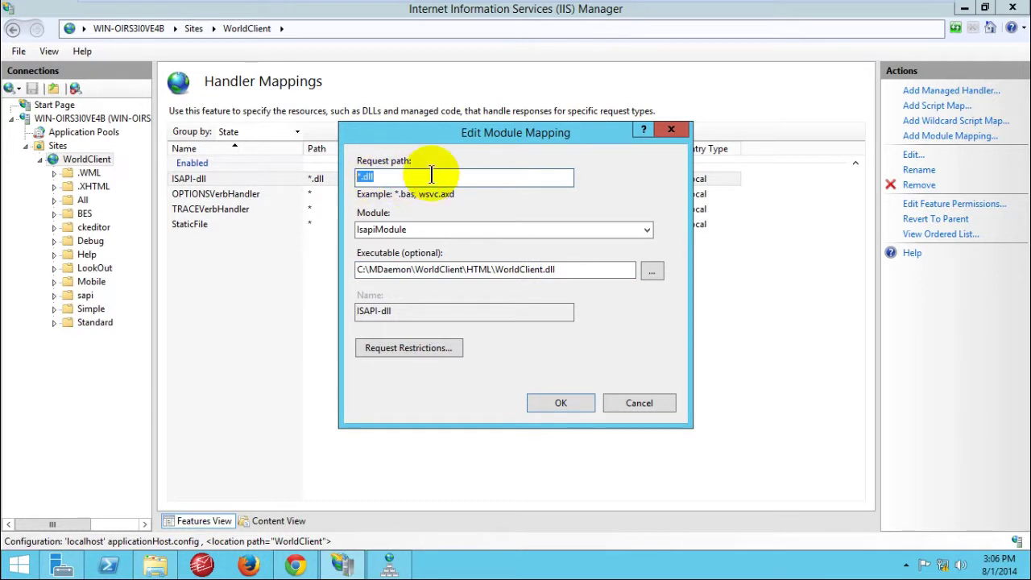
pyautogui.moveTo(620, 270); pyautogui.dragTo(501, 272)
pyautogui.rightClick(503, 271)
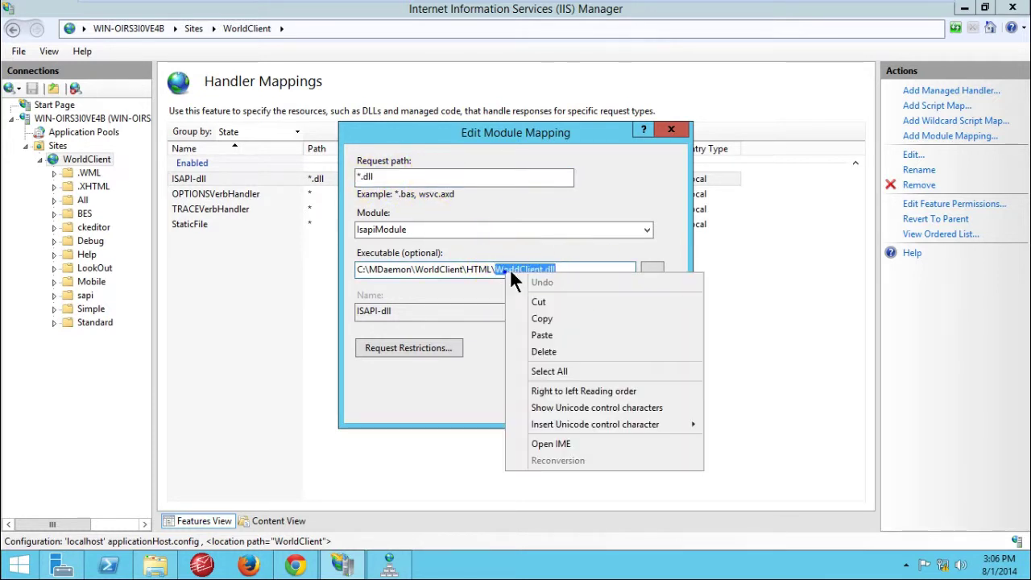
pyautogui.click(545, 317)
pyautogui.click(449, 176)
pyautogui.moveTo(444, 172); pyautogui.dragTo(349, 168)
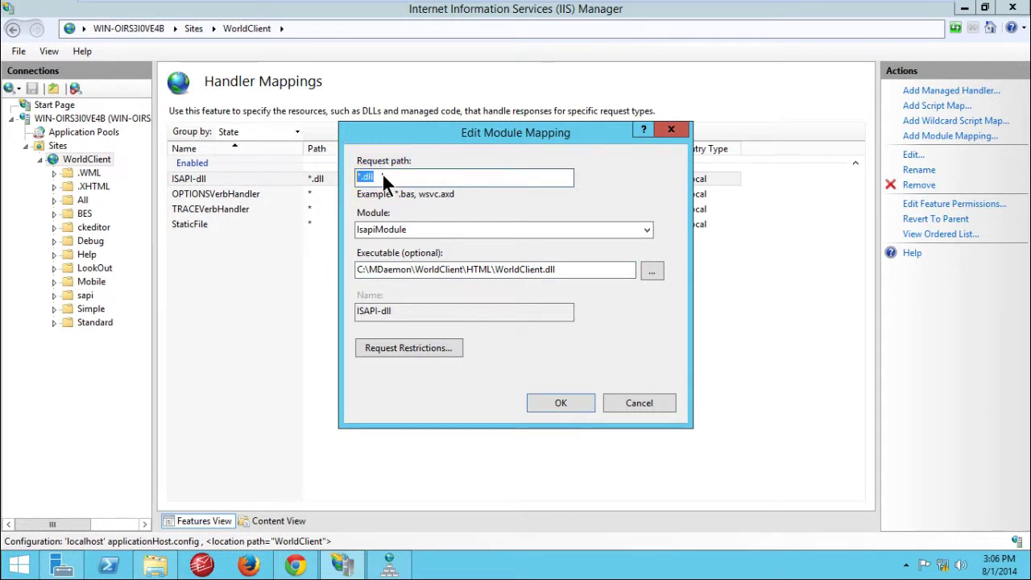
pyautogui.rightClick(382, 172)
pyautogui.click(413, 236)
# Step: Review the request restrictions' mapping, verbs and access, keep Execute, and save the mapping
pyautogui.click(418, 349)
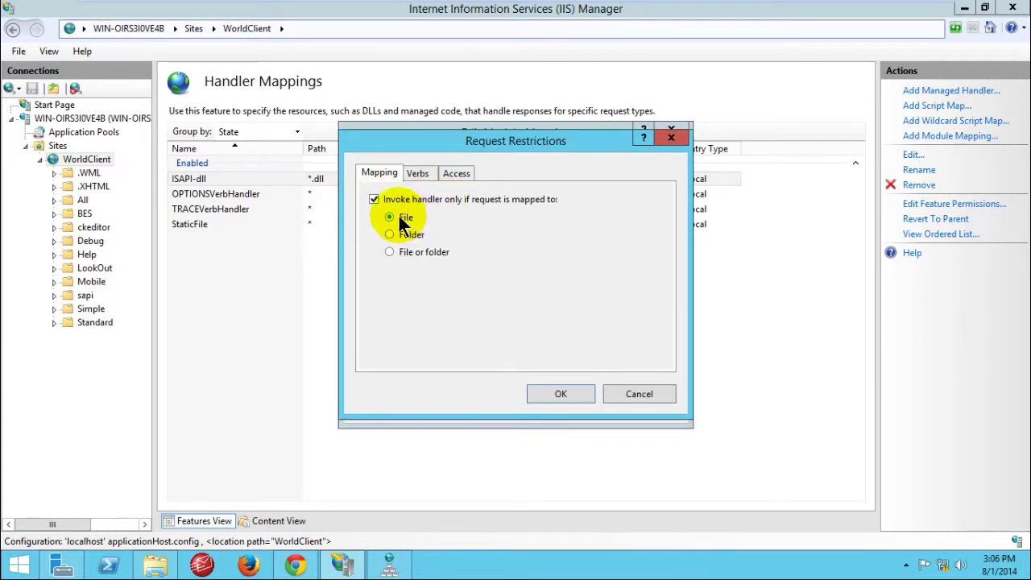
pyautogui.click(421, 174)
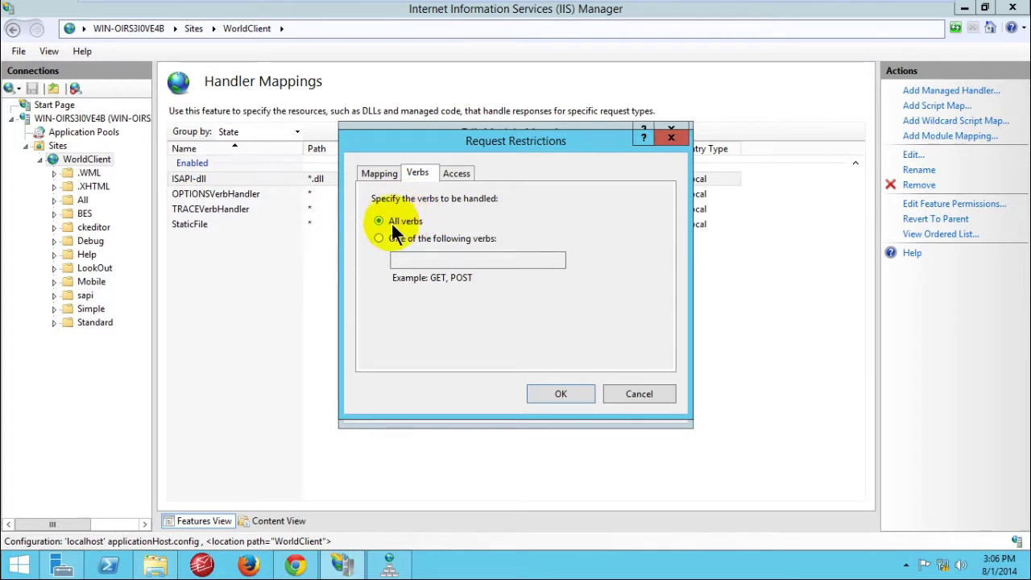
pyautogui.click(458, 173)
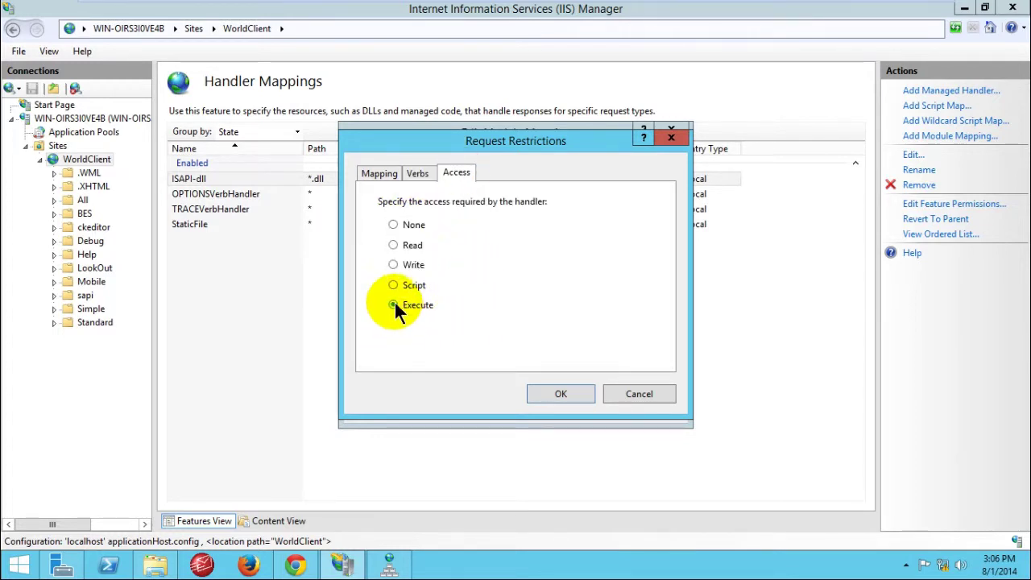
pyautogui.moveTo(540, 146); pyautogui.dragTo(478, 127)
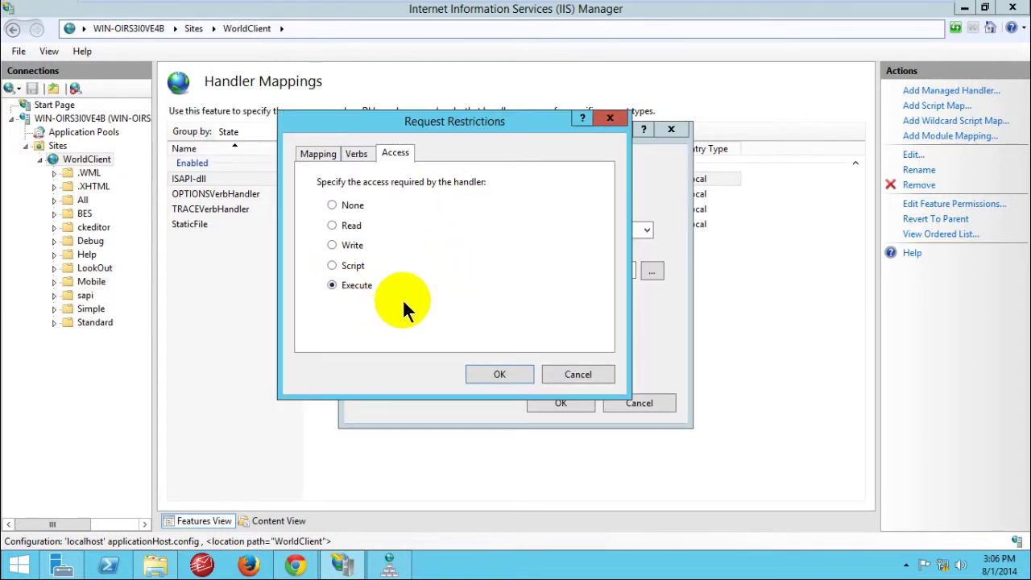
pyautogui.click(346, 264)
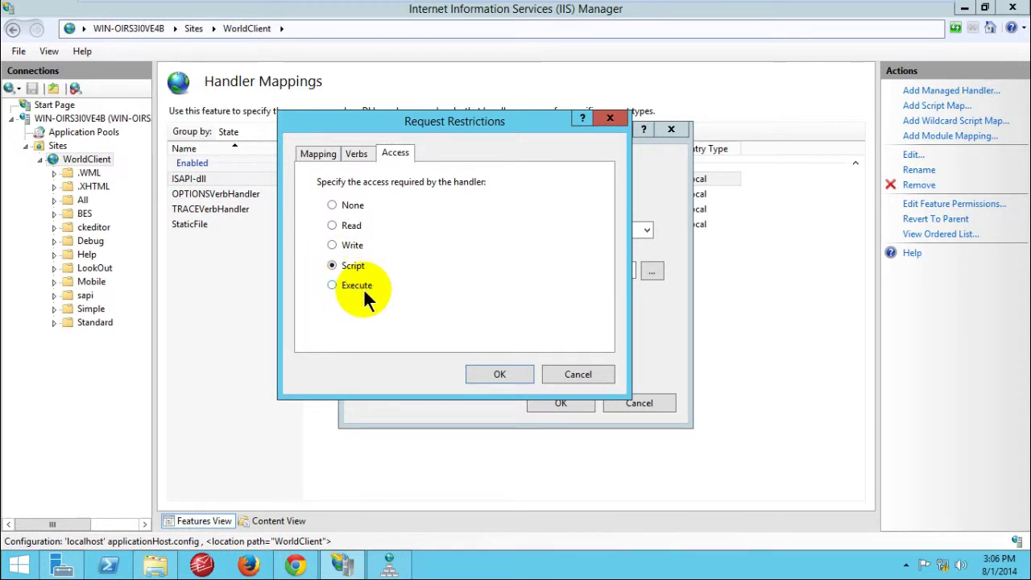
pyautogui.click(355, 285)
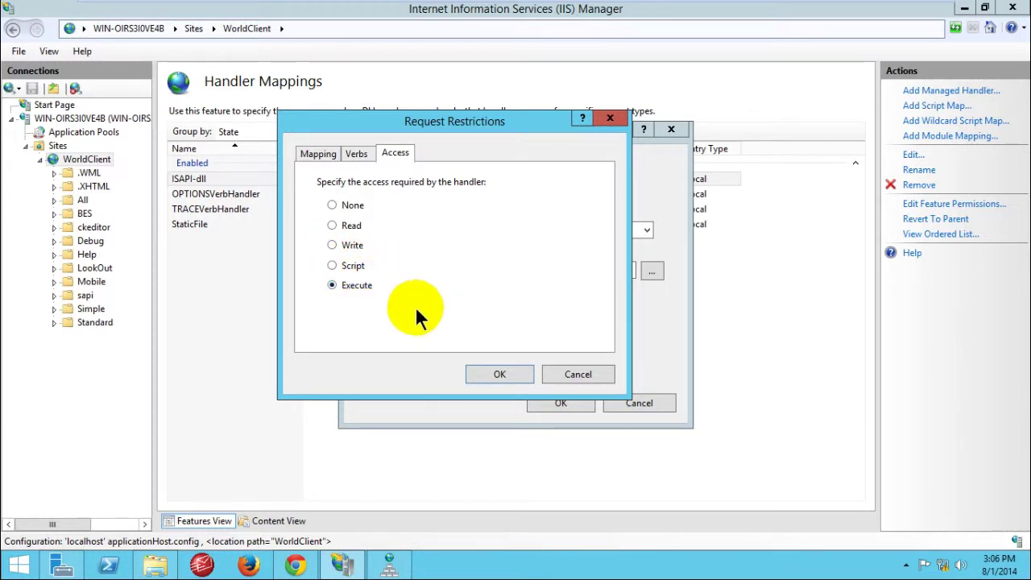
pyautogui.click(500, 374)
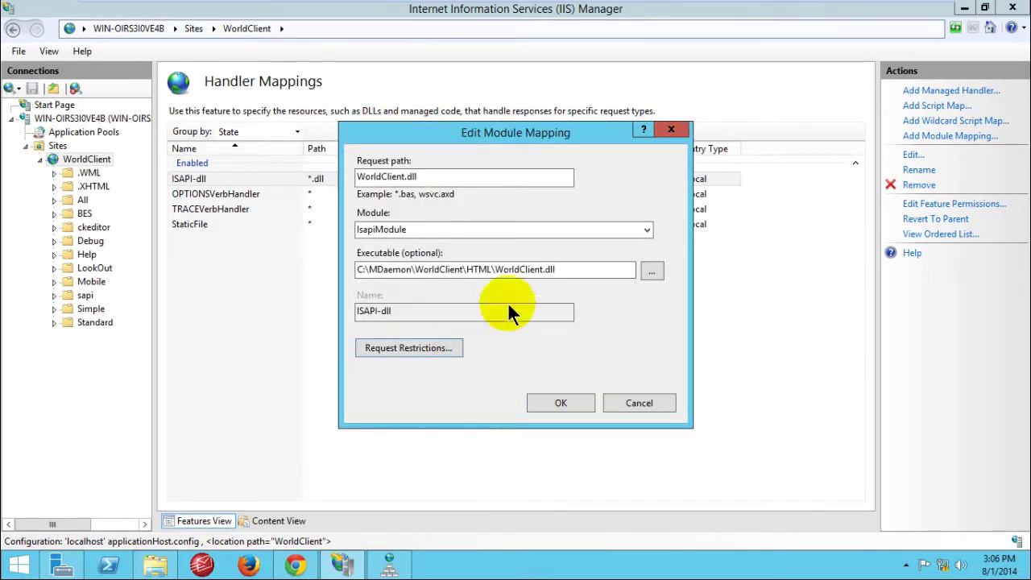
pyautogui.click(566, 402)
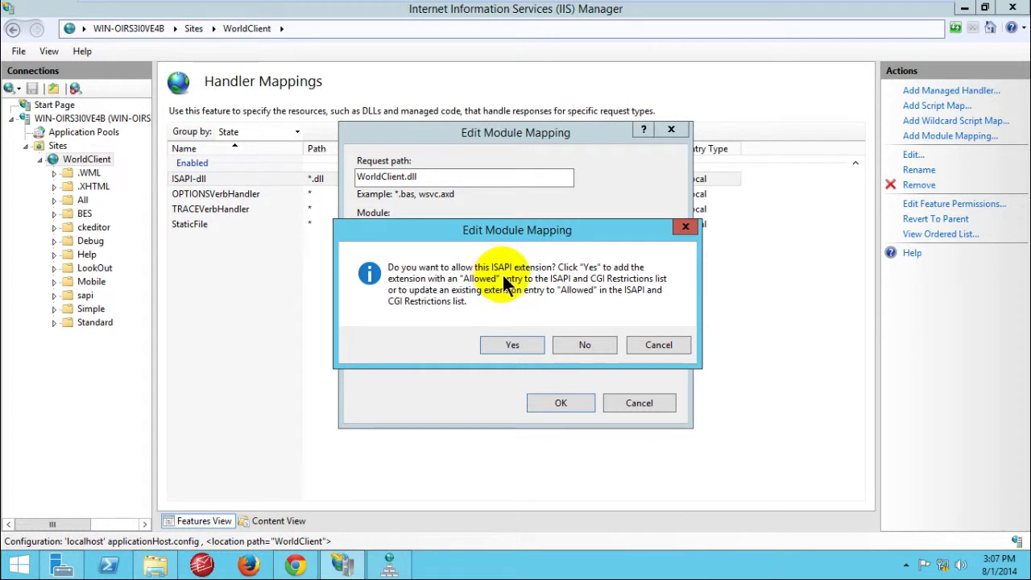
pyautogui.click(509, 344)
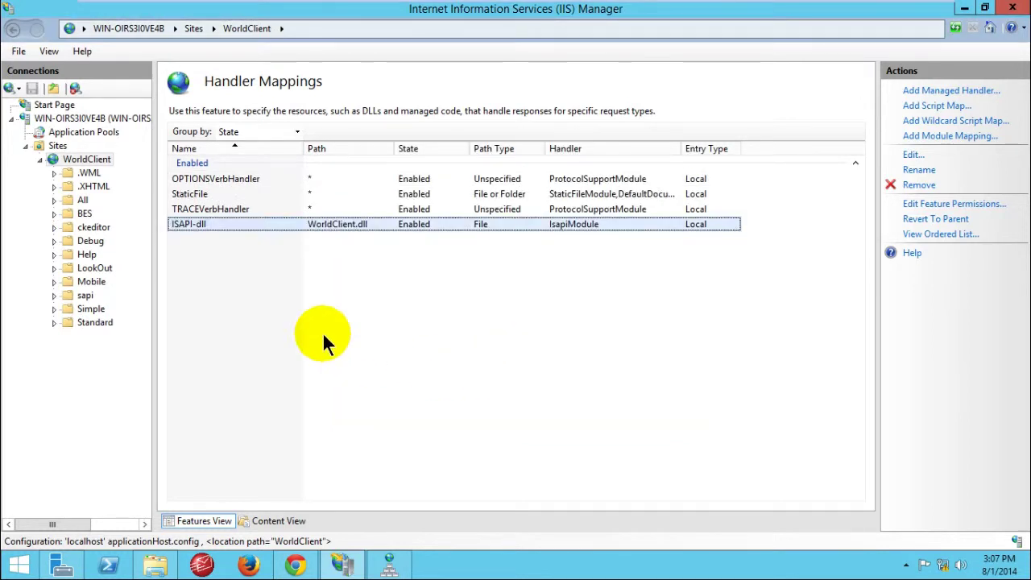
pyautogui.click(411, 334)
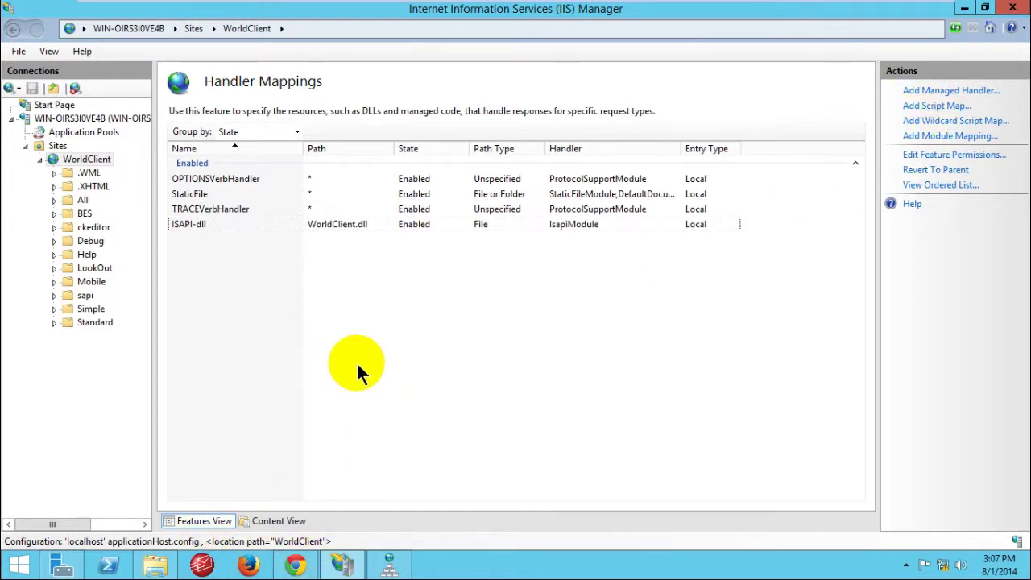
pyautogui.click(296, 564)
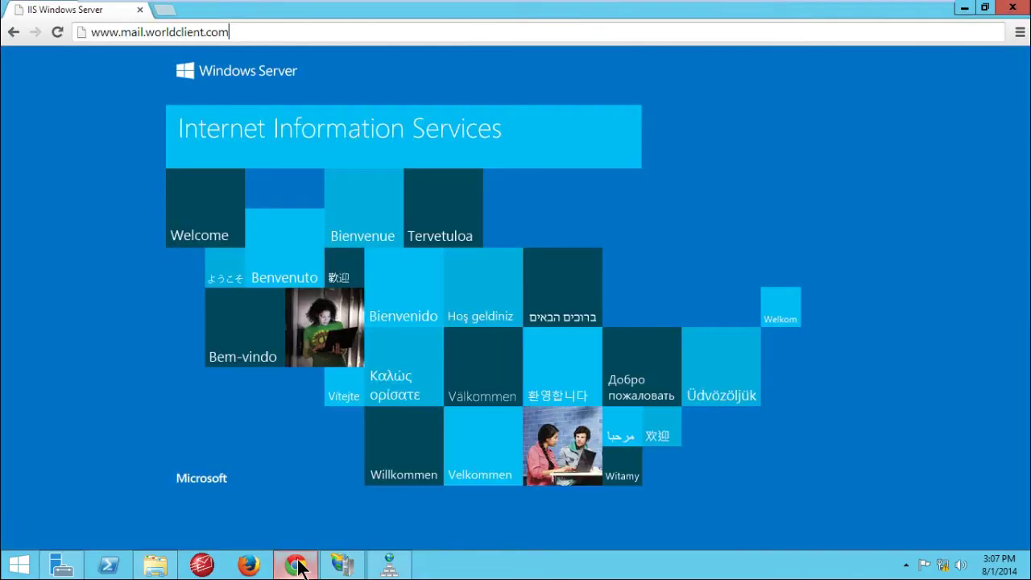
# Step: Minimize Chrome to bring back IIS Manager's WorldClient handler mappings
pyautogui.click(298, 566)
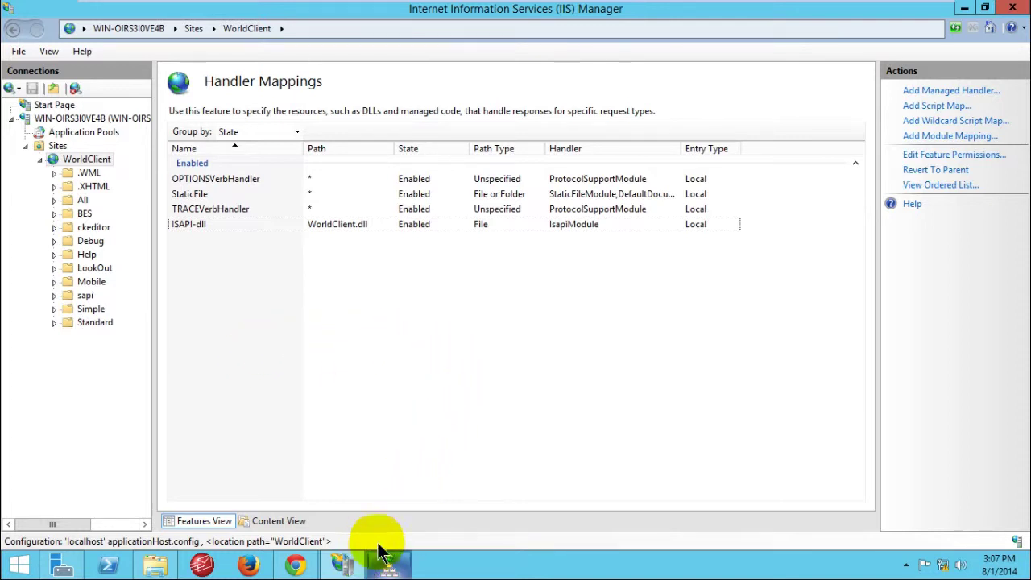
pyautogui.click(156, 564)
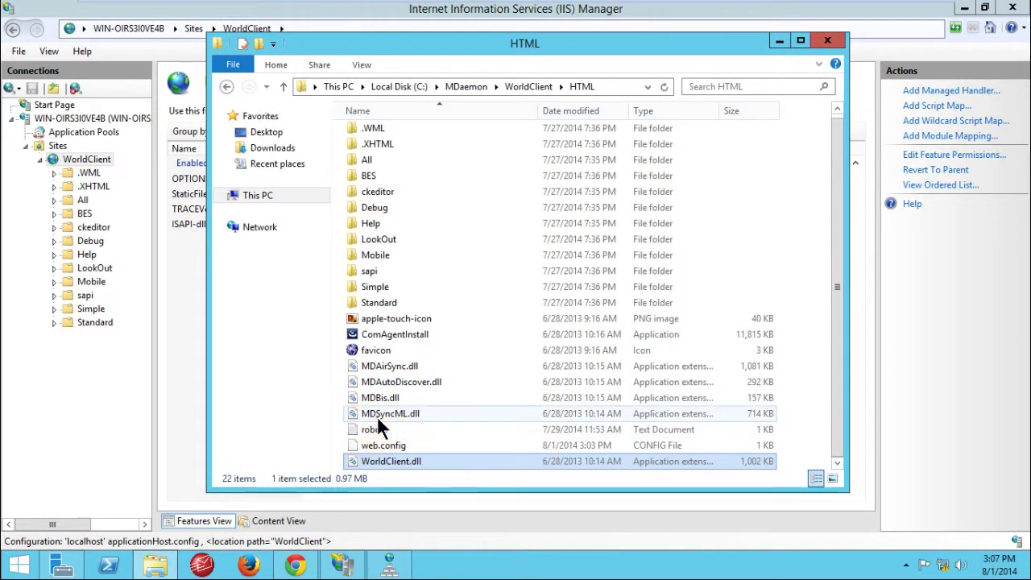
pyautogui.click(377, 415)
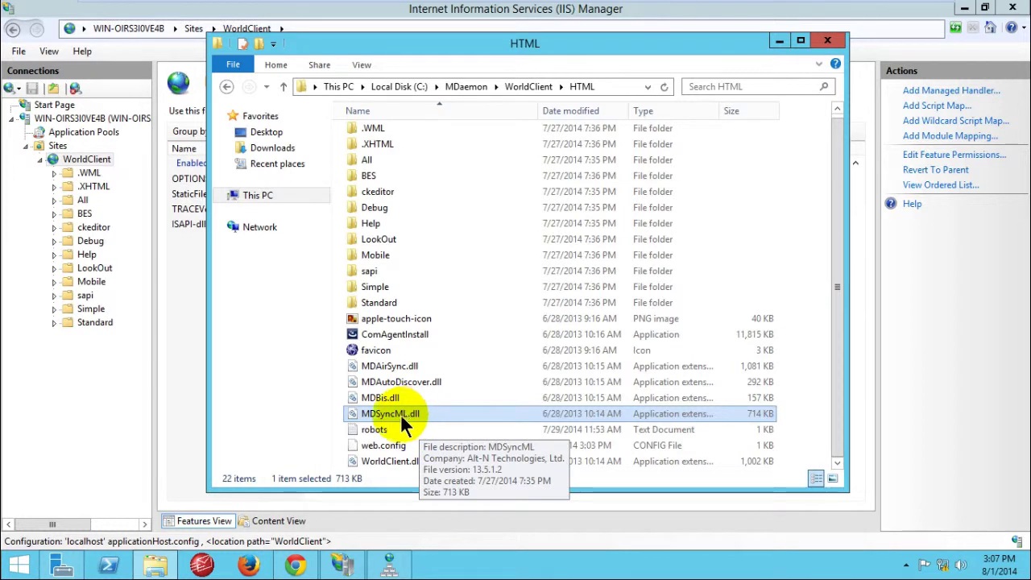
pyautogui.click(306, 418)
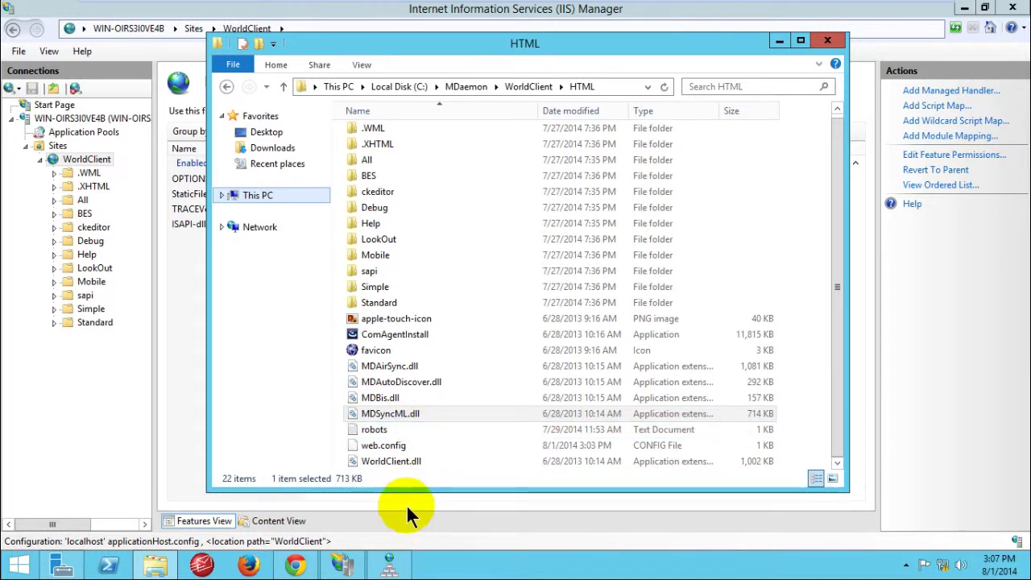
pyautogui.click(388, 465)
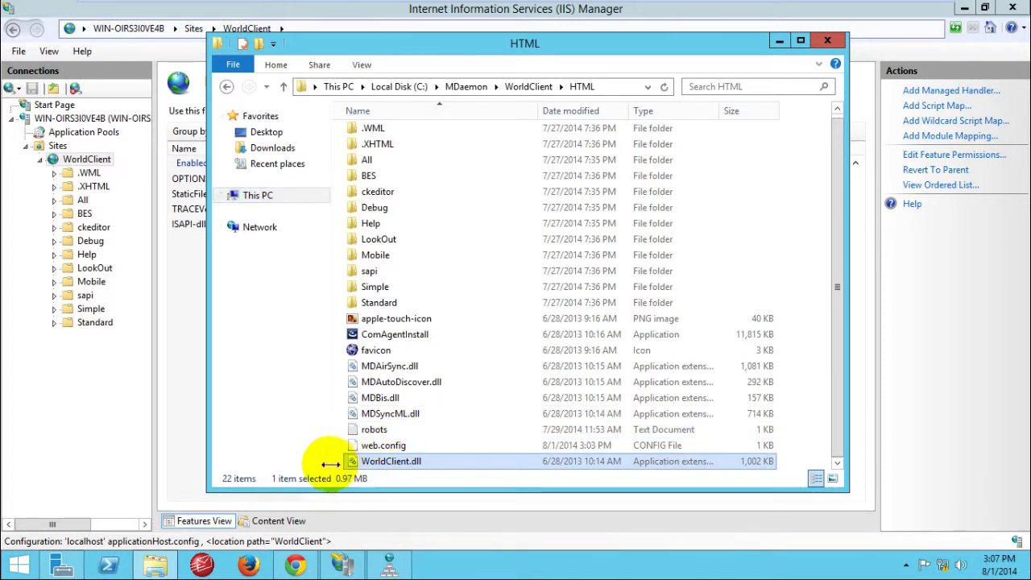
pyautogui.click(399, 415)
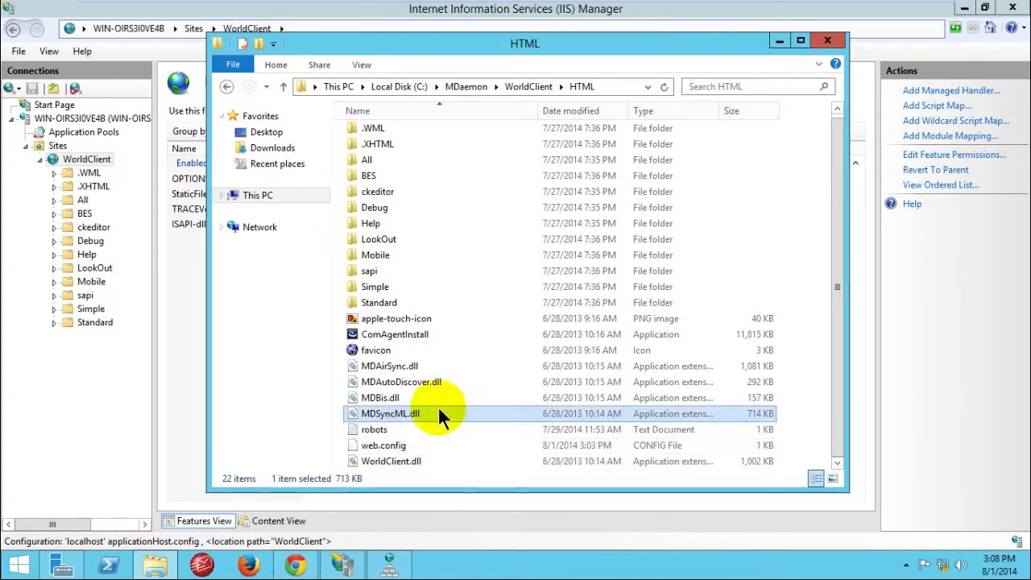
pyautogui.click(403, 410)
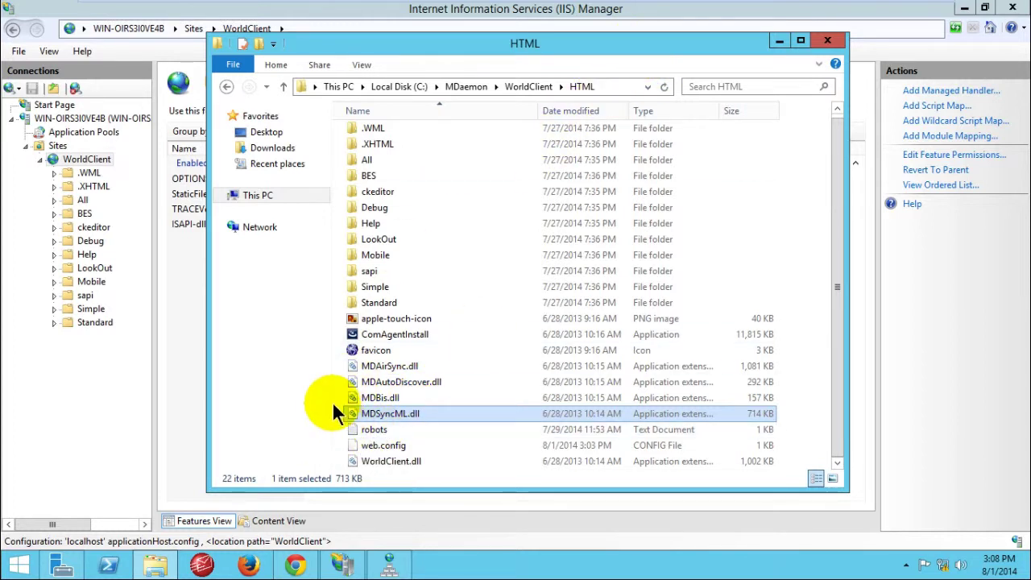
pyautogui.click(774, 44)
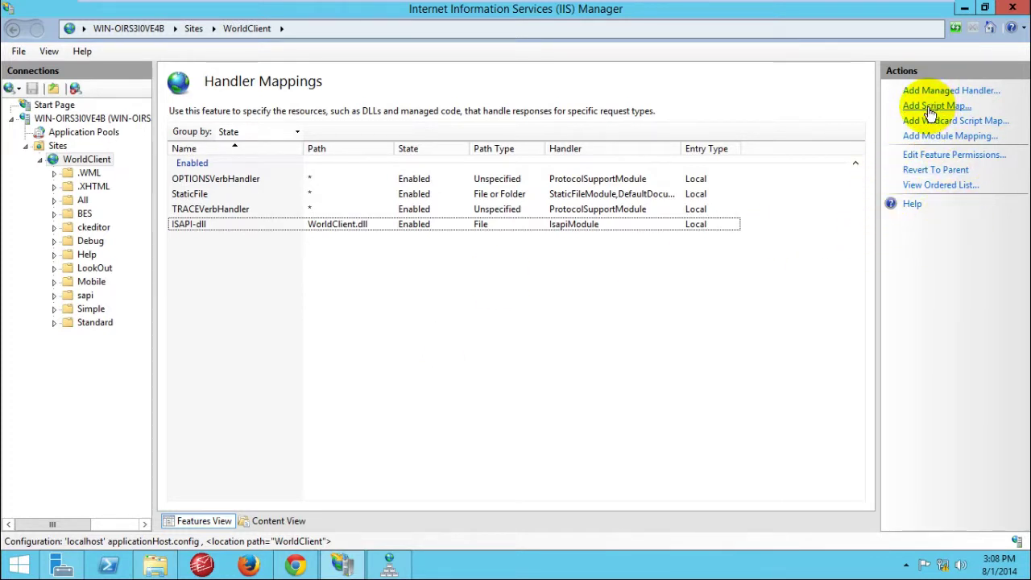
# Step: Start a new script map using MDSyncML.dll from the WorldClient HTML folder as its executable
pyautogui.click(928, 106)
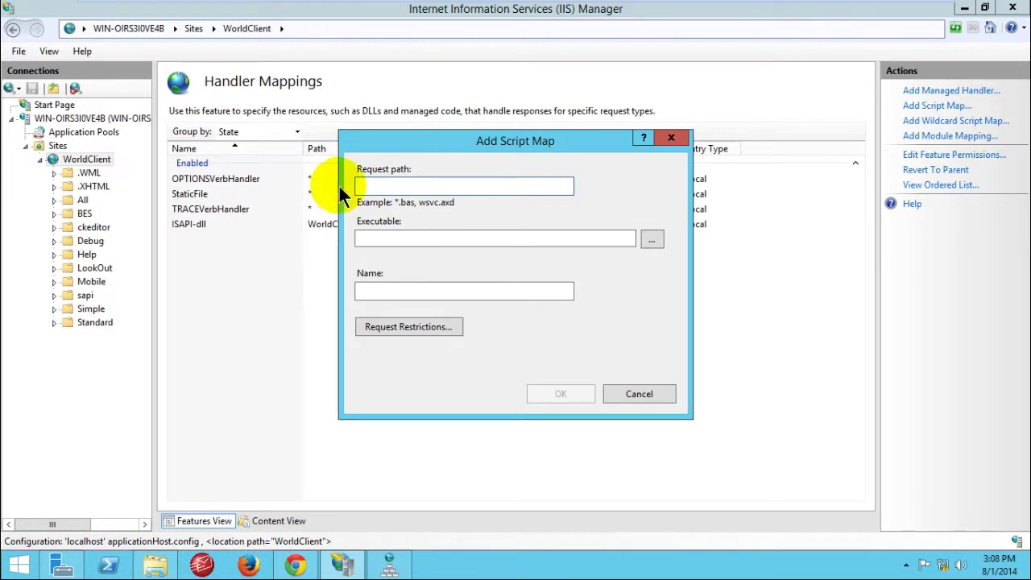
pyautogui.click(651, 240)
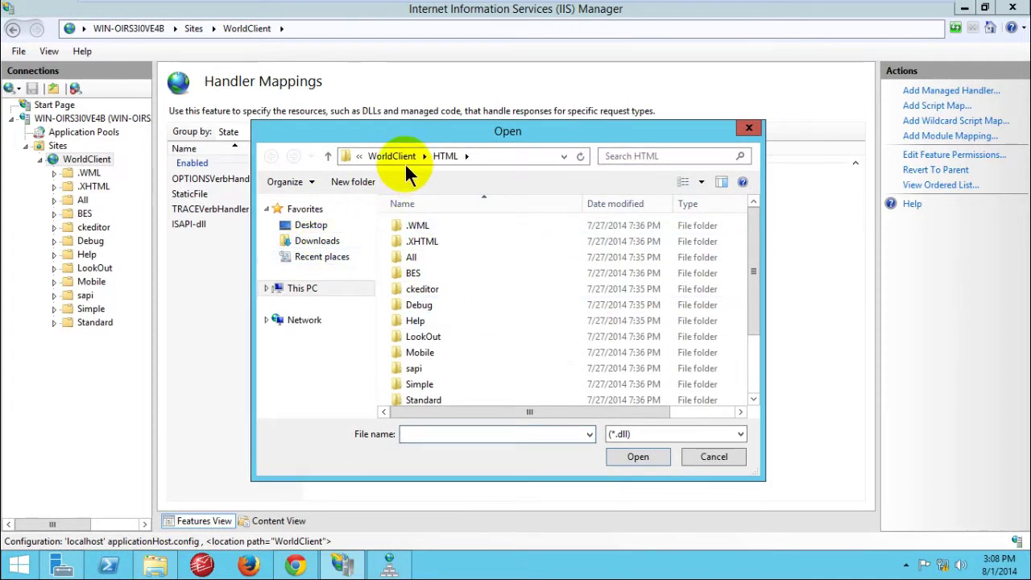
pyautogui.click(382, 158)
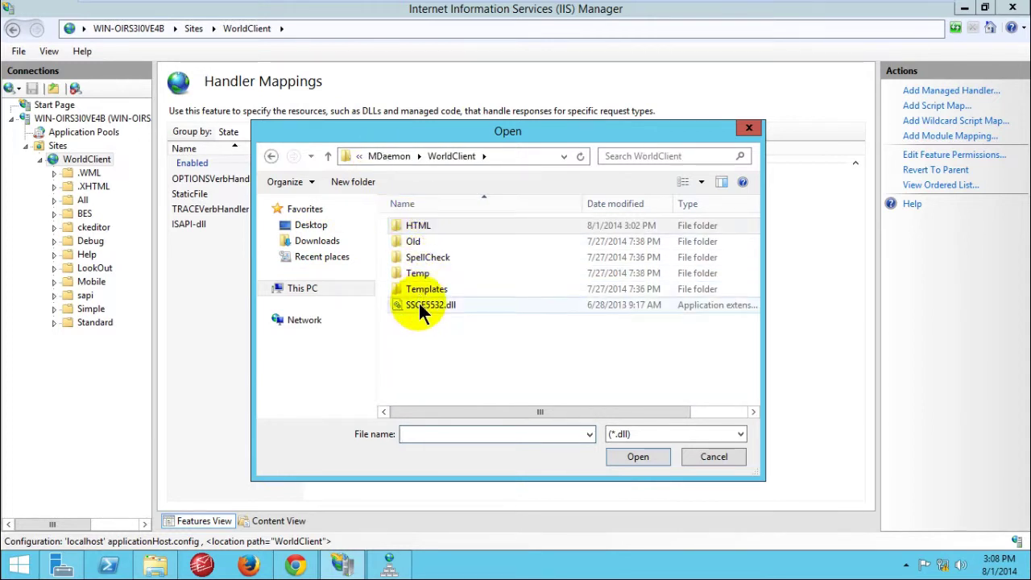
pyautogui.doubleClick(424, 225)
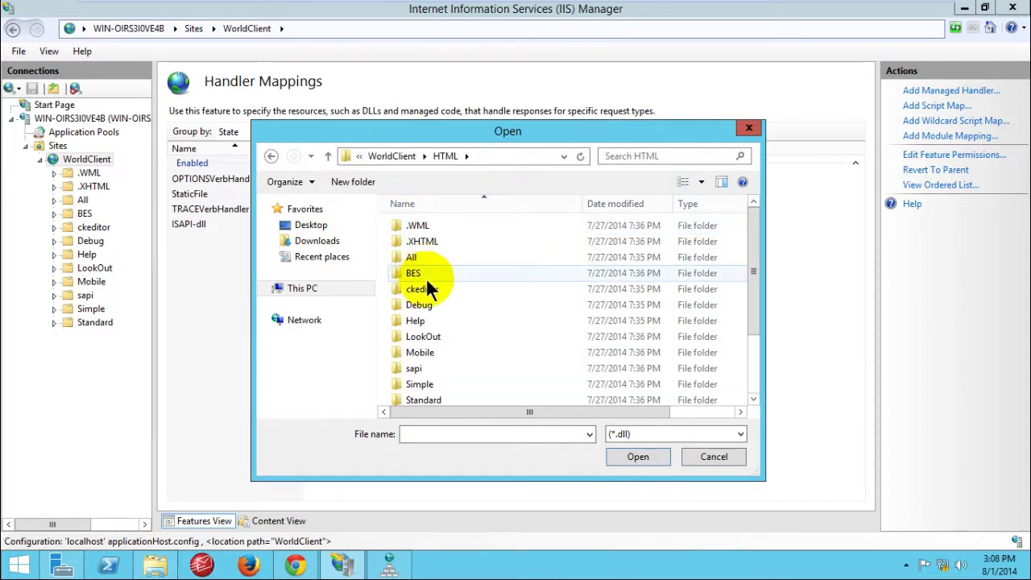
pyautogui.scroll(-2, 429, 322)
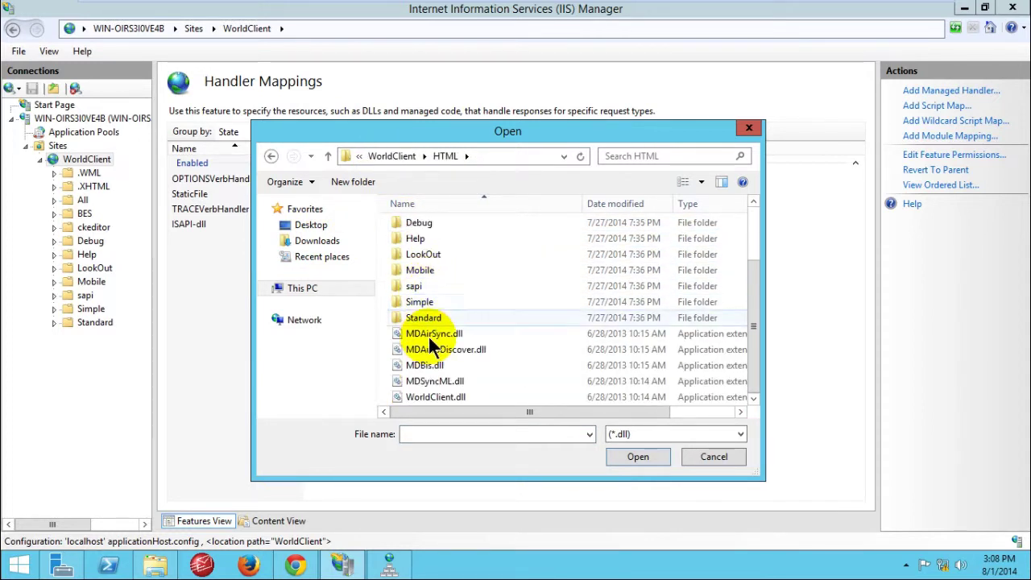
pyautogui.click(434, 384)
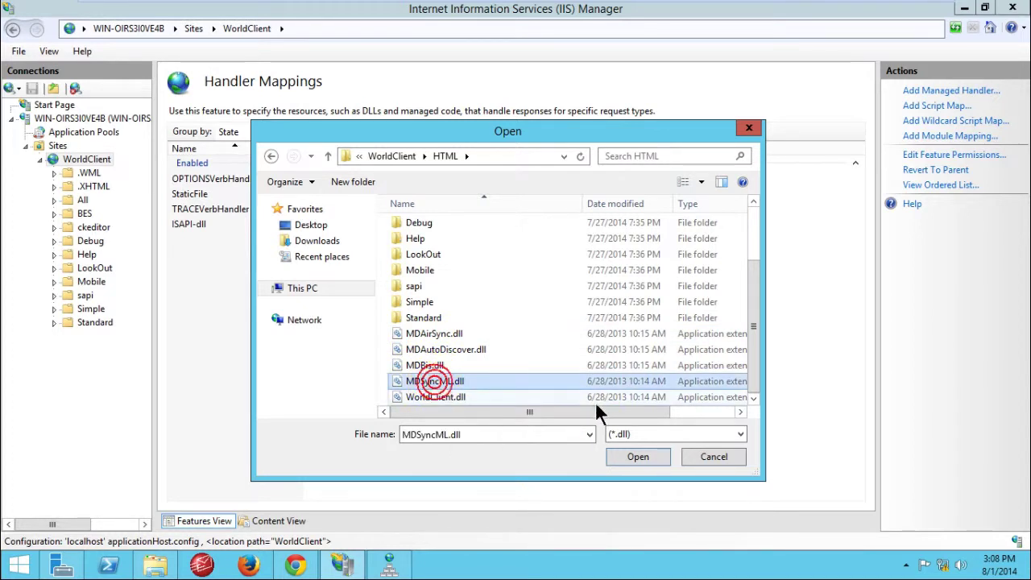
pyautogui.click(635, 457)
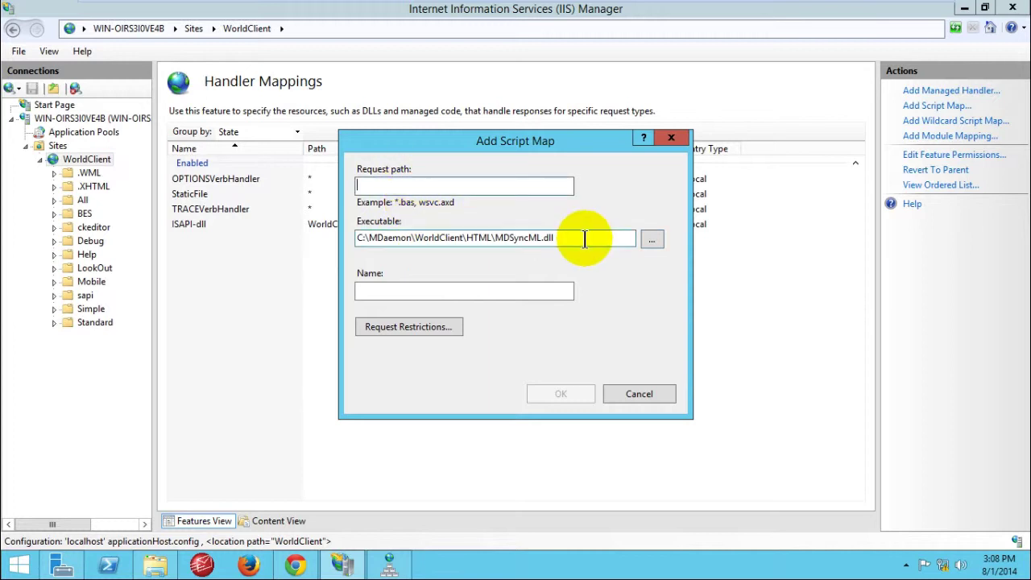
# Step: Copy the name MDSyncML.dll into both the Request path and Name fields
pyautogui.moveTo(576, 242); pyautogui.dragTo(493, 239)
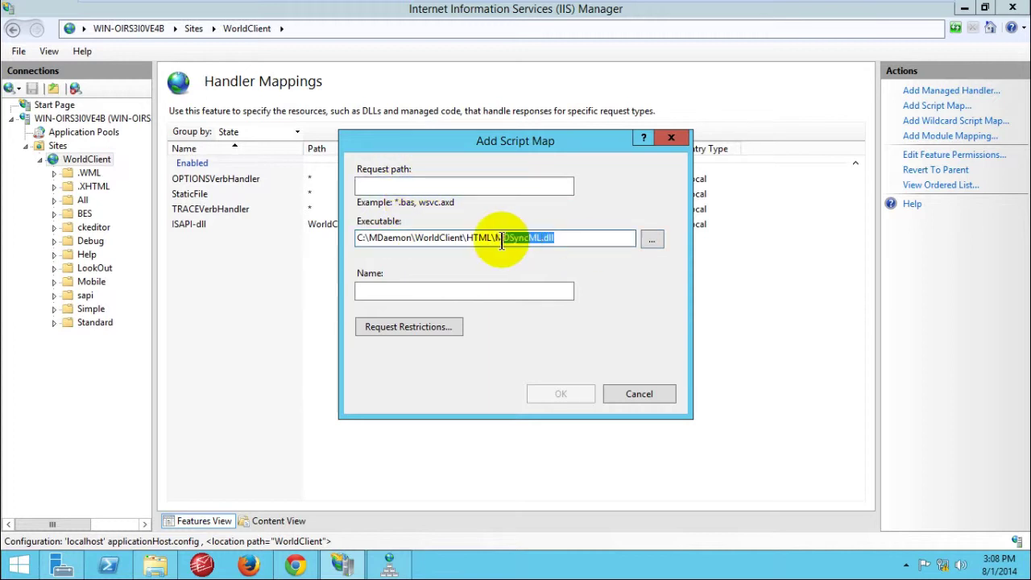
pyautogui.rightClick(498, 238)
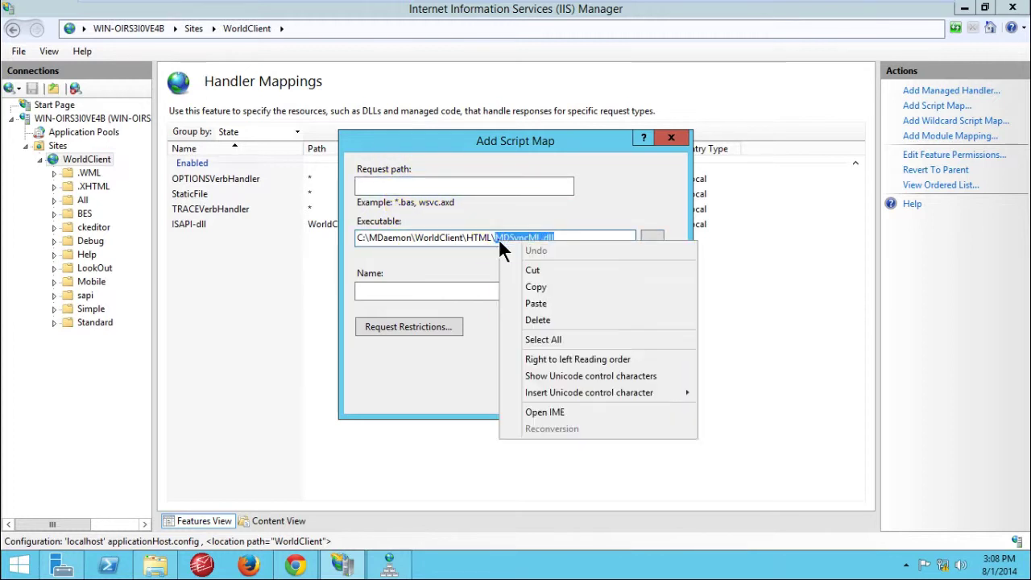
pyautogui.click(532, 286)
pyautogui.click(435, 181)
pyautogui.rightClick(436, 180)
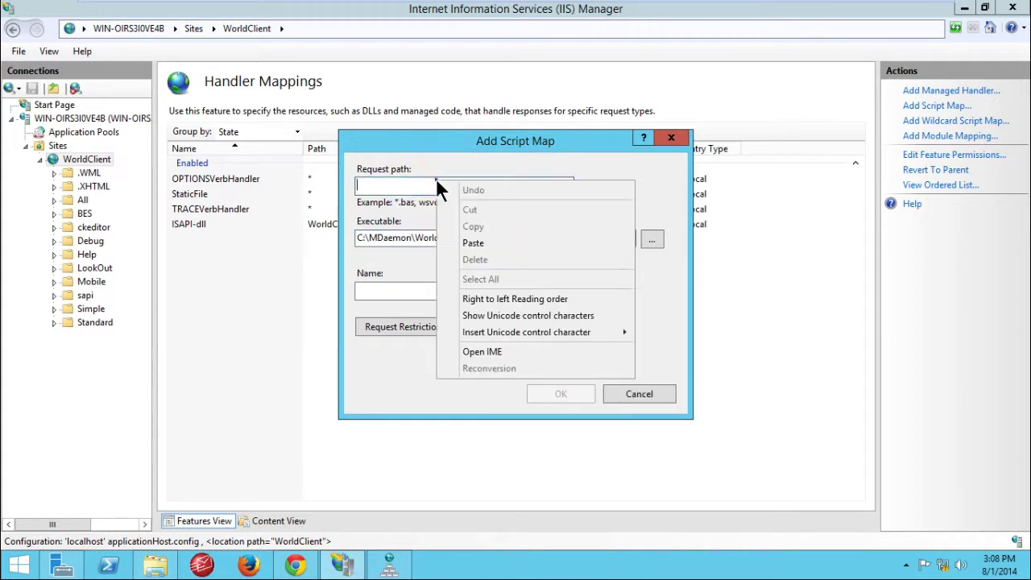
pyautogui.click(465, 240)
pyautogui.click(405, 290)
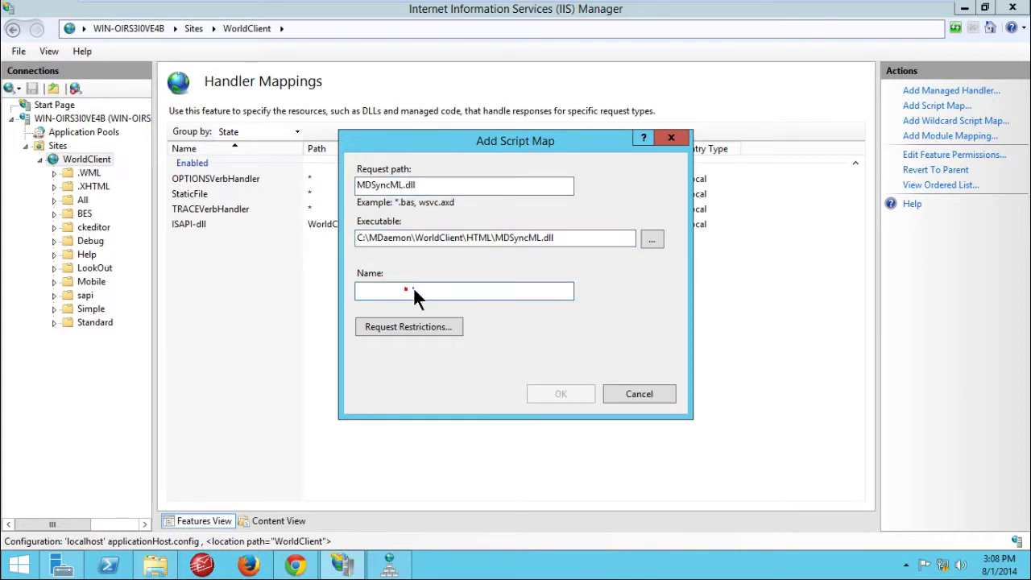
pyautogui.rightClick(413, 287)
pyautogui.click(449, 352)
# Step: Set the script map's request restrictions to require Execute access
pyautogui.click(409, 327)
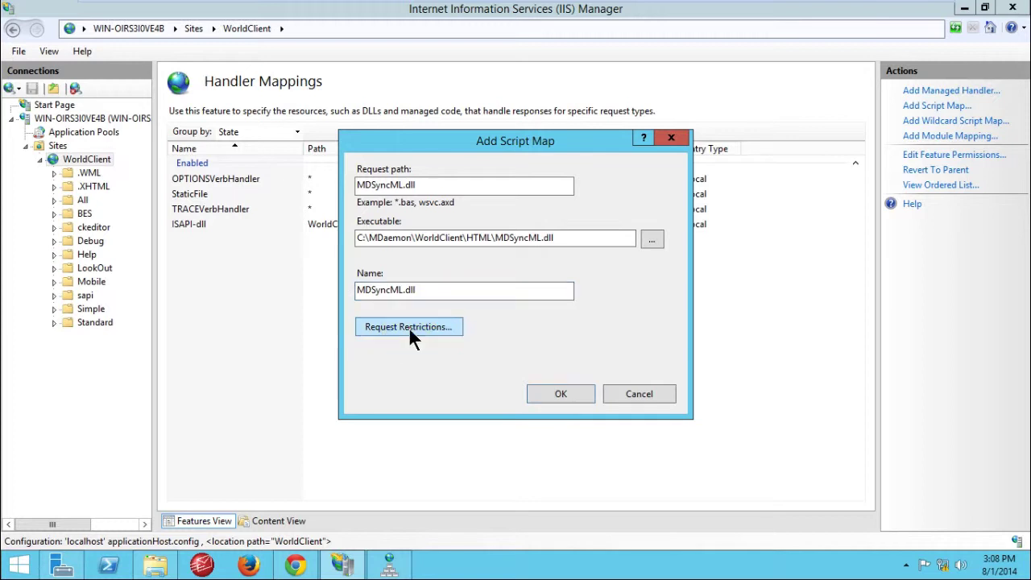
pyautogui.click(455, 174)
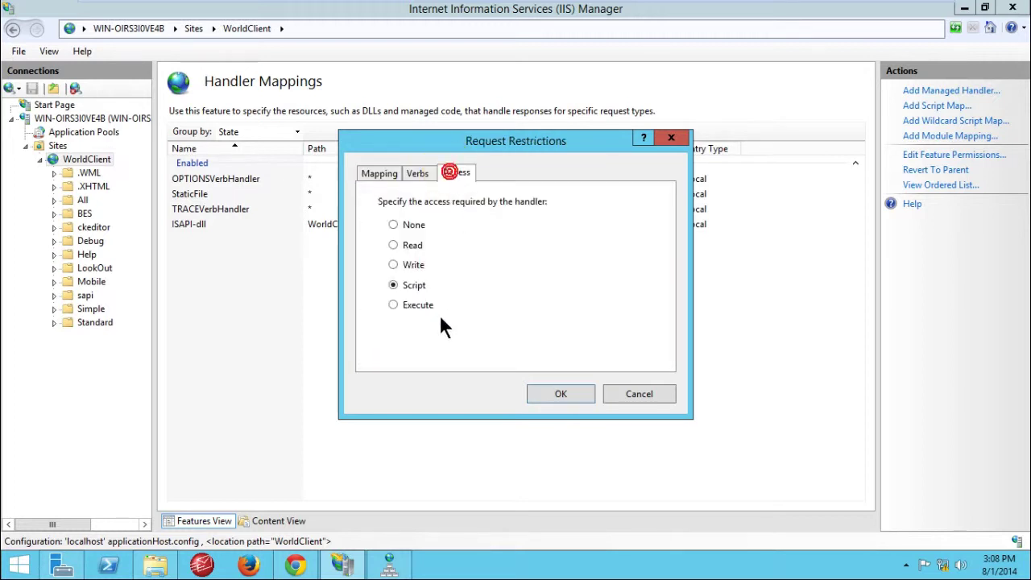
pyautogui.click(394, 303)
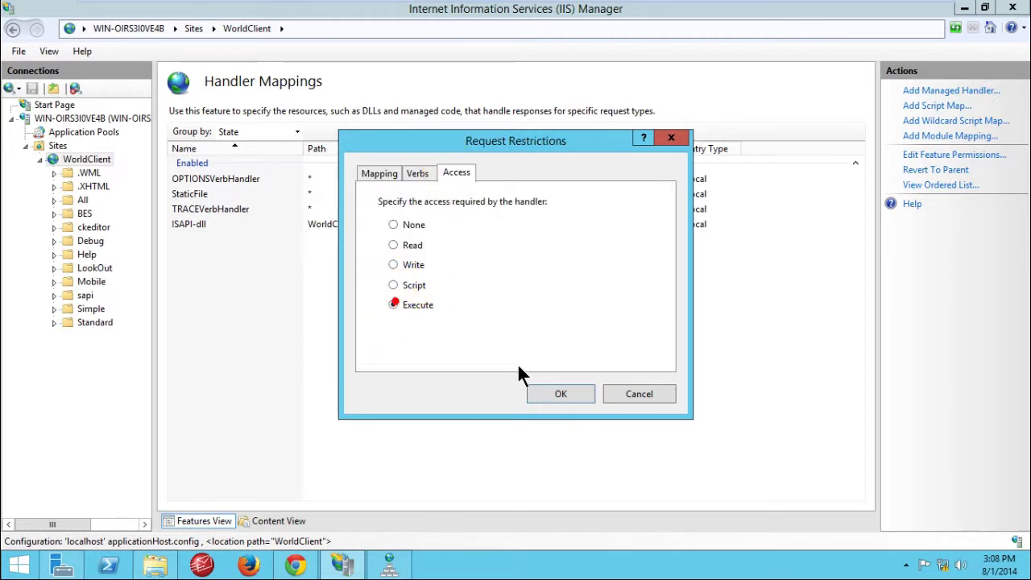
pyautogui.click(555, 396)
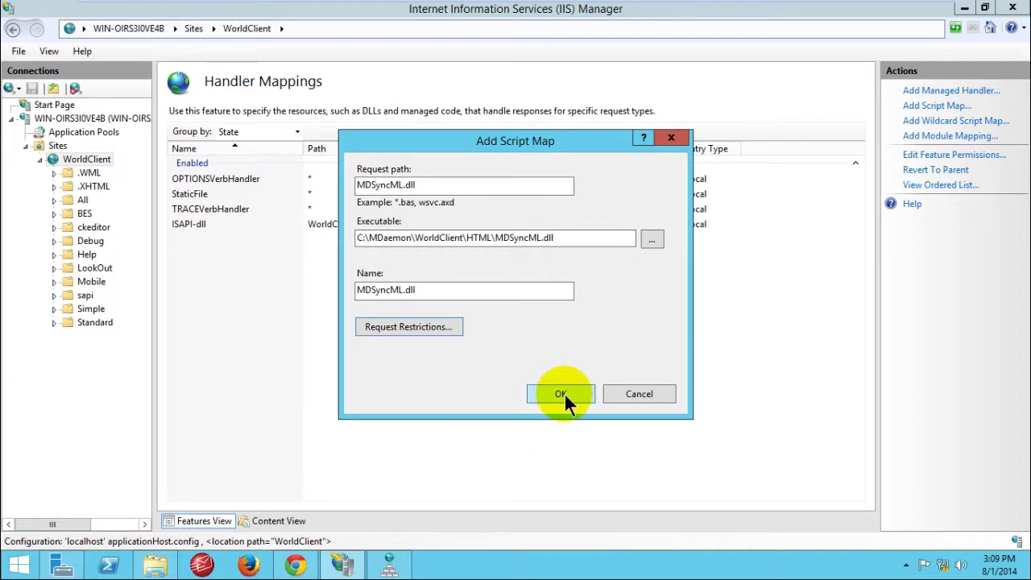
# Step: Save the MDSyncML.dll script map and allow the ISAPI extension
pyautogui.click(562, 394)
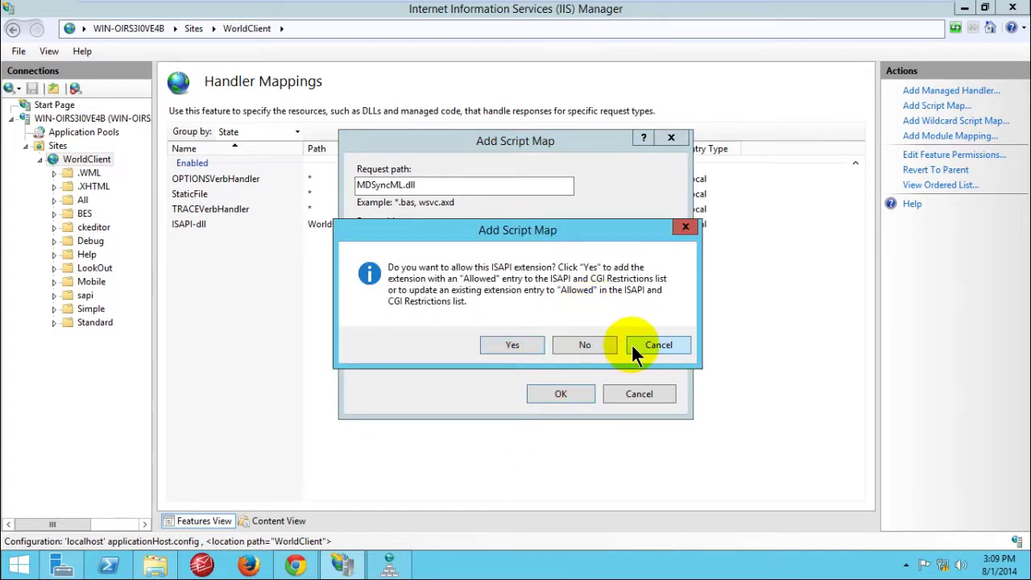
pyautogui.click(631, 343)
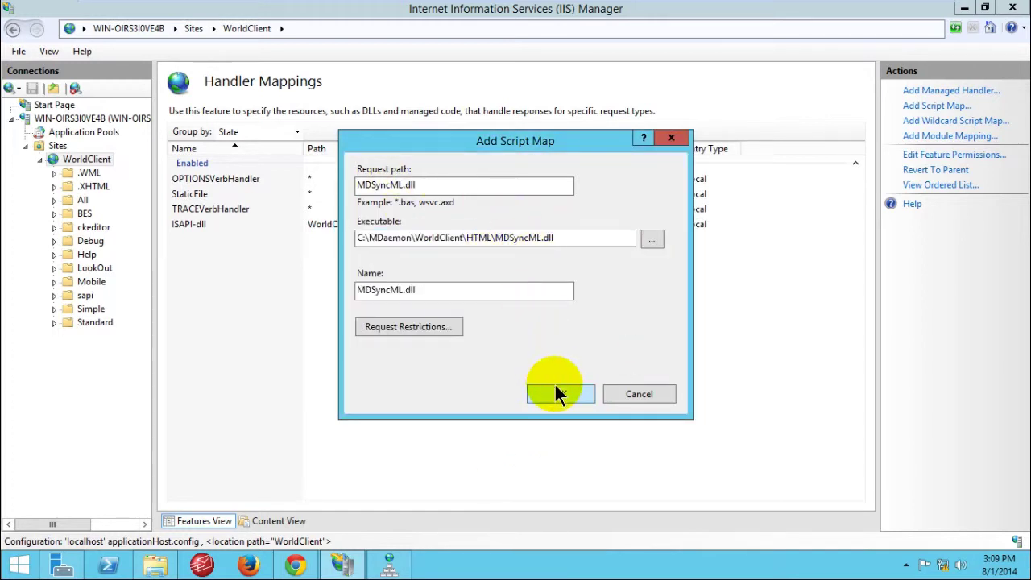
pyautogui.click(556, 394)
pyautogui.click(517, 342)
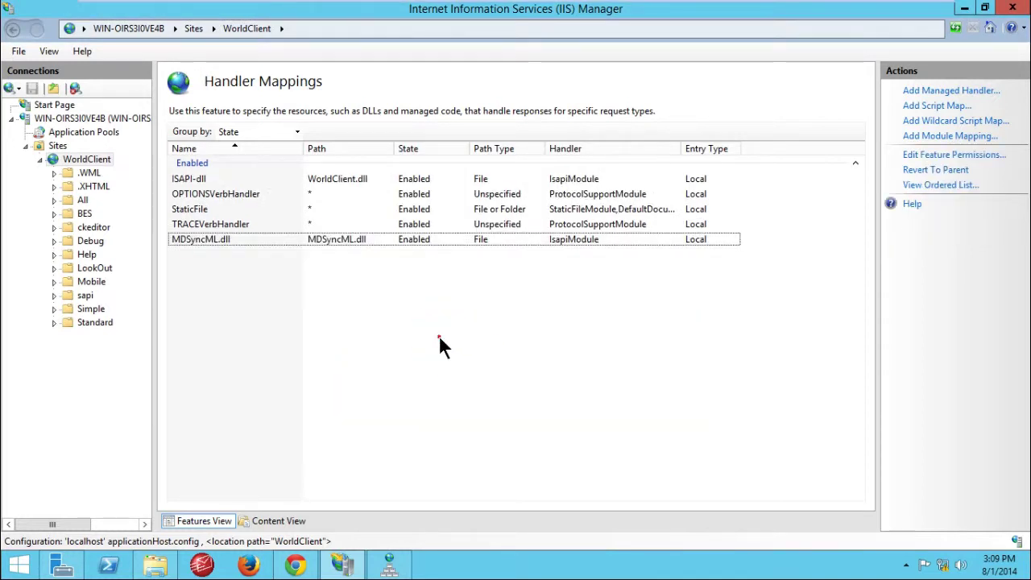
pyautogui.click(291, 568)
pyautogui.click(257, 29)
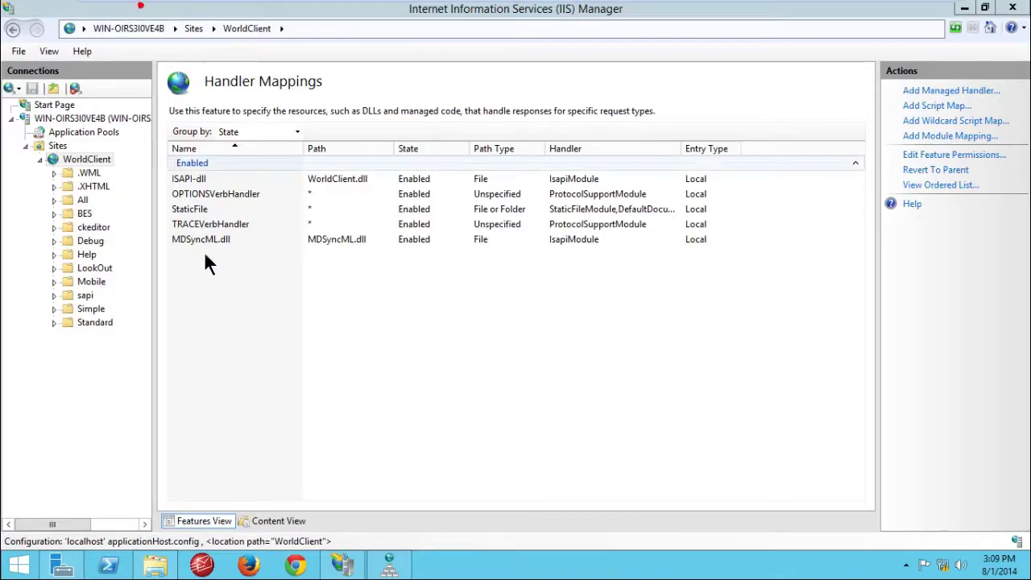
# Step: Launch Chrome, turn off the default-browser prompt, and clear the address bar after a trial entry
pyautogui.click(295, 566)
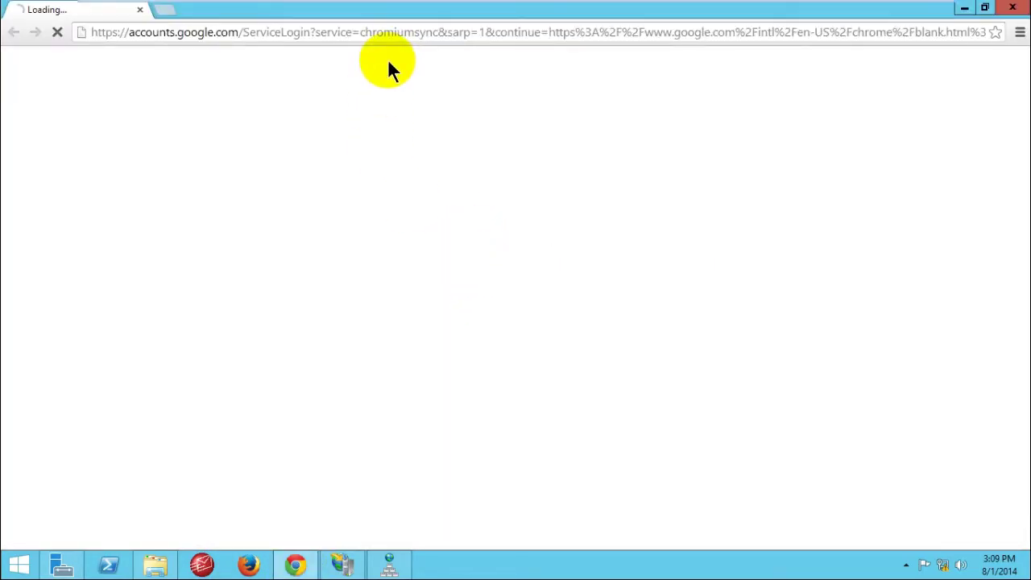
pyautogui.click(388, 58)
pyautogui.click(388, 25)
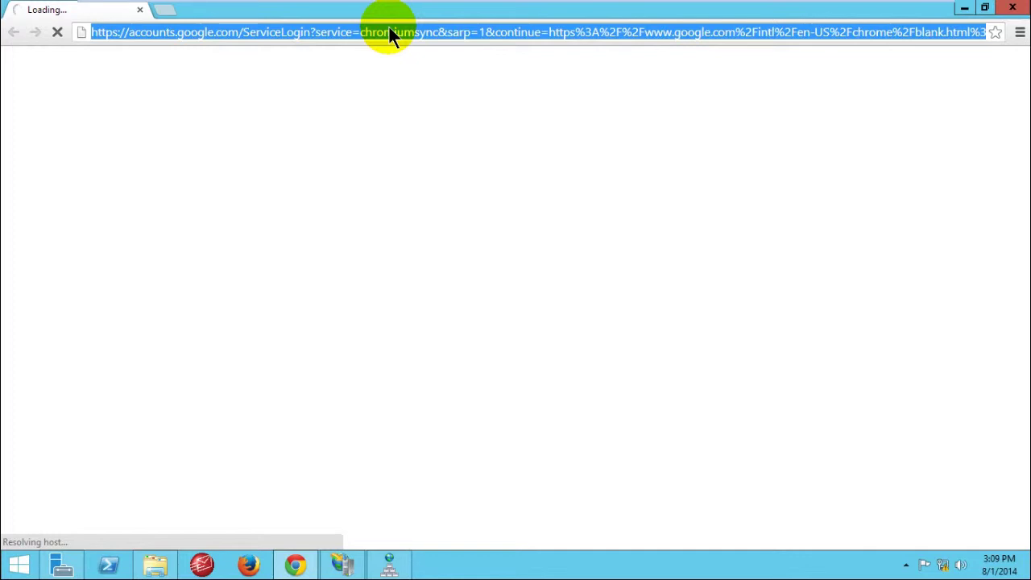
pyautogui.press('BackSpace')
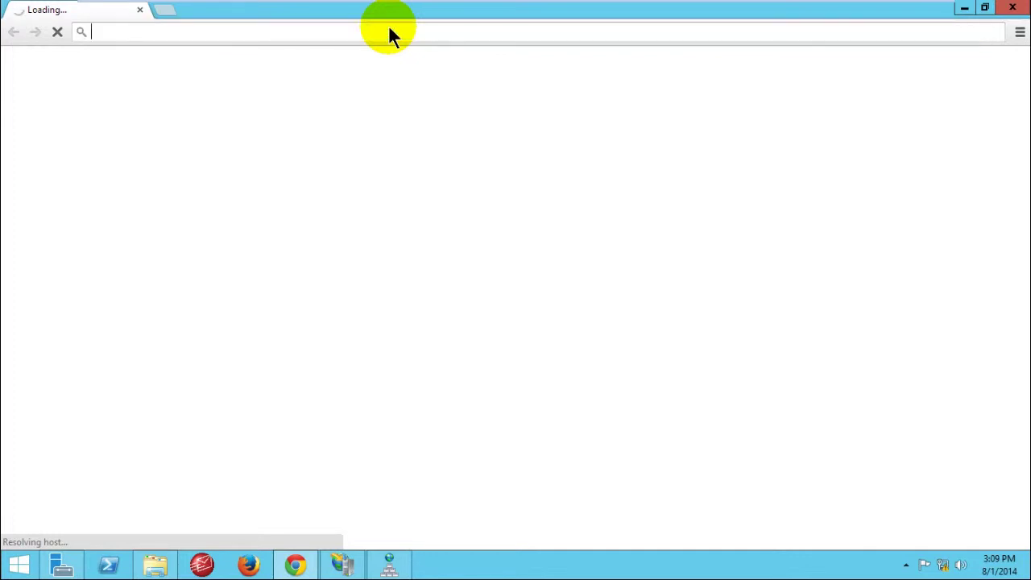
pyautogui.write('www.')
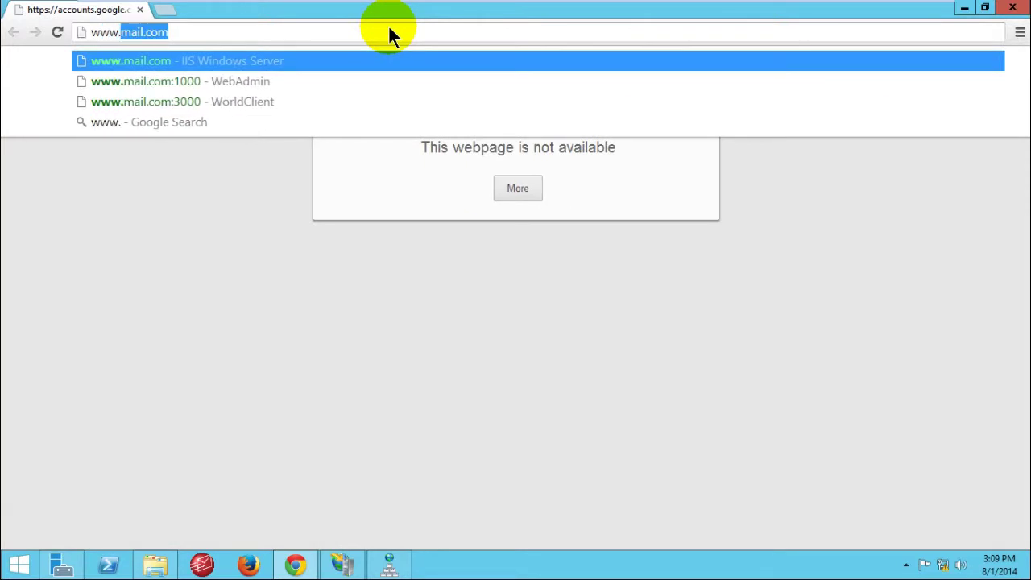
pyautogui.write('mail.')
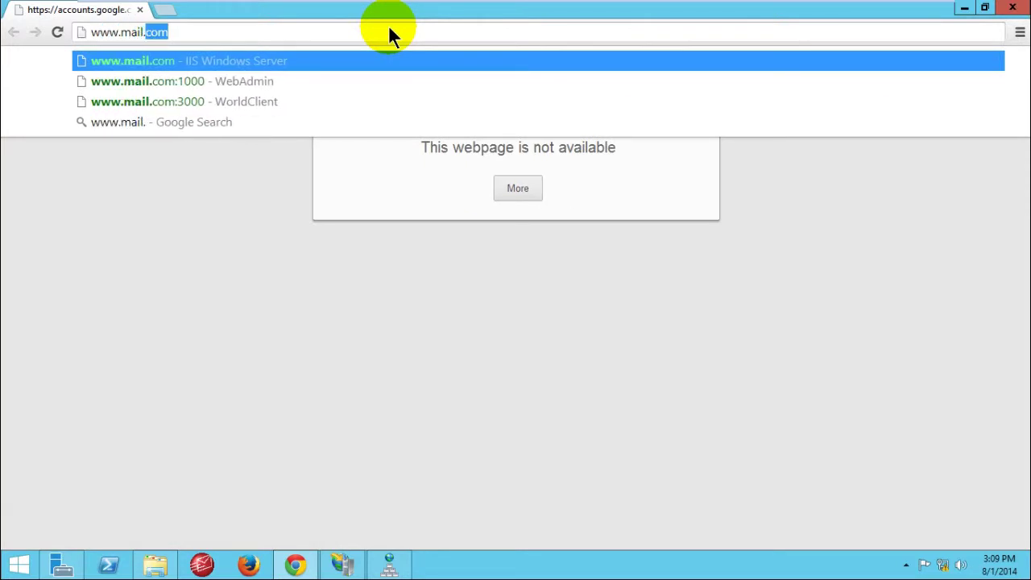
pyautogui.write('world')
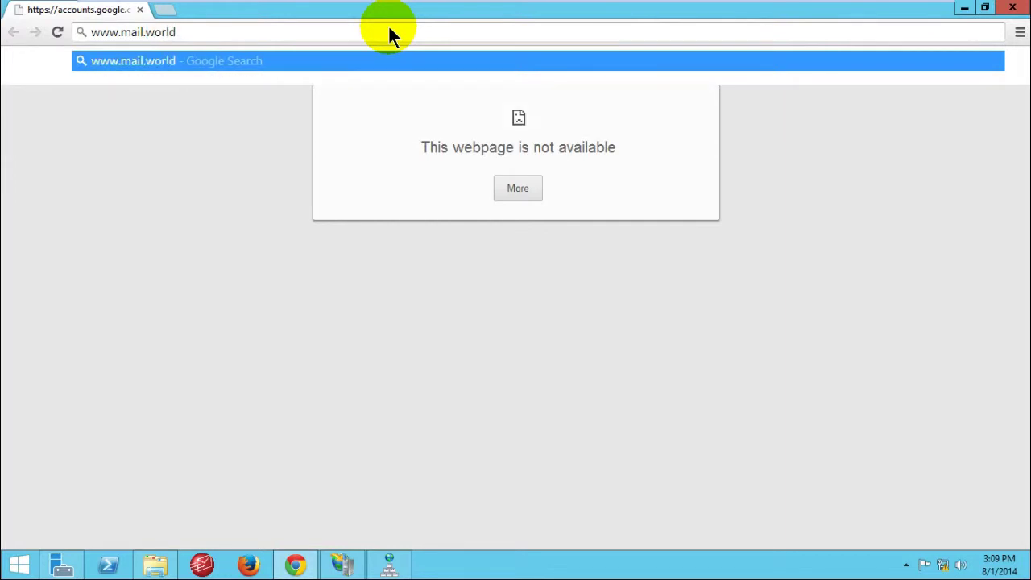
pyautogui.press('BackSpace')
pyautogui.press('BackSpace')
pyautogui.press('BackSpace')
pyautogui.press('BackSpace')
pyautogui.press('BackSpace')
pyautogui.press('BackSpace')
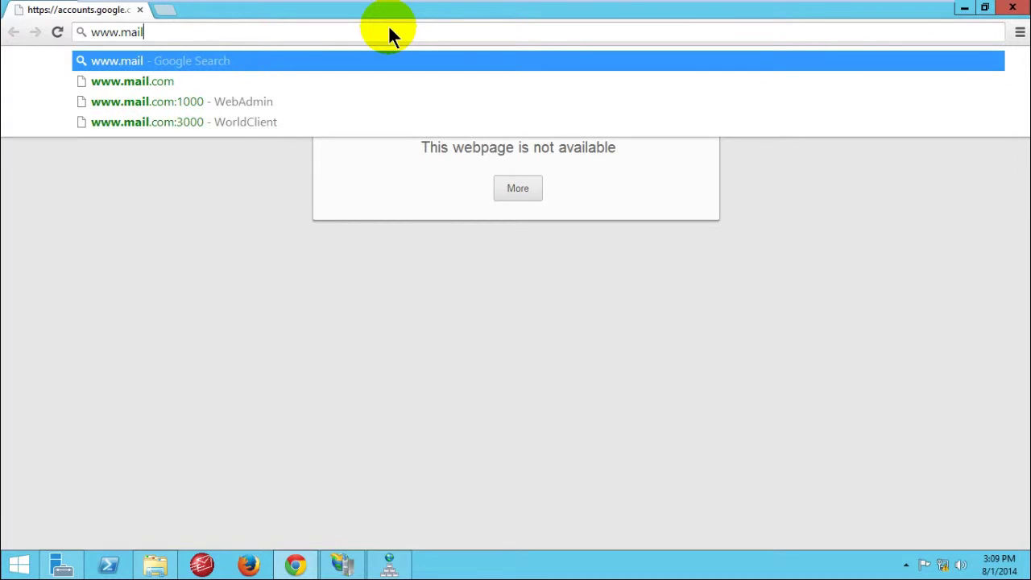
pyautogui.press('BackSpace')
pyautogui.press('BackSpace')
pyautogui.press('BackSpace')
pyautogui.press('BackSpace')
pyautogui.press('BackSpace')
pyautogui.press('BackSpace')
pyautogui.press('BackSpace')
pyautogui.press('BackSpace')
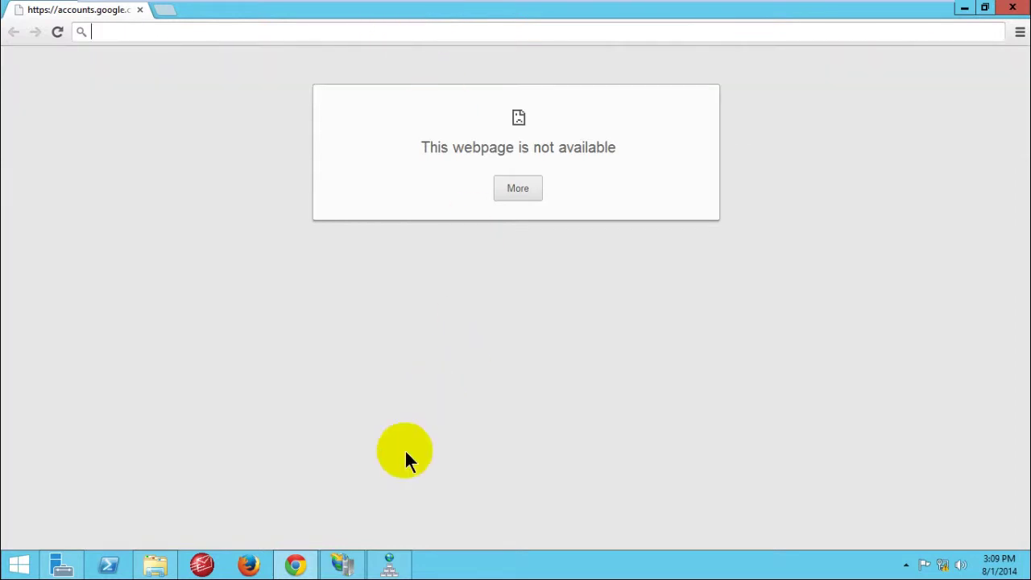
pyautogui.moveTo(346, 568)
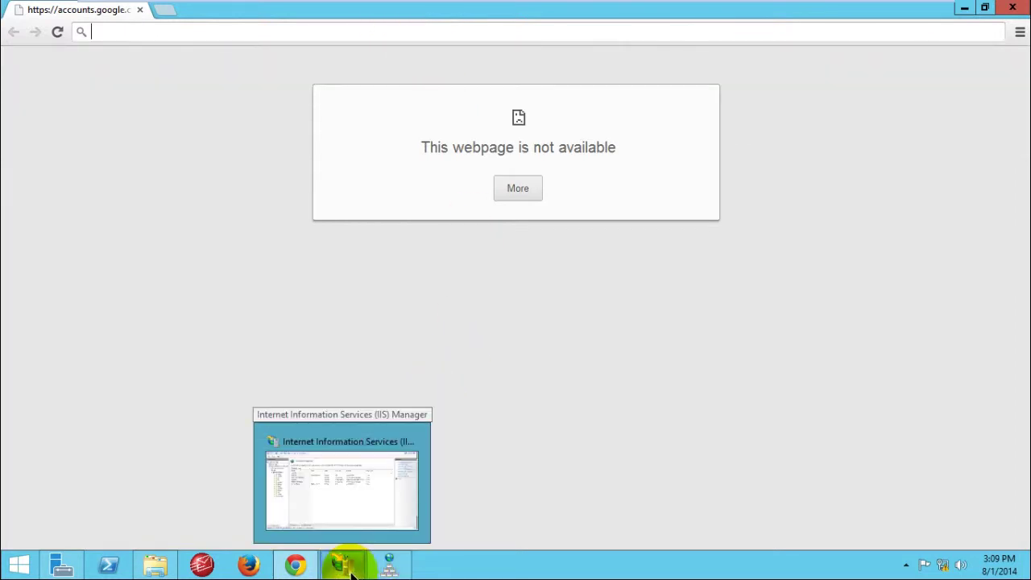
# Step: Open DNS Manager and expand Forward Lookup Zones to view the mail.com zone
pyautogui.click(344, 566)
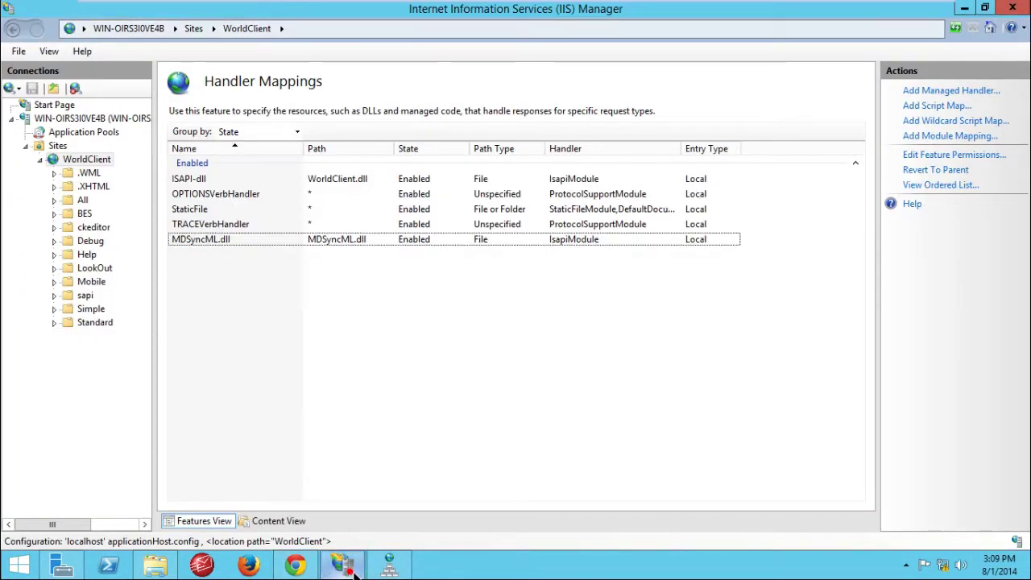
pyautogui.click(389, 566)
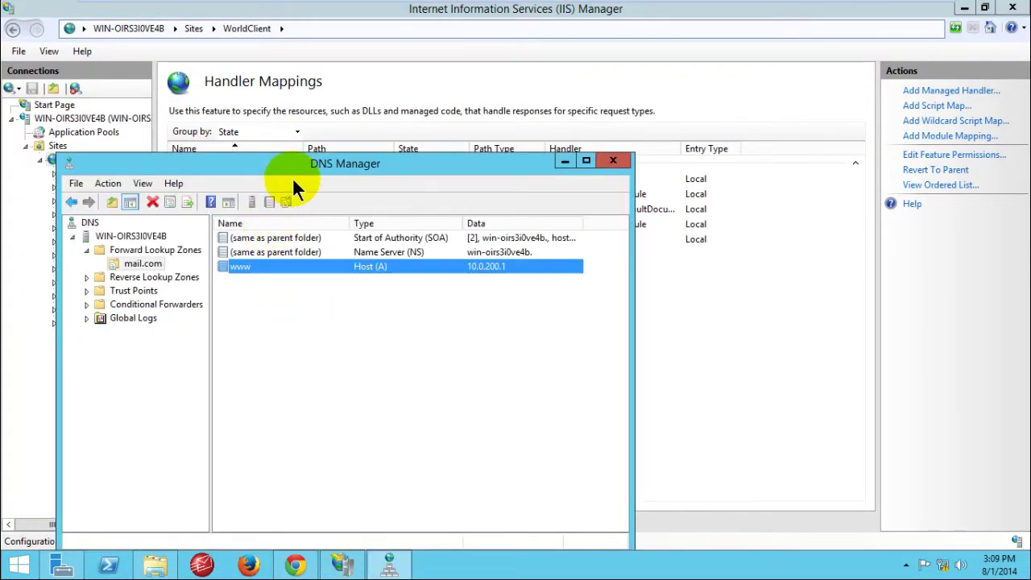
pyautogui.moveTo(295, 167); pyautogui.dragTo(414, 144)
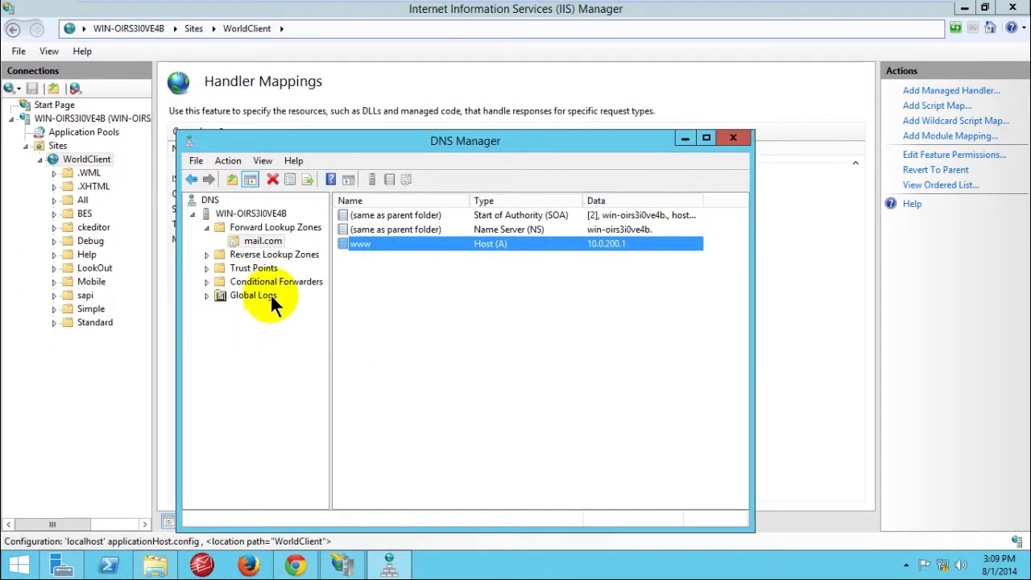
pyautogui.click(255, 227)
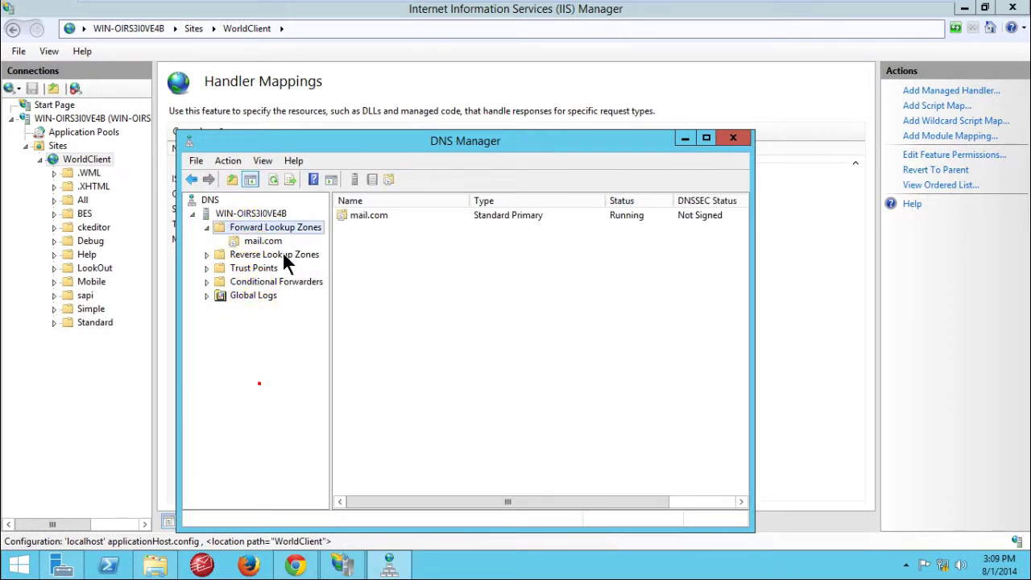
pyautogui.click(262, 241)
pyautogui.click(262, 226)
# Step: Delete the mail.com forward lookup zone
pyautogui.rightClick(262, 226)
pyautogui.click(251, 241)
pyautogui.rightClick(251, 240)
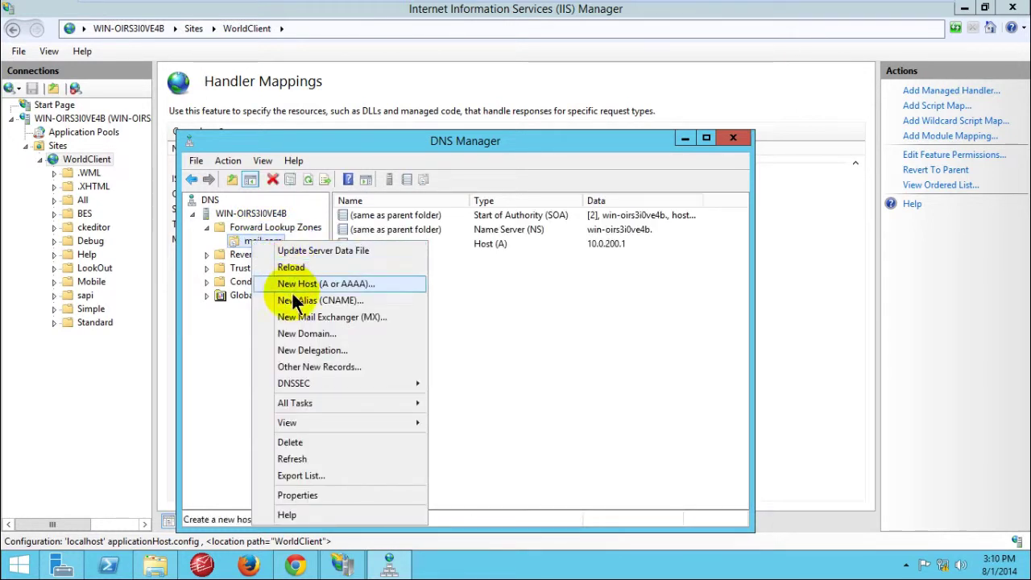
pyautogui.click(290, 442)
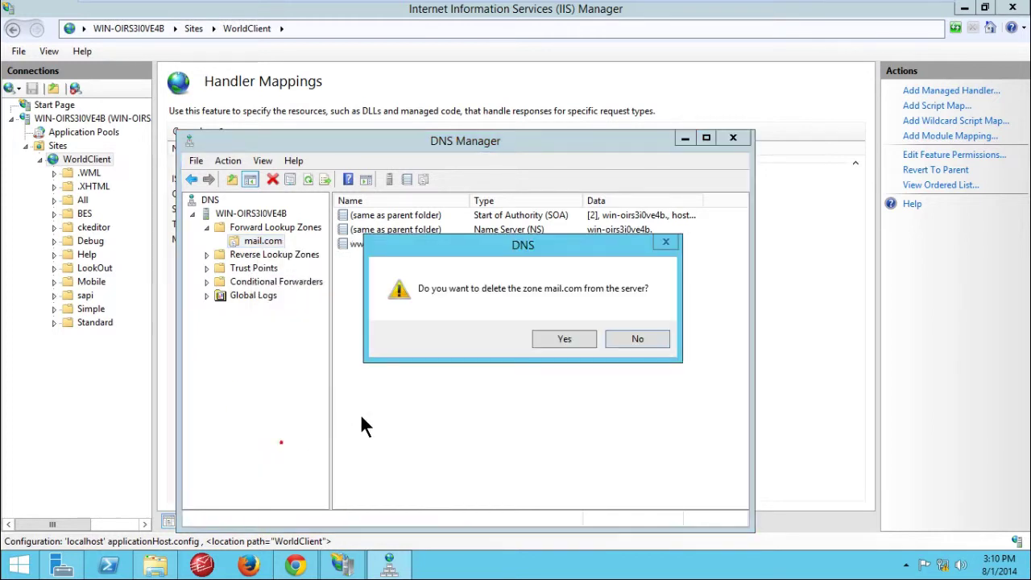
pyautogui.click(556, 344)
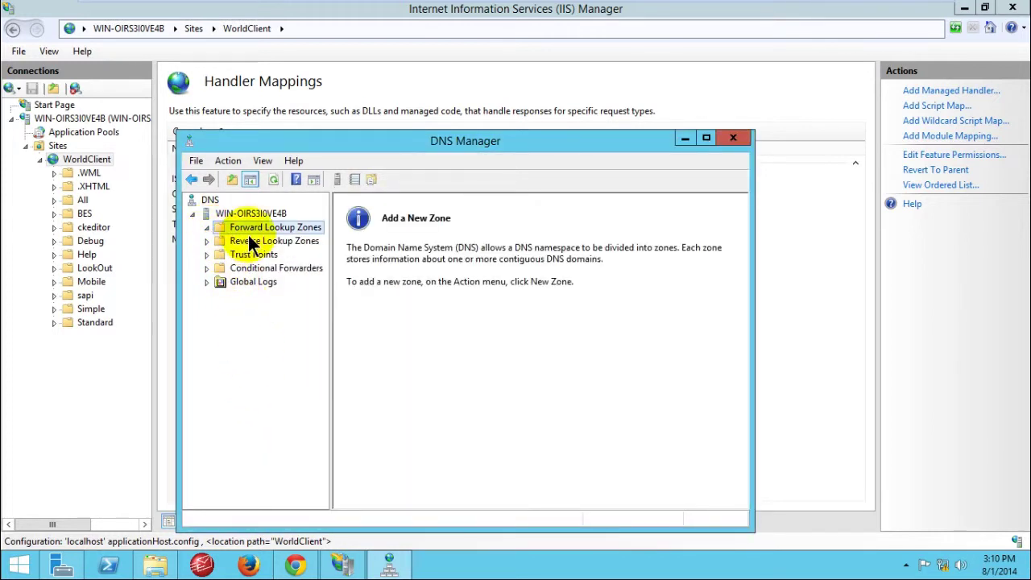
# Step: Start the New Zone wizard on Forward Lookup Zones with a Primary zone type
pyautogui.click(412, 229)
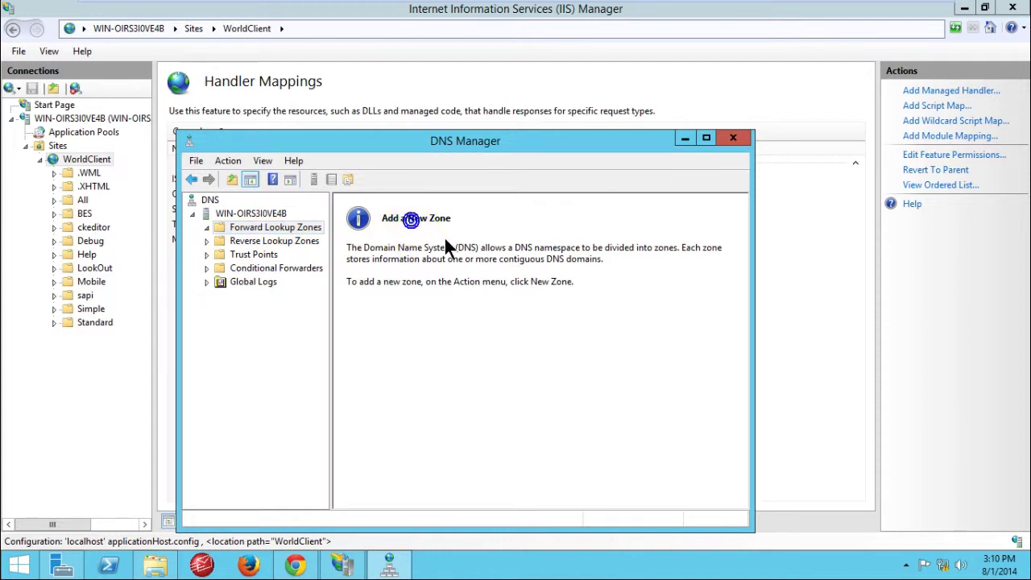
pyautogui.click(451, 225)
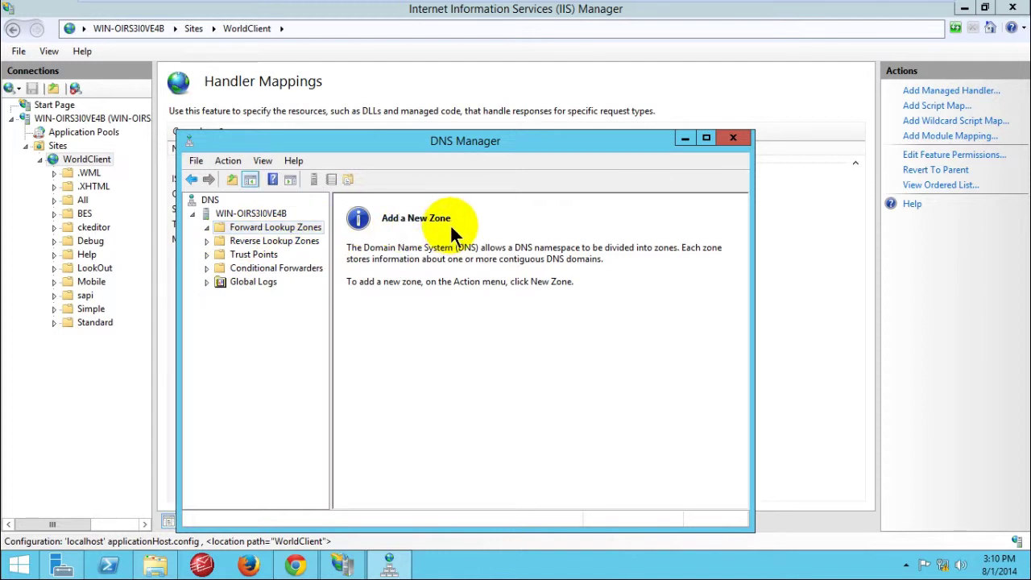
pyautogui.rightClick(303, 228)
pyautogui.click(321, 237)
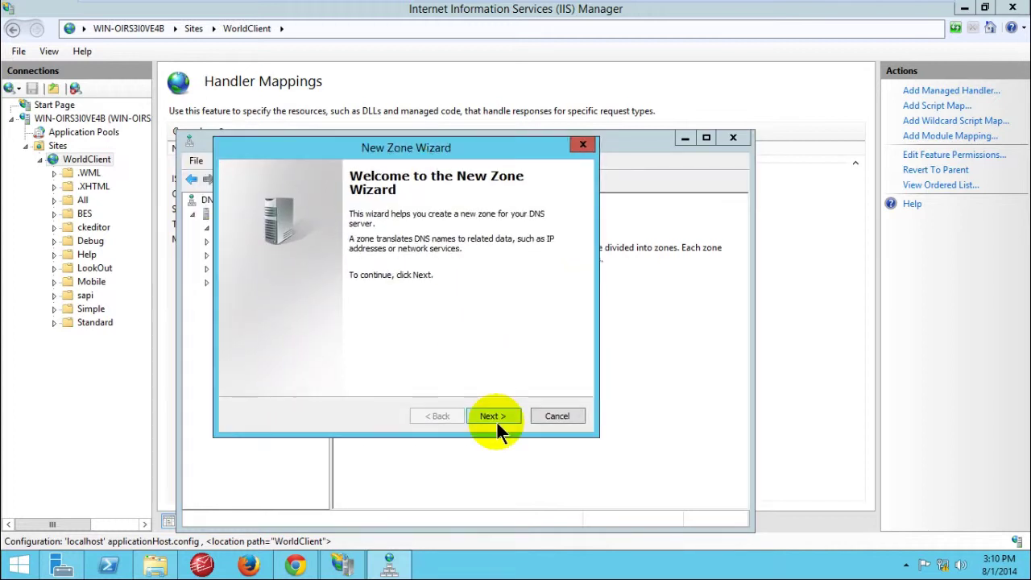
pyautogui.click(494, 416)
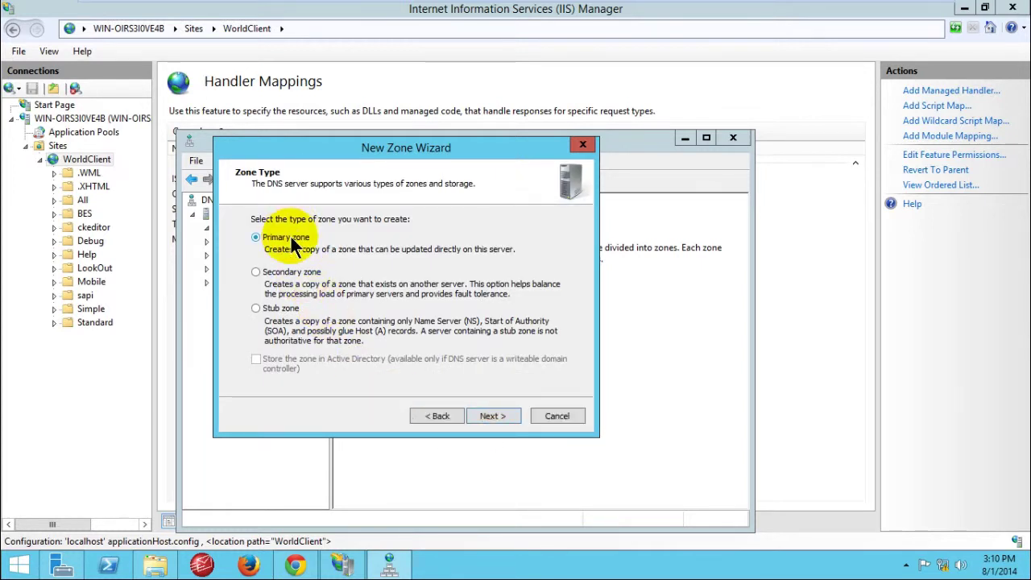
pyautogui.click(491, 417)
# Step: Name the zone mail.worldclient.com with a new zone file and no dynamic updates, then finish
pyautogui.click(333, 291)
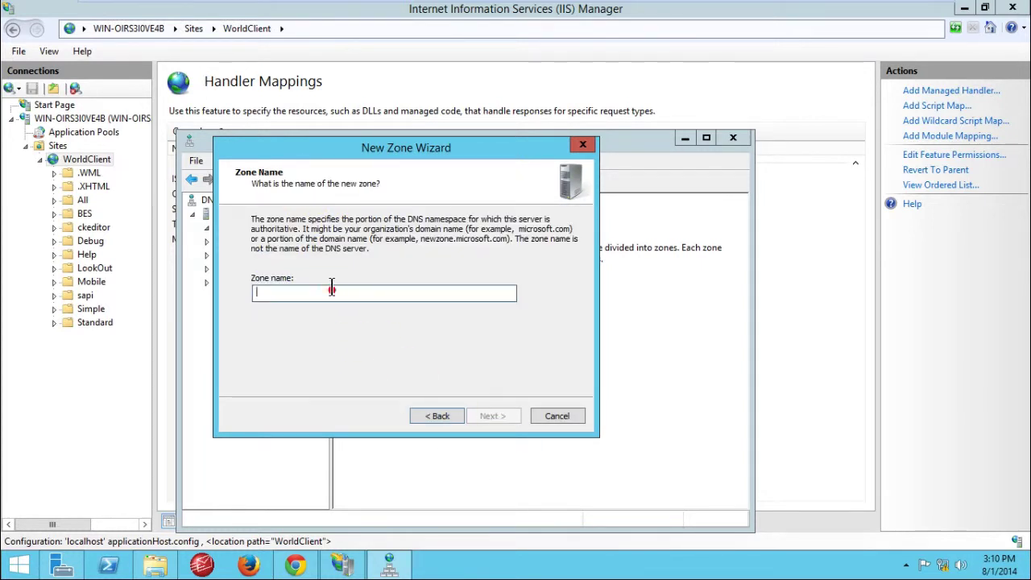
pyautogui.click(331, 287)
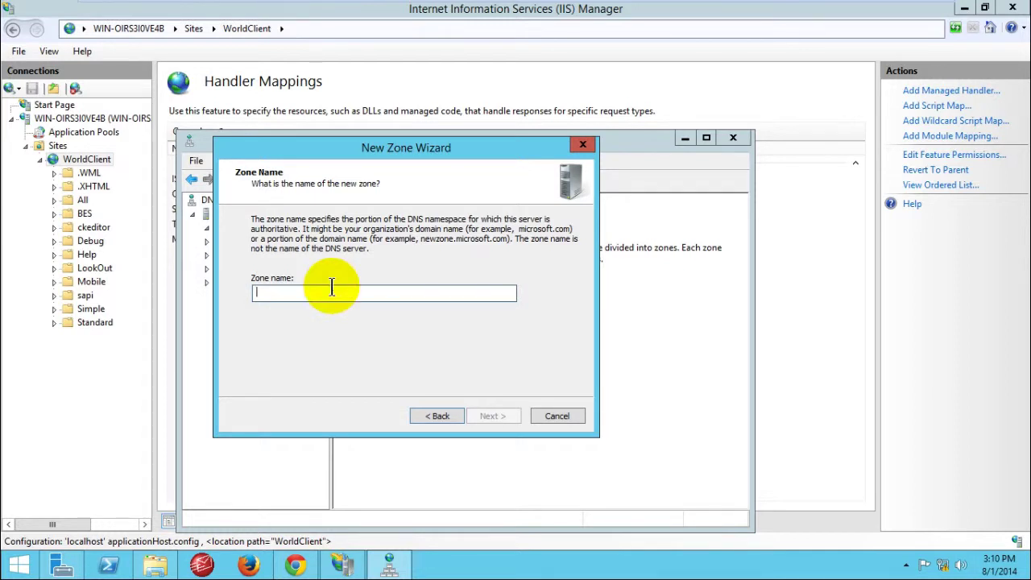
pyautogui.write('mail.worldclient.com')
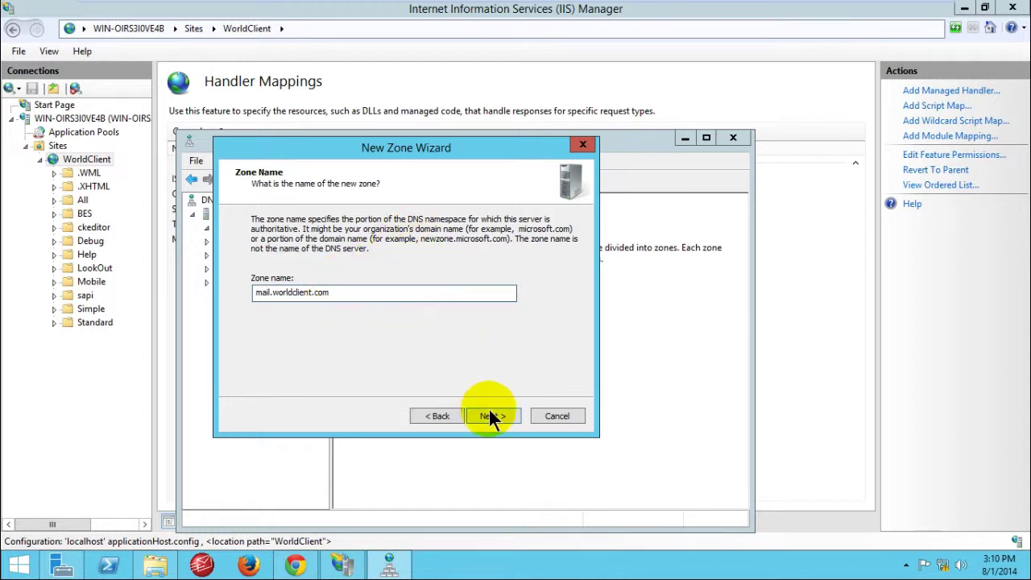
pyautogui.click(492, 415)
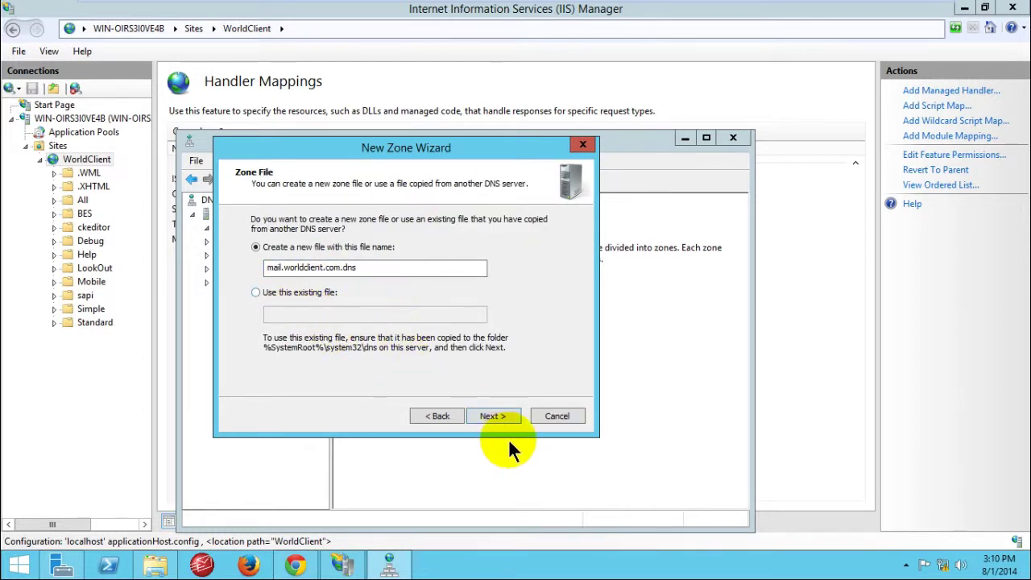
pyautogui.click(487, 415)
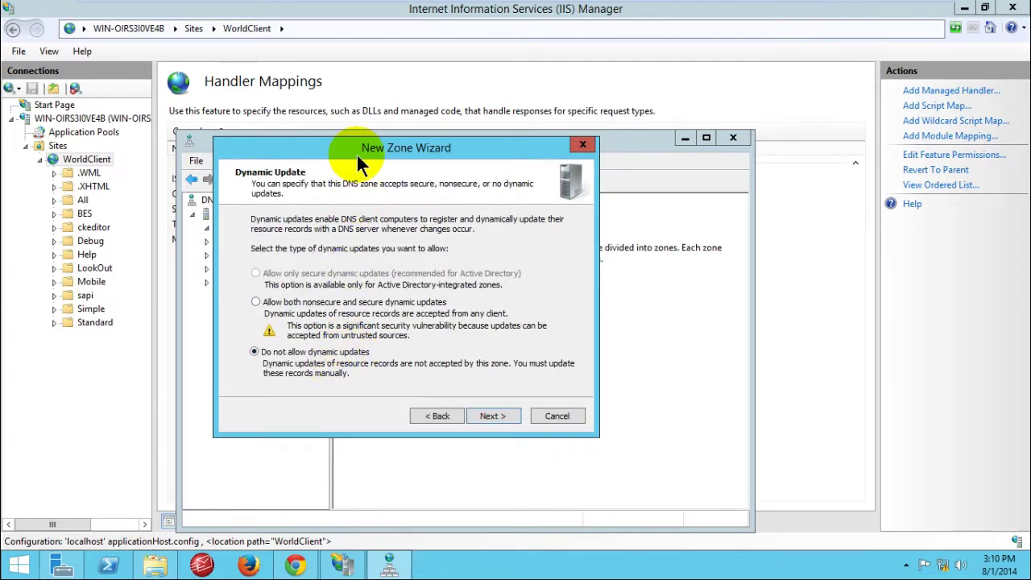
pyautogui.moveTo(357, 149); pyautogui.dragTo(513, 178)
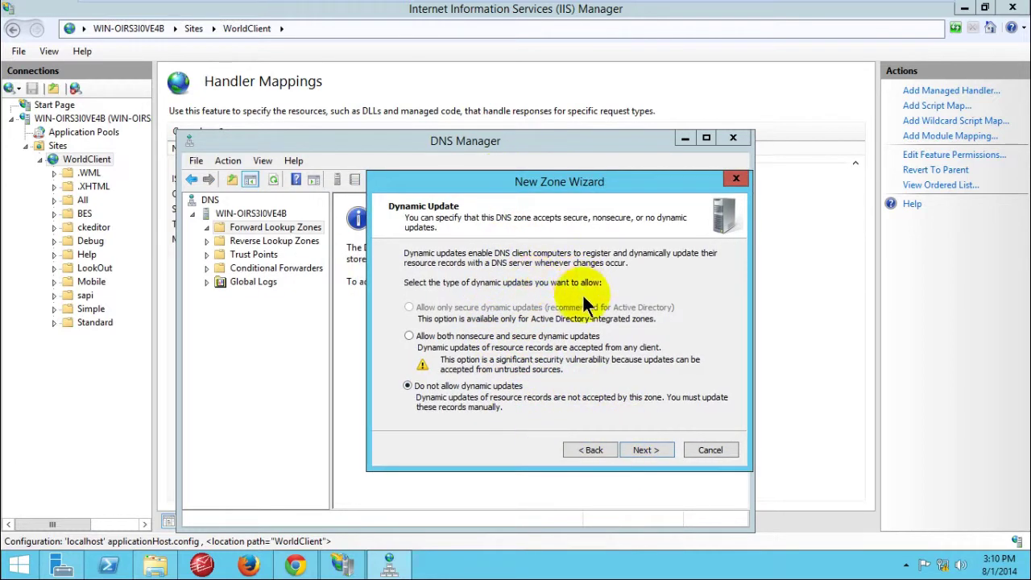
pyautogui.moveTo(578, 182); pyautogui.dragTo(540, 150)
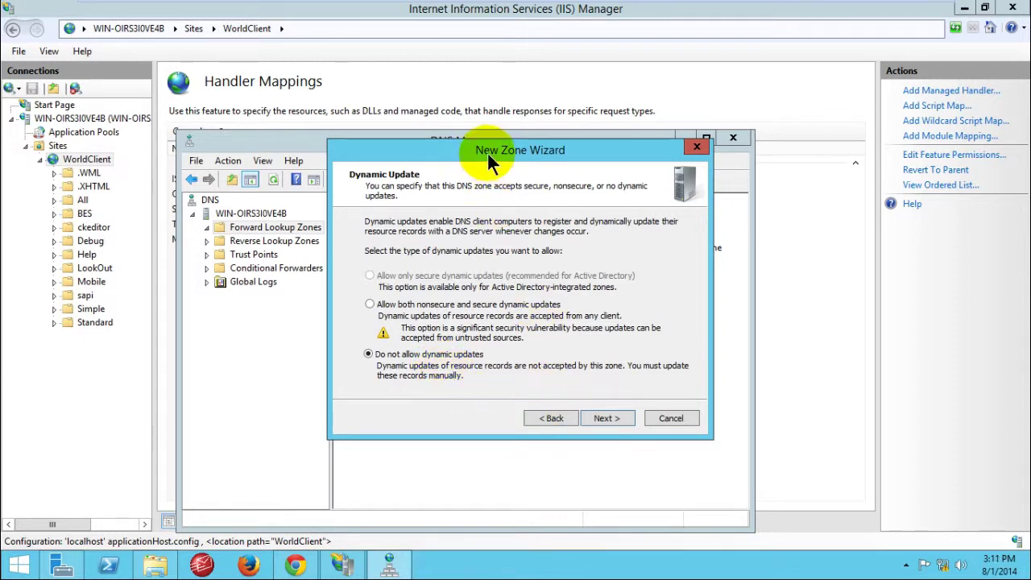
pyautogui.click(608, 417)
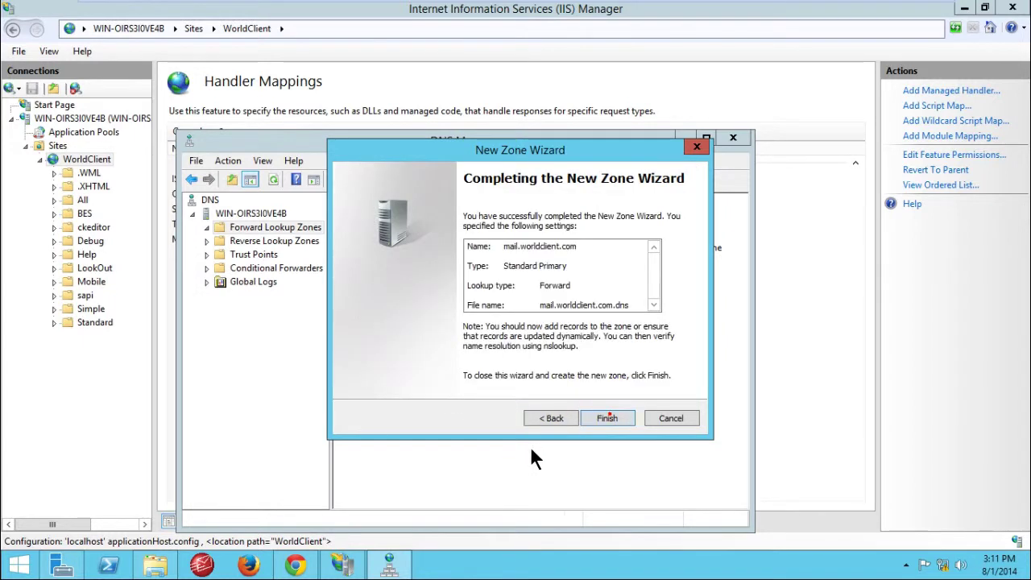
pyautogui.click(602, 416)
pyautogui.click(272, 242)
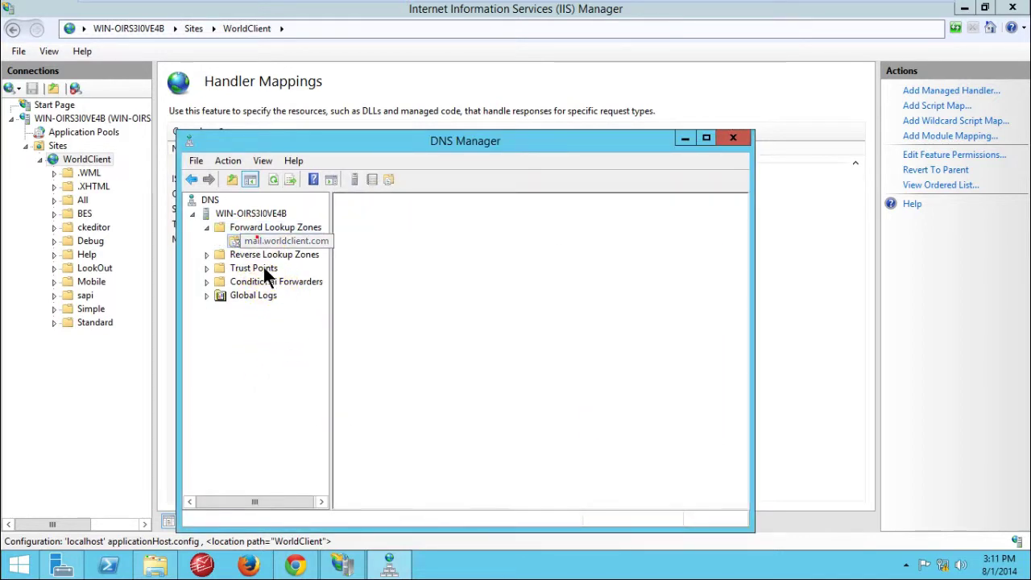
pyautogui.click(234, 253)
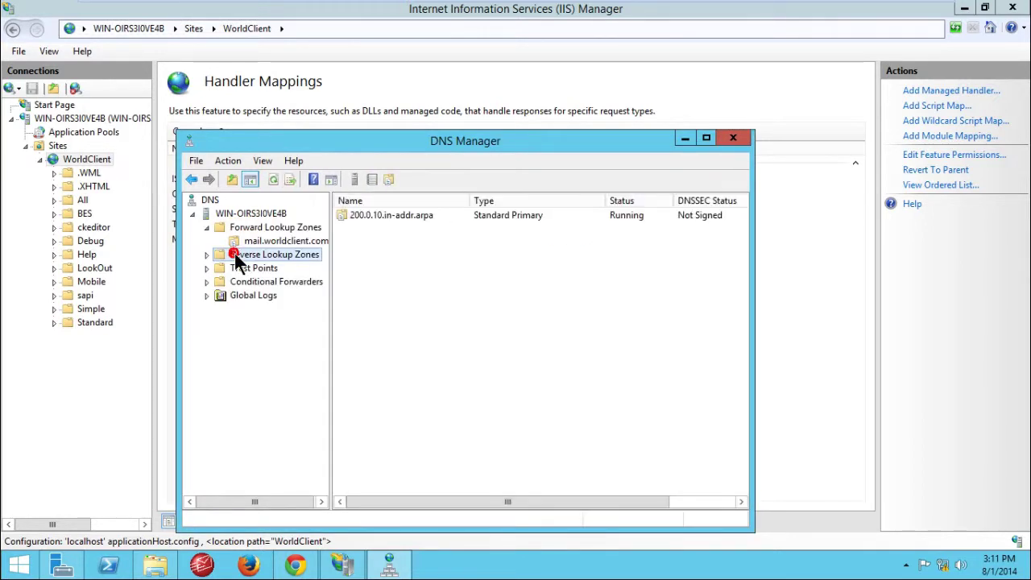
pyautogui.rightClick(234, 253)
# Step: Delete the old 200.0.10.in-addr.arpa reverse lookup zone
pyautogui.click(227, 252)
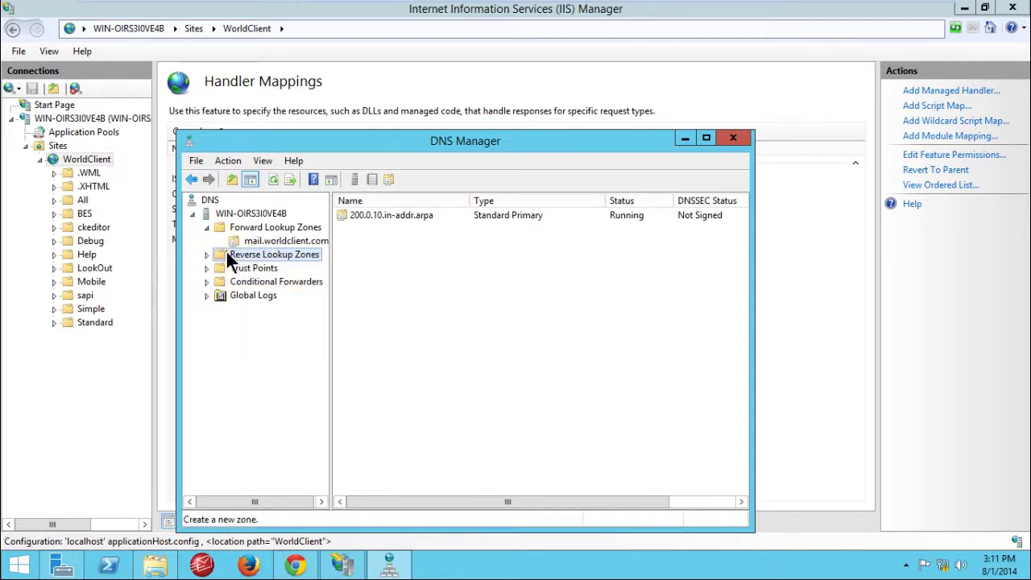
pyautogui.click(207, 255)
pyautogui.click(264, 268)
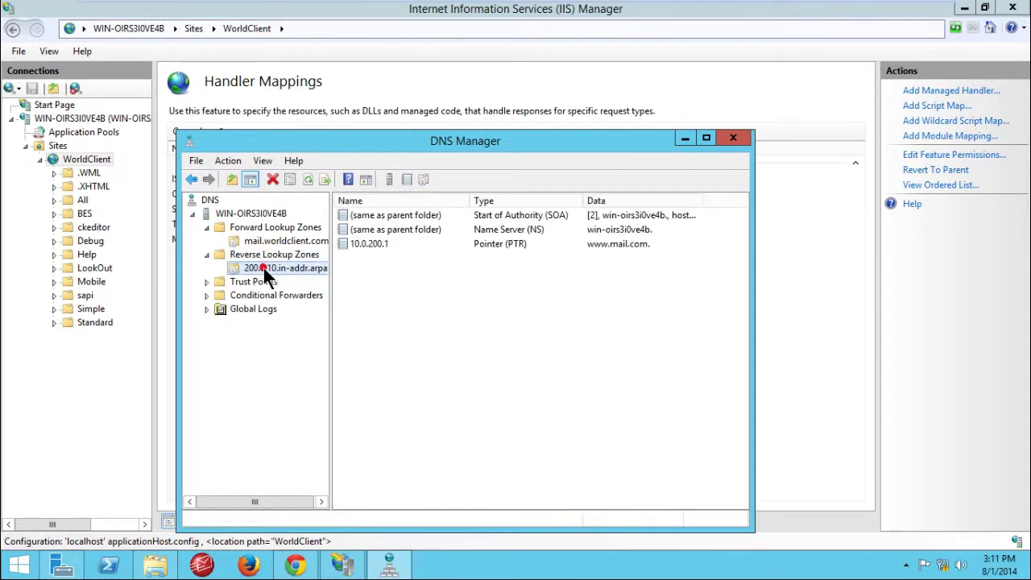
pyautogui.rightClick(263, 268)
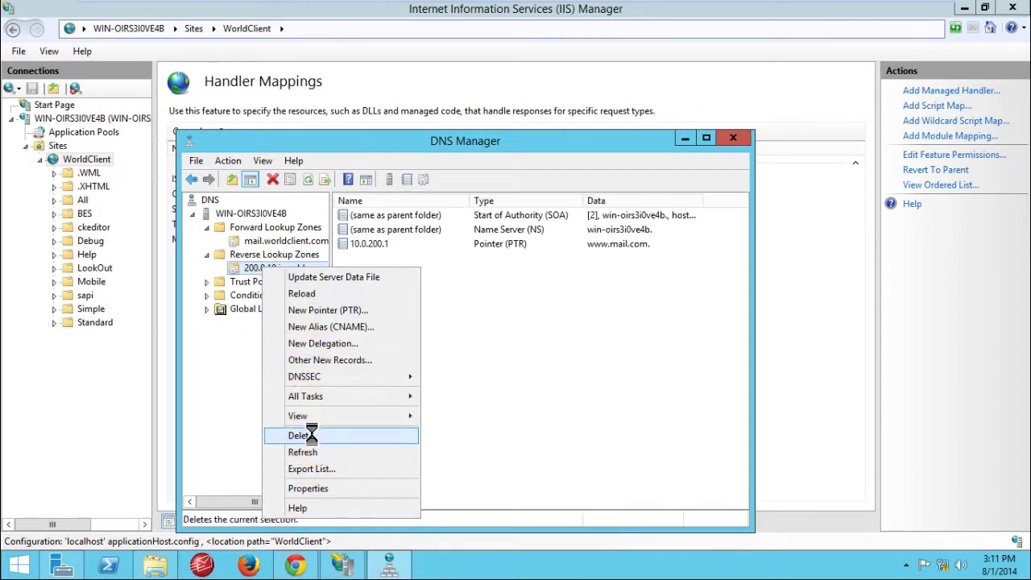
pyautogui.click(301, 435)
pyautogui.click(576, 337)
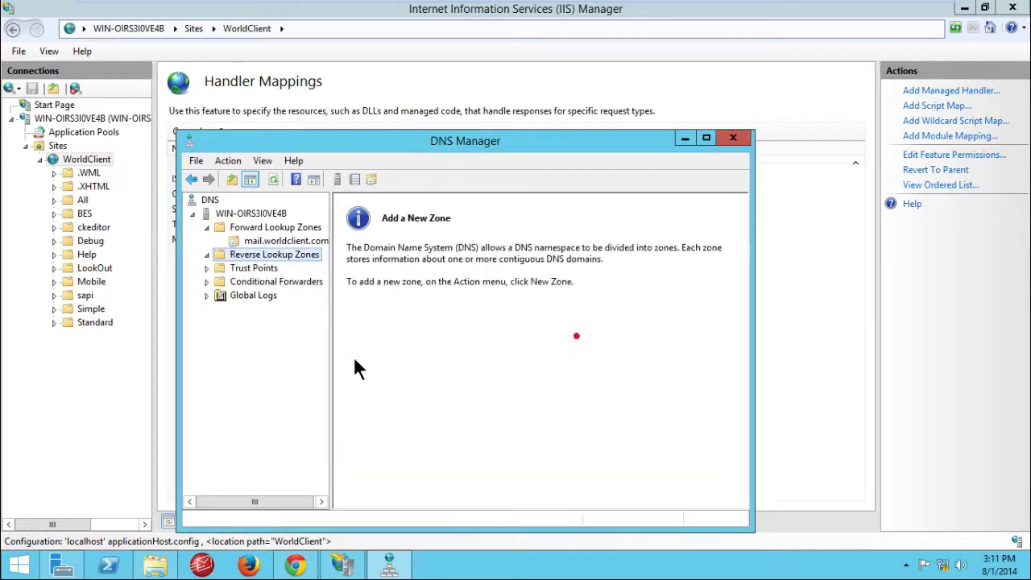
# Step: Create a primary IPv4 reverse zone for network ID 10.0.200 with default file and no dynamic updates
pyautogui.rightClick(271, 255)
pyautogui.click(292, 270)
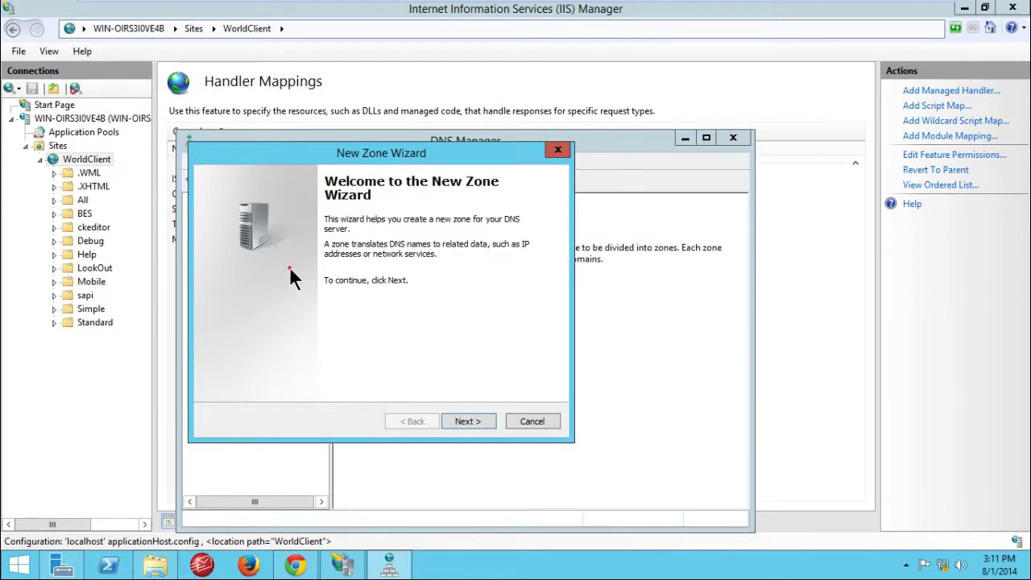
pyautogui.click(481, 420)
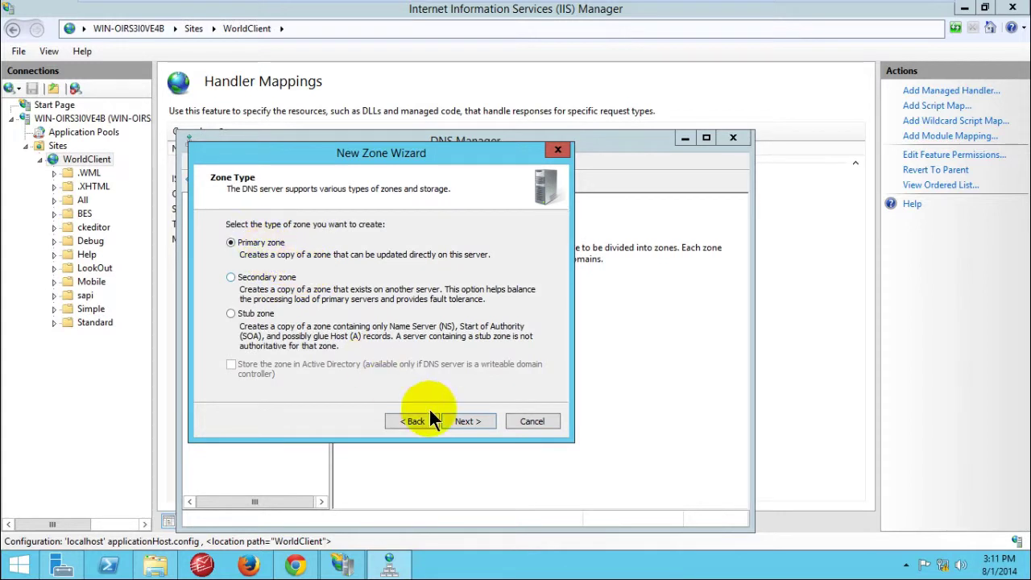
pyautogui.click(462, 422)
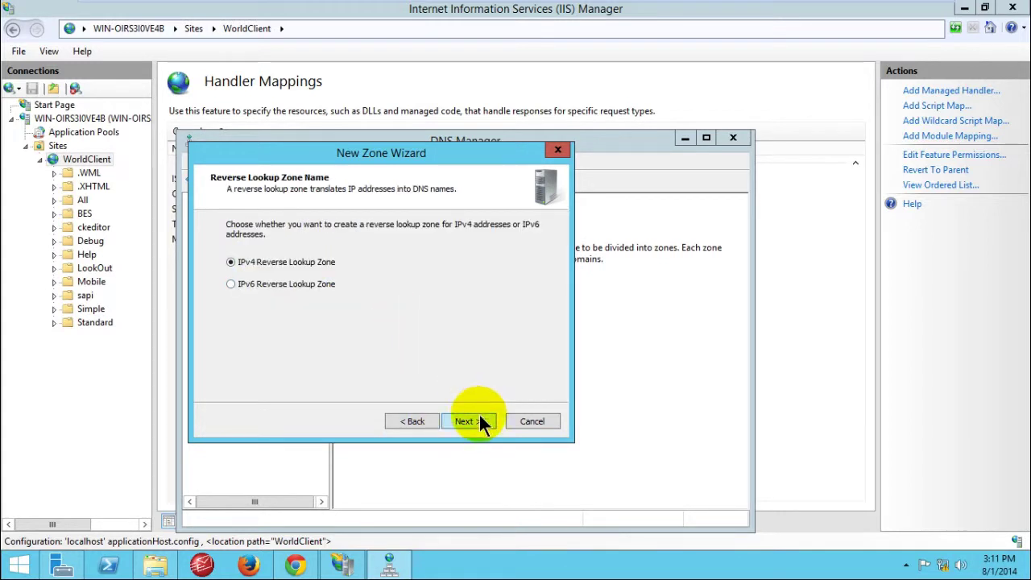
pyautogui.click(479, 422)
pyautogui.click(249, 252)
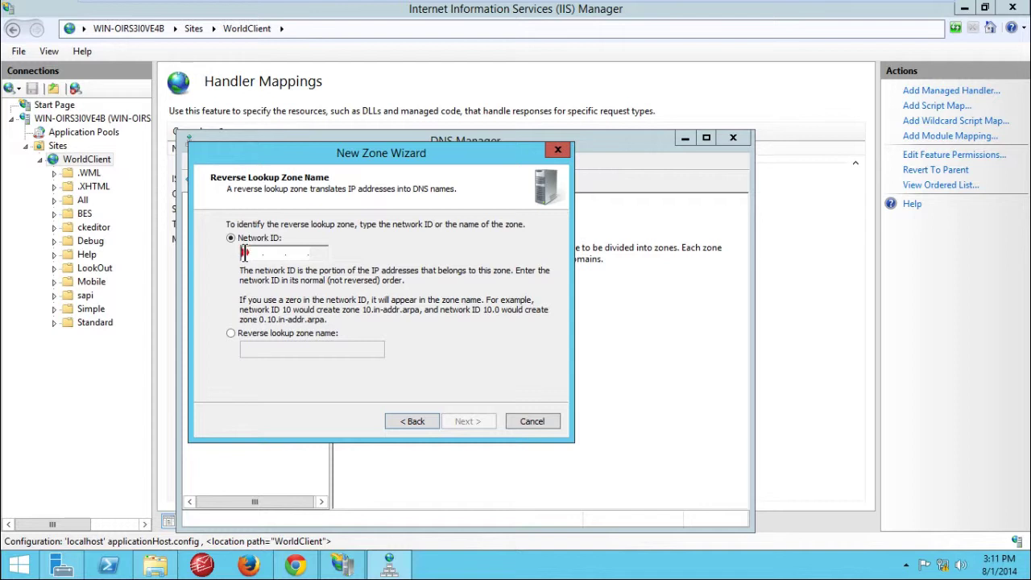
pyautogui.click(243, 252)
pyautogui.write('10.')
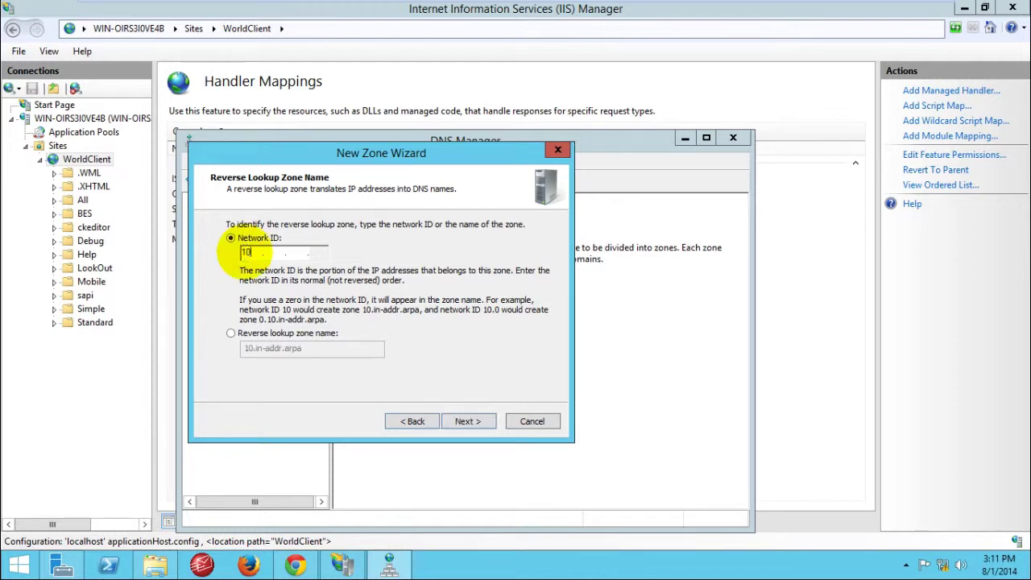
pyautogui.write('0.200')
pyautogui.click(459, 419)
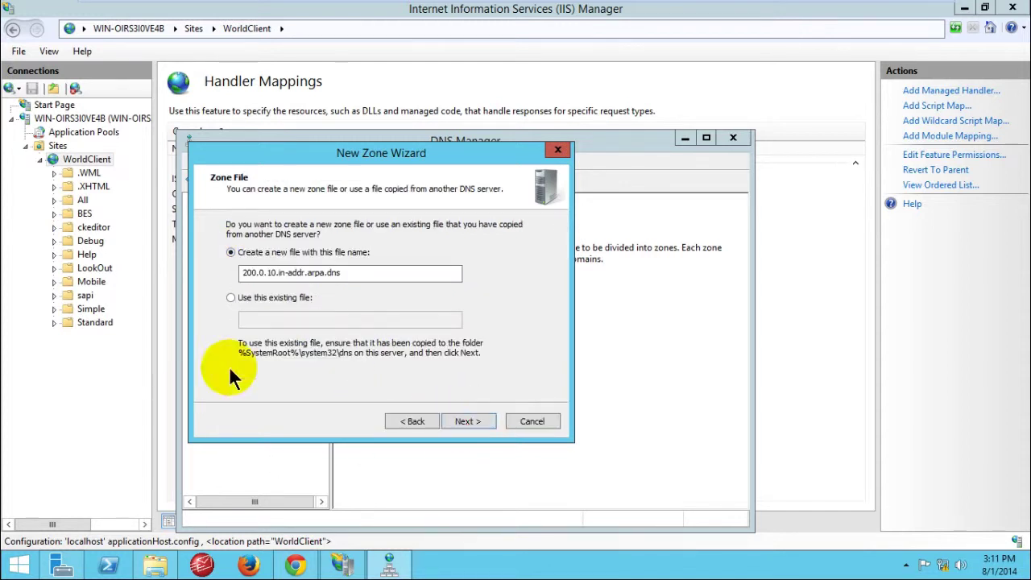
pyautogui.click(455, 420)
pyautogui.click(477, 421)
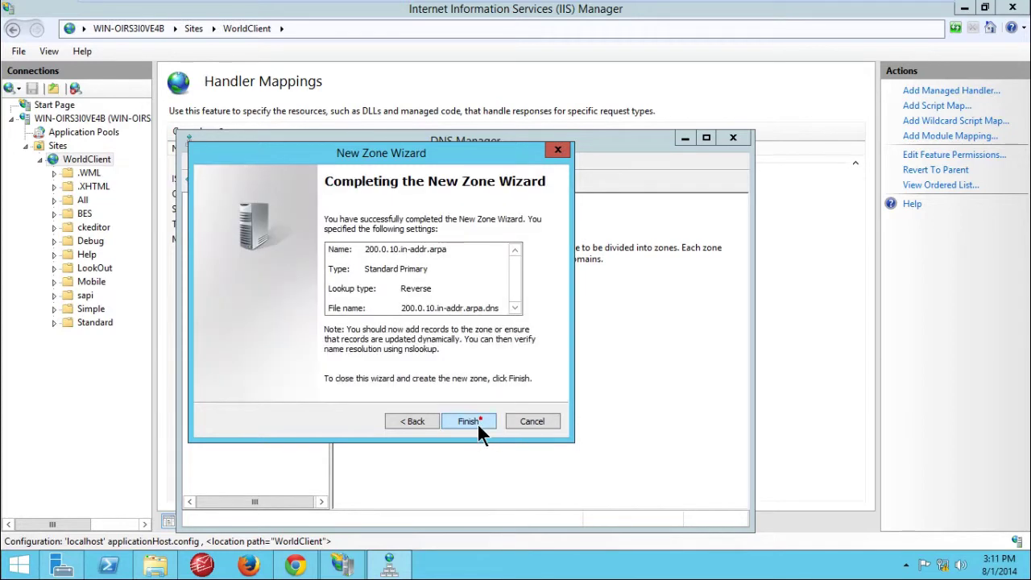
pyautogui.click(469, 421)
pyautogui.click(250, 269)
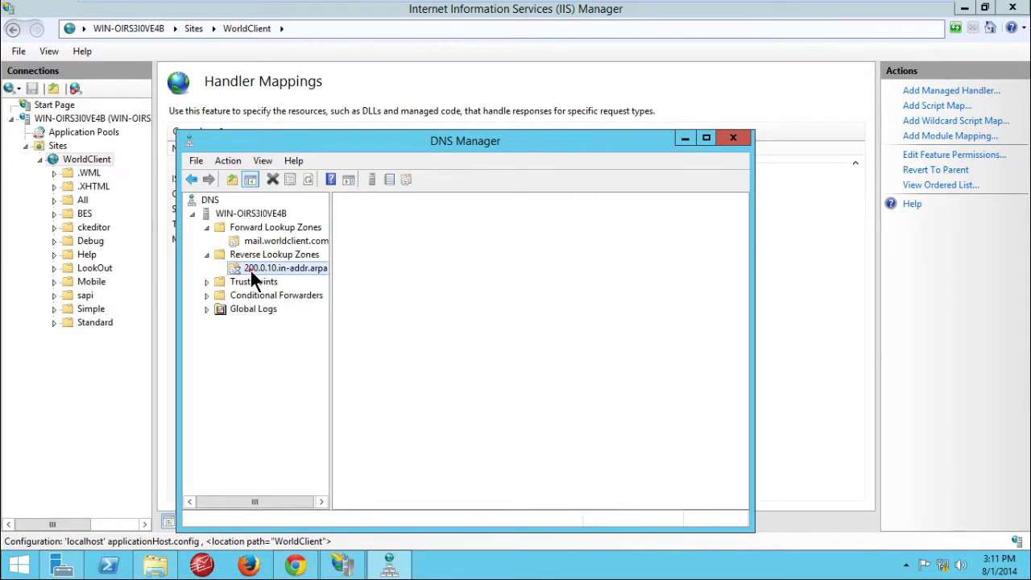
# Step: Start a pointer record in the reverse zone, browse into mail.worldclient.com, then cancel both dialogs
pyautogui.rightClick(274, 268)
pyautogui.click(319, 306)
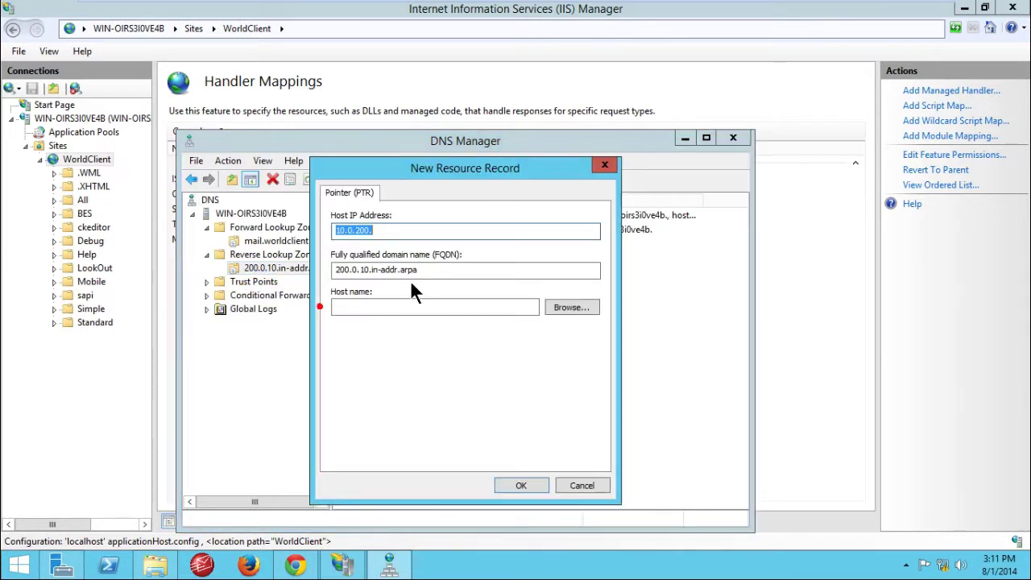
pyautogui.click(395, 231)
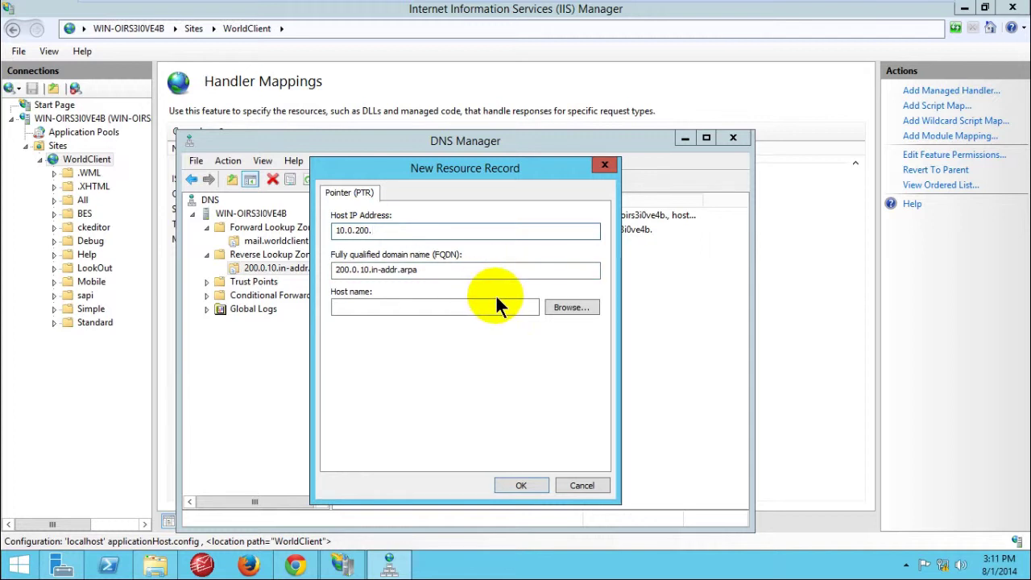
pyautogui.click(561, 308)
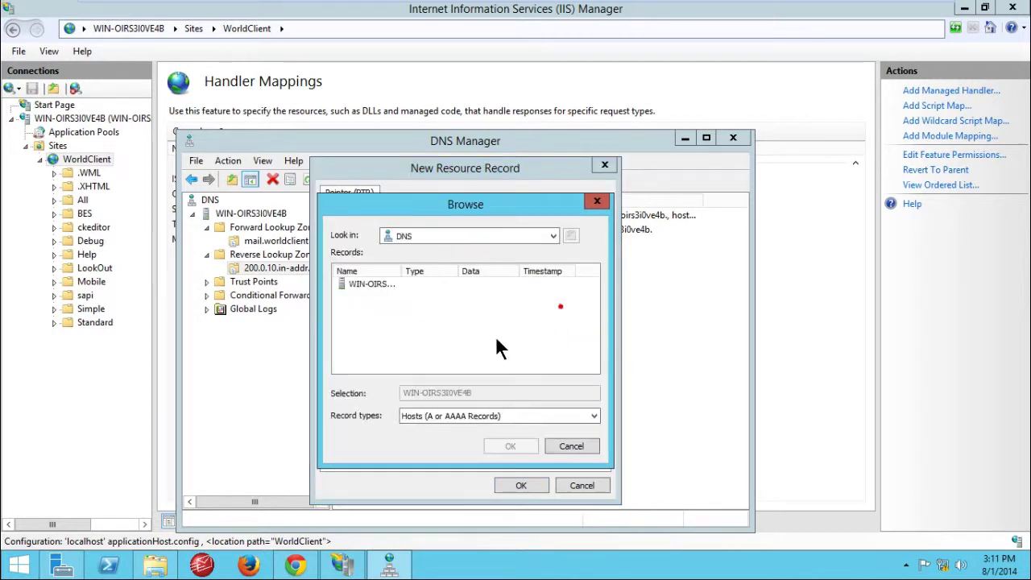
pyautogui.doubleClick(375, 286)
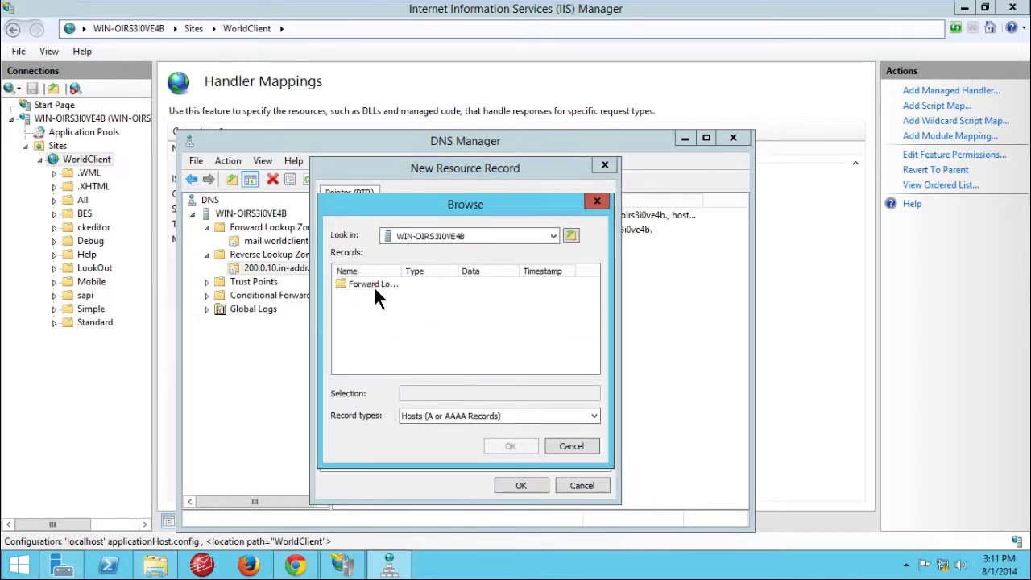
pyautogui.doubleClick(366, 282)
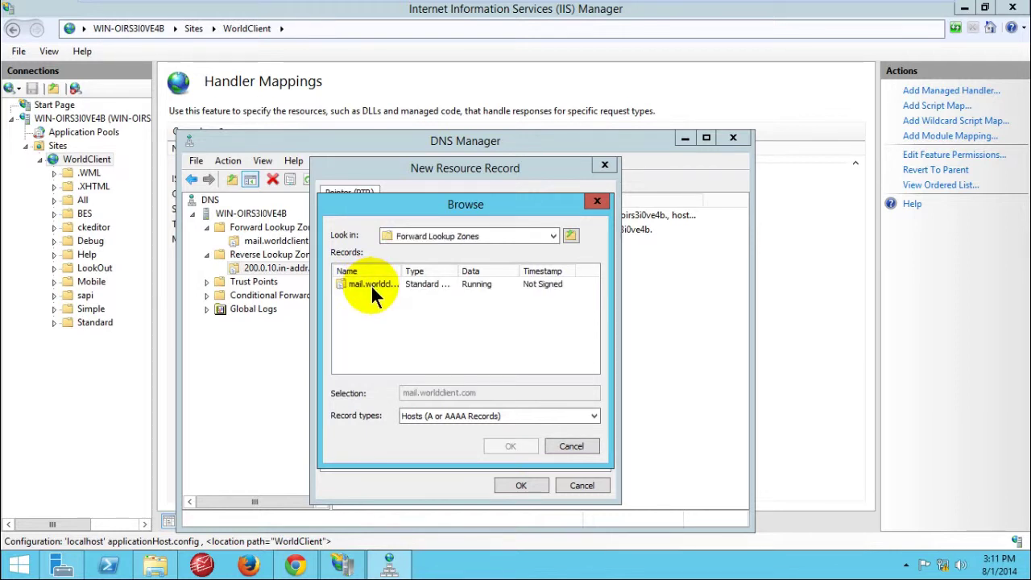
pyautogui.doubleClick(370, 284)
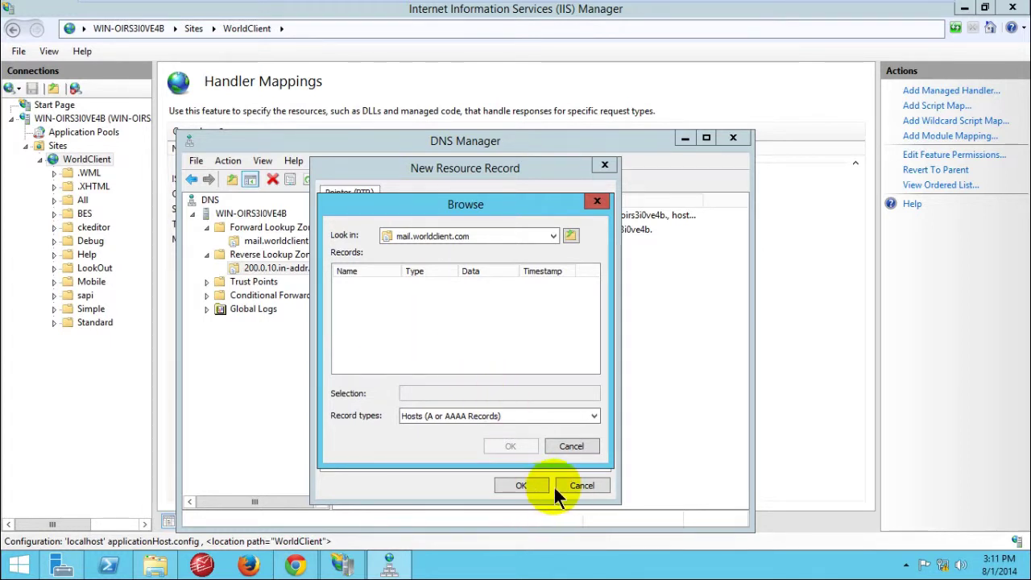
pyautogui.click(575, 486)
pyautogui.click(570, 448)
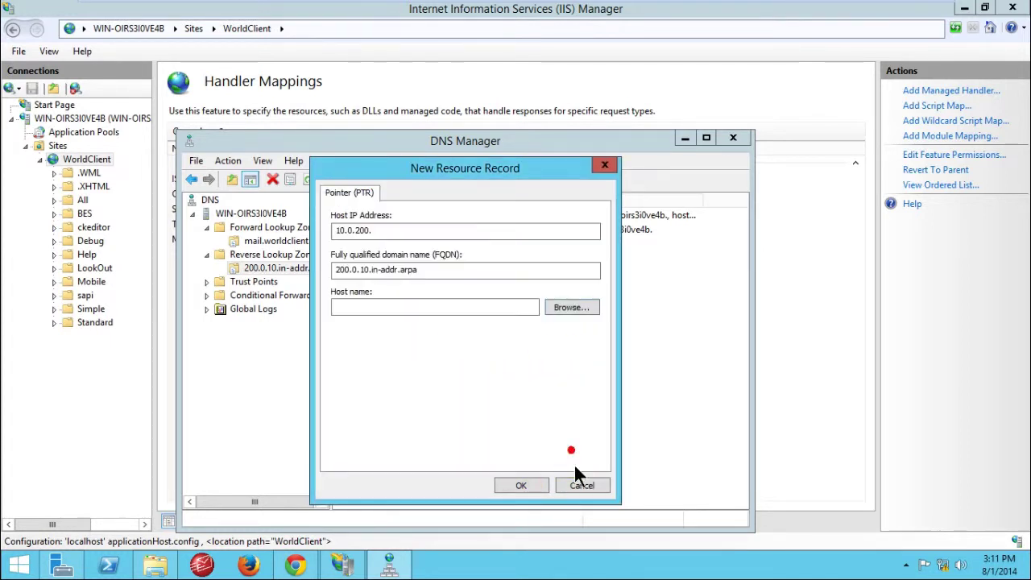
pyautogui.click(580, 485)
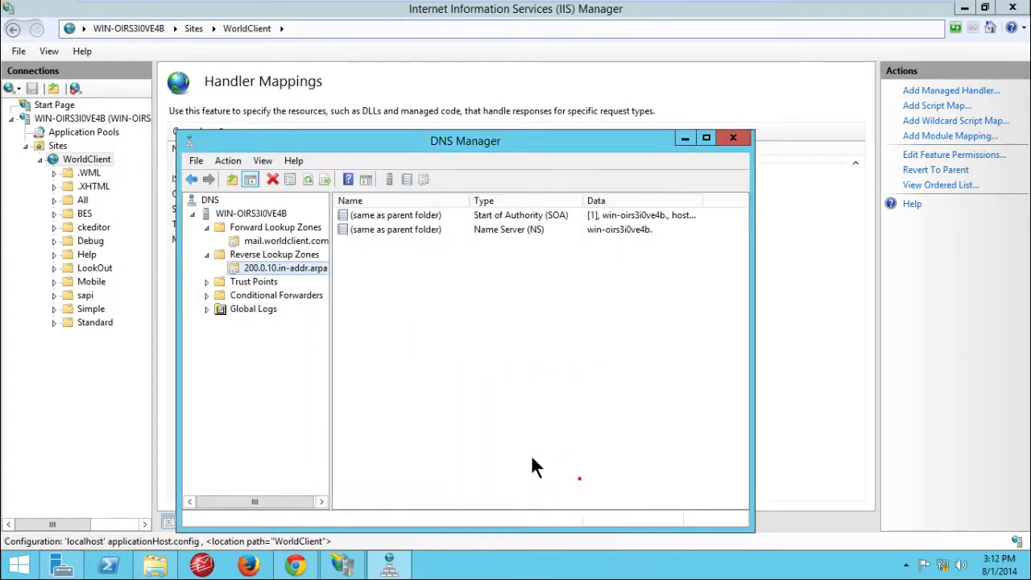
pyautogui.click(265, 240)
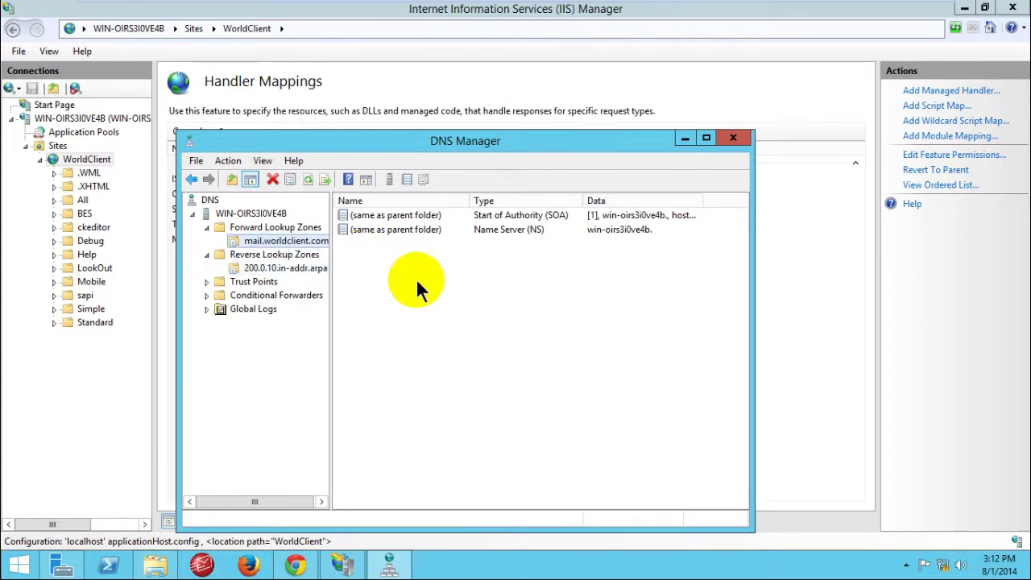
pyautogui.rightClick(400, 247)
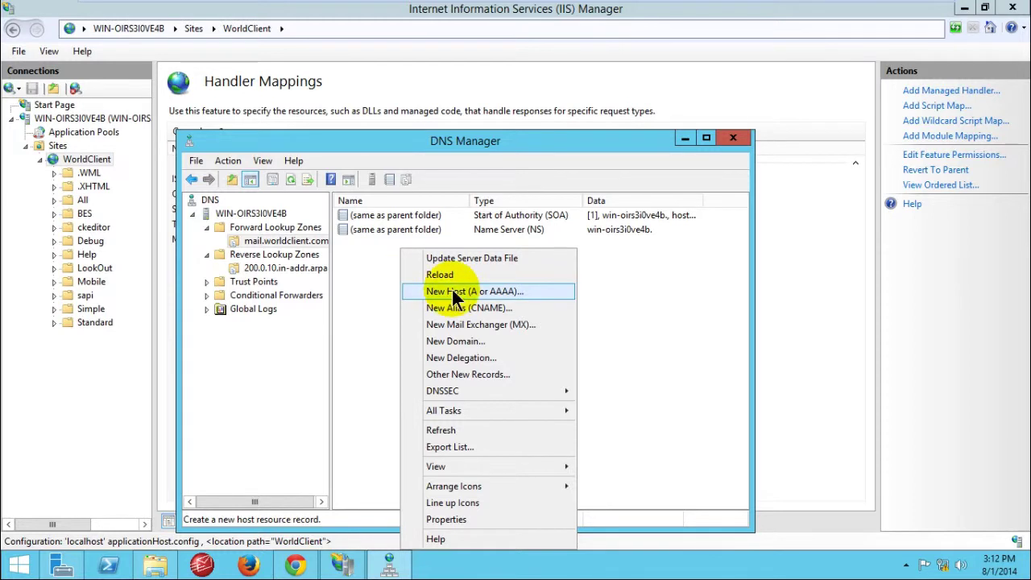
pyautogui.click(461, 291)
pyautogui.click(379, 248)
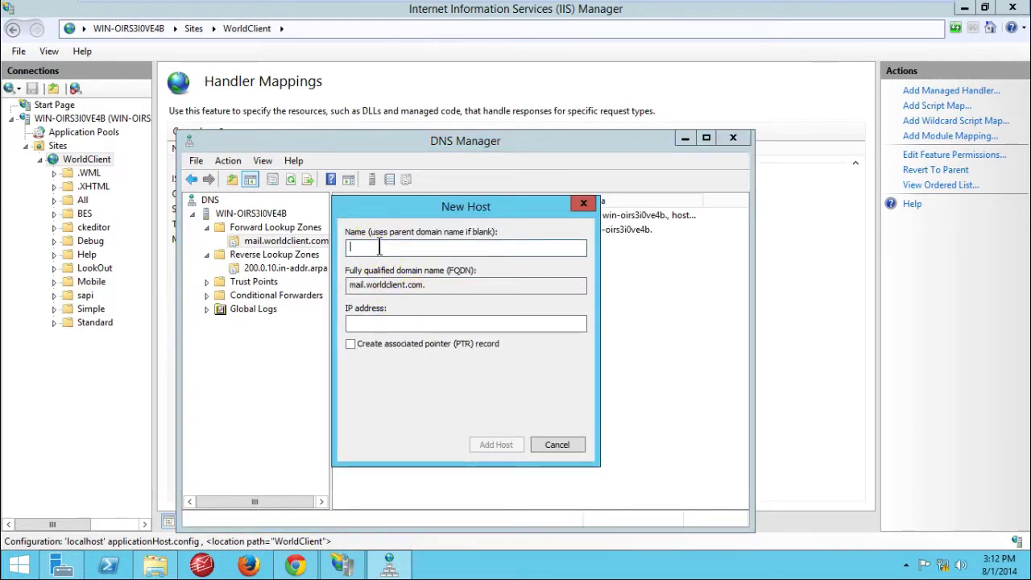
pyautogui.write('www')
pyautogui.click(379, 248)
pyautogui.click(380, 322)
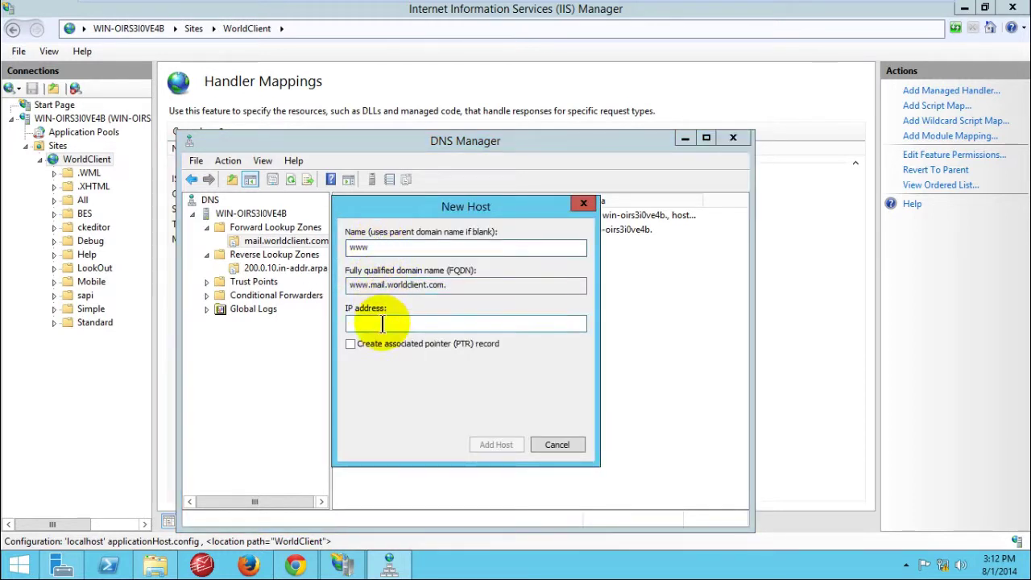
# Step: Give the www host the IP 10.0.200.1 and add the host record
pyautogui.write('10')
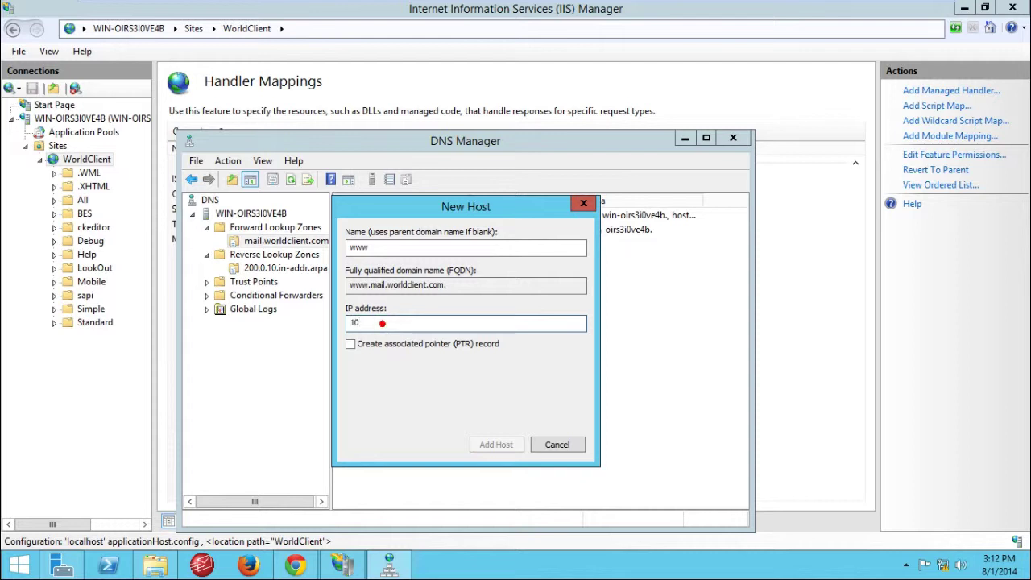
pyautogui.click(382, 323)
pyautogui.write('.0.200')
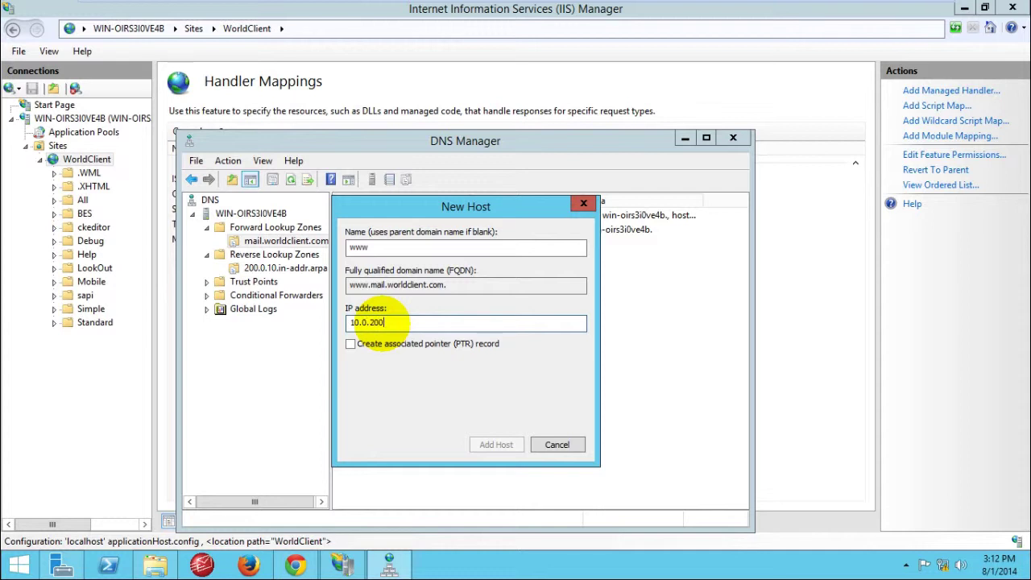
pyautogui.write('1')
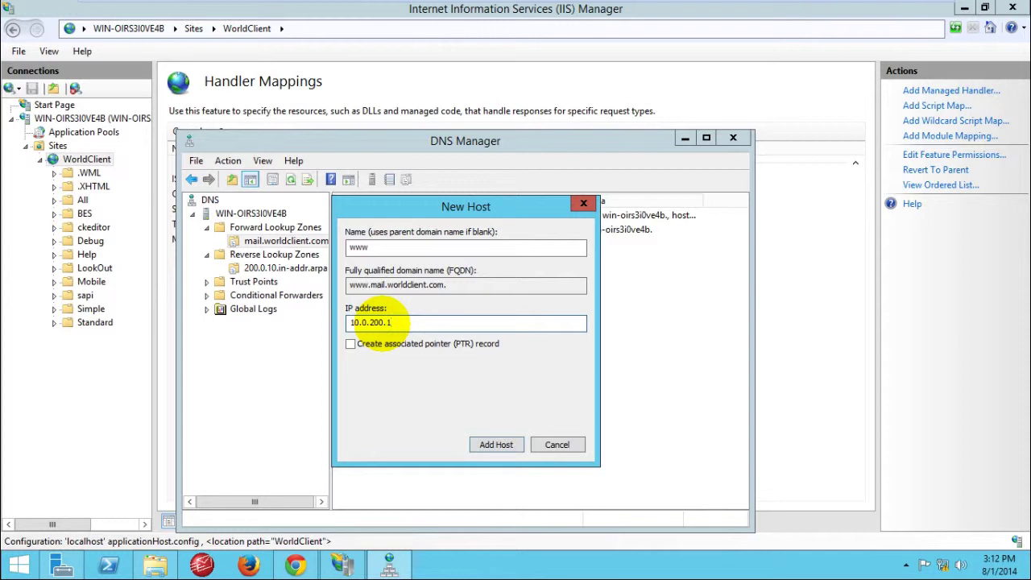
pyautogui.click(475, 441)
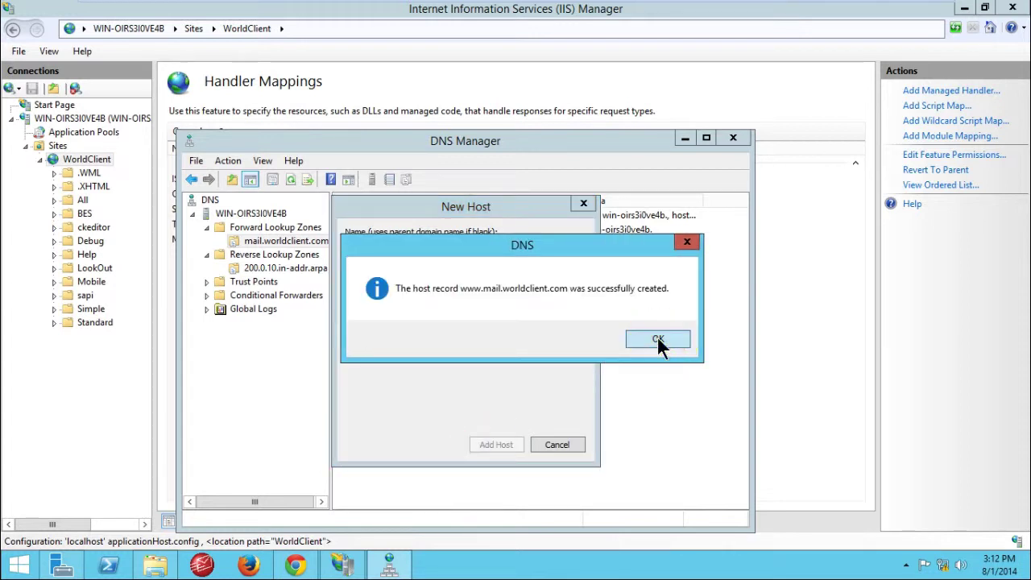
pyautogui.click(657, 339)
pyautogui.click(556, 442)
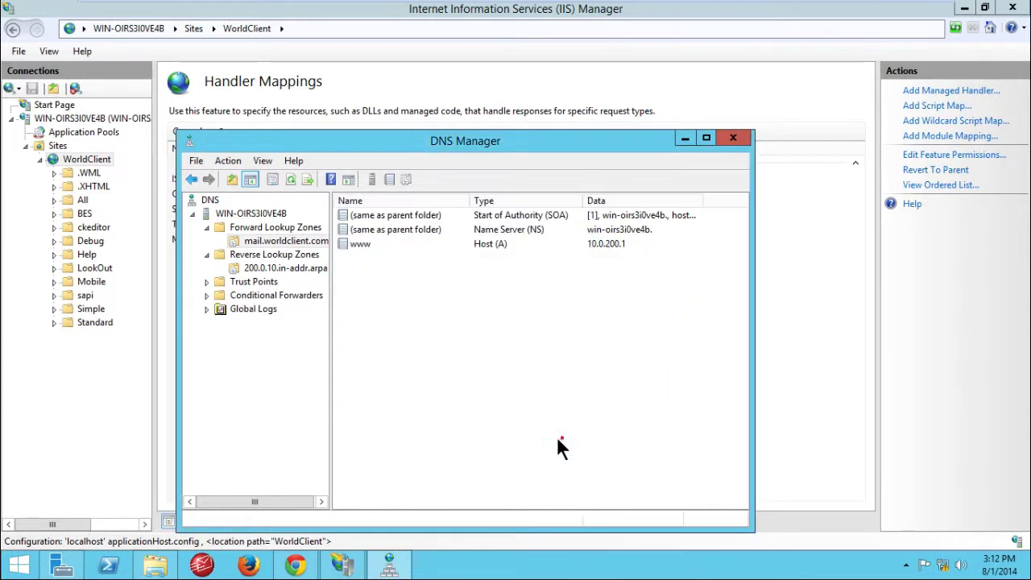
# Step: Start a pointer record with IP 10.0.200.1 in 200.0.10.in-addr.arpa, then cancel that attempt
pyautogui.click(264, 268)
pyautogui.rightClick(264, 267)
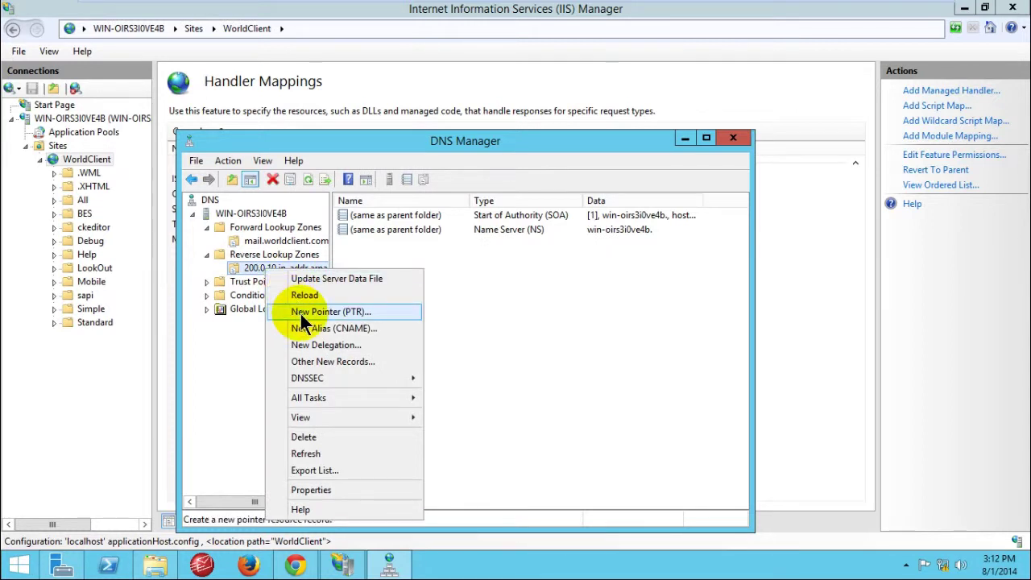
pyautogui.click(301, 313)
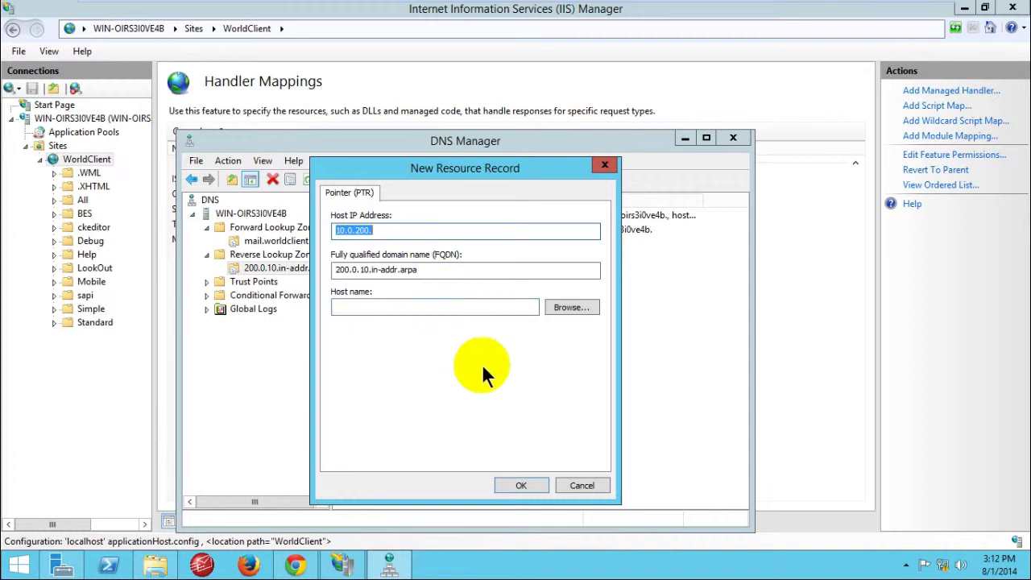
pyautogui.click(390, 231)
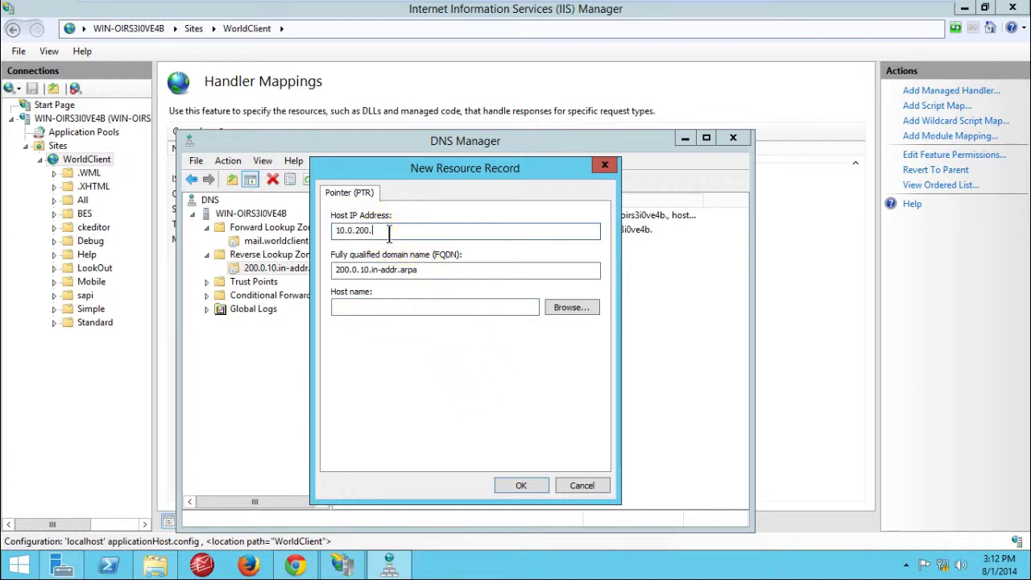
pyautogui.write('1')
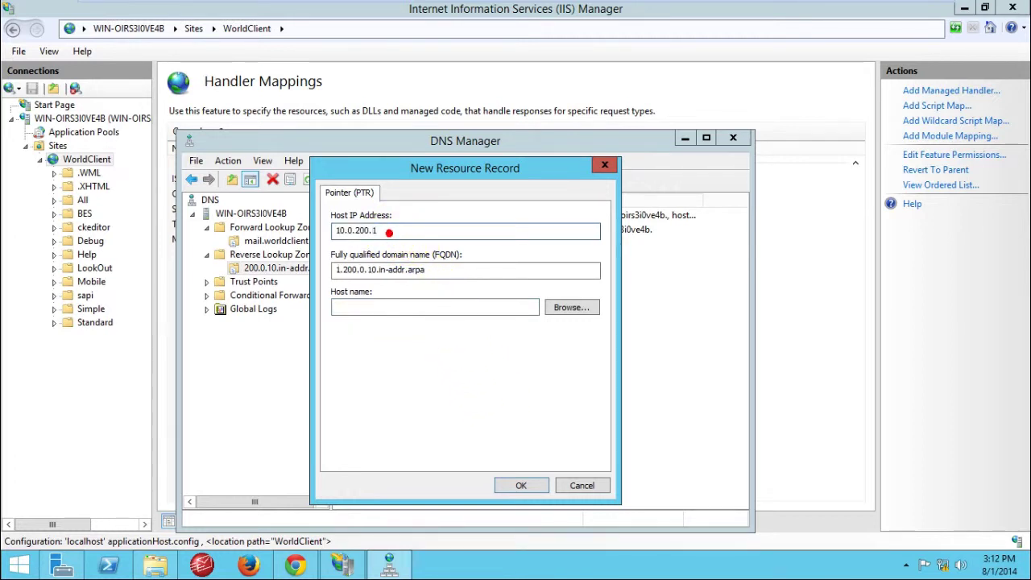
pyautogui.click(425, 309)
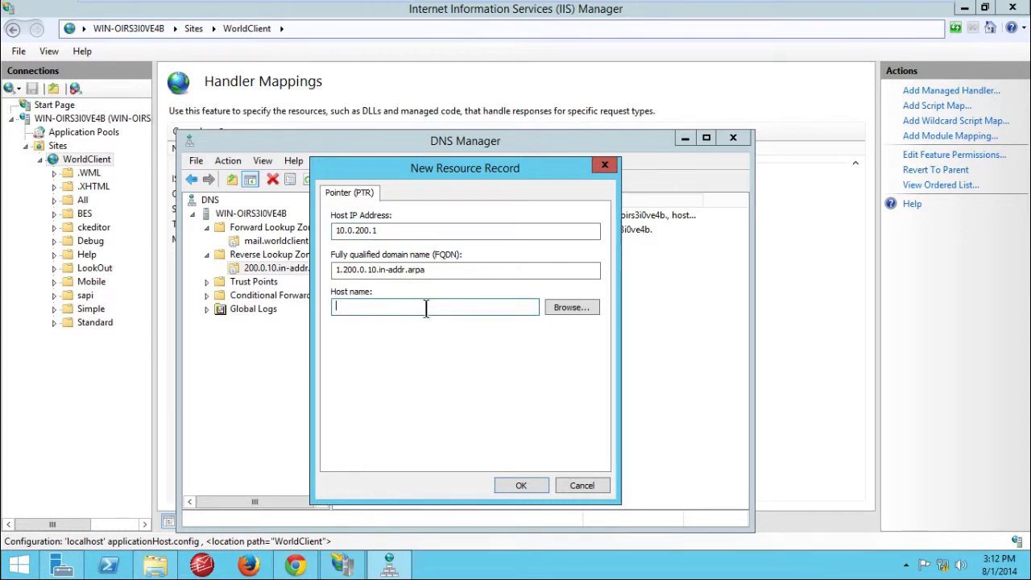
pyautogui.click(395, 230)
pyautogui.press('BackSpace')
pyautogui.hotkey('ctrl', 'z')
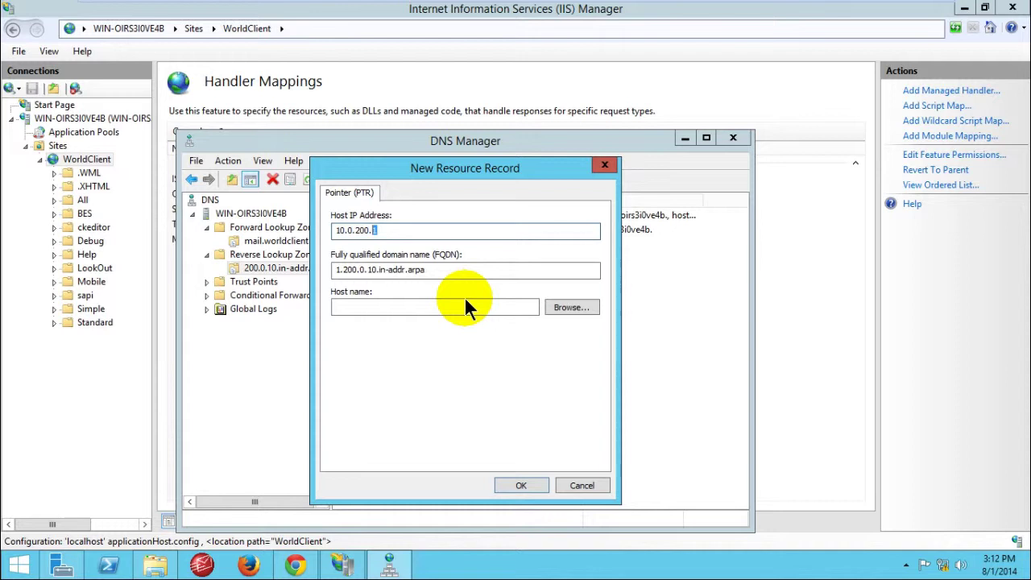
pyautogui.click(578, 483)
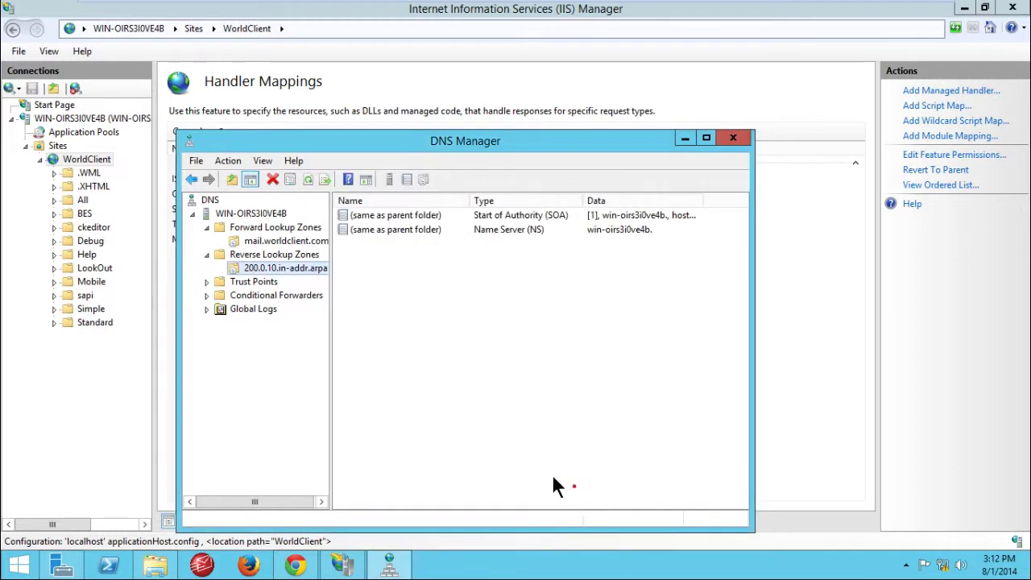
pyautogui.rightClick(286, 270)
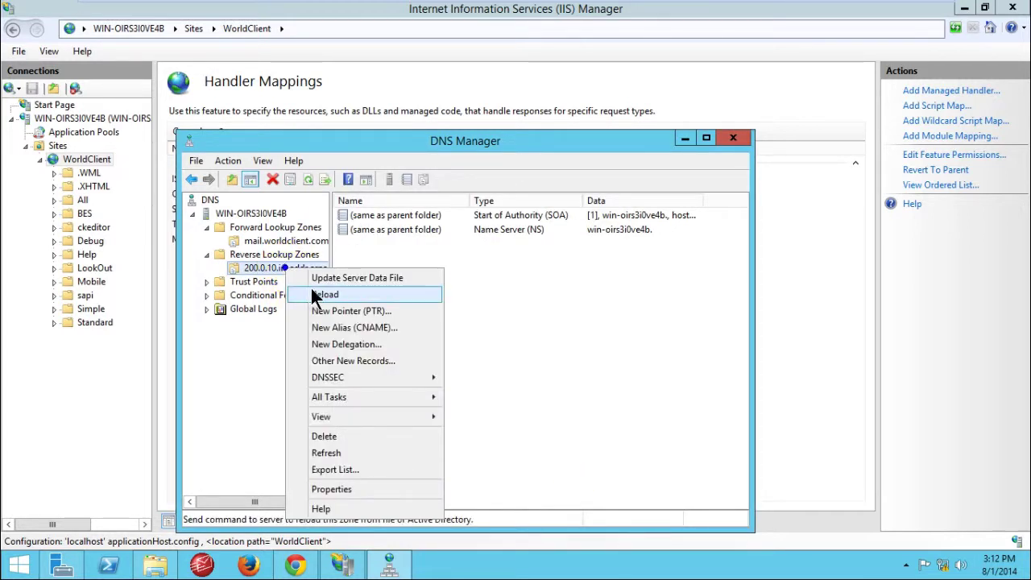
pyautogui.click(333, 306)
pyautogui.click(333, 310)
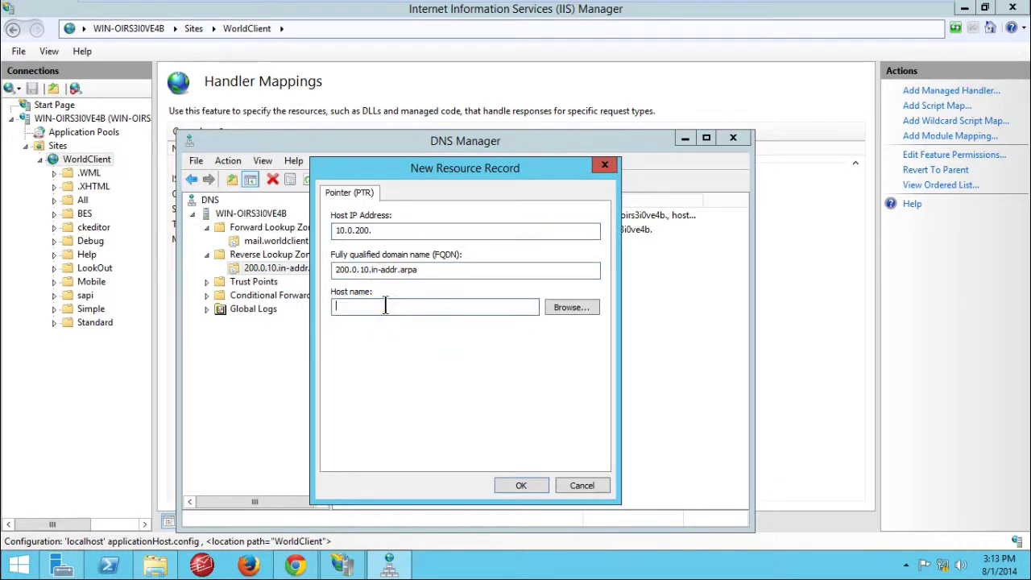
pyautogui.click(566, 309)
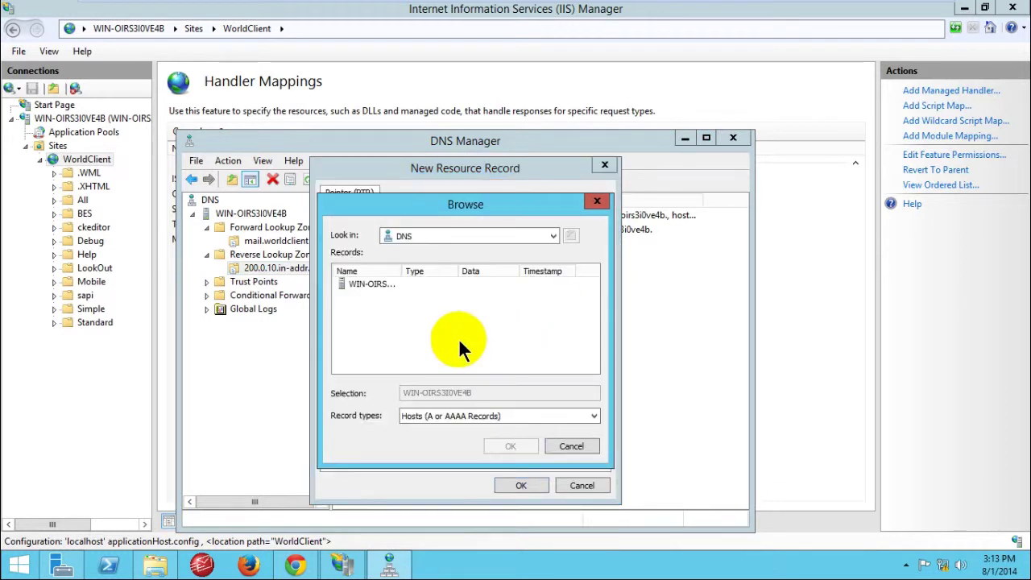
pyautogui.doubleClick(375, 287)
pyautogui.doubleClick(375, 287)
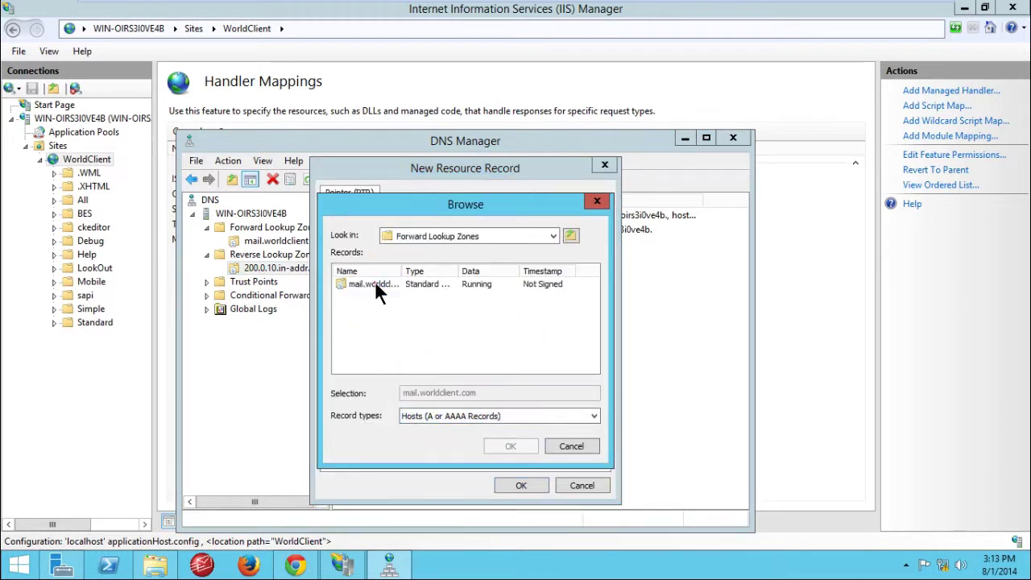
pyautogui.doubleClick(375, 287)
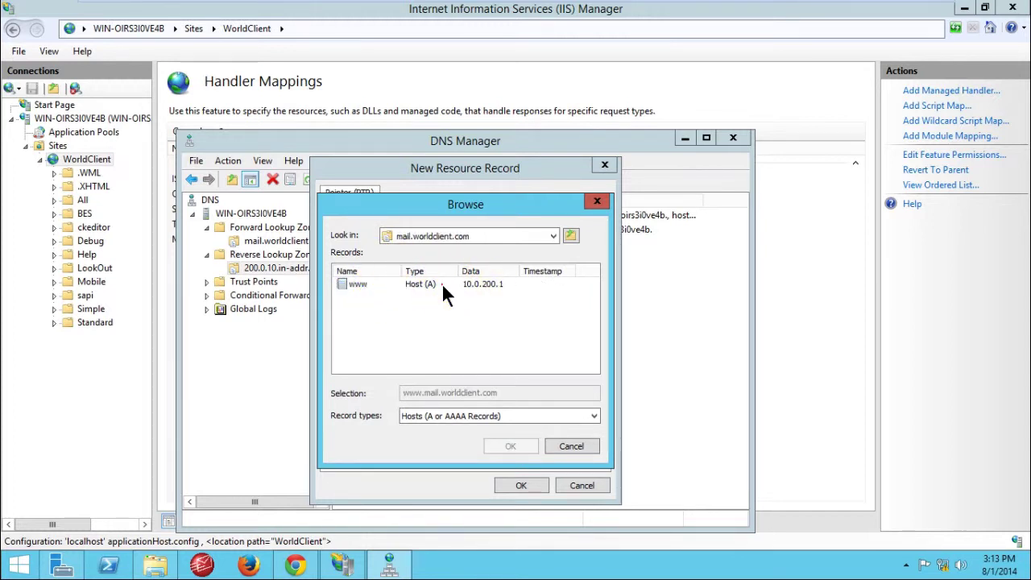
pyautogui.doubleClick(355, 284)
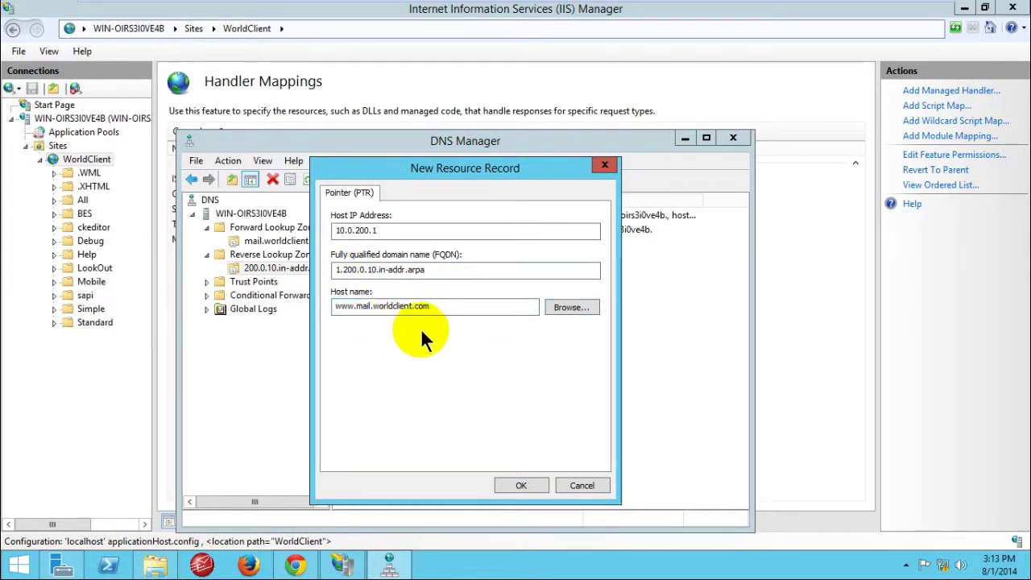
pyautogui.click(512, 481)
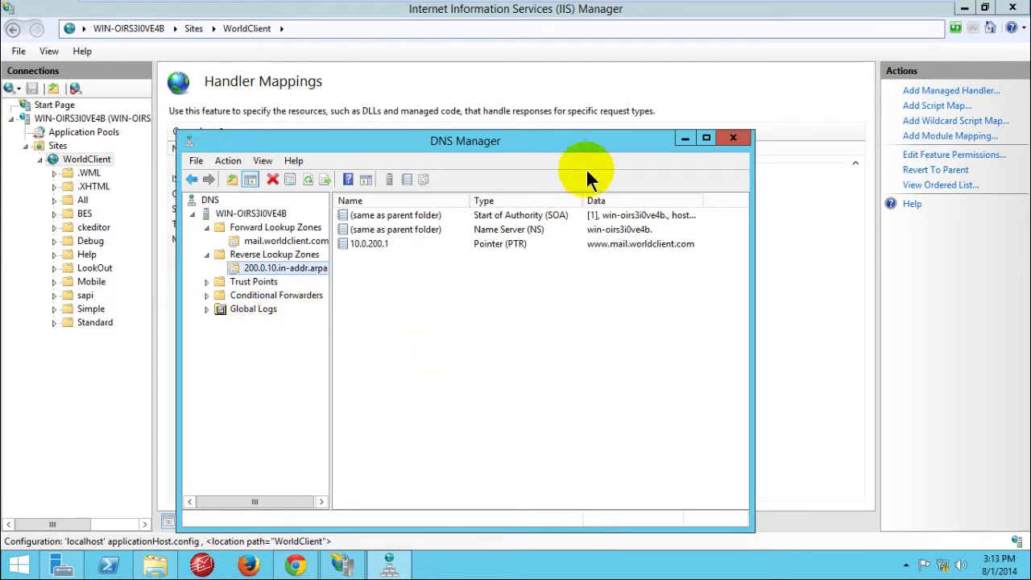
# Step: Minimize DNS Manager to return to IIS Manager's WorldClient Home page
pyautogui.moveTo(485, 146); pyautogui.dragTo(516, 128)
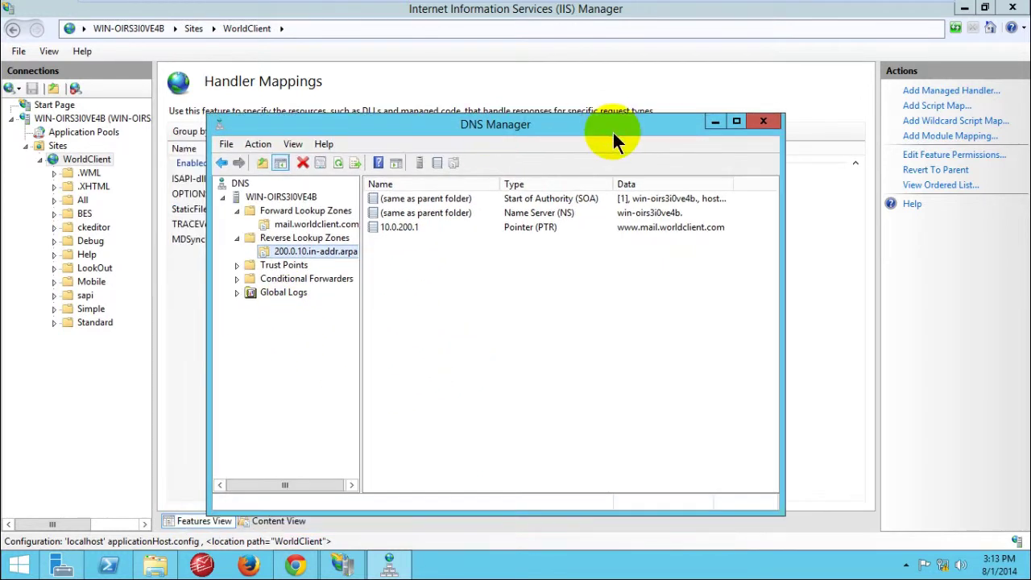
pyautogui.click(716, 121)
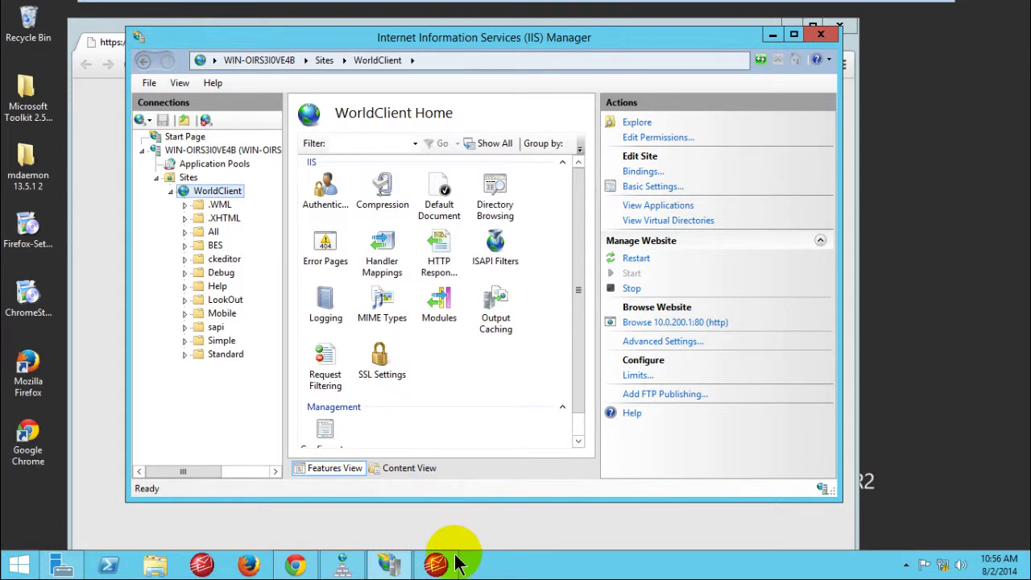
# Step: In Web & IM Services > Web Server, choose 'WorldClient runs using external webserver (IIS, Apache, etc)' and apply
pyautogui.moveTo(442, 566)
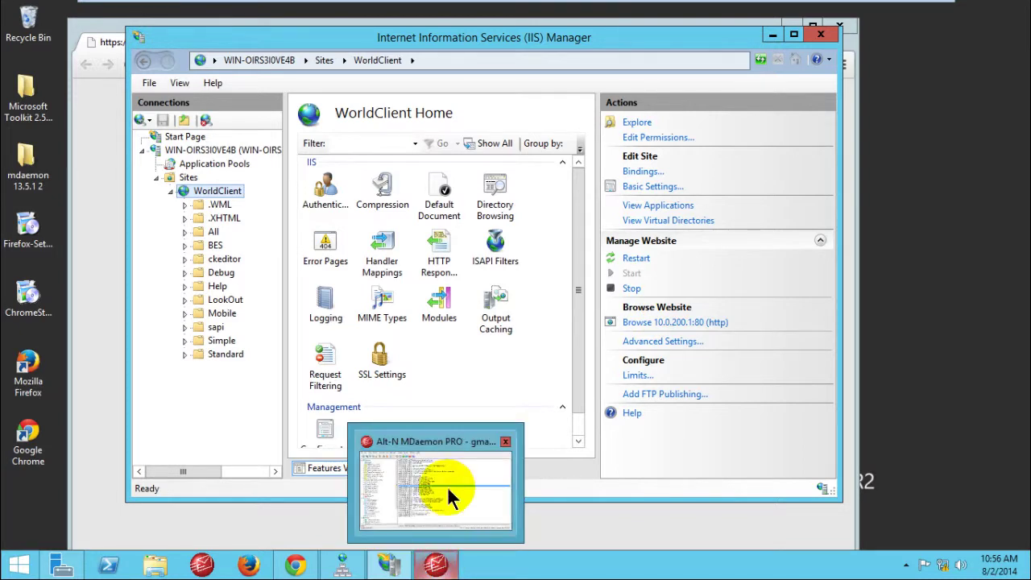
pyautogui.click(447, 486)
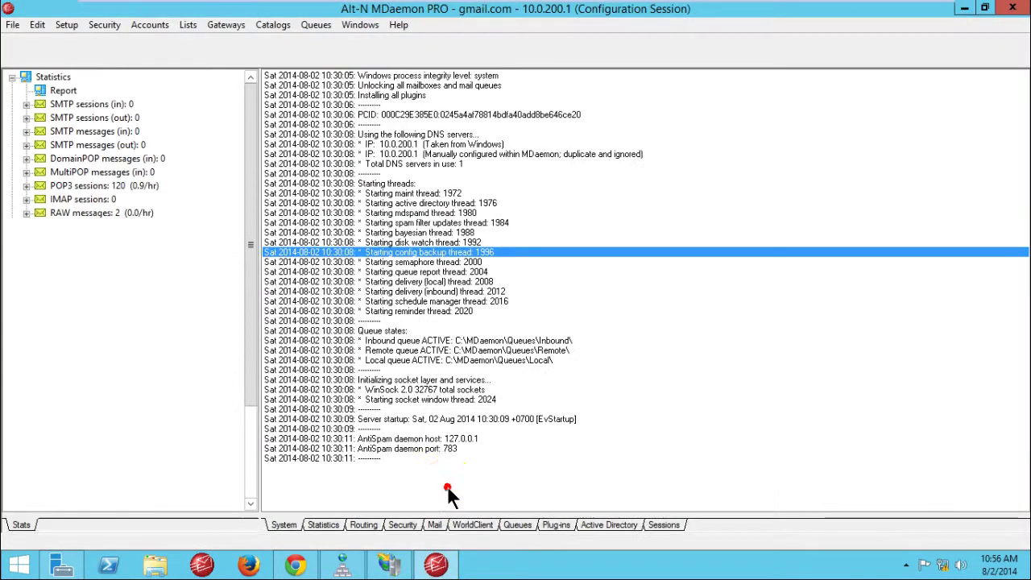
pyautogui.click(66, 24)
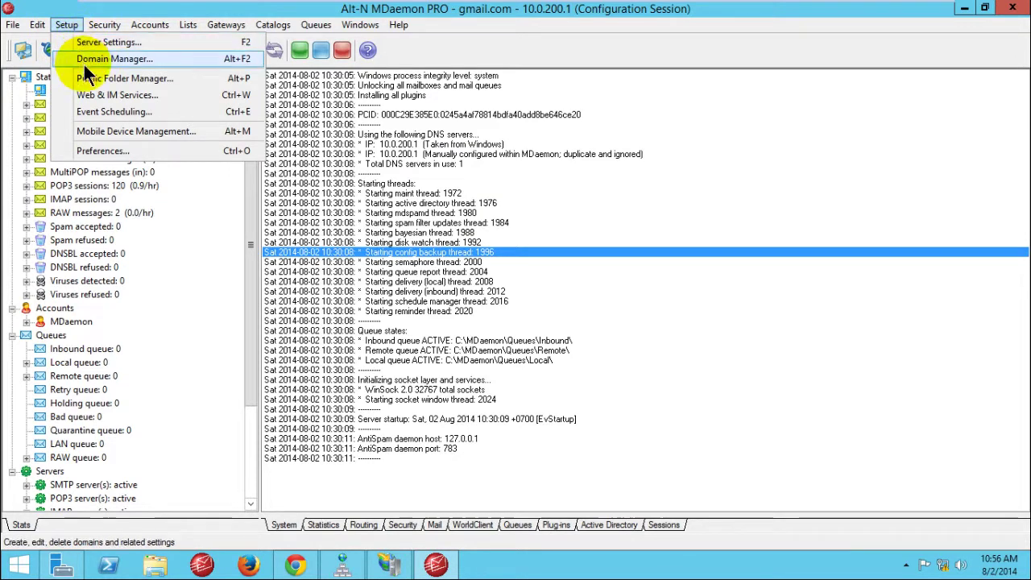
pyautogui.click(97, 95)
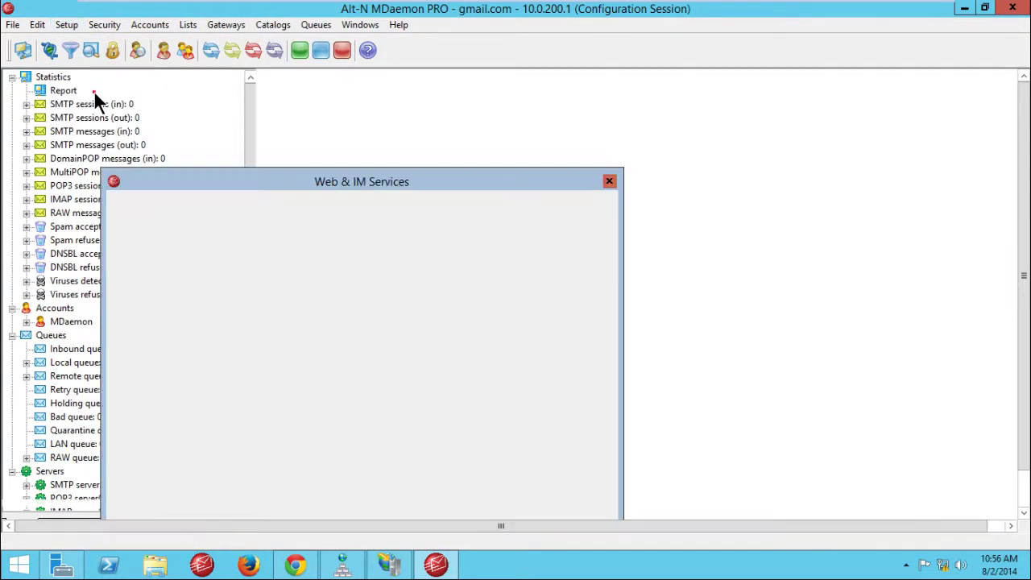
pyautogui.moveTo(361, 184); pyautogui.dragTo(371, 109)
pyautogui.click(183, 149)
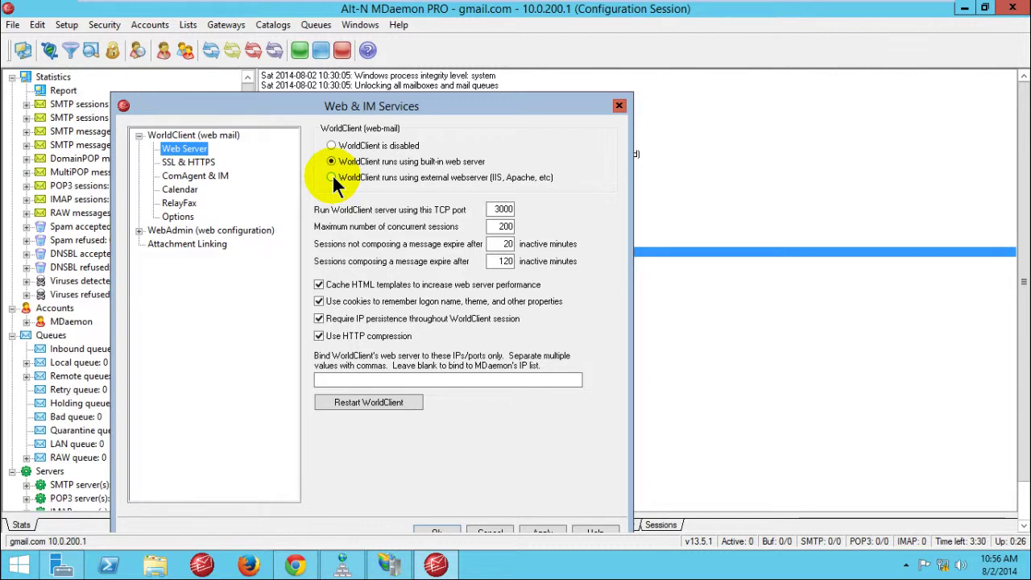
pyautogui.click(332, 177)
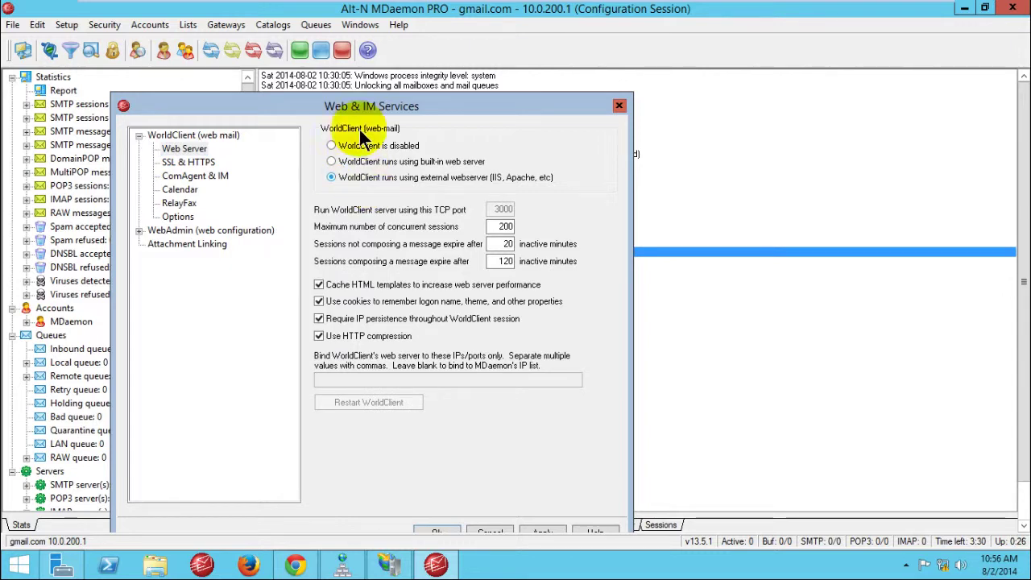
pyautogui.moveTo(415, 117); pyautogui.dragTo(449, 78)
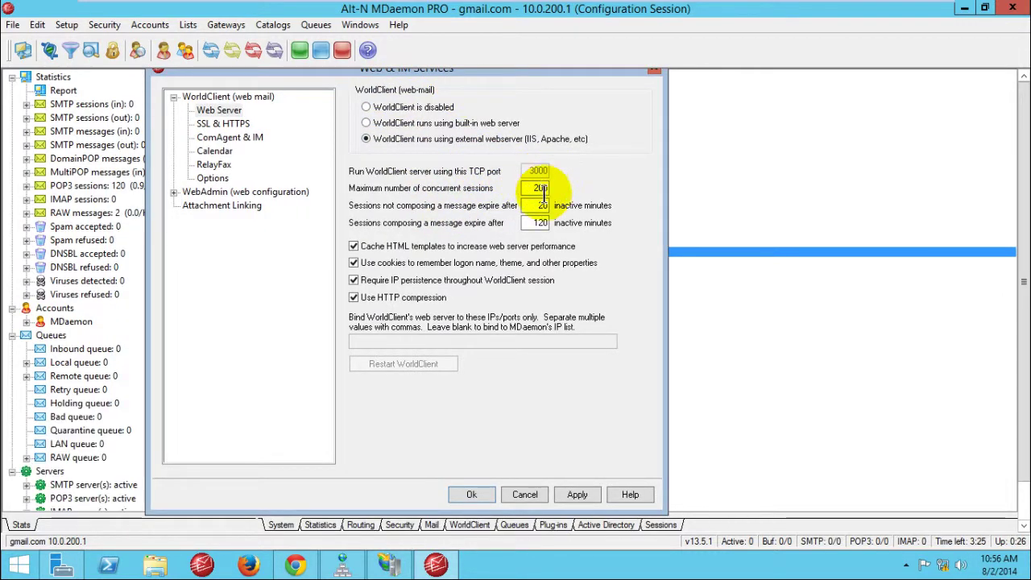
pyautogui.click(578, 495)
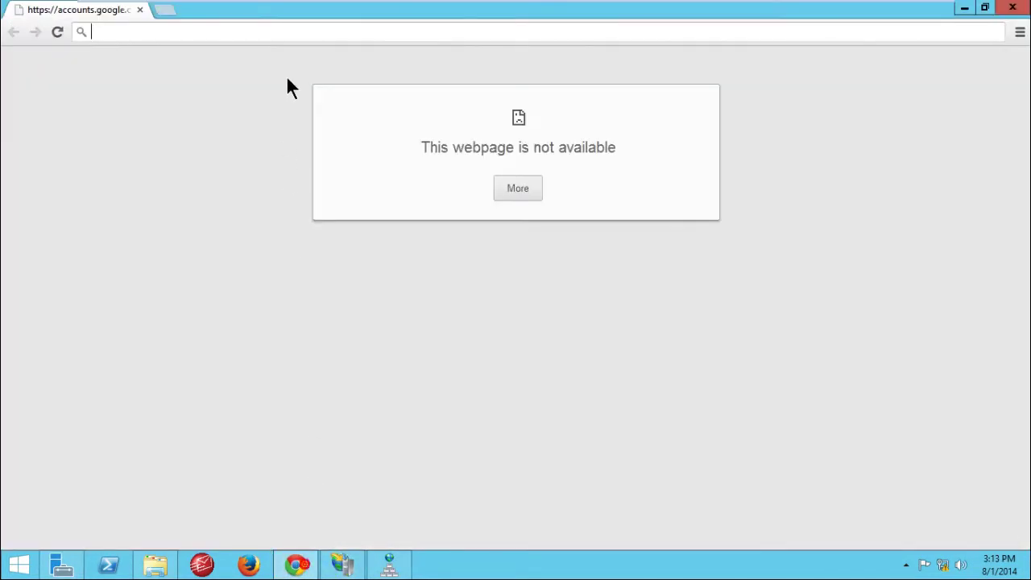
pyautogui.click(178, 30)
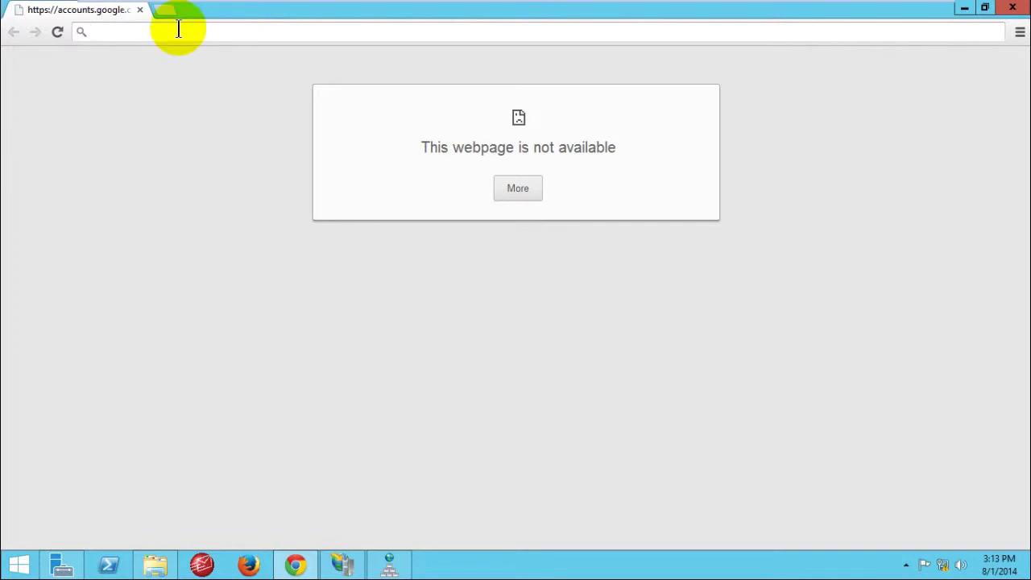
pyautogui.write('www.')
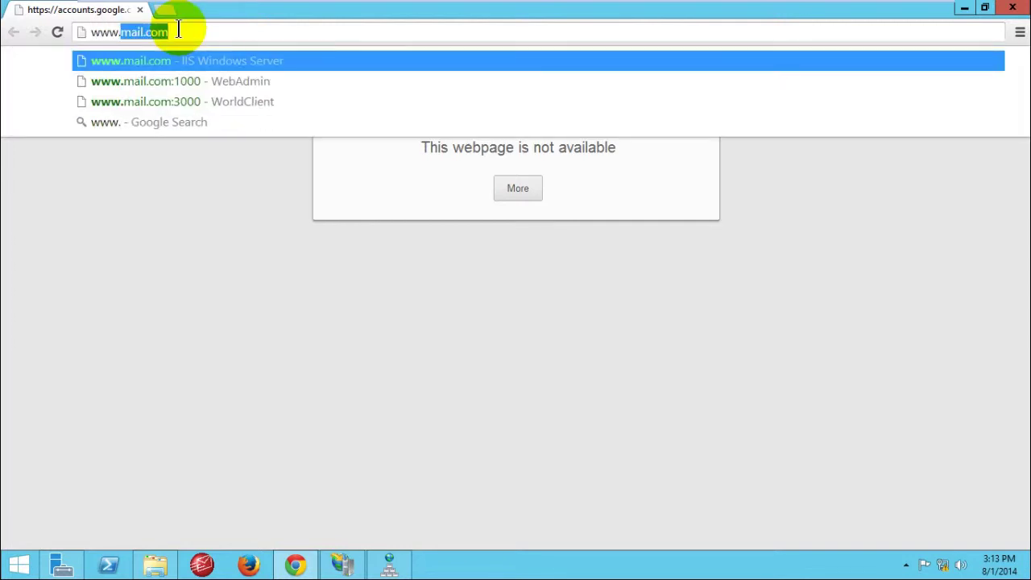
pyautogui.write('maill.')
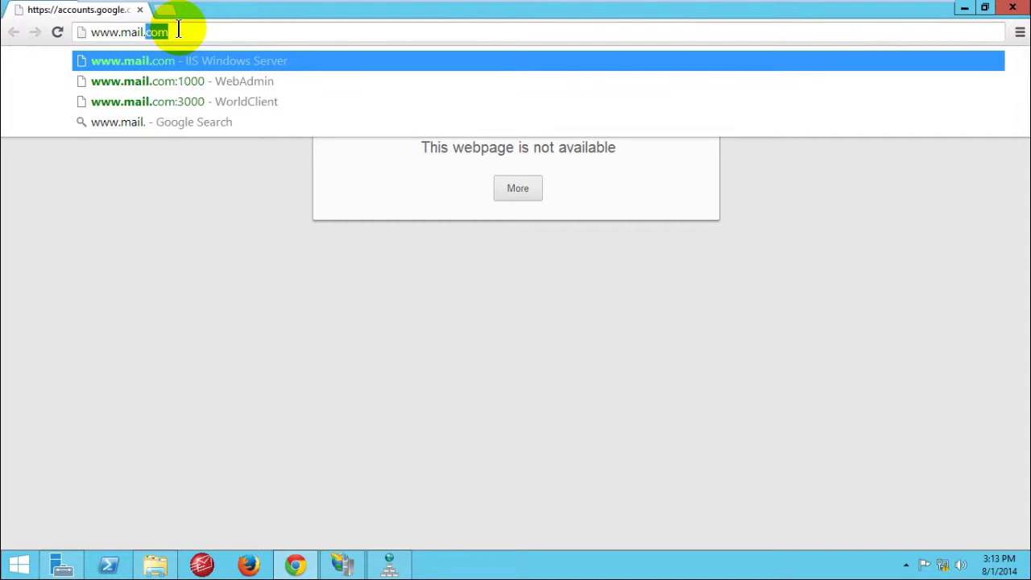
pyautogui.write('worl')
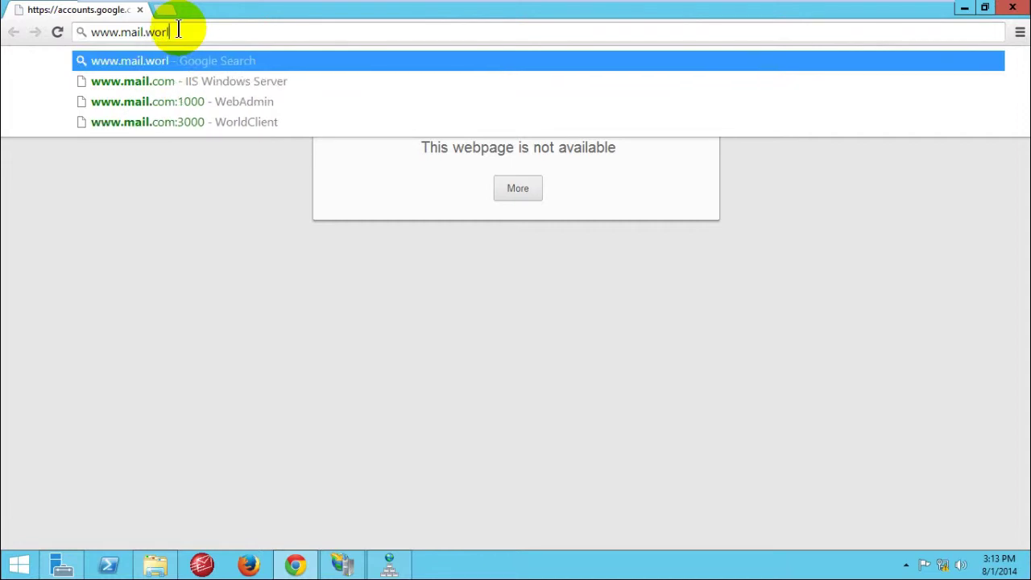
pyautogui.write('dcl')
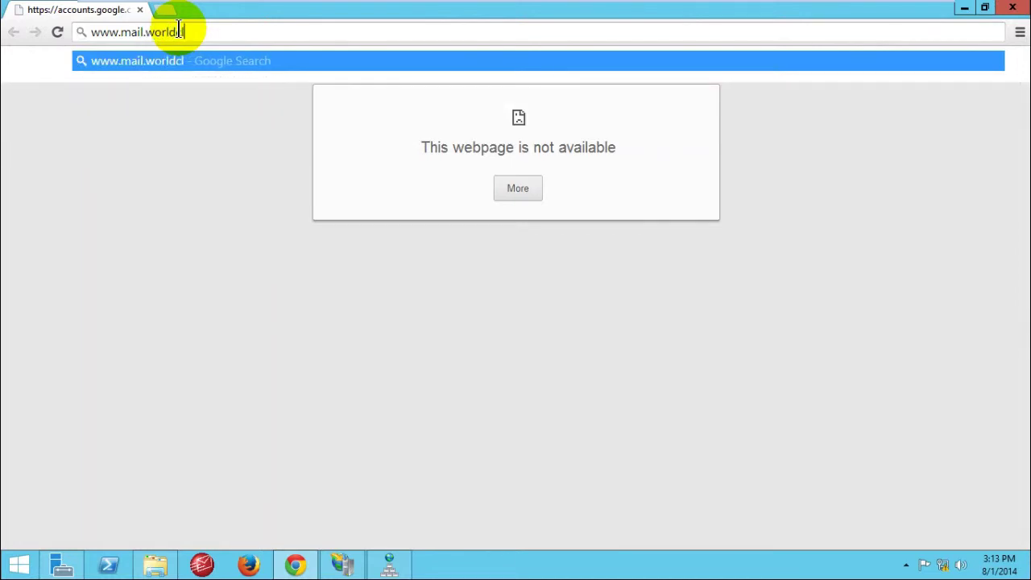
pyautogui.write('ient.com')
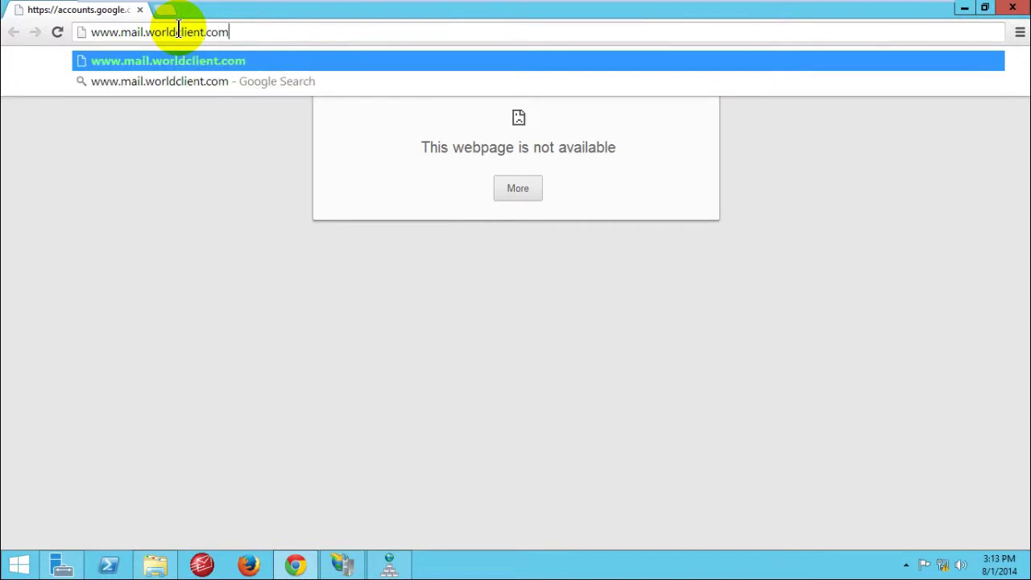
pyautogui.press('Return')
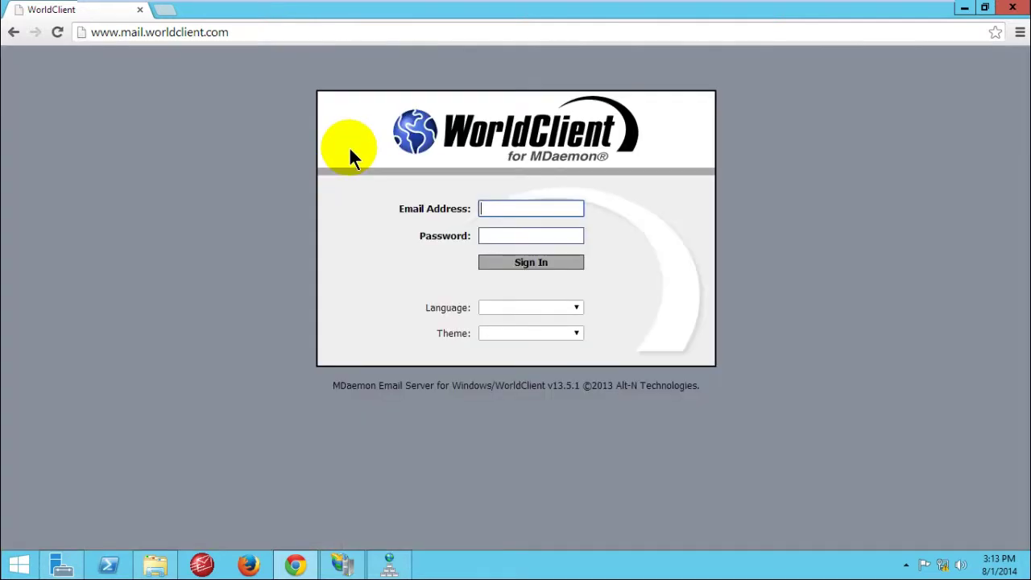
# Step: Check the Email Address and Password fields, then minimize Chrome to reveal IIS Manager
pyautogui.click(523, 236)
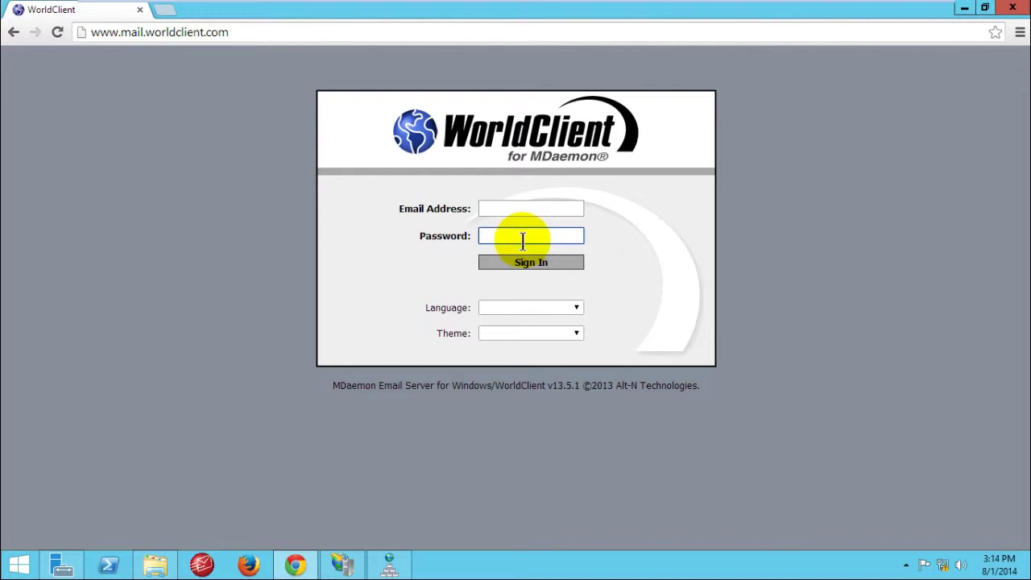
pyautogui.click(525, 206)
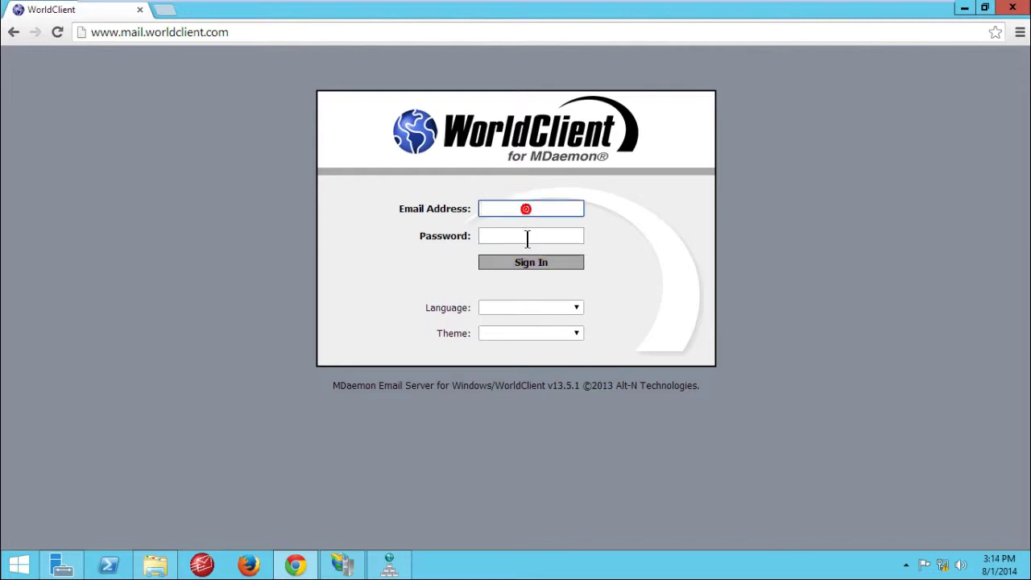
pyautogui.click(536, 239)
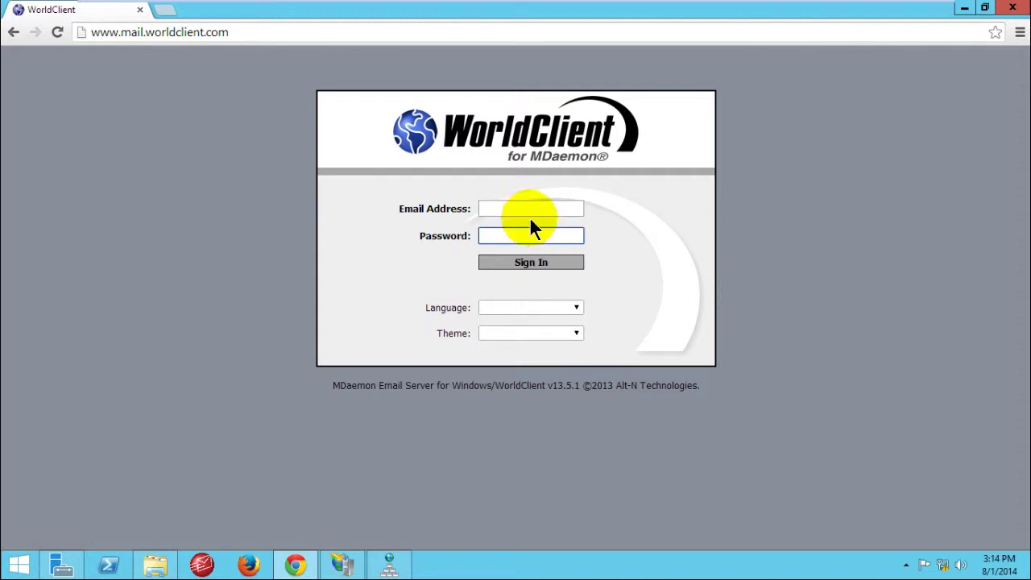
pyautogui.click(527, 211)
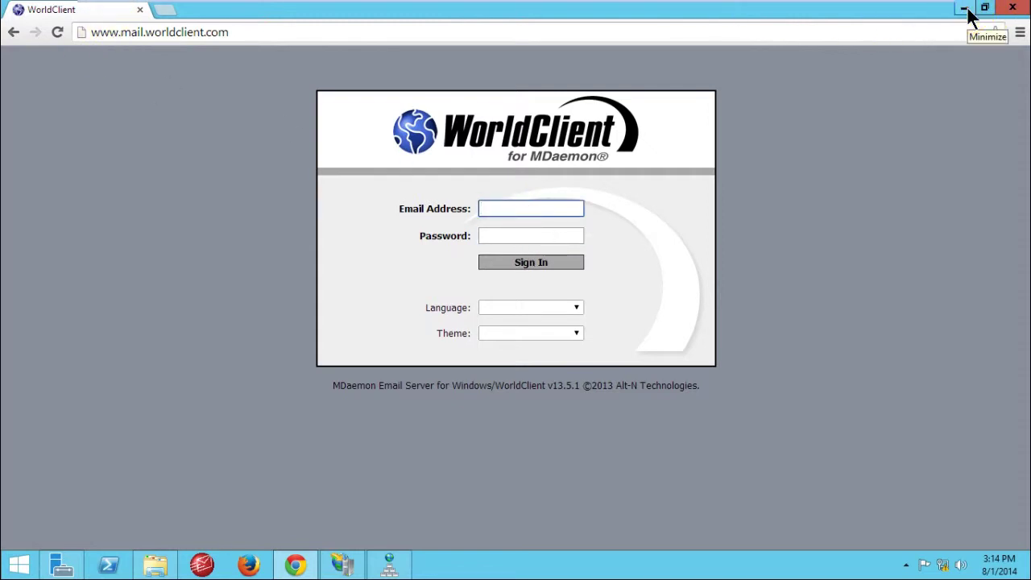
pyautogui.click(965, 10)
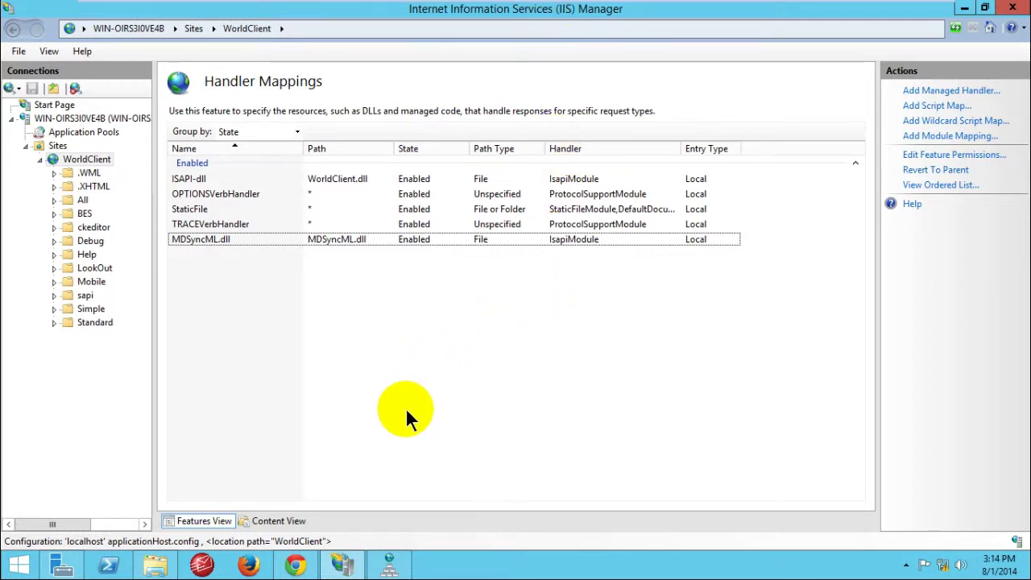
# Step: Close IIS Manager, relaunch MDaemon from the taskbar and dismiss its evaluation notice
pyautogui.moveTo(775, 5)
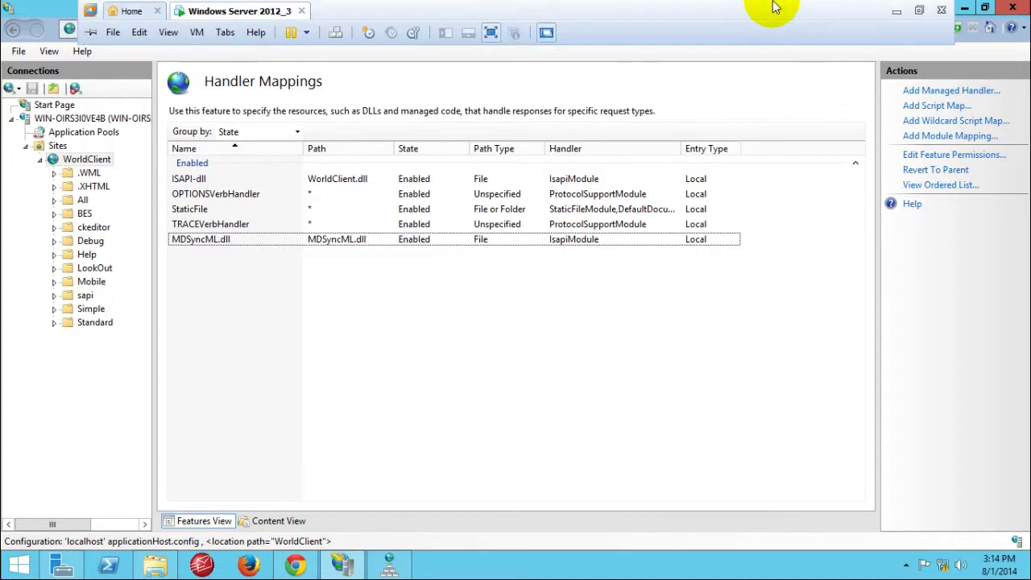
pyautogui.click(896, 11)
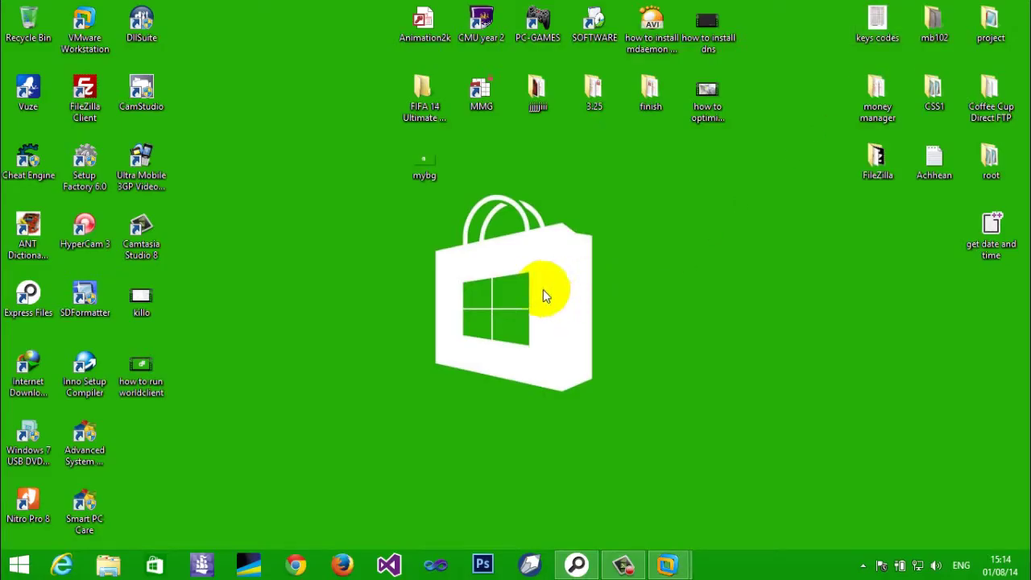
pyautogui.moveTo(667, 563)
pyautogui.click(715, 483)
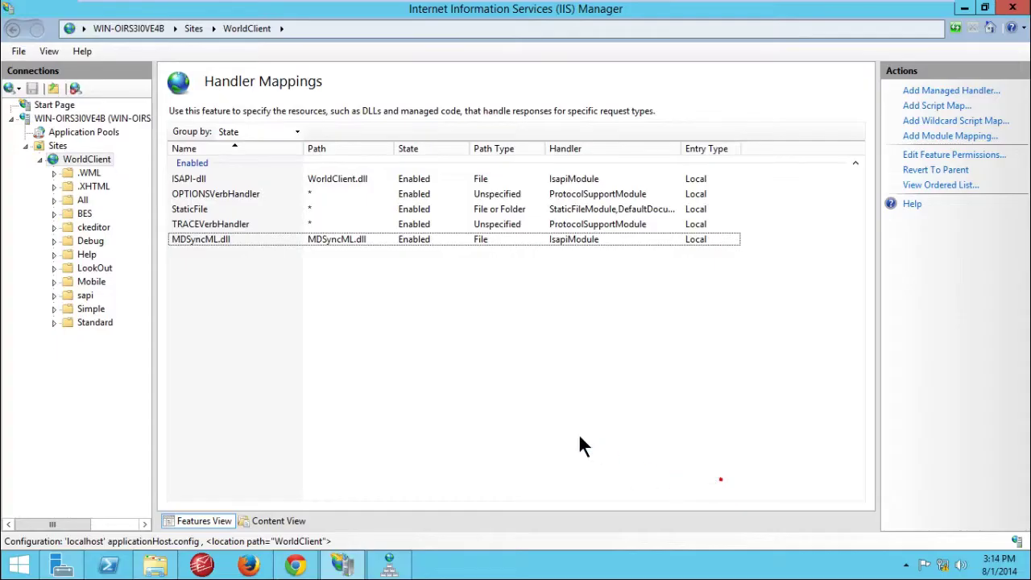
pyautogui.click(294, 331)
pyautogui.click(205, 564)
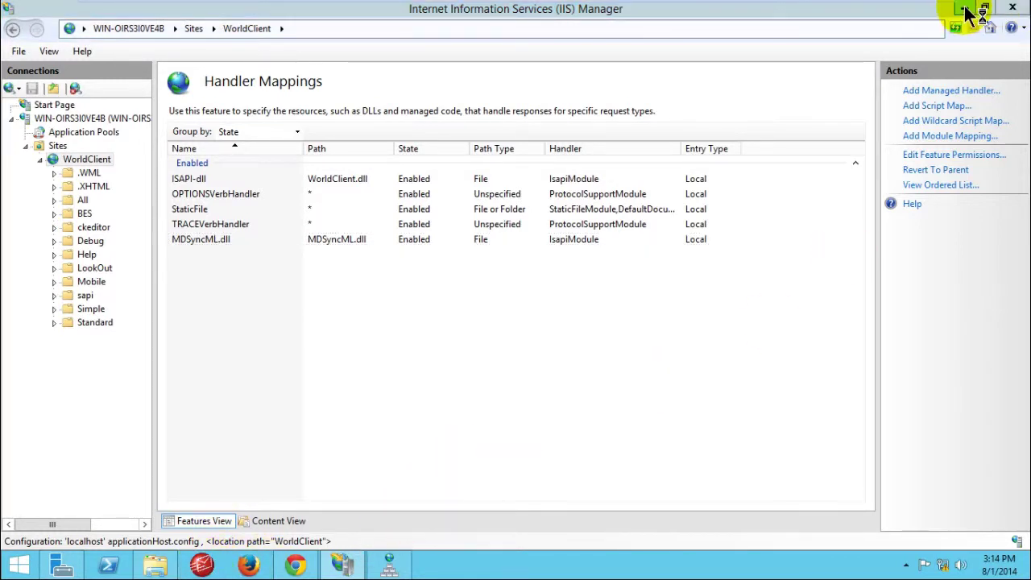
pyautogui.click(1012, 7)
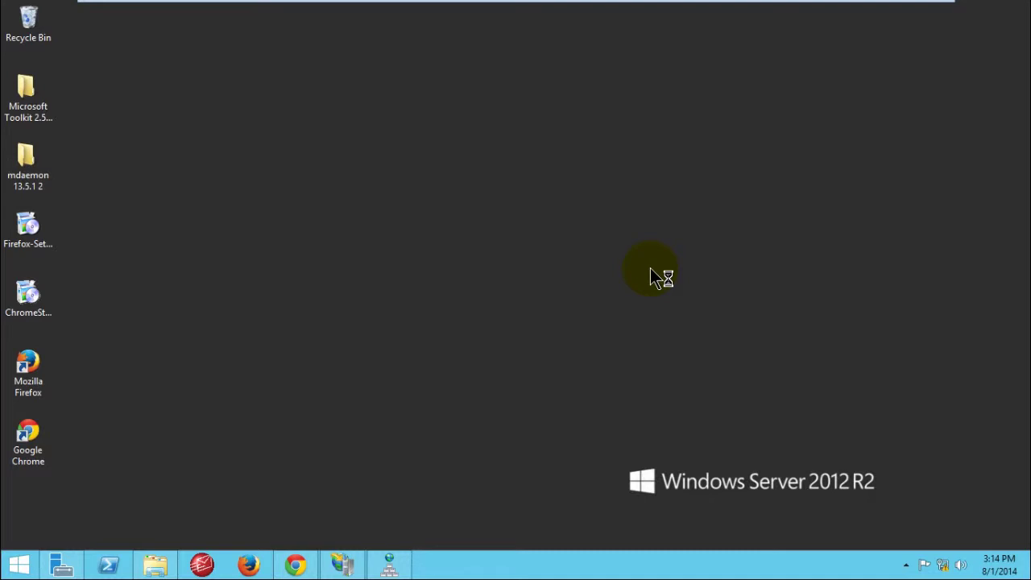
pyautogui.click(666, 346)
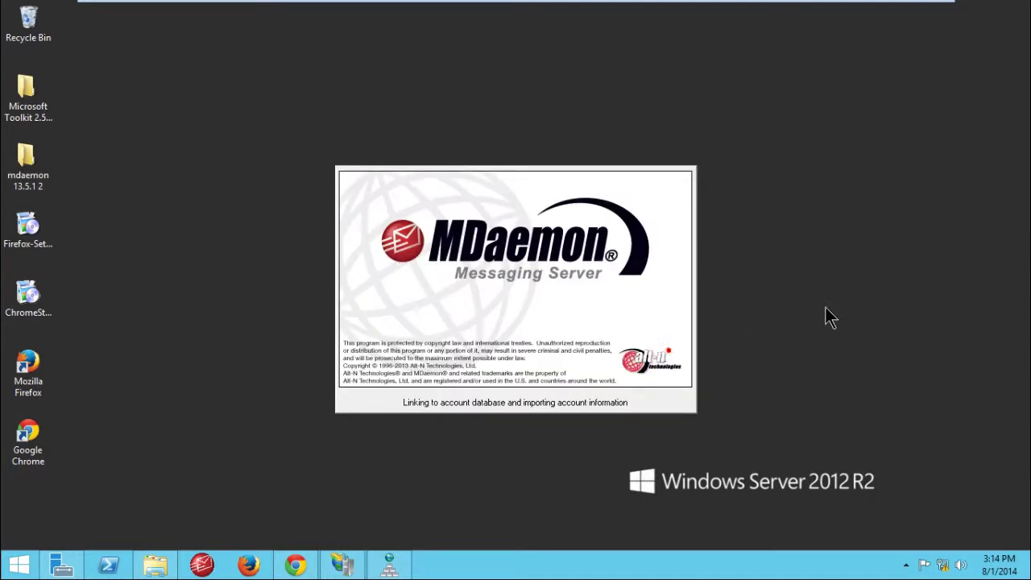
# Step: Refresh the desktop a few times while MDaemon loads
pyautogui.rightClick(922, 214)
pyautogui.click(923, 217)
pyautogui.rightClick(900, 146)
pyautogui.click(943, 191)
pyautogui.rightClick(899, 146)
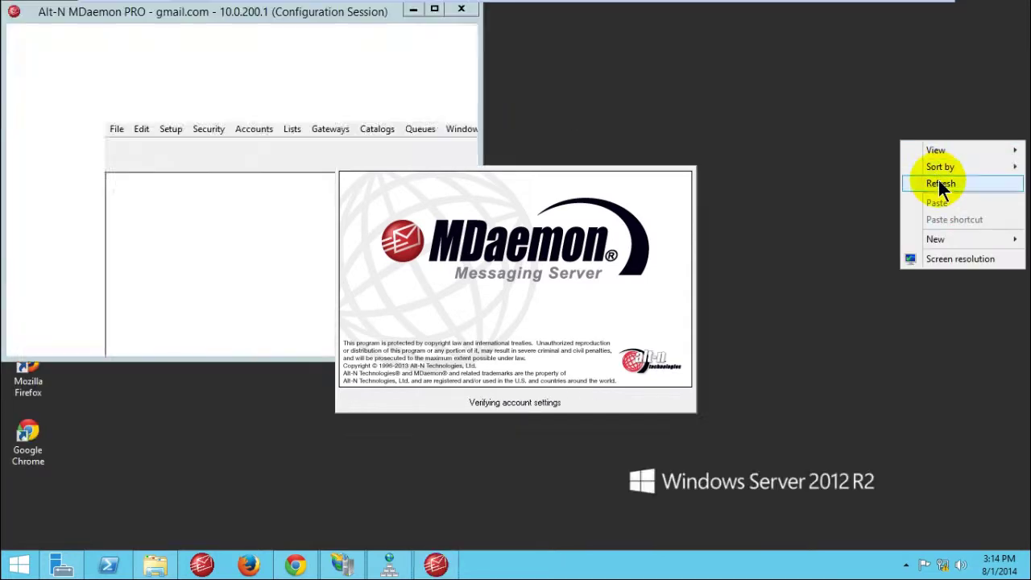
pyautogui.click(939, 187)
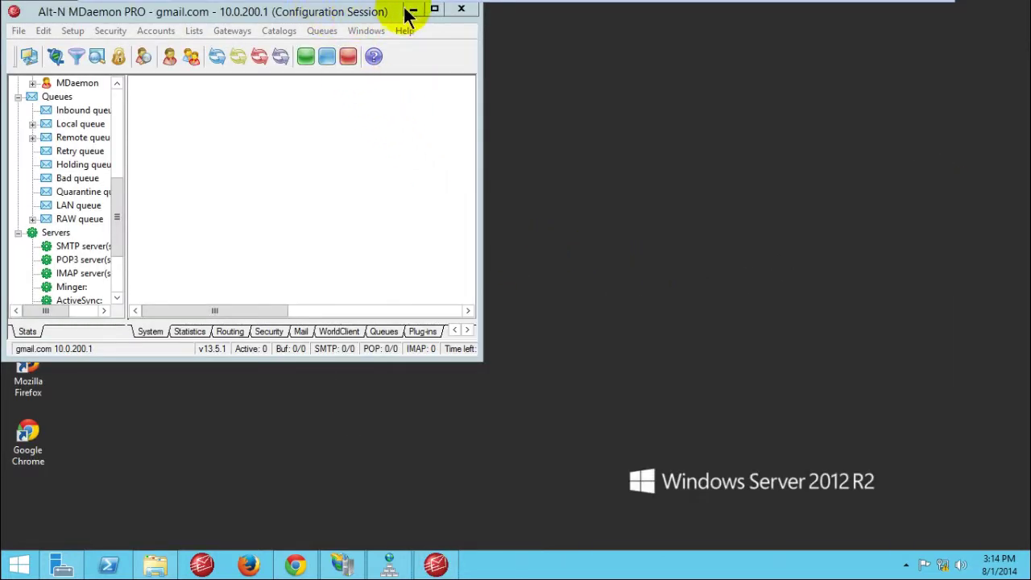
pyautogui.click(434, 9)
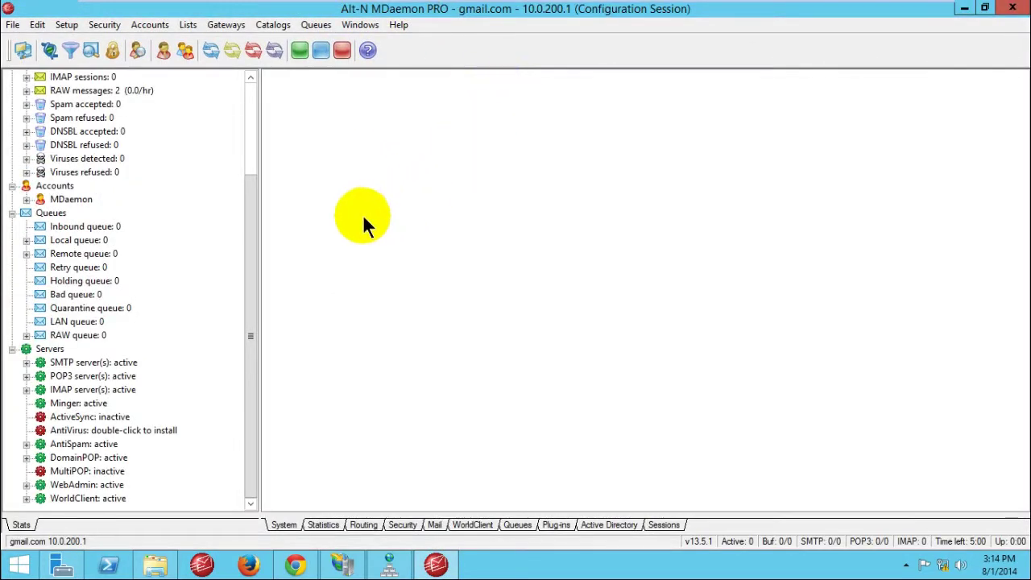
pyautogui.moveTo(249, 233); pyautogui.dragTo(252, 329)
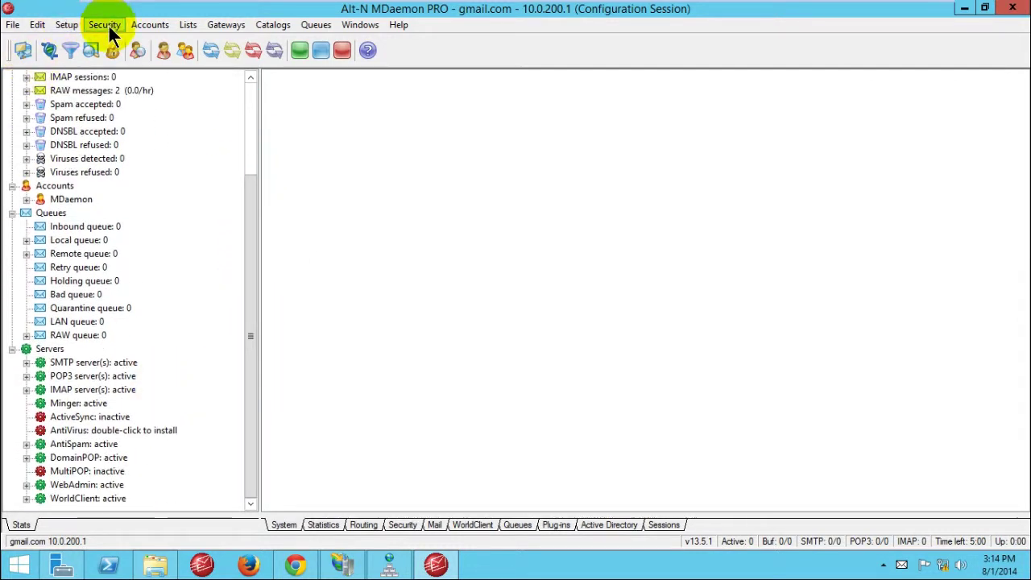
pyautogui.click(148, 26)
pyautogui.click(176, 44)
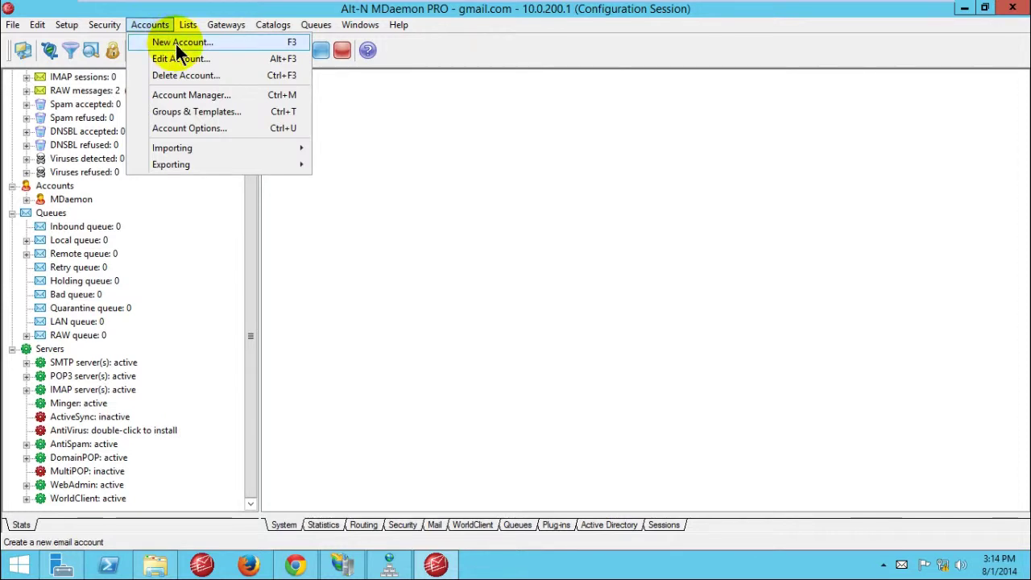
pyautogui.click(199, 94)
pyautogui.click(467, 229)
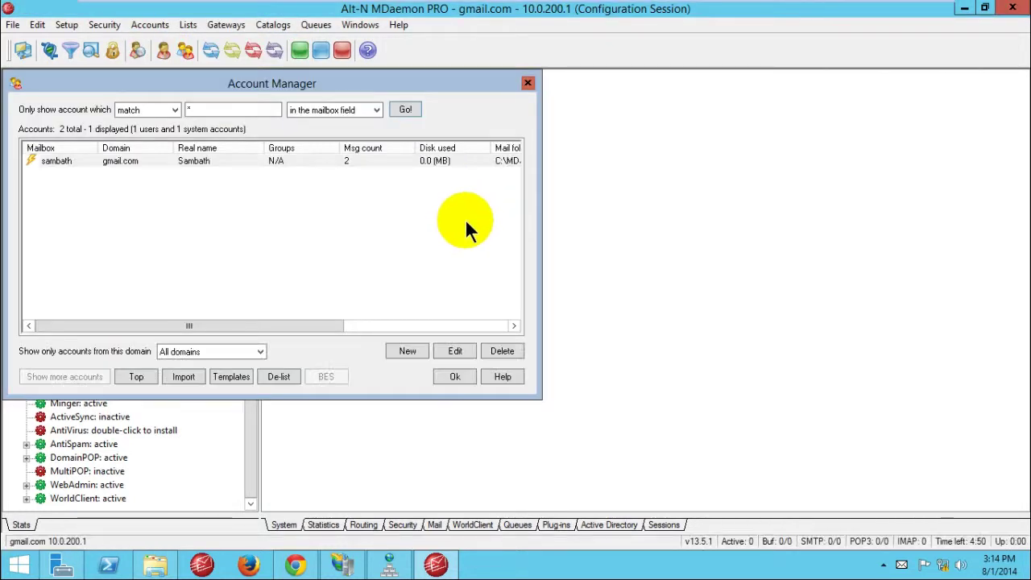
pyautogui.click(99, 164)
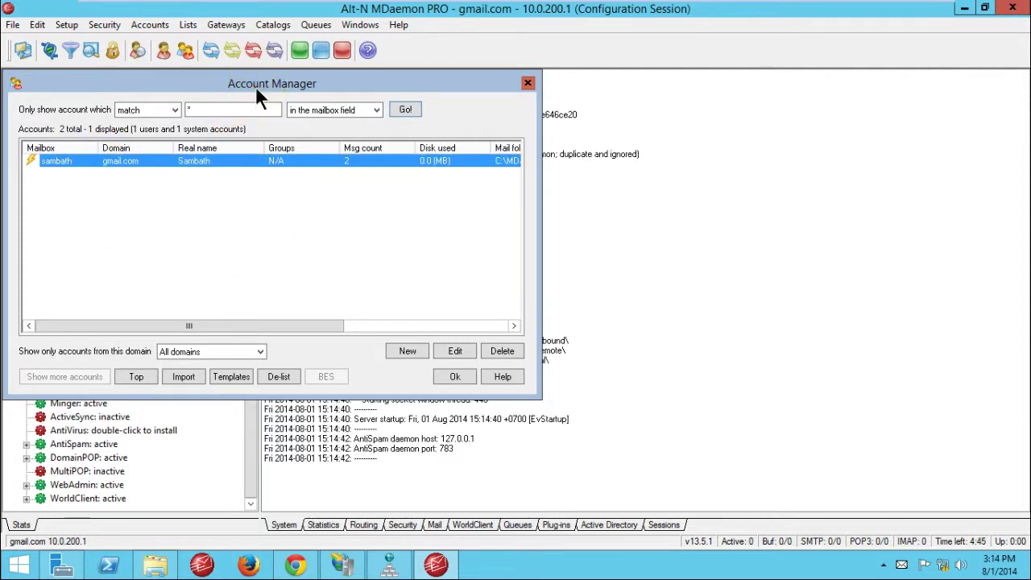
pyautogui.moveTo(256, 81); pyautogui.dragTo(467, 133)
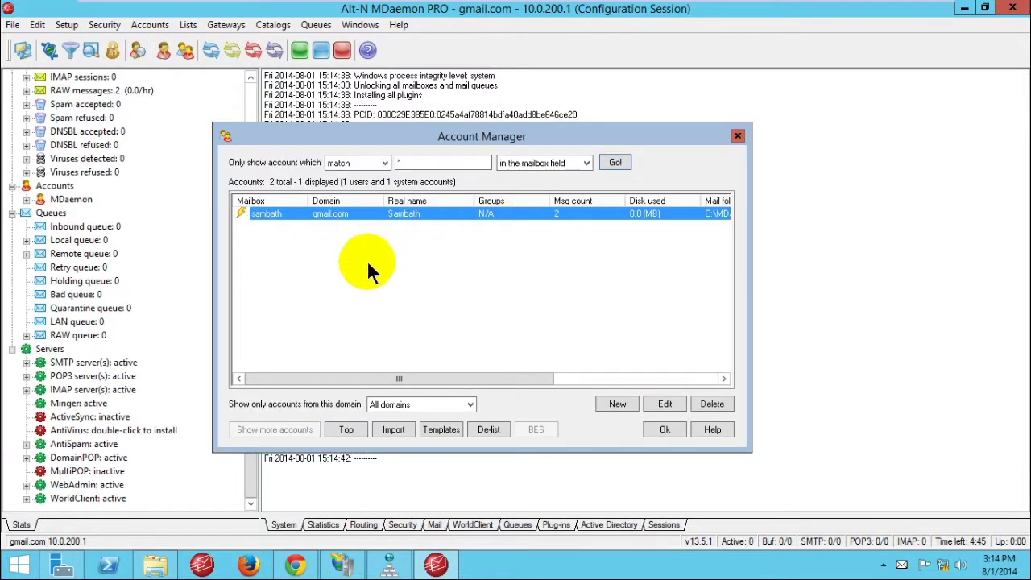
pyautogui.click(323, 228)
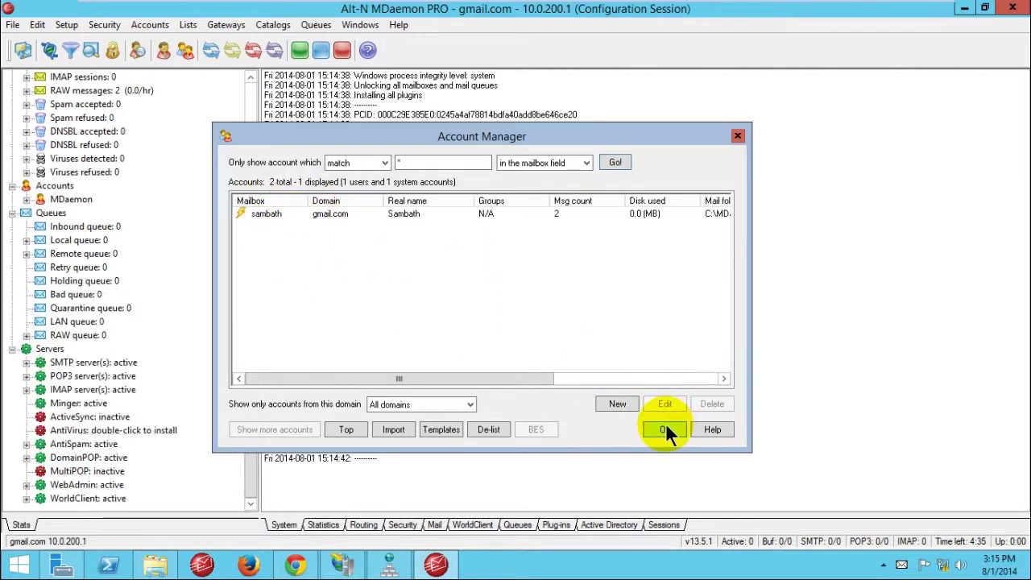
pyautogui.click(304, 213)
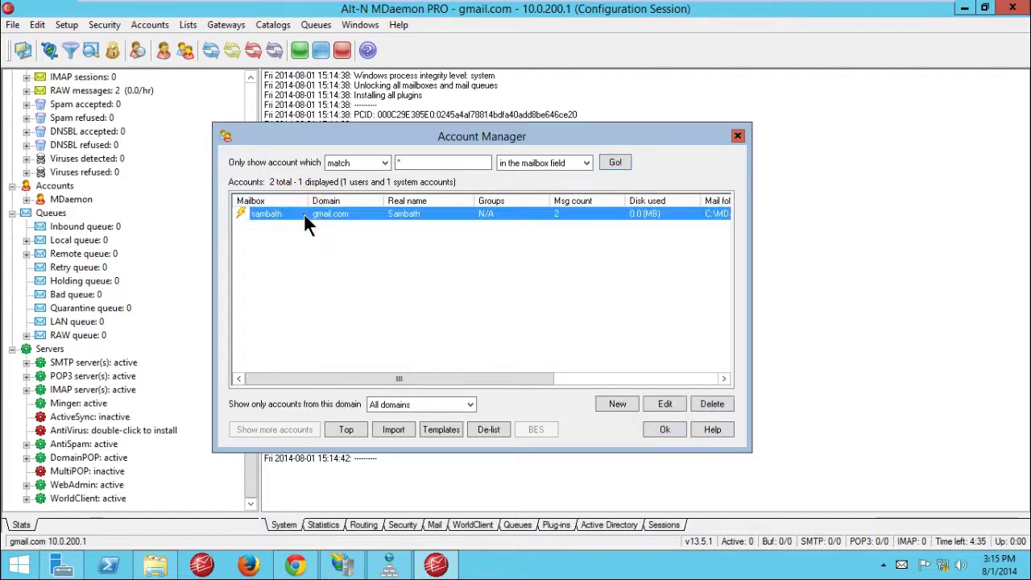
pyautogui.click(633, 404)
pyautogui.click(662, 429)
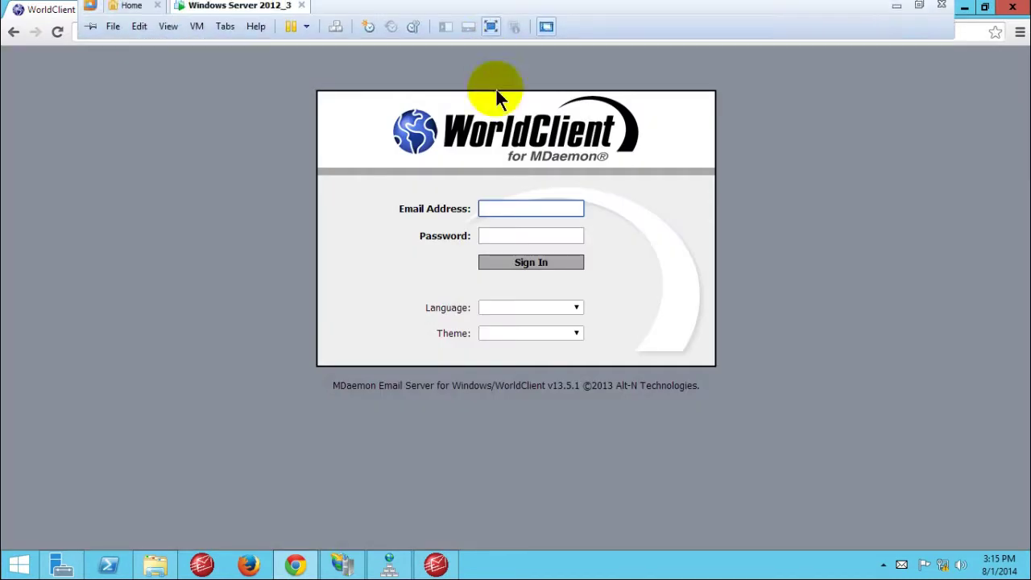
# Step: Sign in to WorldClient with the mailbox's email address and four-character password
pyautogui.click(486, 210)
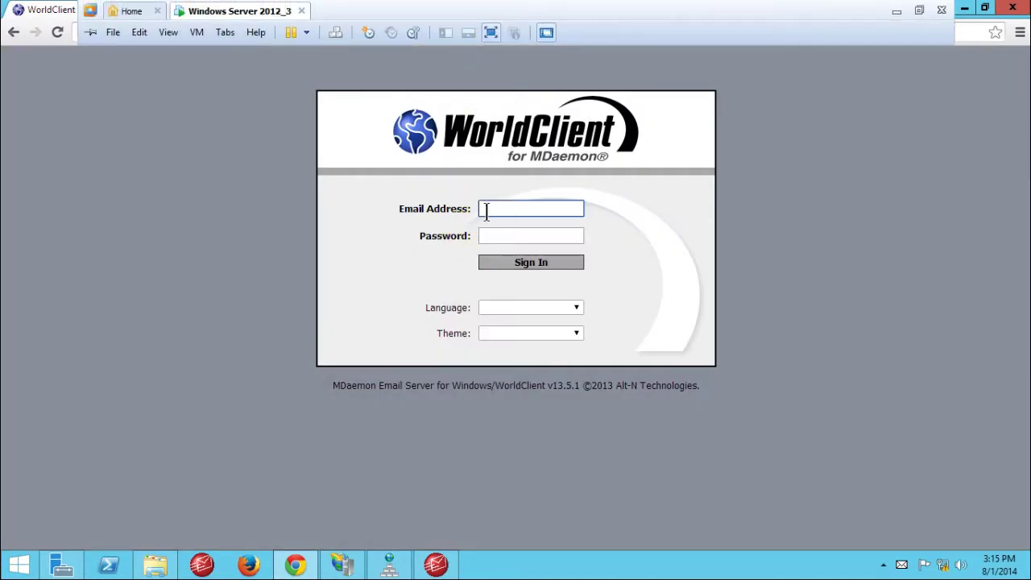
pyautogui.click(492, 206)
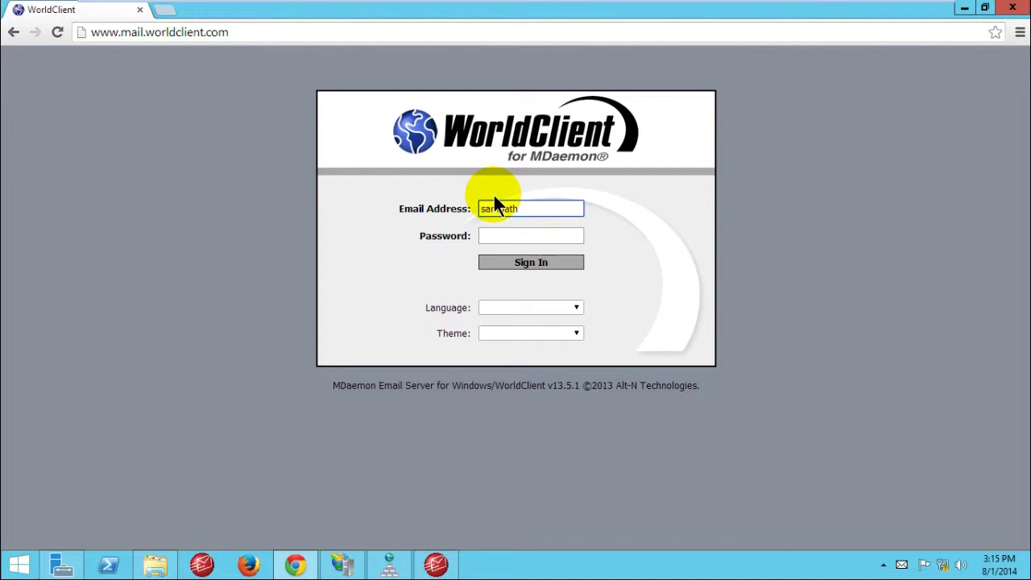
pyautogui.press('Tab')
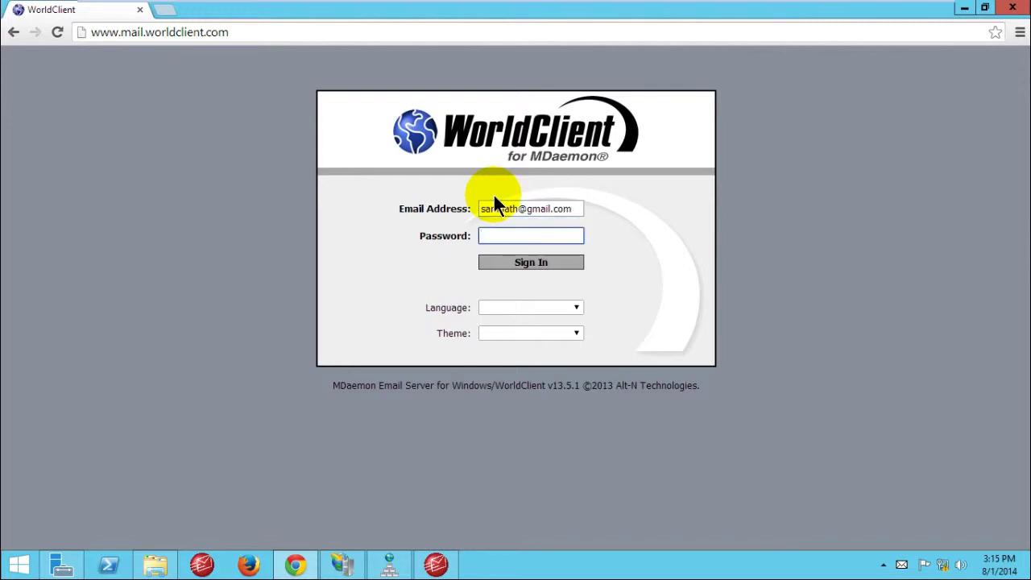
pyautogui.write('••')
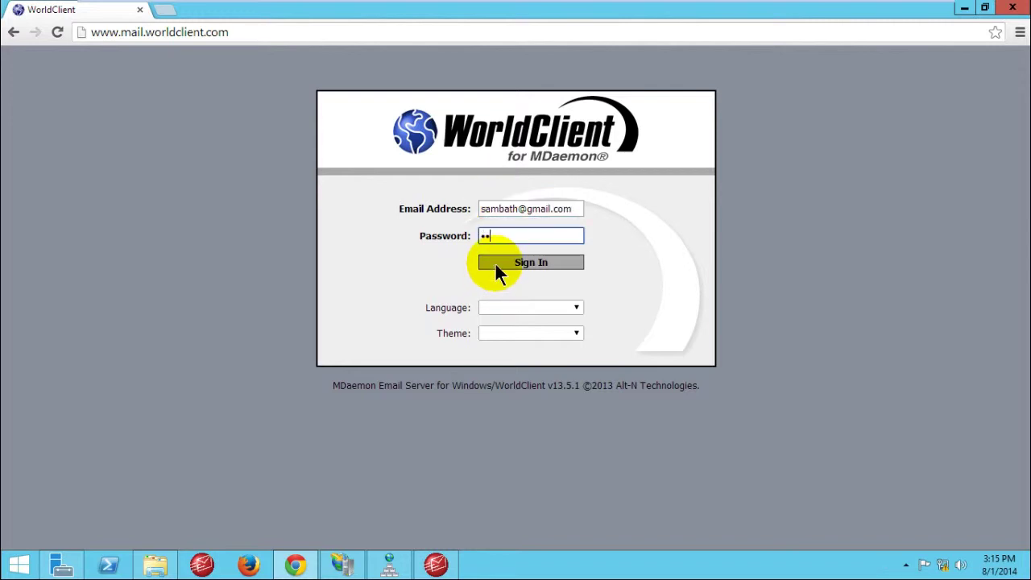
pyautogui.write('••')
pyautogui.click(522, 262)
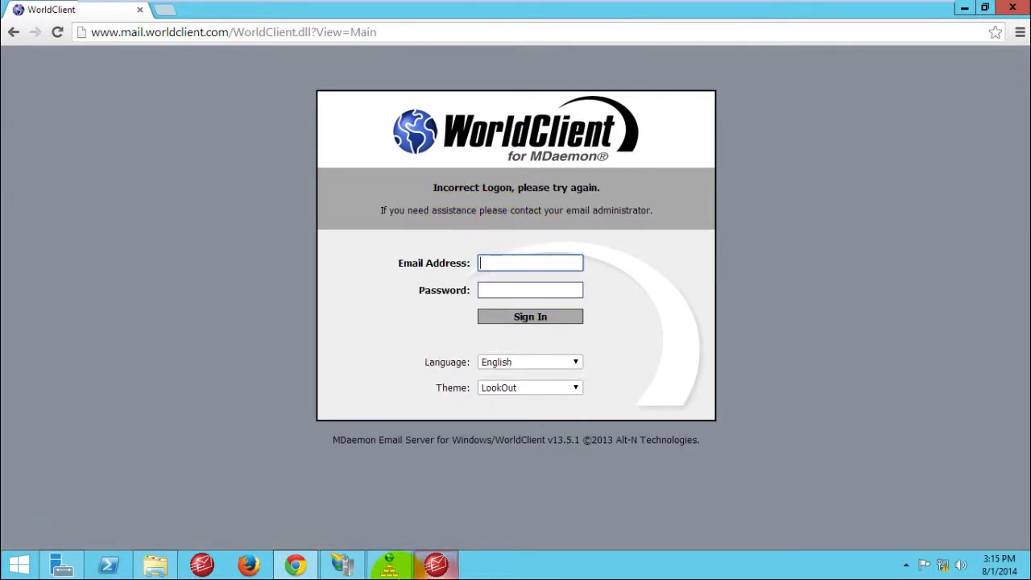
# Step: Back in MDaemon, choose Accounts > Delete Account to list gmail.com's accounts
pyautogui.click(405, 567)
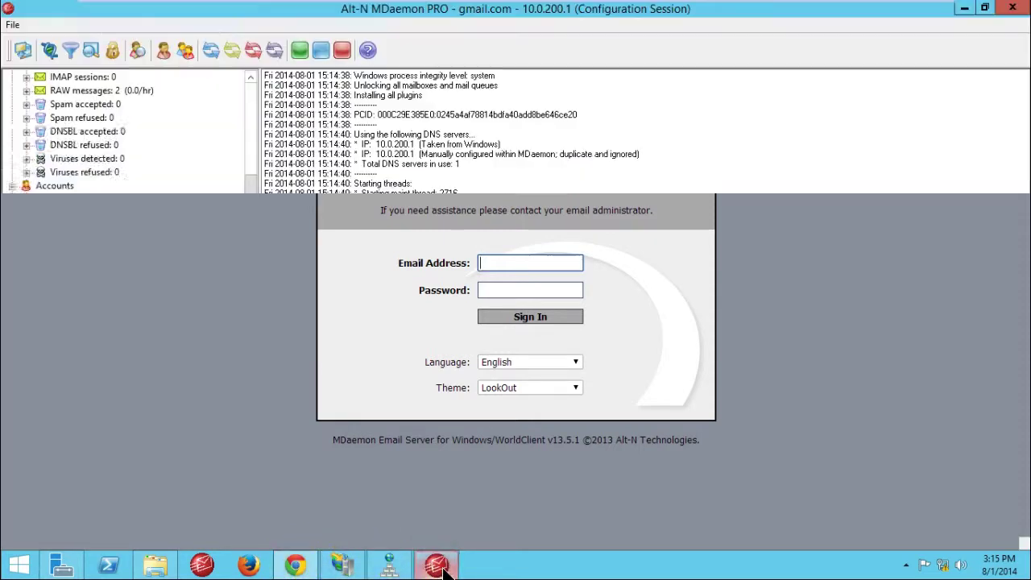
pyautogui.click(132, 24)
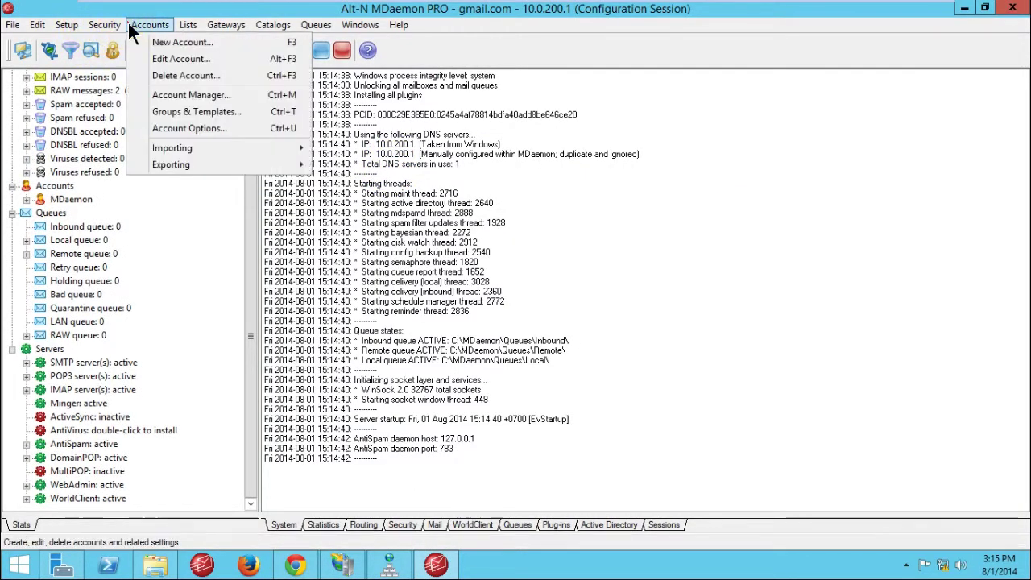
pyautogui.click(173, 75)
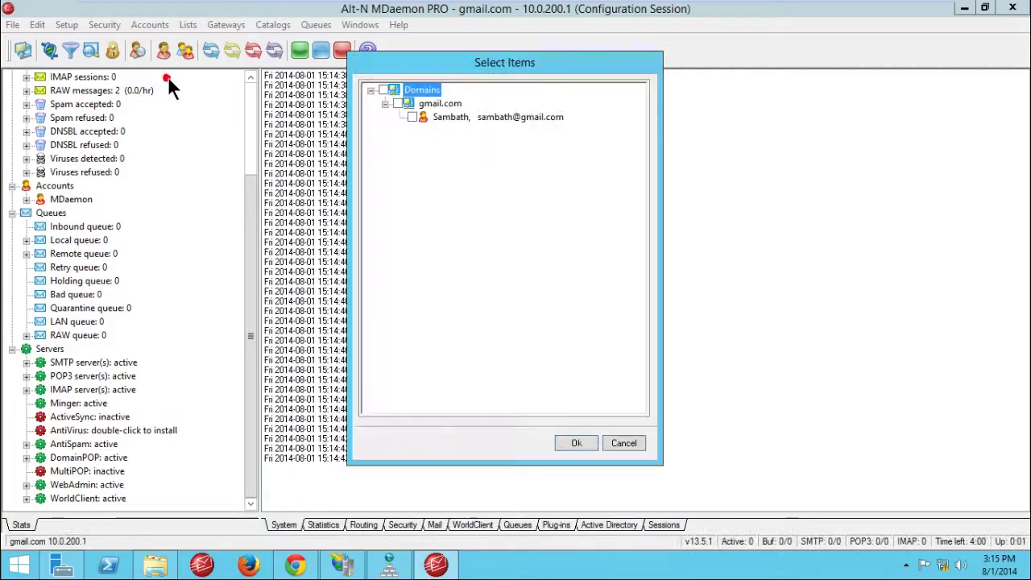
# Step: Cancel the account picker and open the user account for editing in Account Manager
pyautogui.click(625, 443)
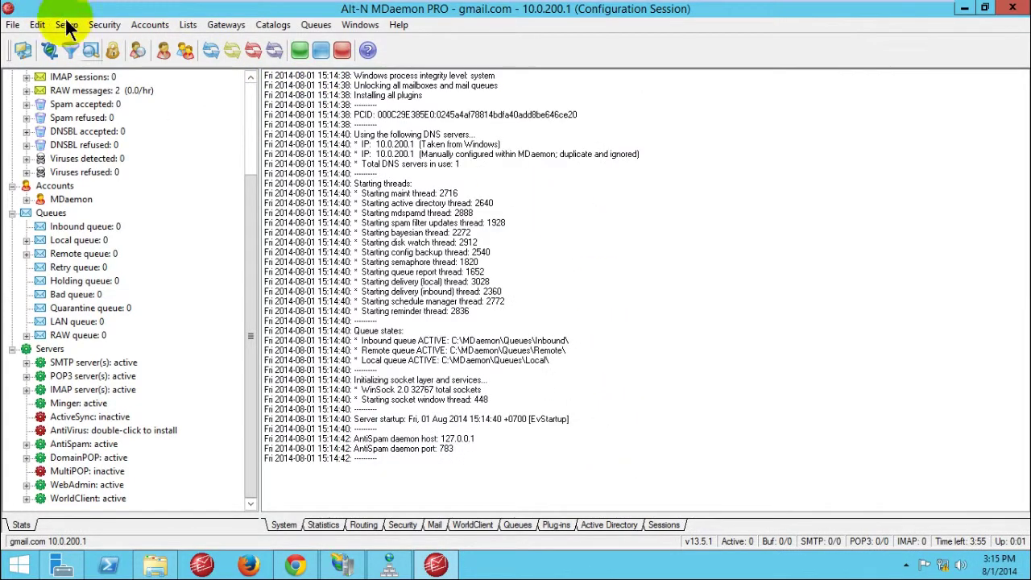
pyautogui.click(142, 26)
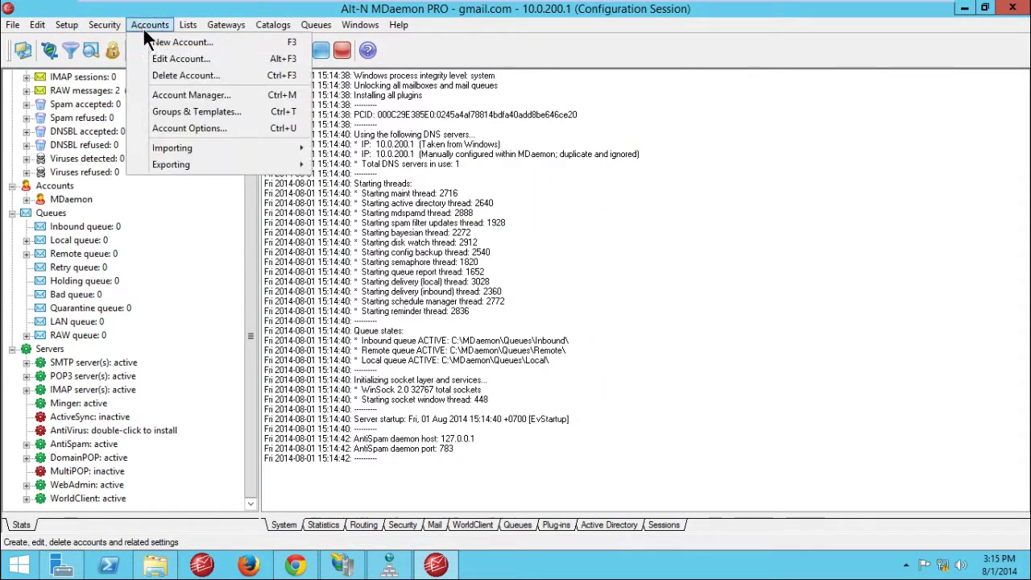
pyautogui.click(173, 94)
pyautogui.click(207, 179)
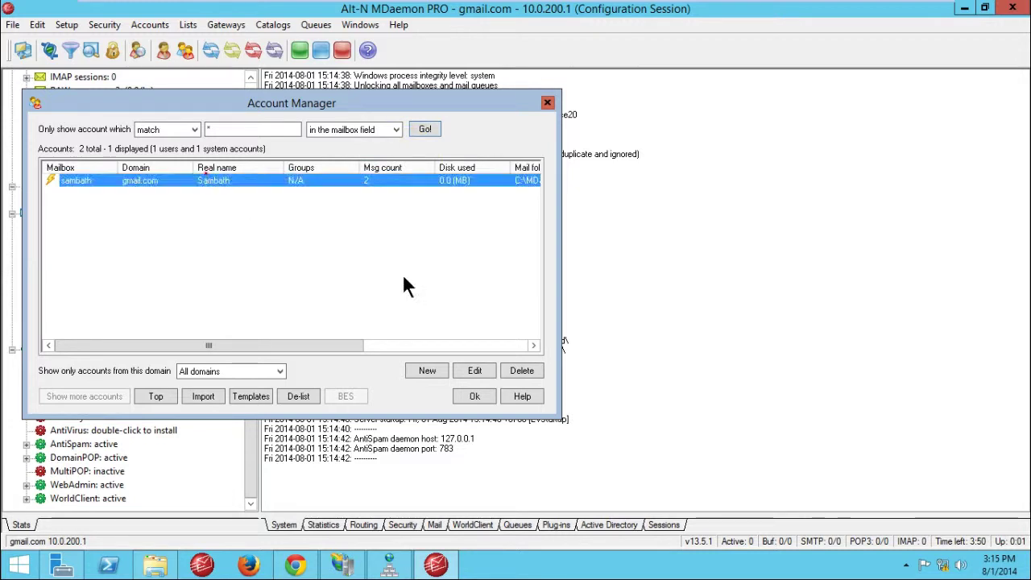
pyautogui.click(475, 371)
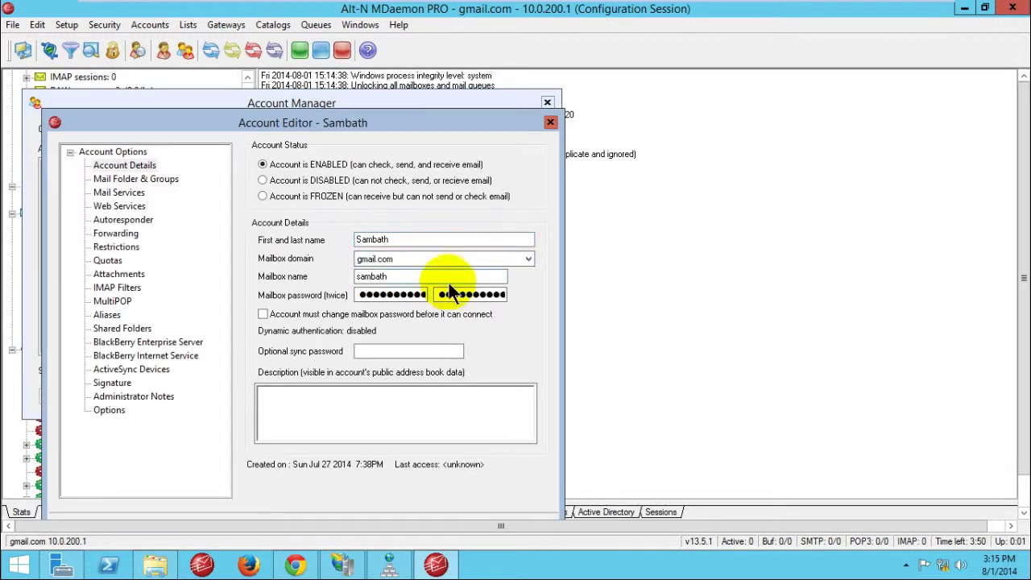
# Step: Enter a four-character mailbox password, apply it, then cancel after the strong-password error
pyautogui.moveTo(358, 294); pyautogui.dragTo(434, 295)
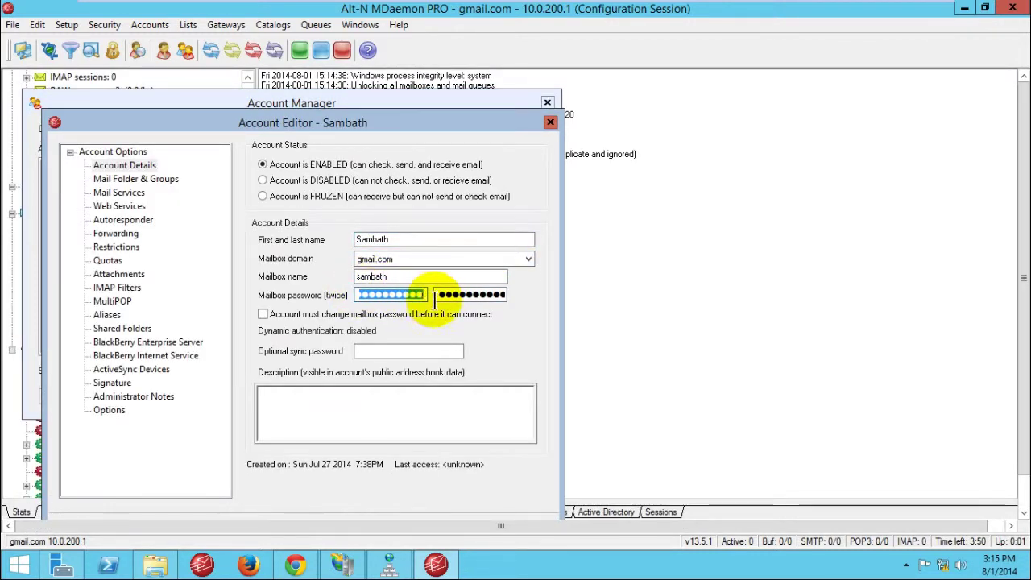
pyautogui.write('p')
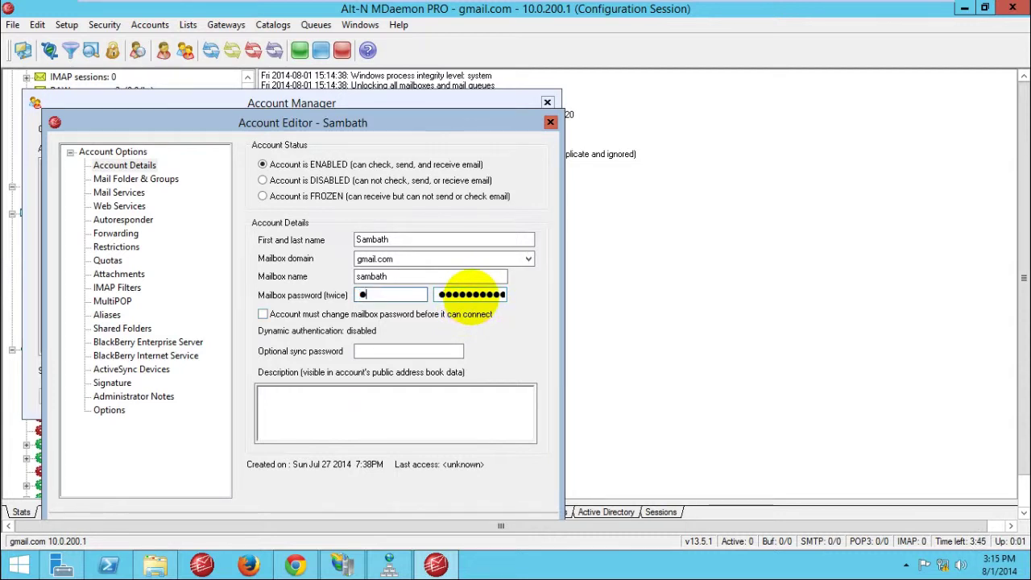
pyautogui.write('ass')
pyautogui.doubleClick(472, 295)
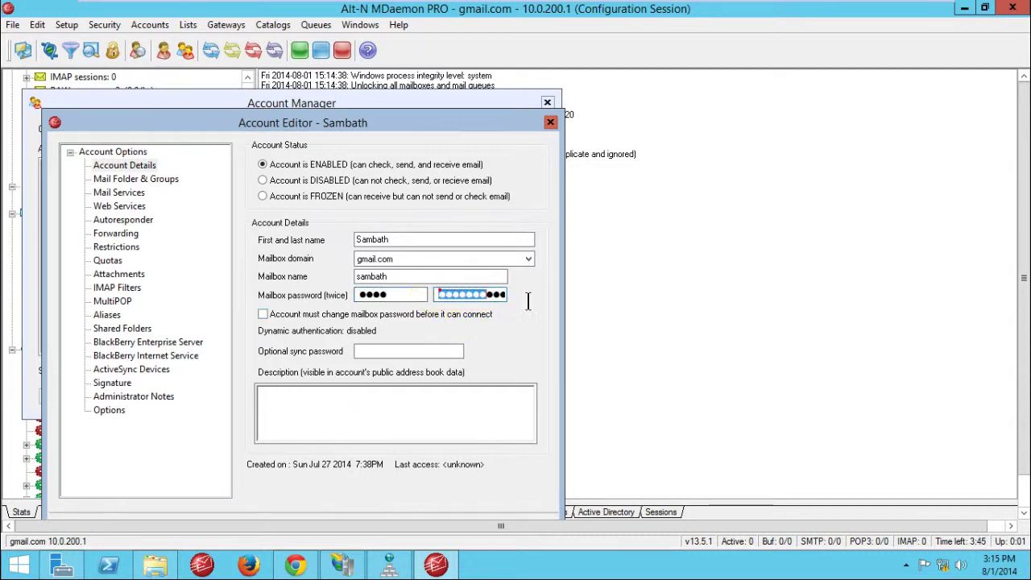
pyautogui.write('pass')
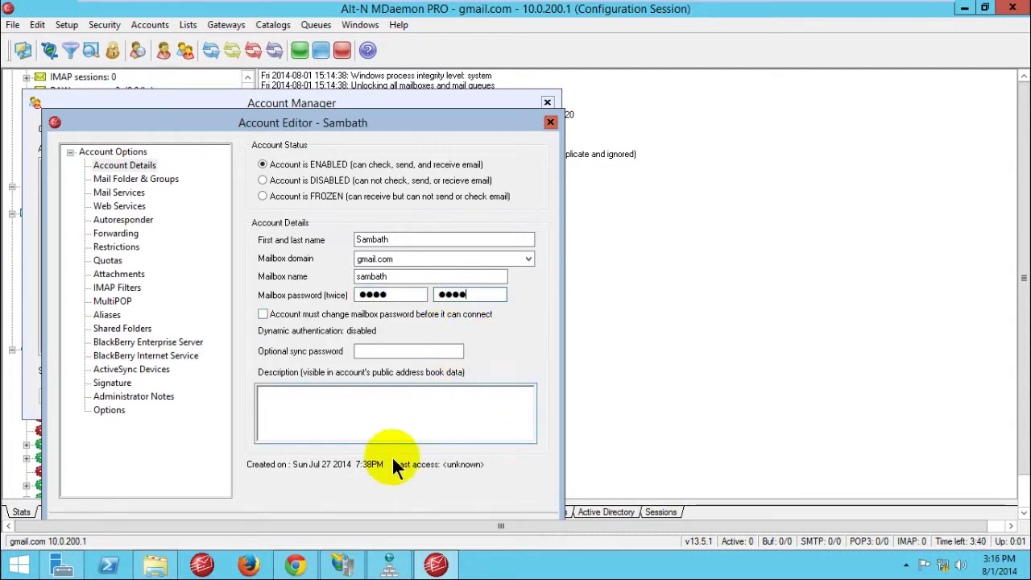
pyautogui.moveTo(468, 122); pyautogui.dragTo(503, 73)
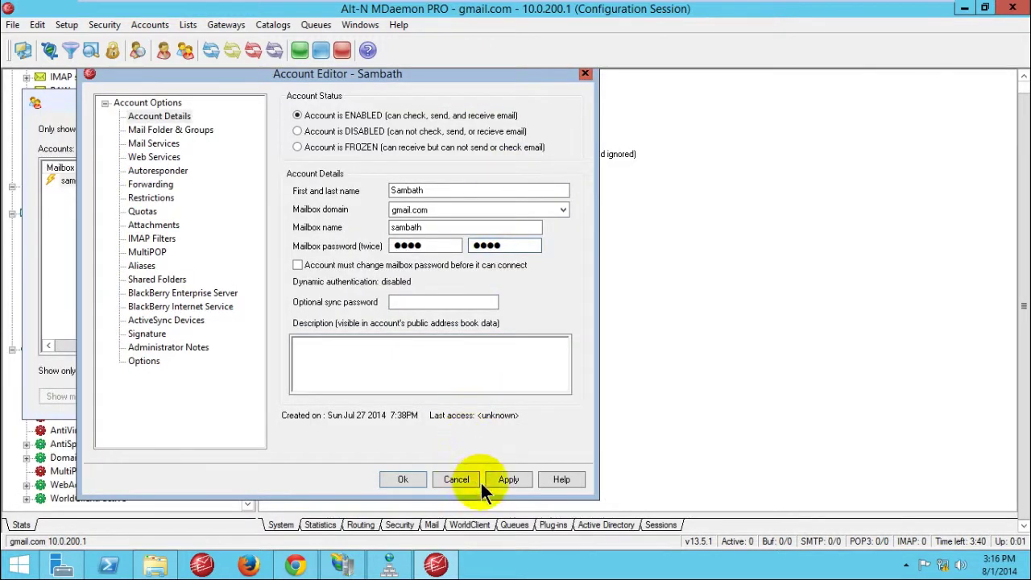
pyautogui.click(508, 479)
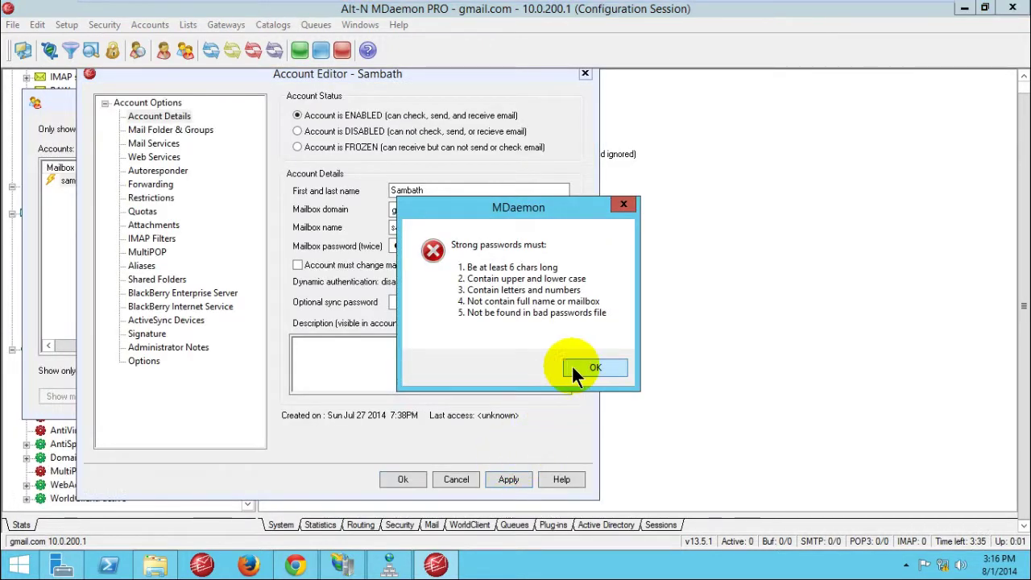
pyautogui.click(591, 368)
pyautogui.moveTo(298, 78); pyautogui.dragTo(332, 107)
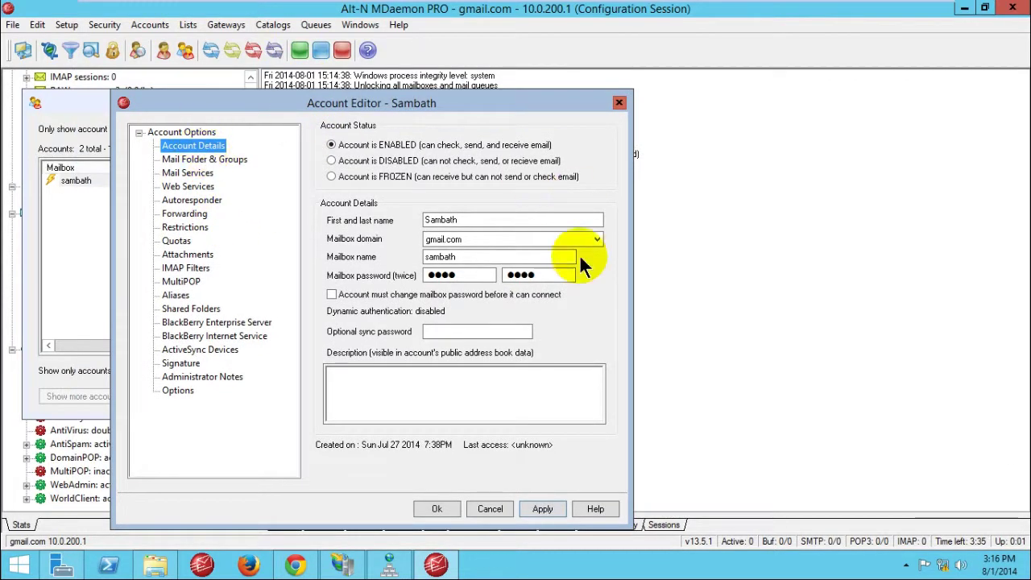
pyautogui.click(491, 506)
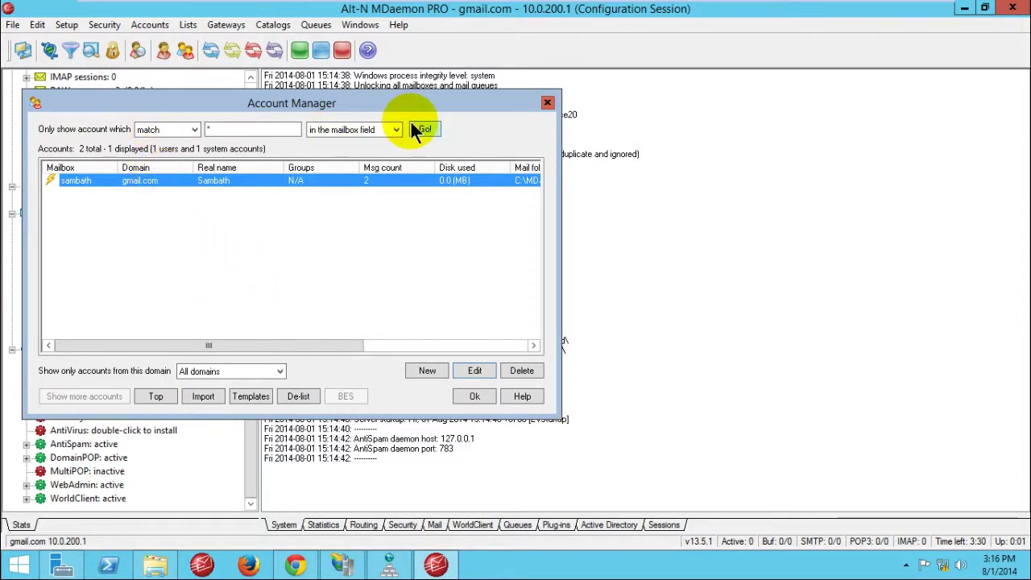
pyautogui.click(475, 395)
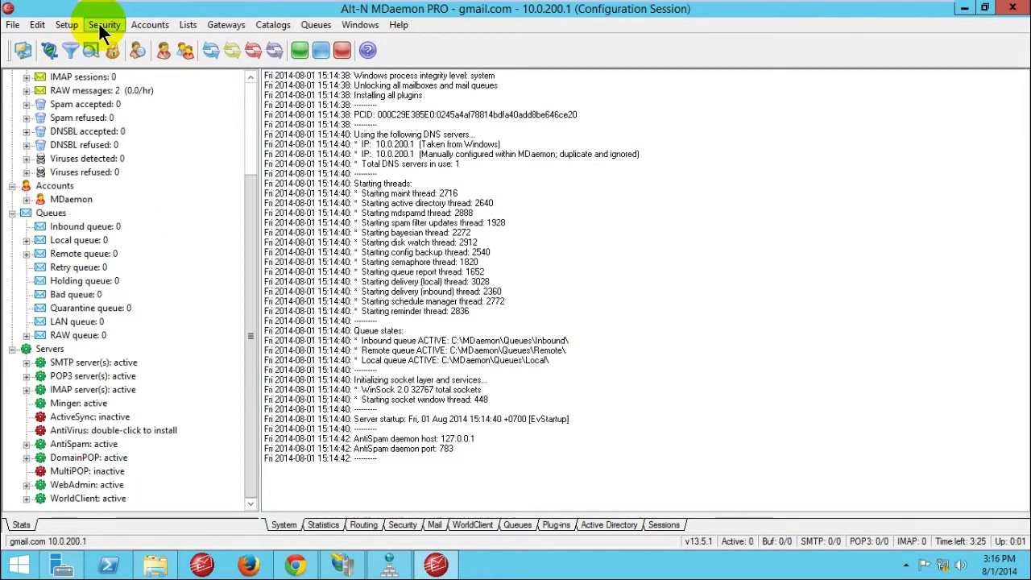
# Step: Uncheck 'Require strong passwords' under Account Options > Passwords and apply the change
pyautogui.click(147, 24)
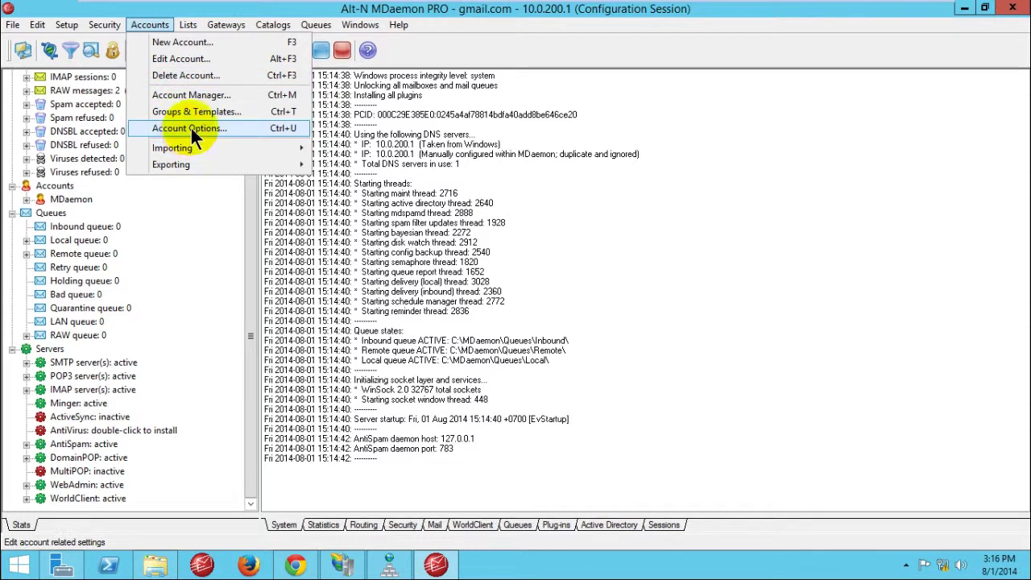
pyautogui.click(190, 128)
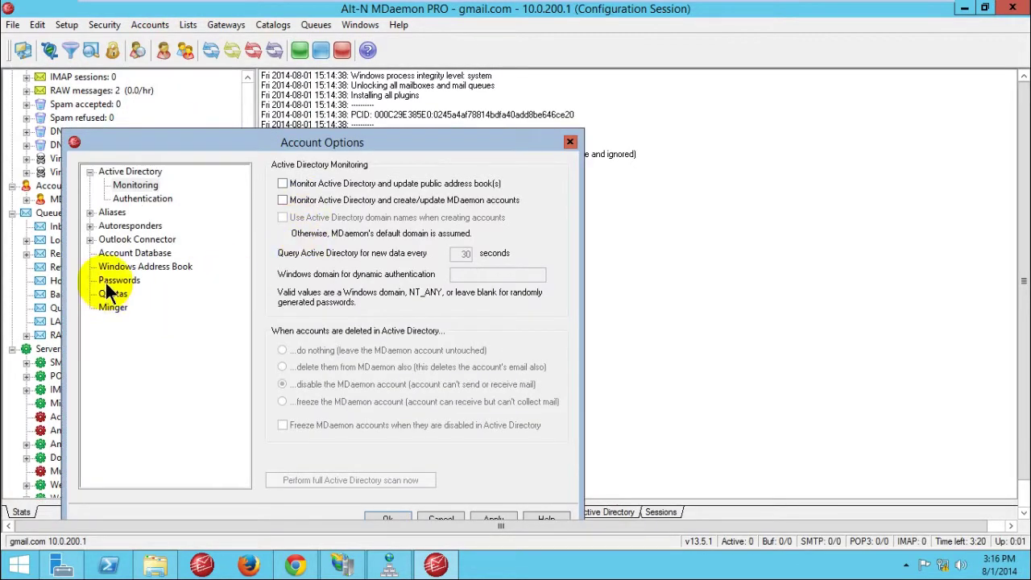
pyautogui.click(129, 282)
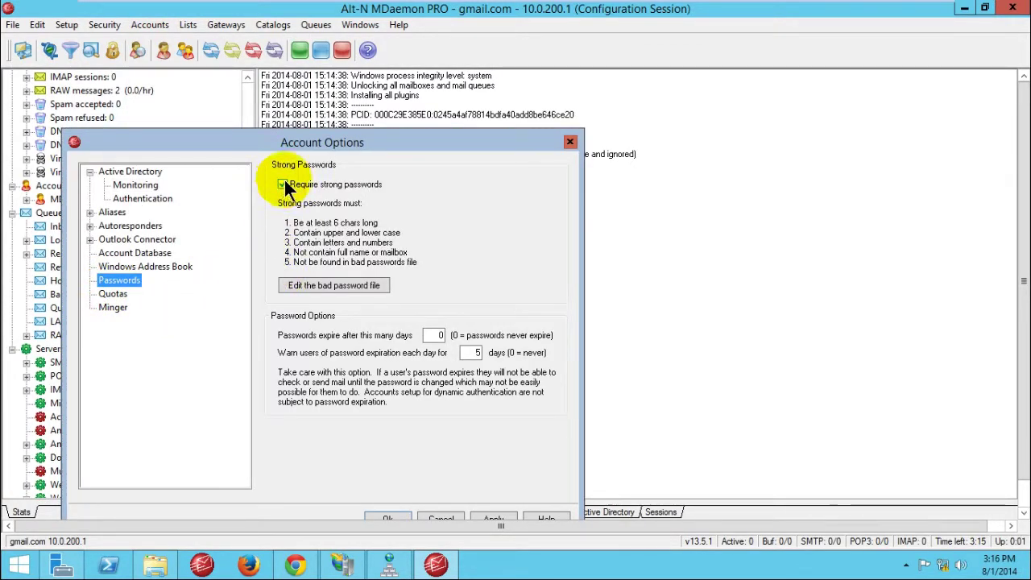
pyautogui.moveTo(309, 143); pyautogui.dragTo(346, 134)
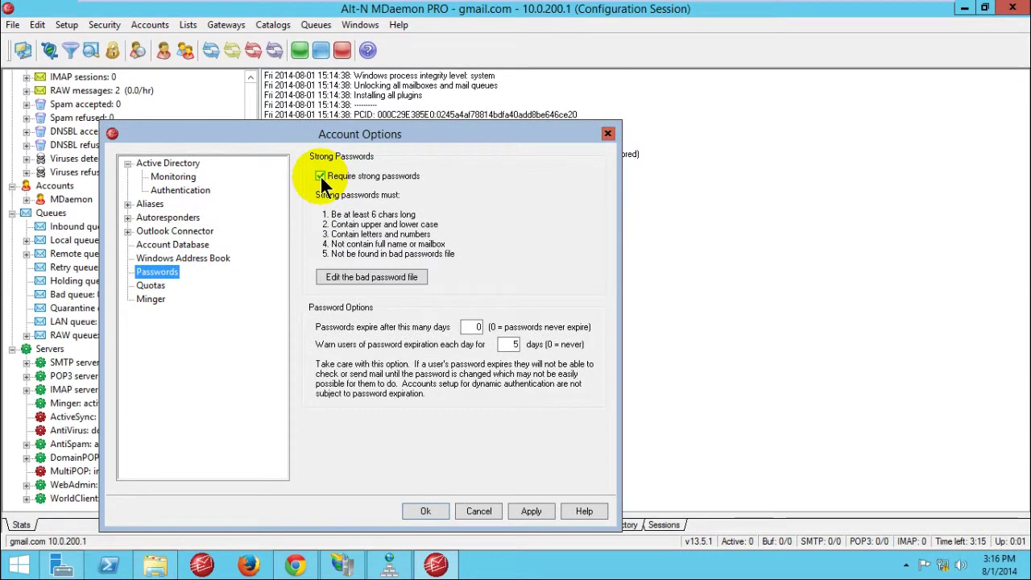
pyautogui.click(322, 176)
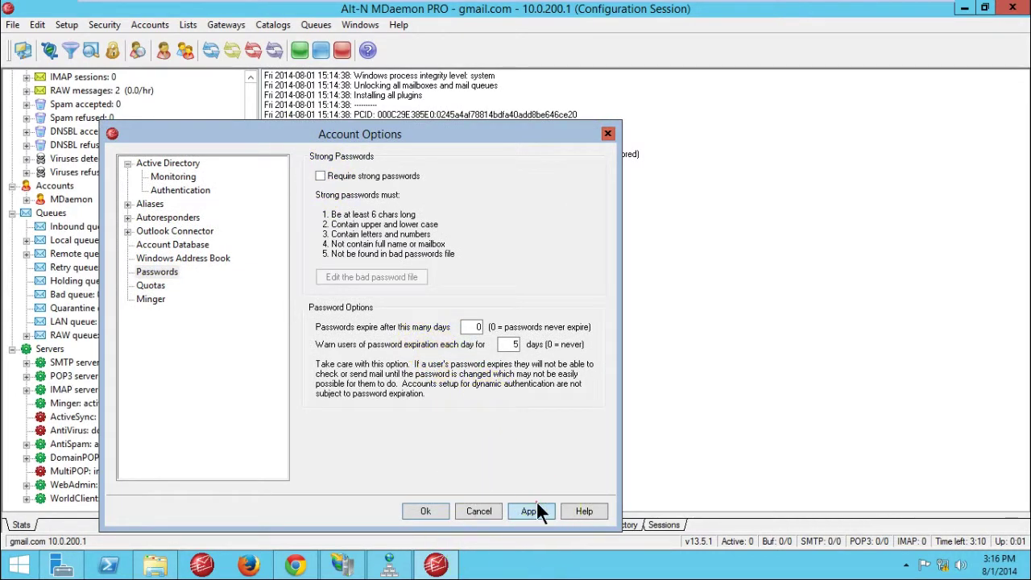
pyautogui.click(531, 508)
pyautogui.click(581, 334)
pyautogui.click(417, 520)
pyautogui.click(145, 25)
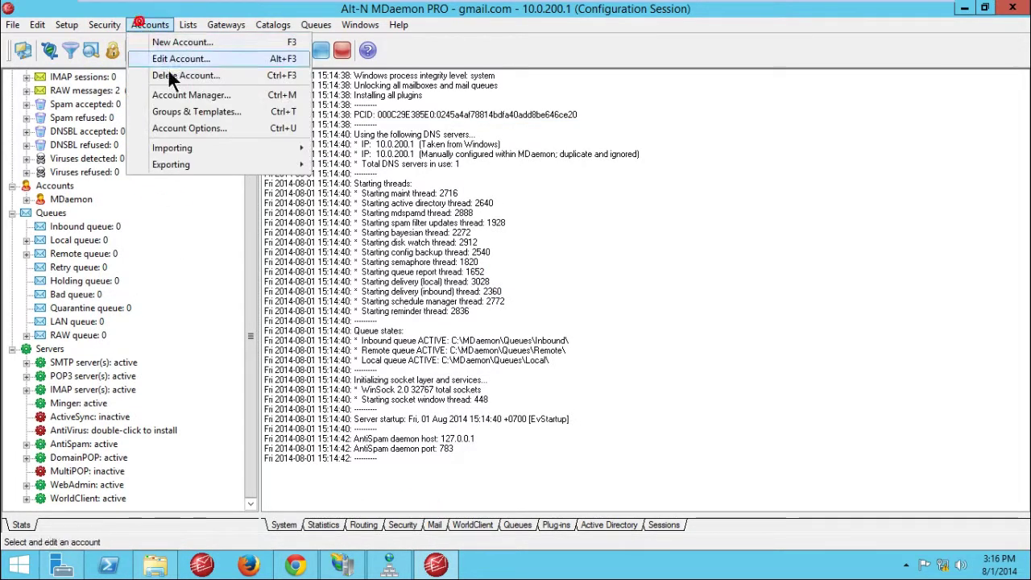
# Step: Replace the mailbox account's password with a four-character one in Account Manager and save
pyautogui.click(185, 95)
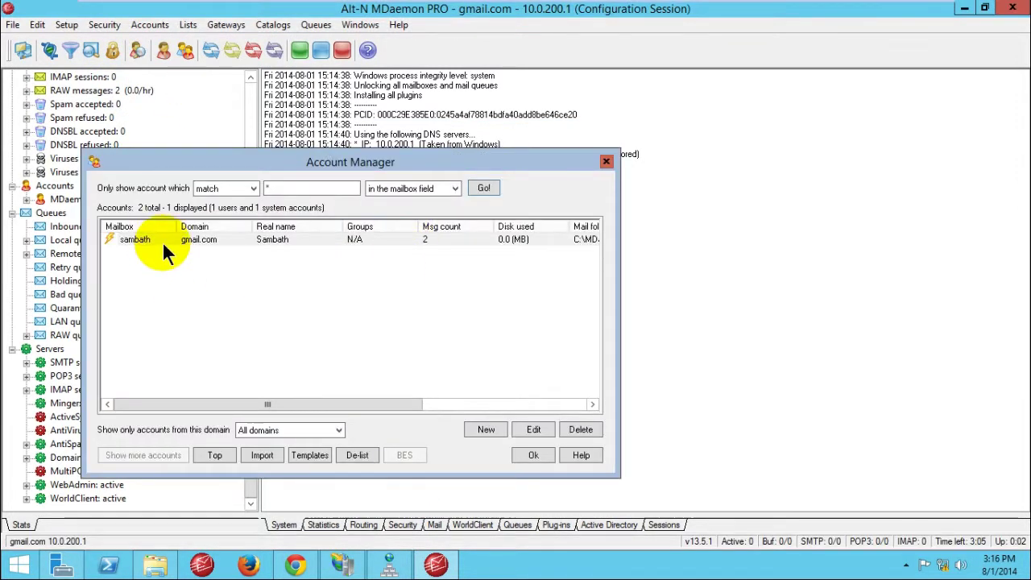
pyautogui.click(163, 242)
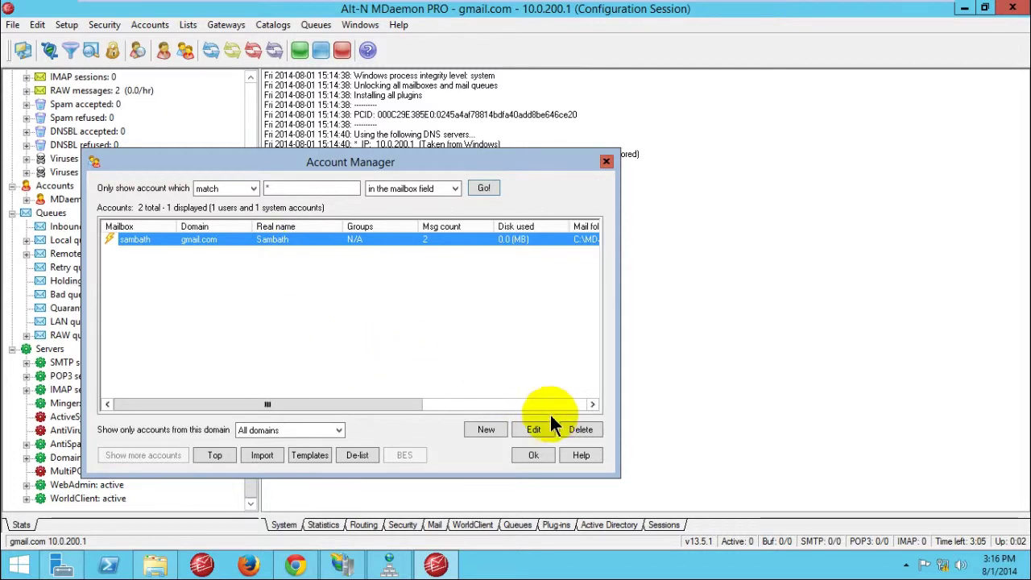
pyautogui.click(533, 429)
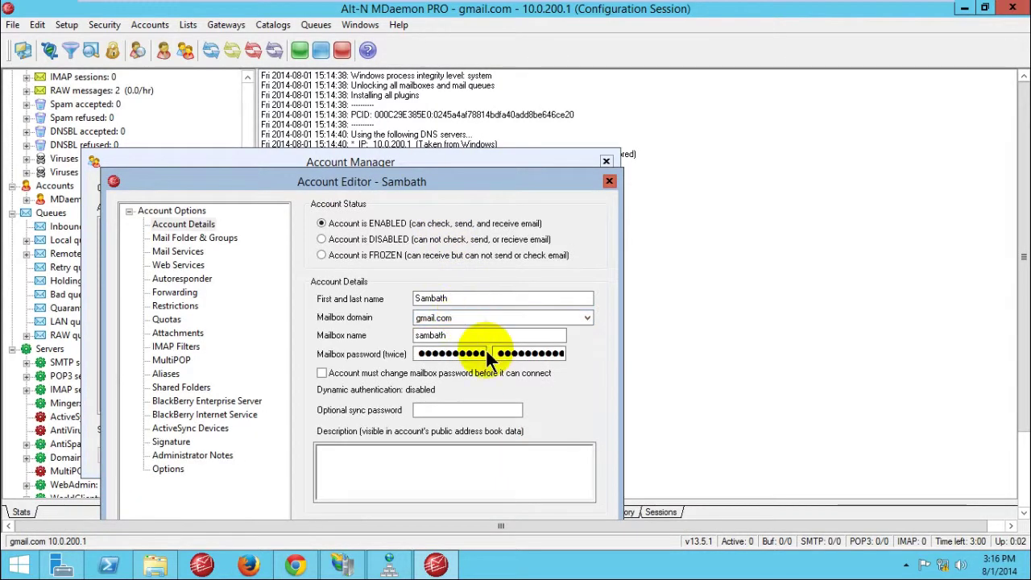
pyautogui.doubleClick(420, 355)
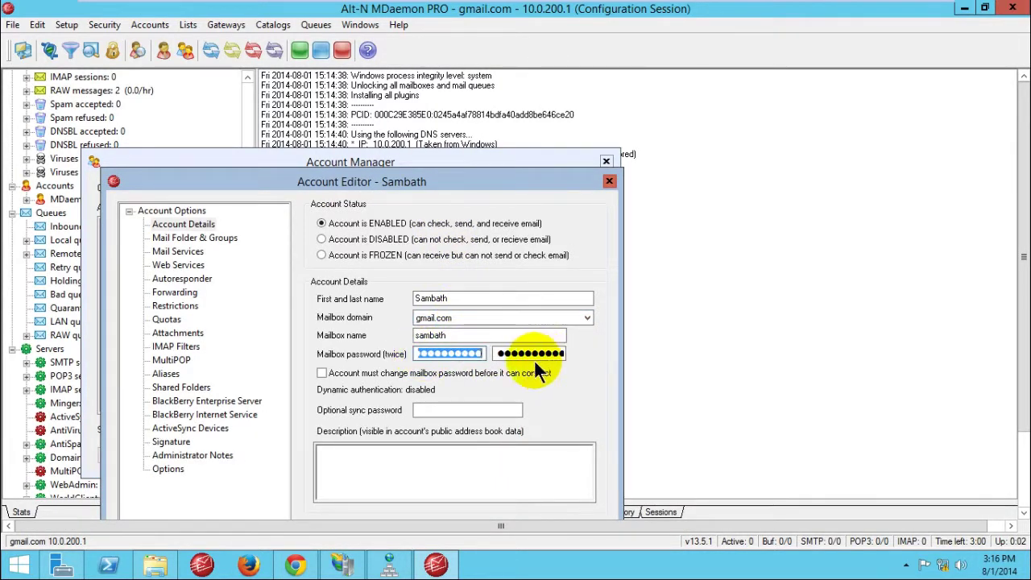
pyautogui.press('BackSpace')
pyautogui.write('p')
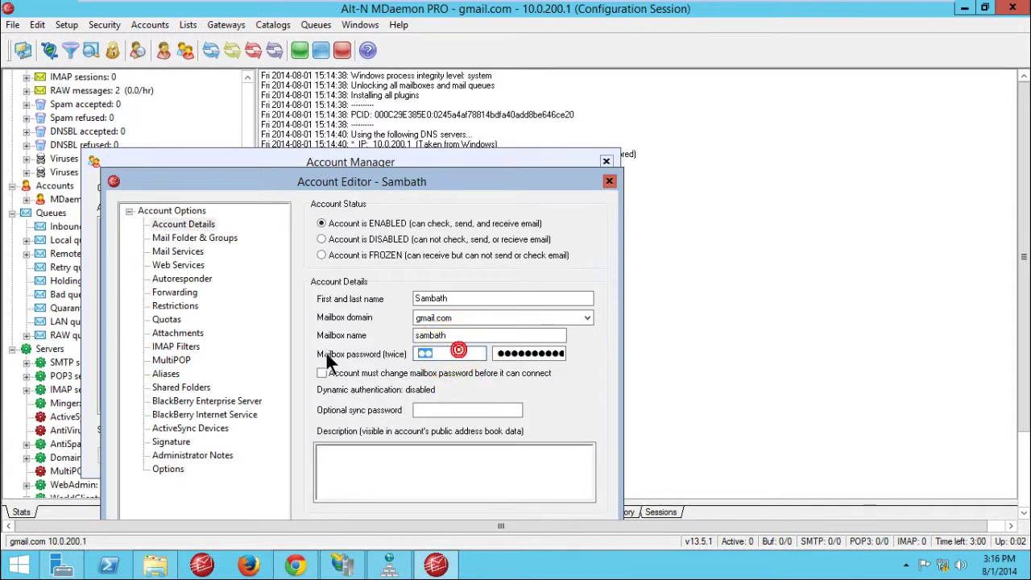
pyautogui.write('ass')
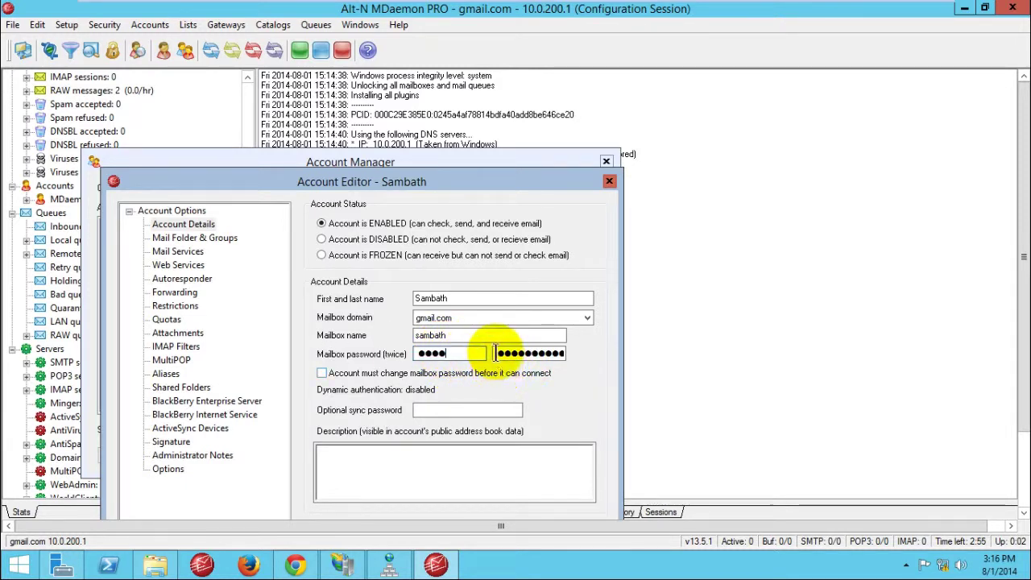
pyautogui.press('Tab')
pyautogui.write('pass')
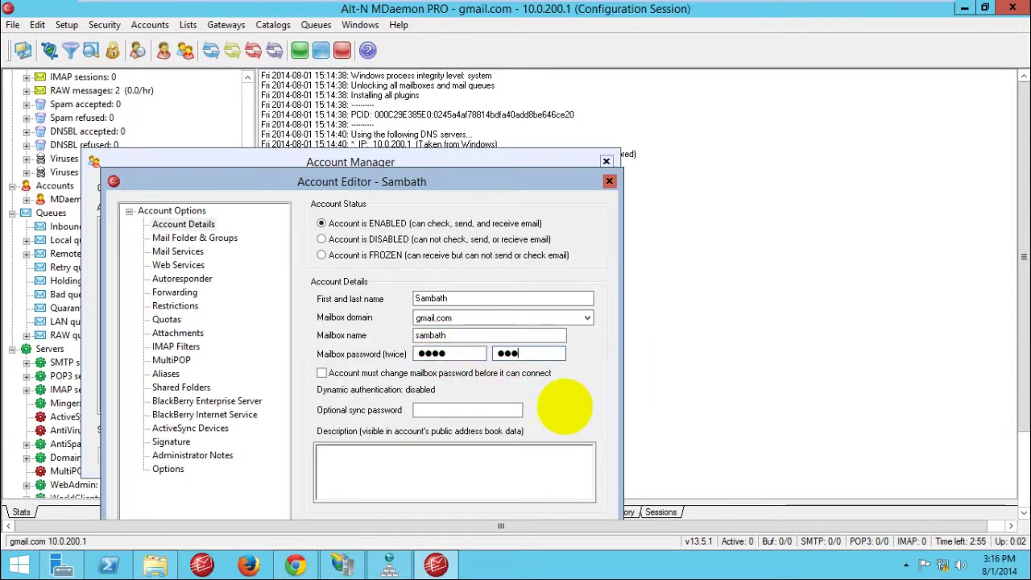
pyautogui.moveTo(488, 187); pyautogui.dragTo(518, 92)
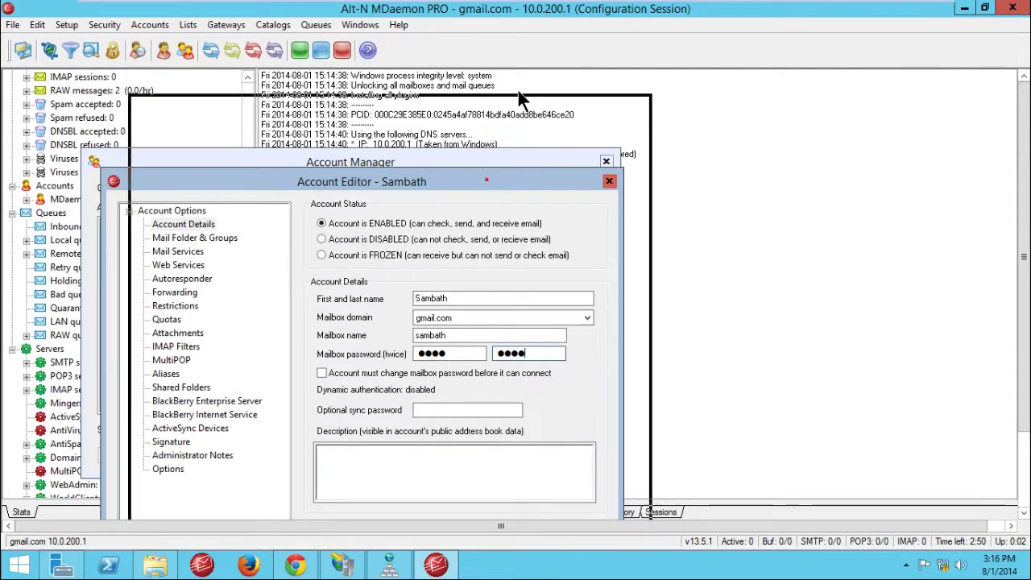
pyautogui.click(564, 498)
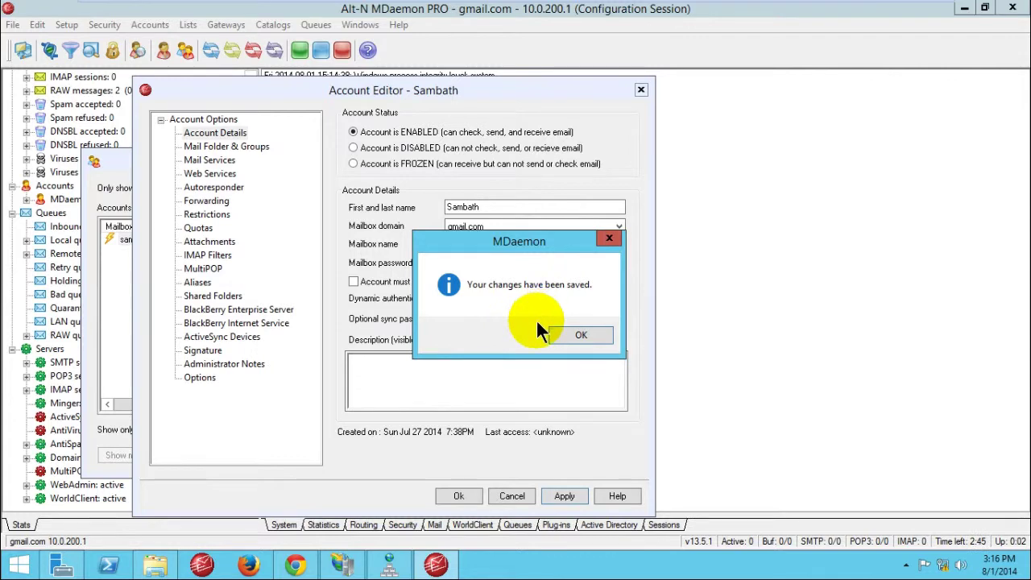
pyautogui.click(579, 333)
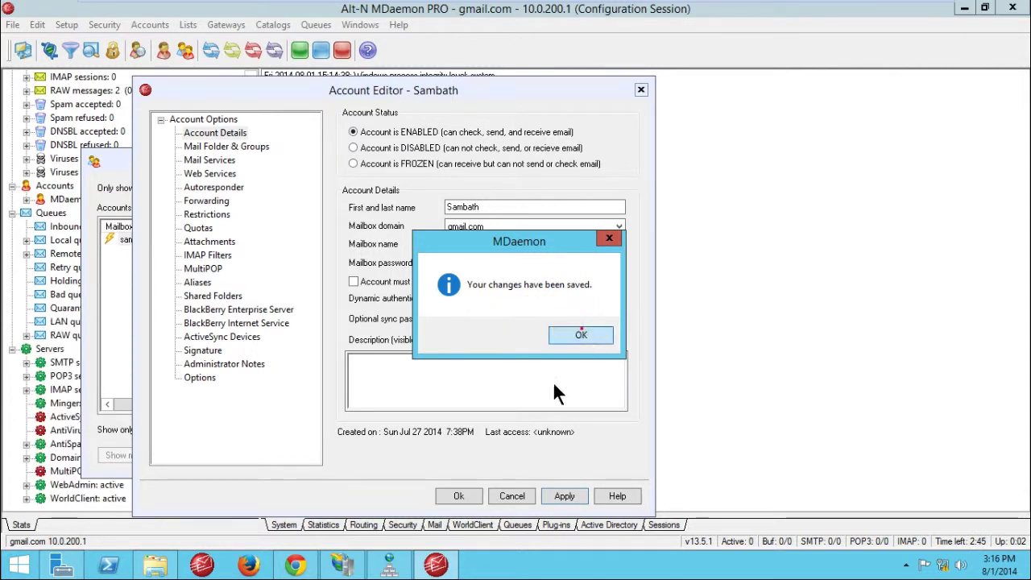
pyautogui.click(460, 492)
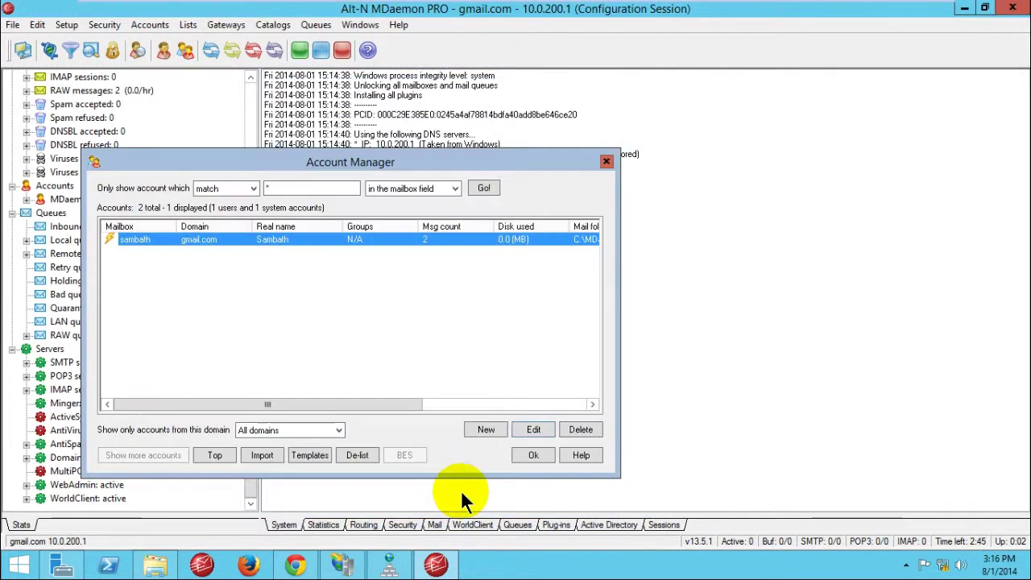
pyautogui.click(541, 455)
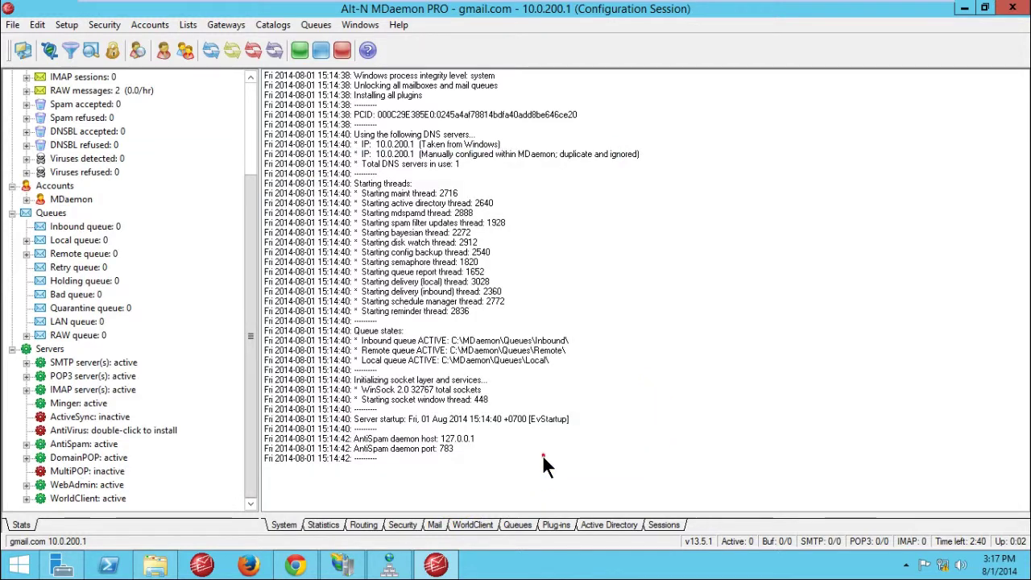
# Step: Sign in to WorldClient with the mailbox's email address to open the inbox Summary
pyautogui.click(296, 564)
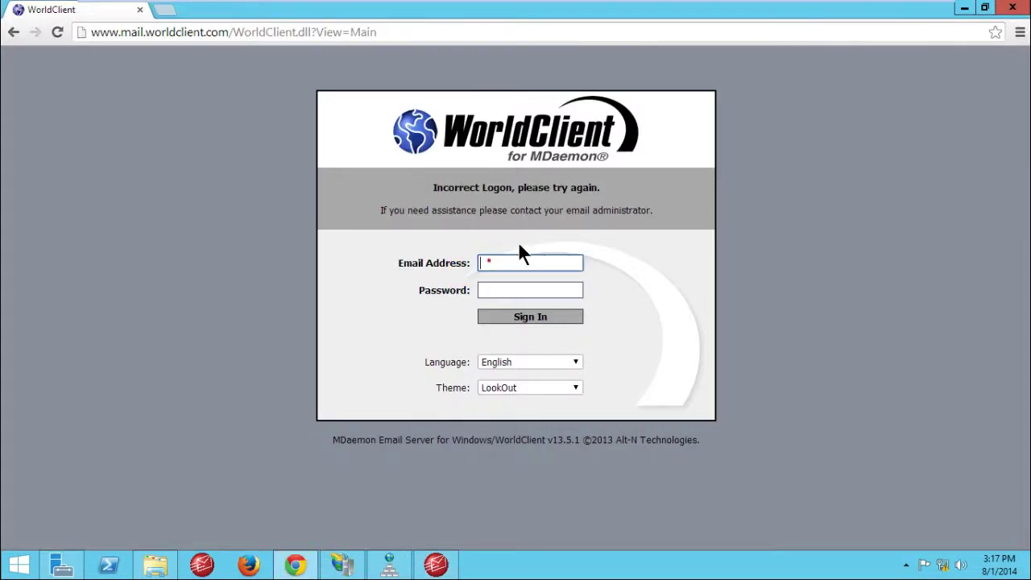
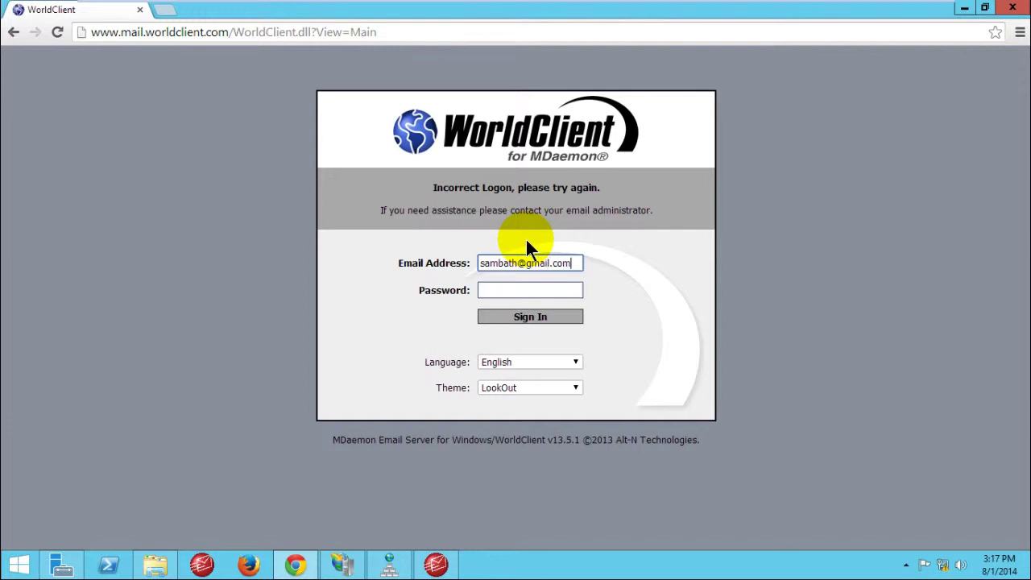
pyautogui.press('Tab')
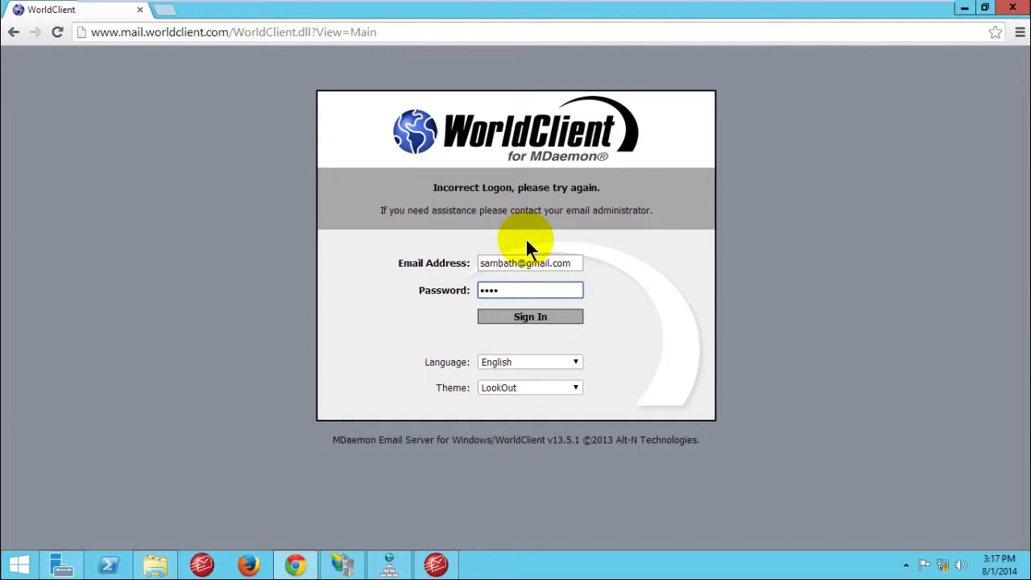
pyautogui.click(507, 316)
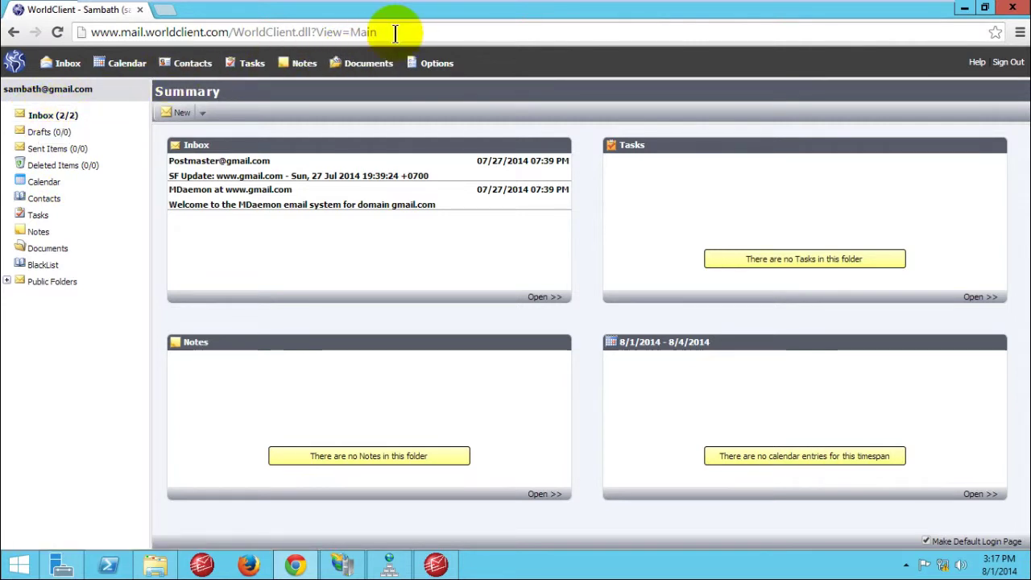
pyautogui.moveTo(394, 32); pyautogui.dragTo(228, 18)
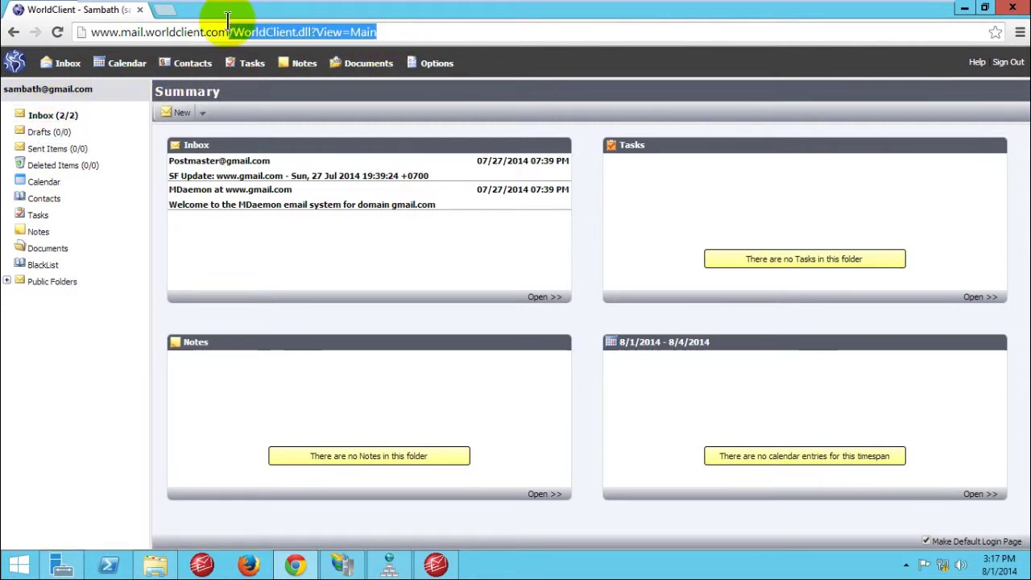
pyautogui.click(375, 32)
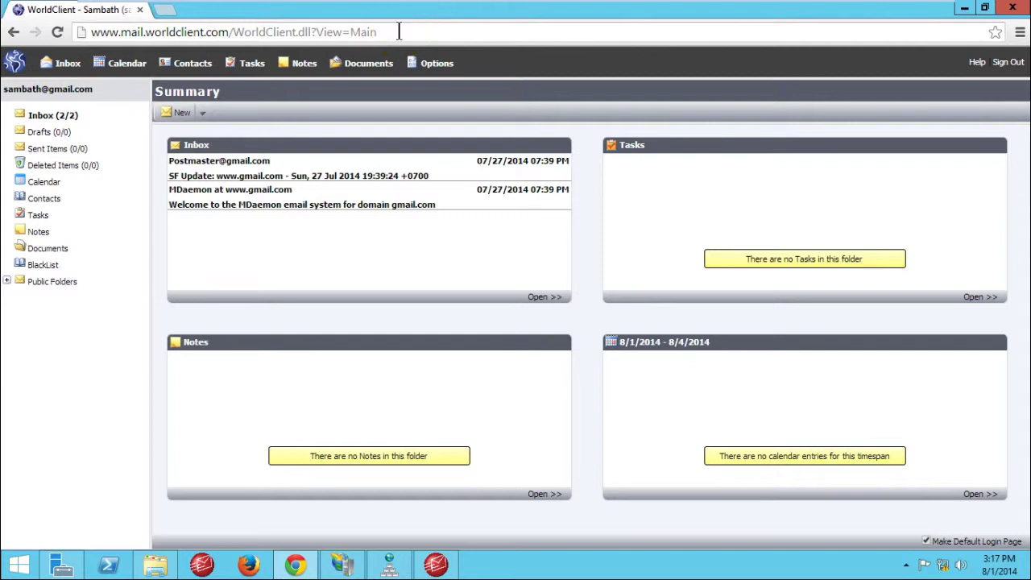
pyautogui.moveTo(395, 32)
pyautogui.mouseDown()
pyautogui.moveTo(71, 30)
pyautogui.moveTo(403, 32)
pyautogui.mouseUp()
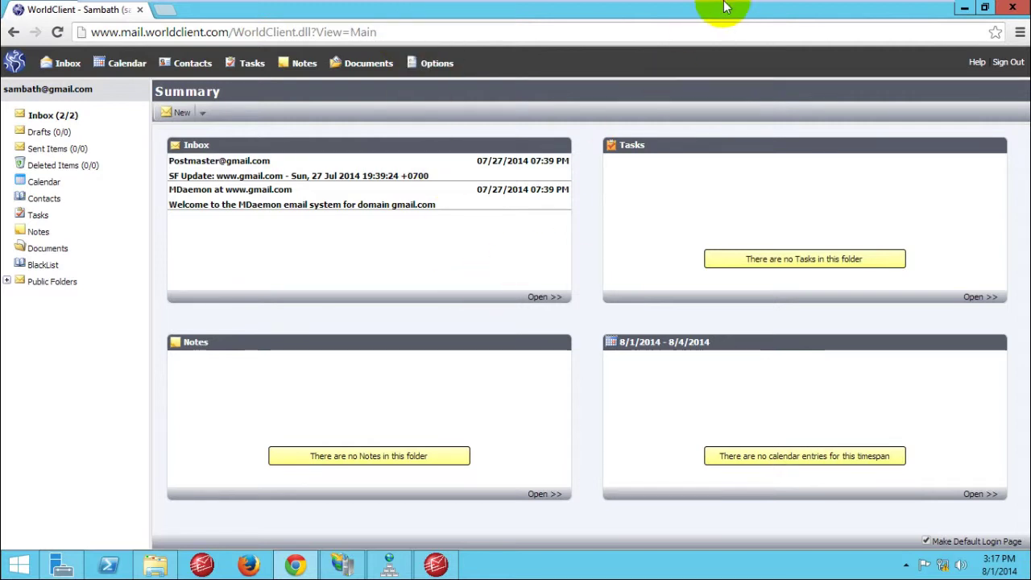
# Step: Minimize the browser and virtual machine windows, then refresh the host desktop
pyautogui.moveTo(722, 6)
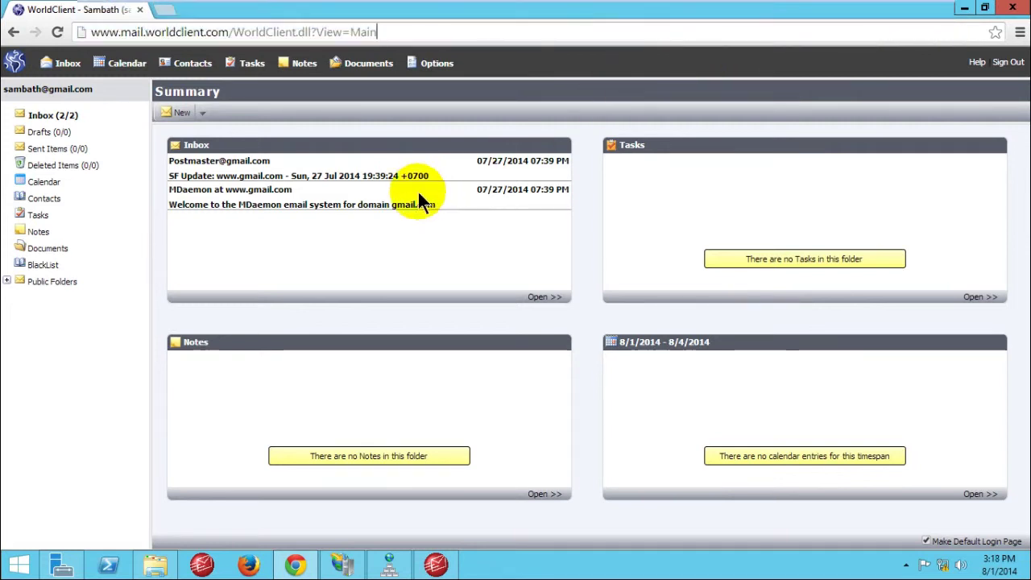
pyautogui.click(960, 11)
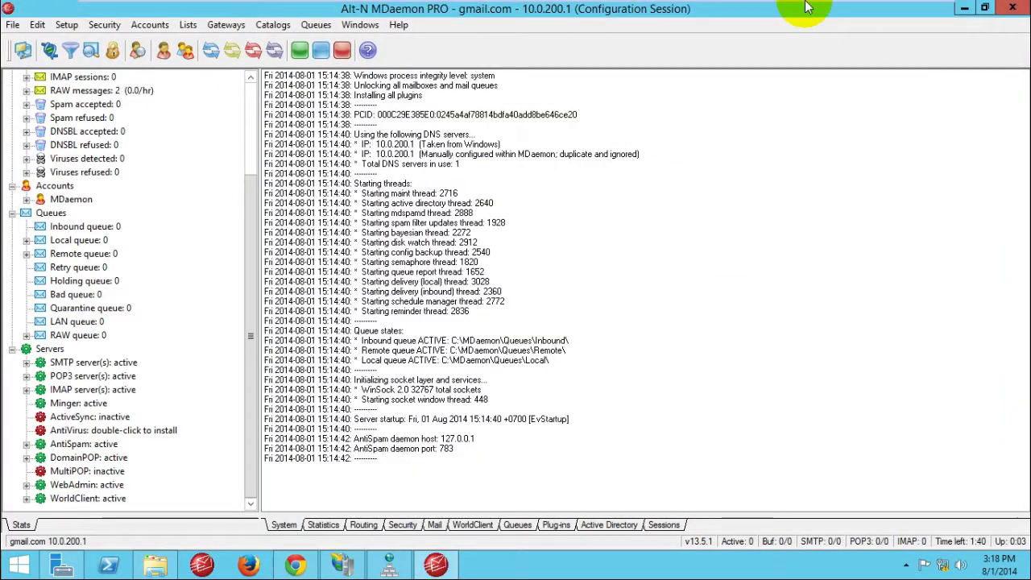
pyautogui.moveTo(842, 7)
pyautogui.click(896, 9)
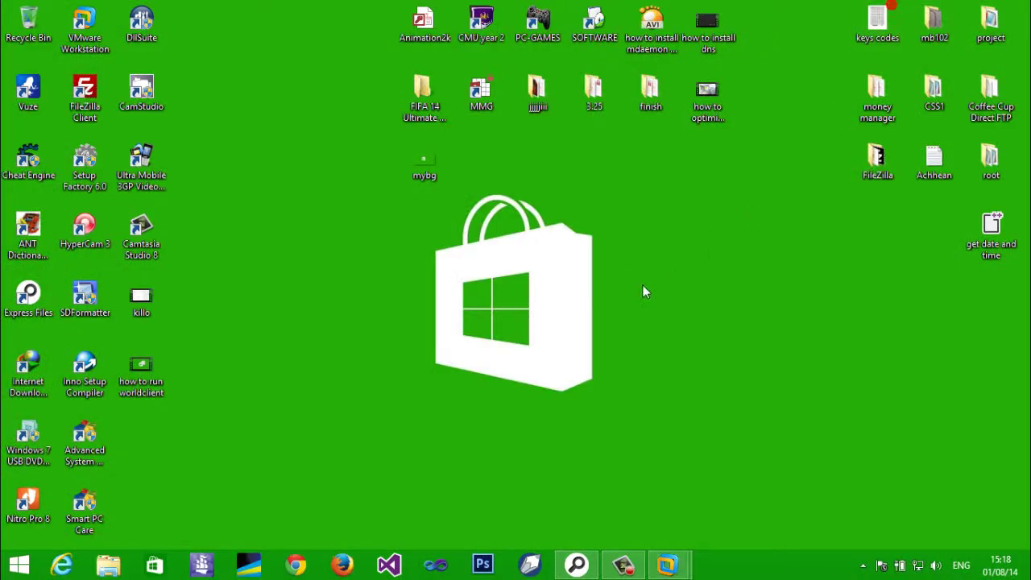
pyautogui.rightClick(629, 255)
pyautogui.press('e')
pyautogui.rightClick(642, 208)
pyautogui.click(686, 256)
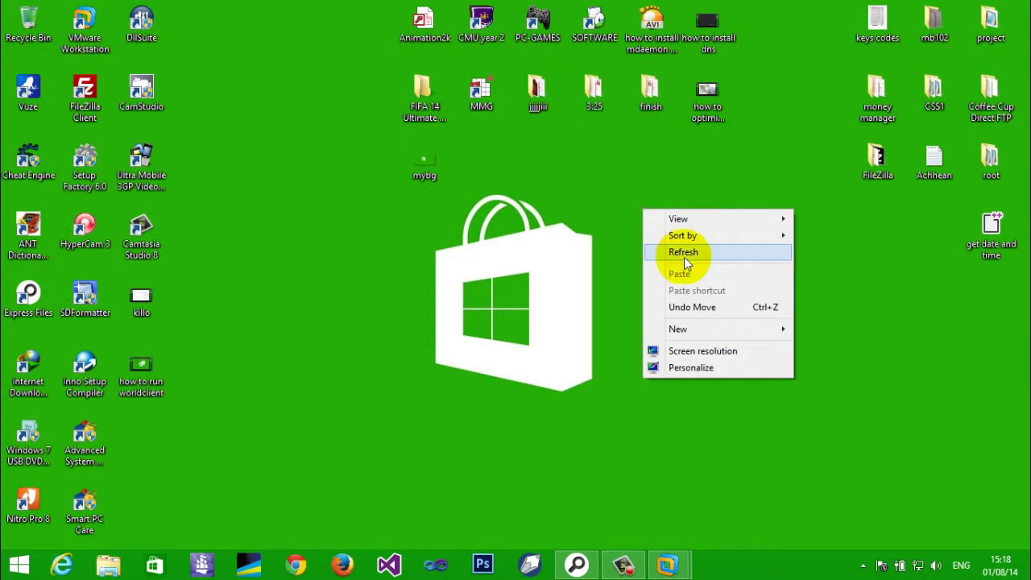